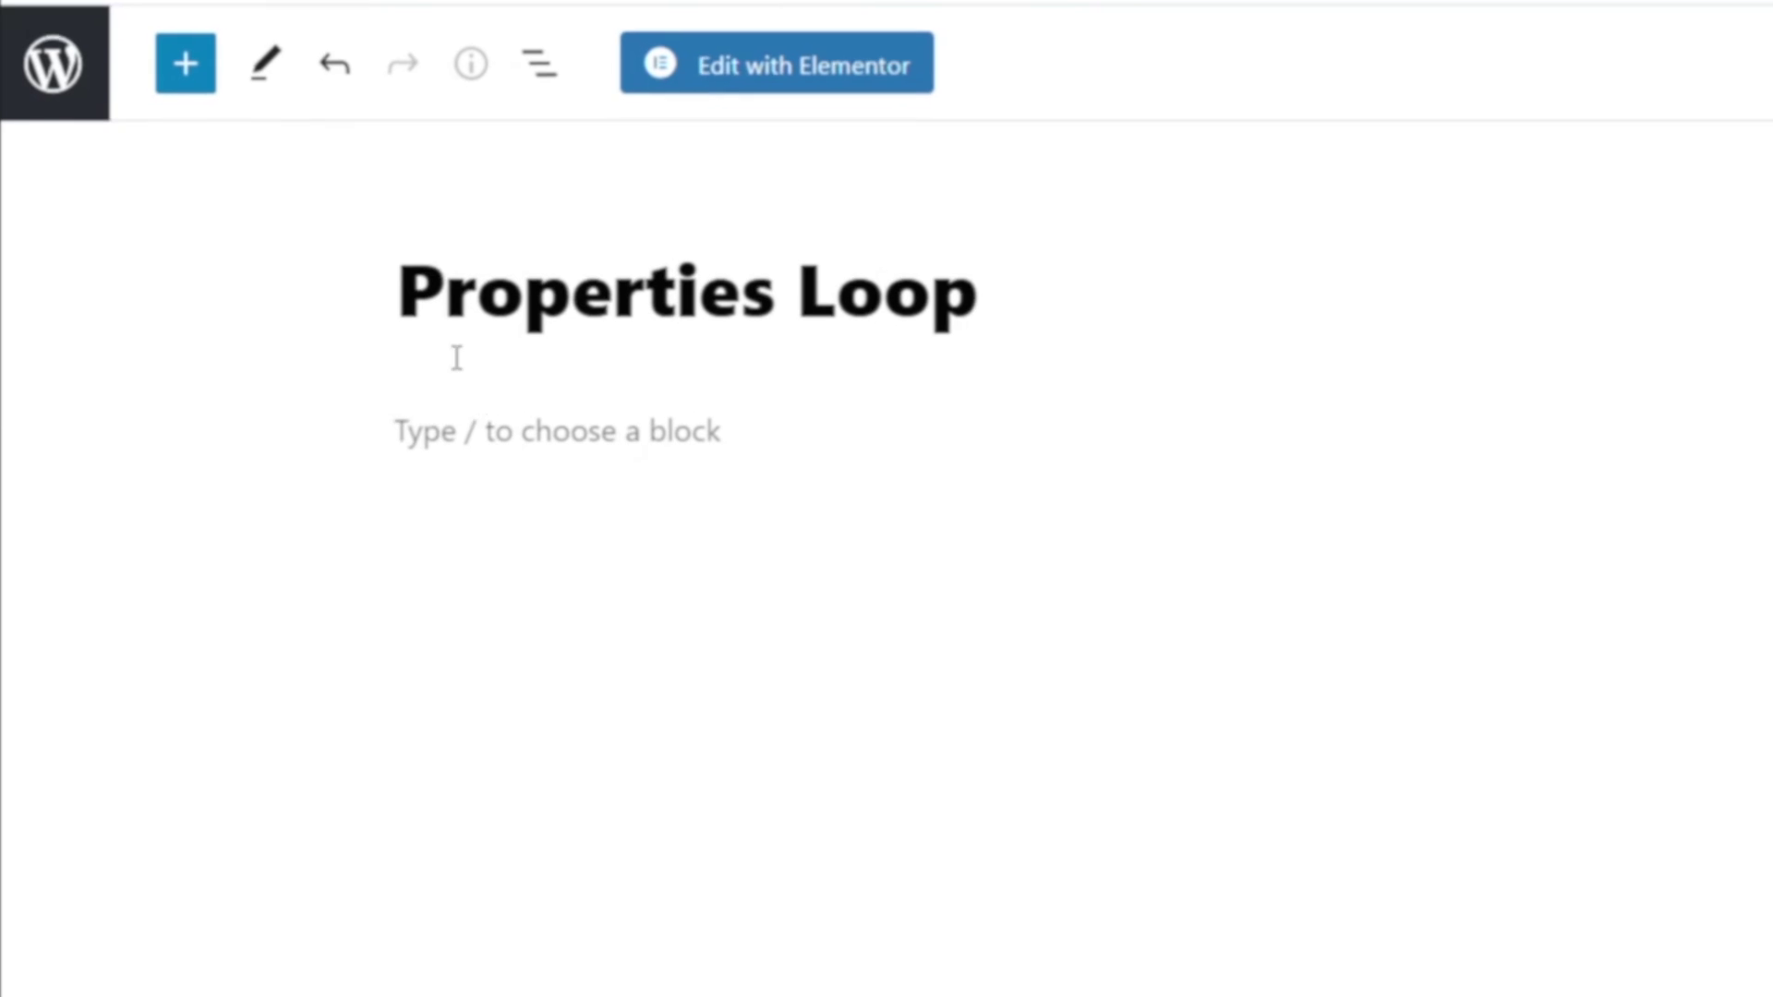
Step: Find the Query Loop block by searching for "loop" and add it to the Properties Loop page
{"action": "left_click", "coordinate": [203, 80]}
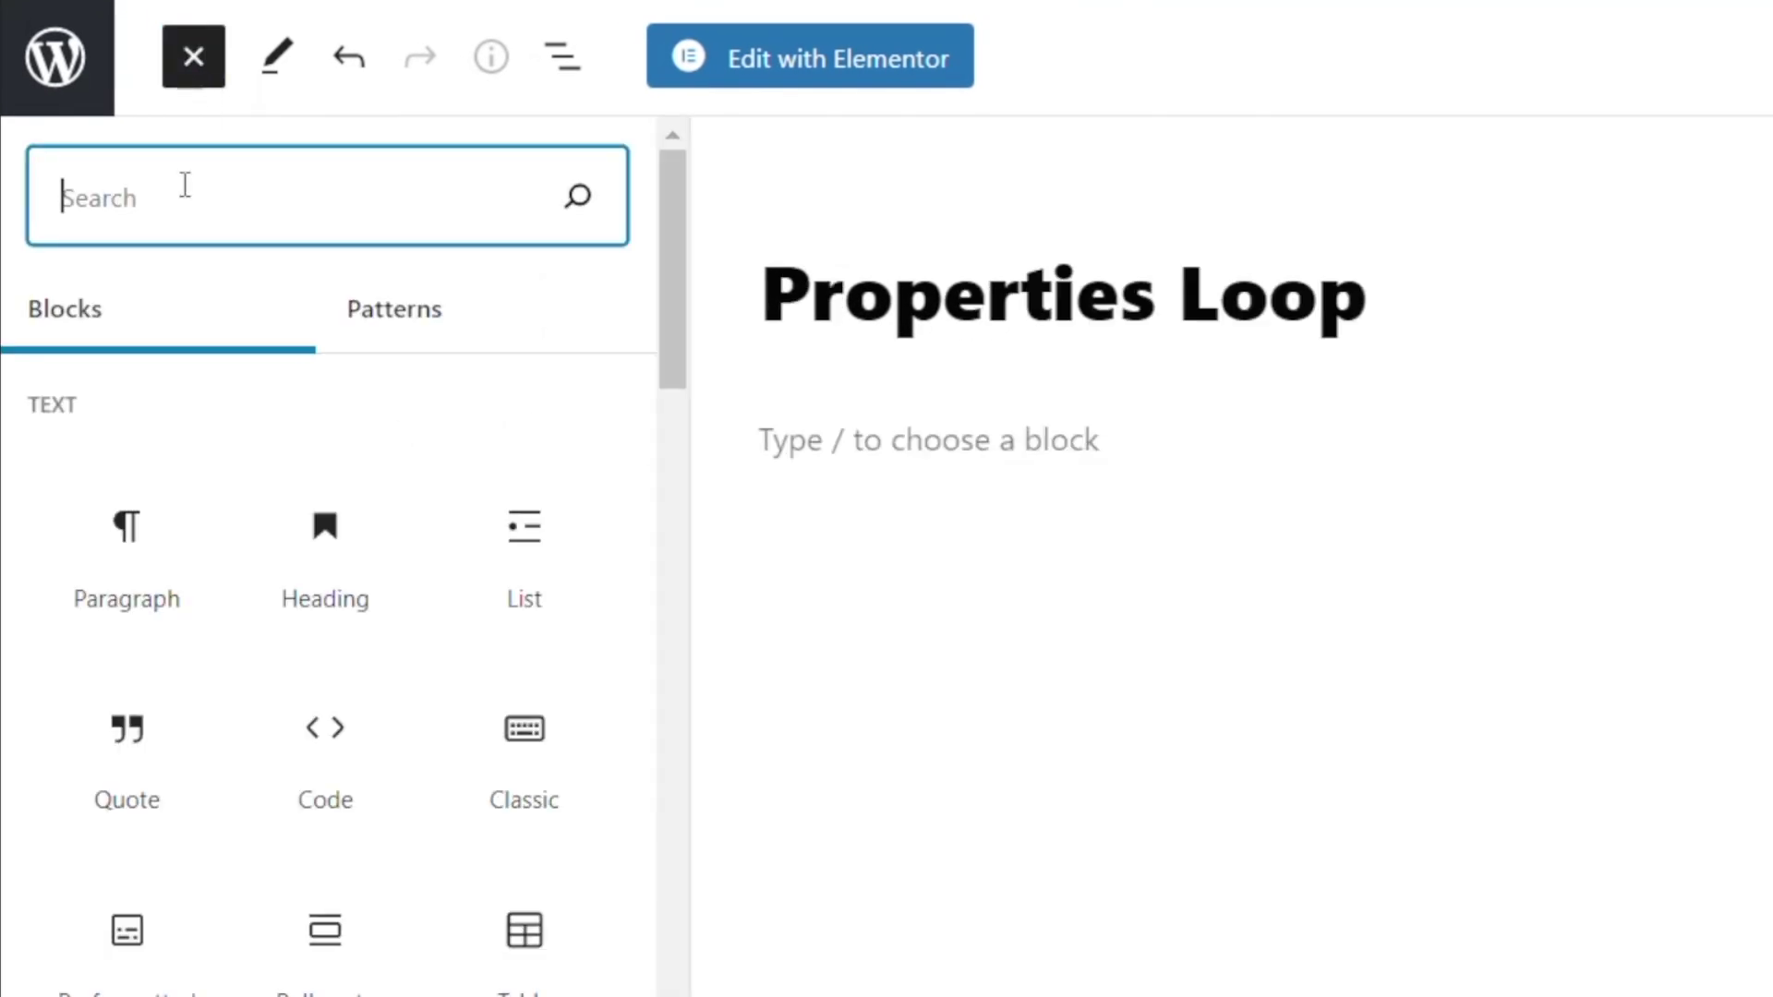
{"action": "type", "text": "loop"}
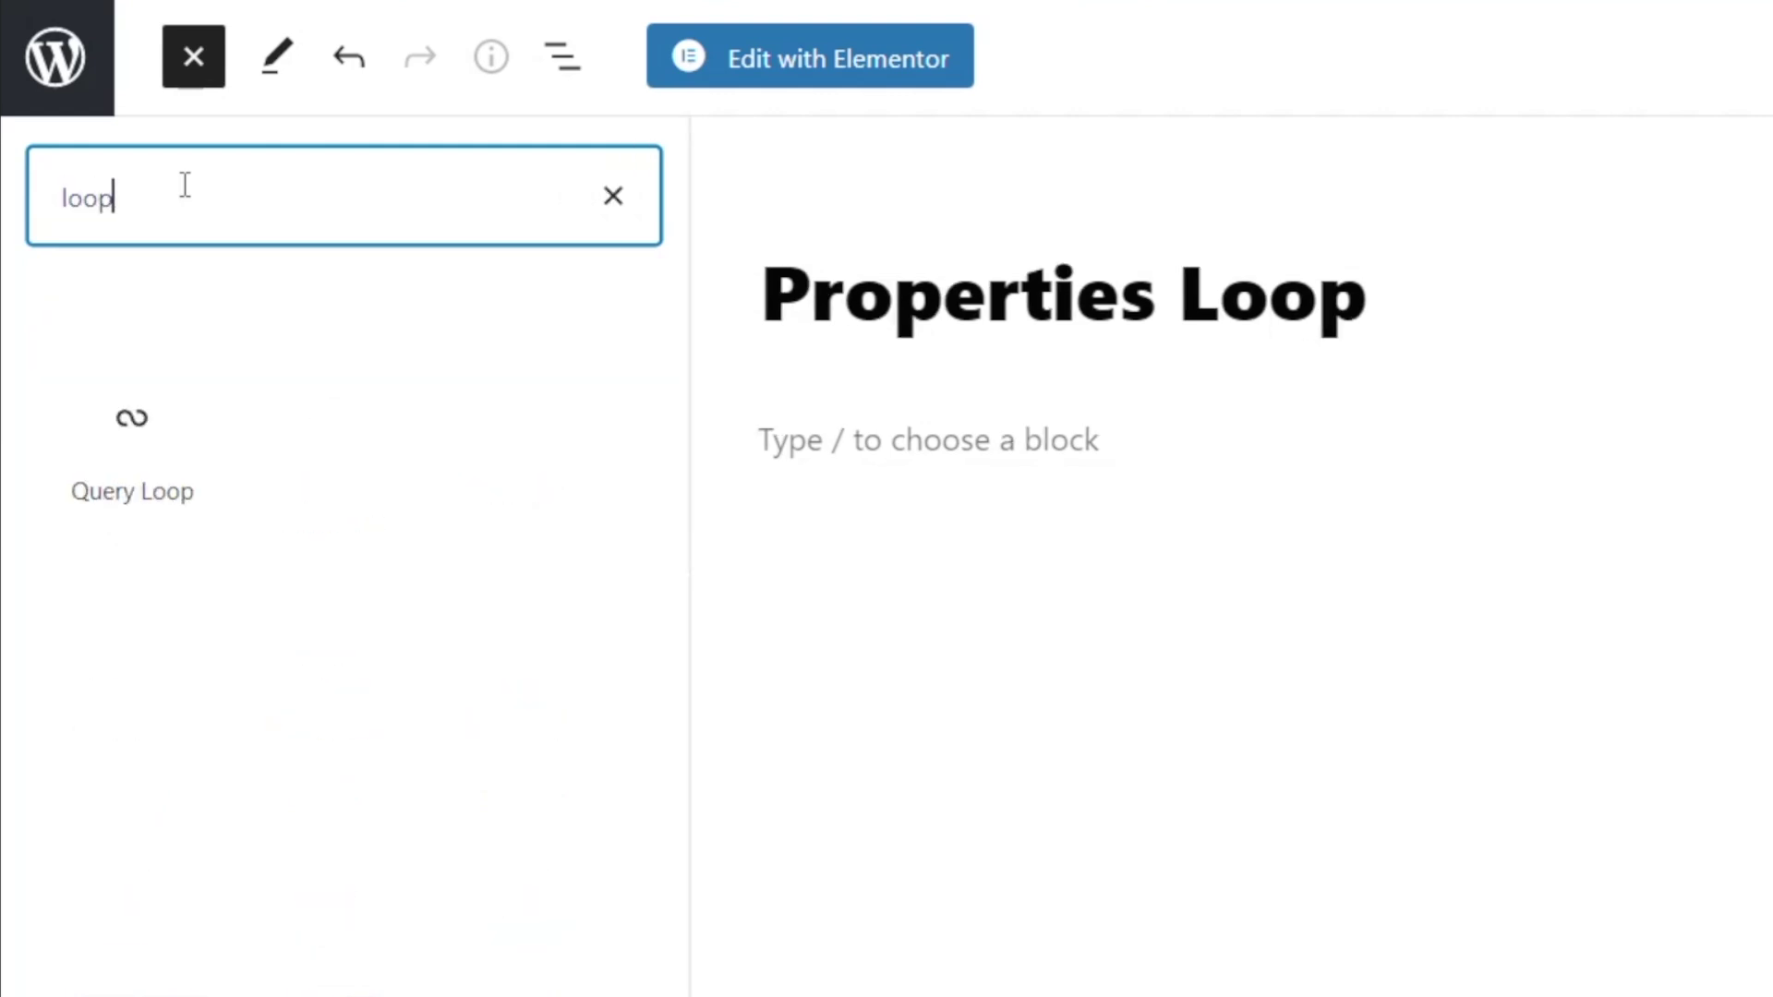
{"action": "mouse_move", "coordinate": [123, 459]}
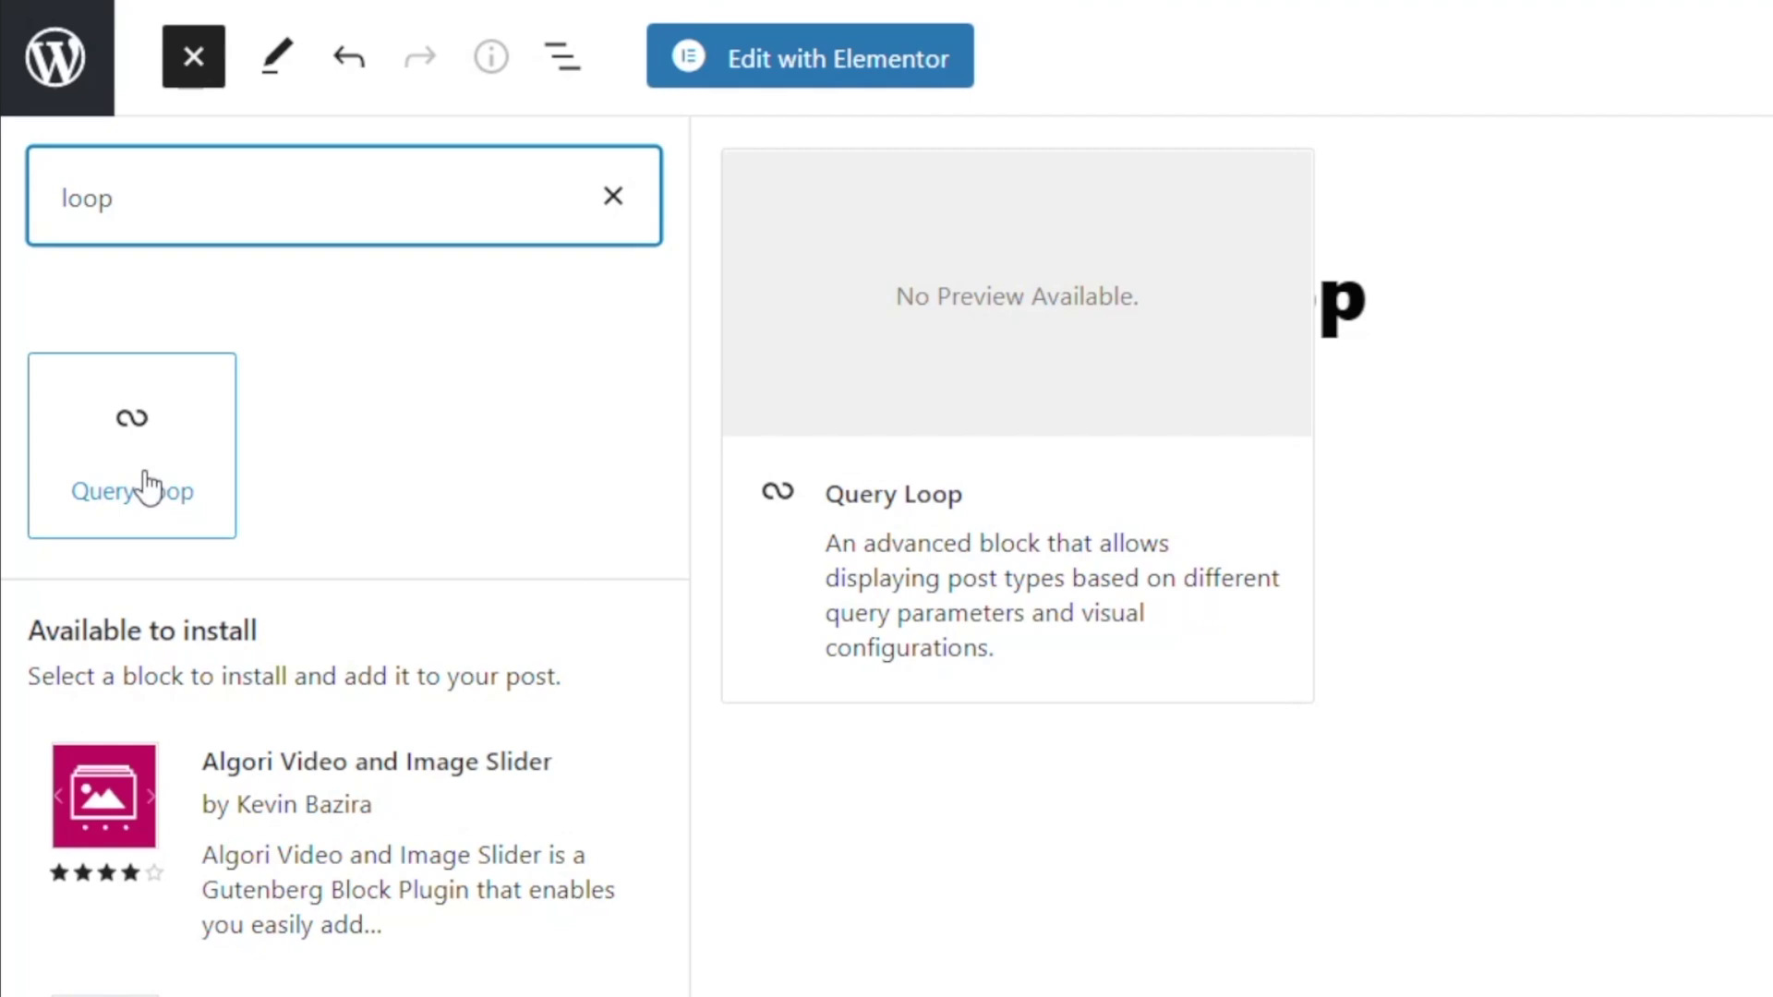
{"action": "left_click", "coordinate": [131, 423]}
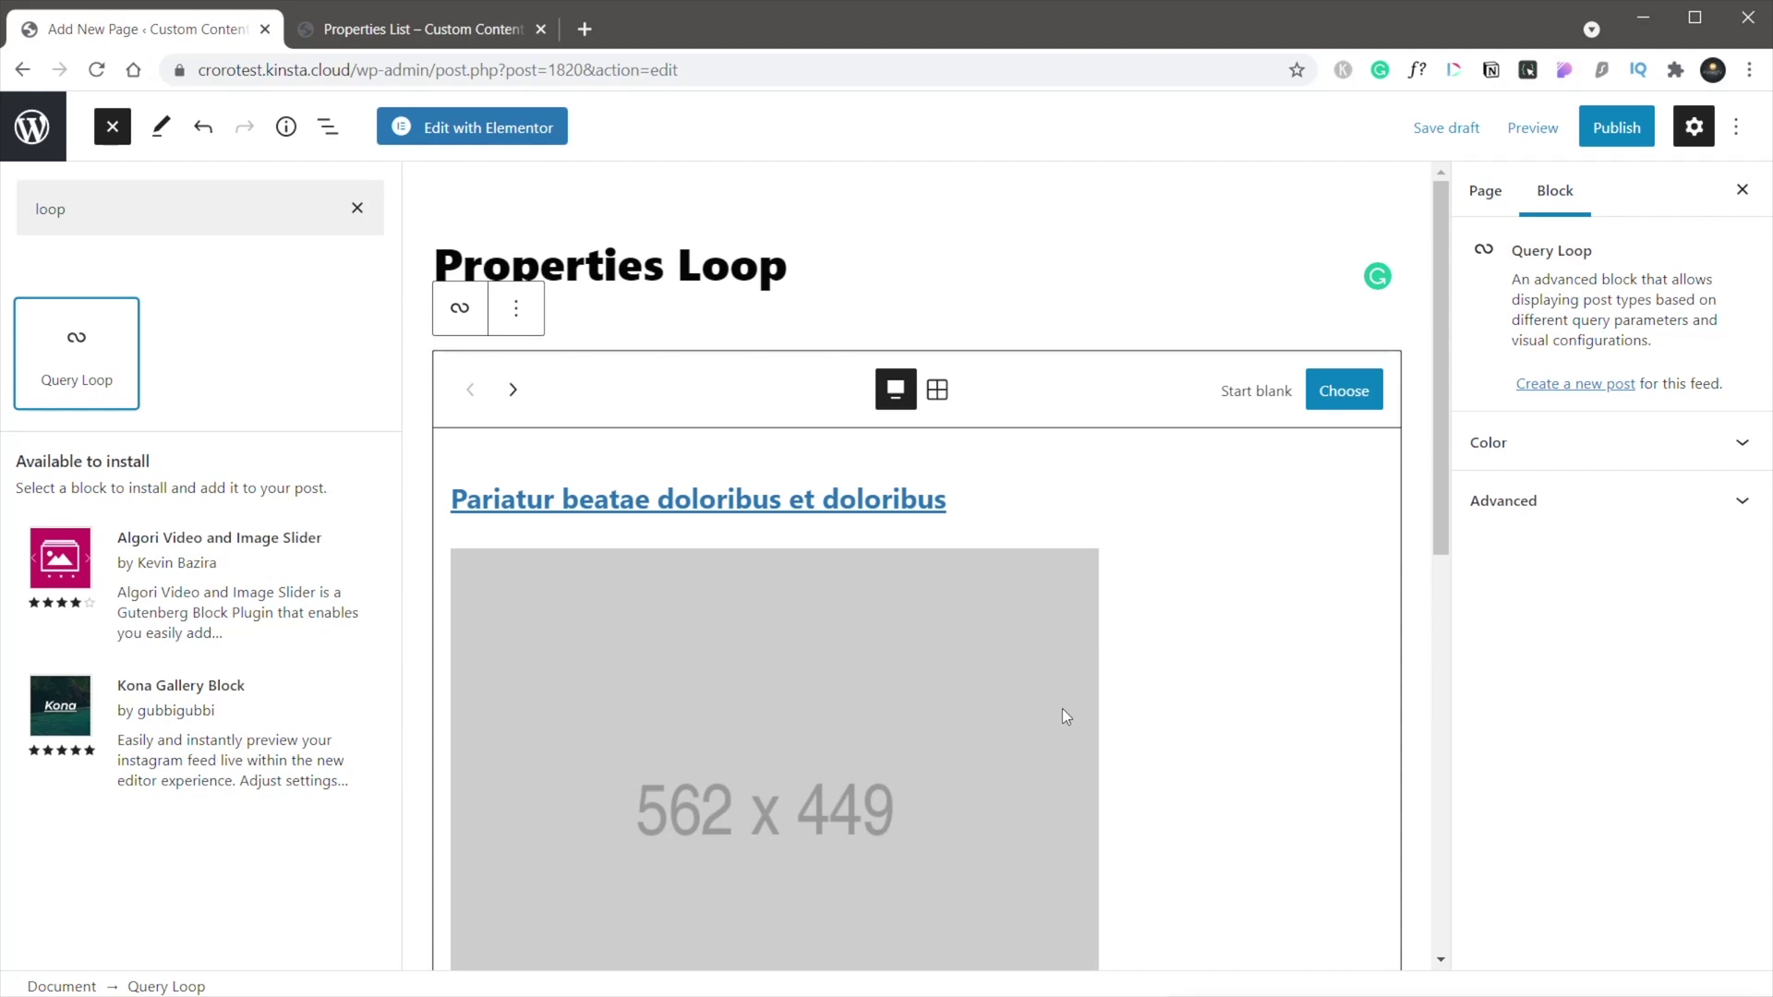
Step: Start the Query Loop block blank with the Title & Date variation
{"action": "scroll", "coordinate": [1073, 719], "scroll_direction": "down", "scroll_amount": 7}
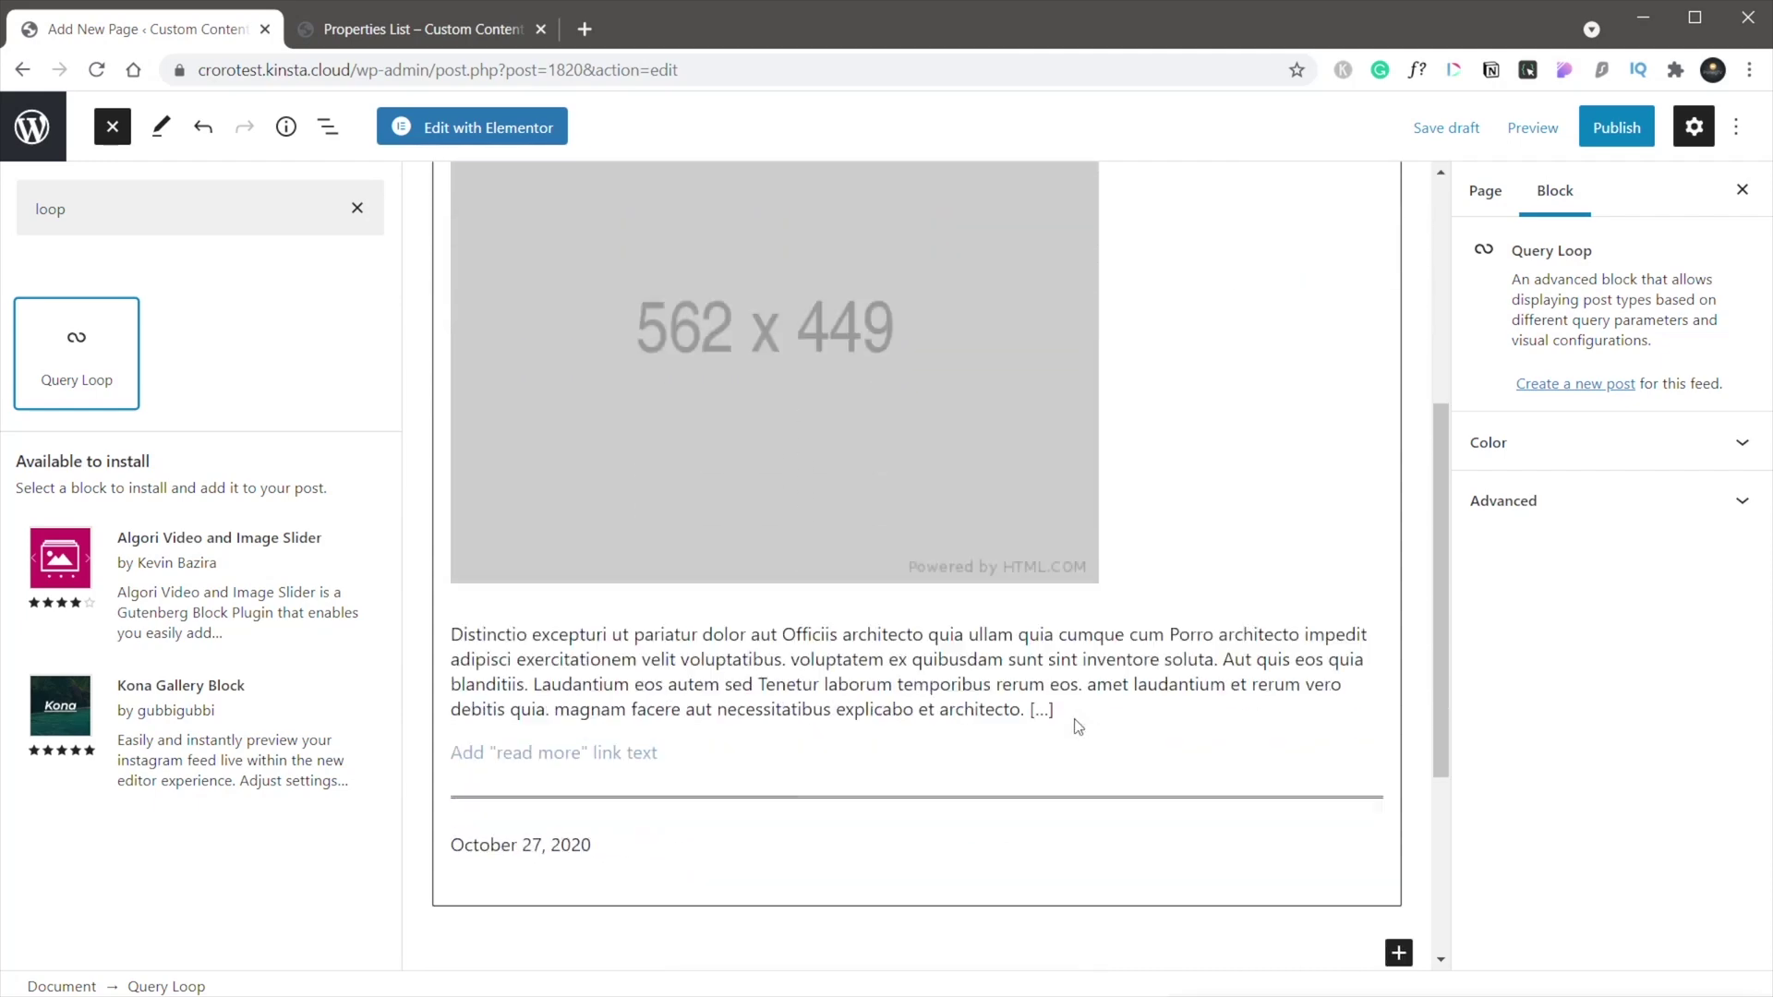
{"action": "scroll", "coordinate": [1073, 724], "scroll_direction": "up", "scroll_amount": 10}
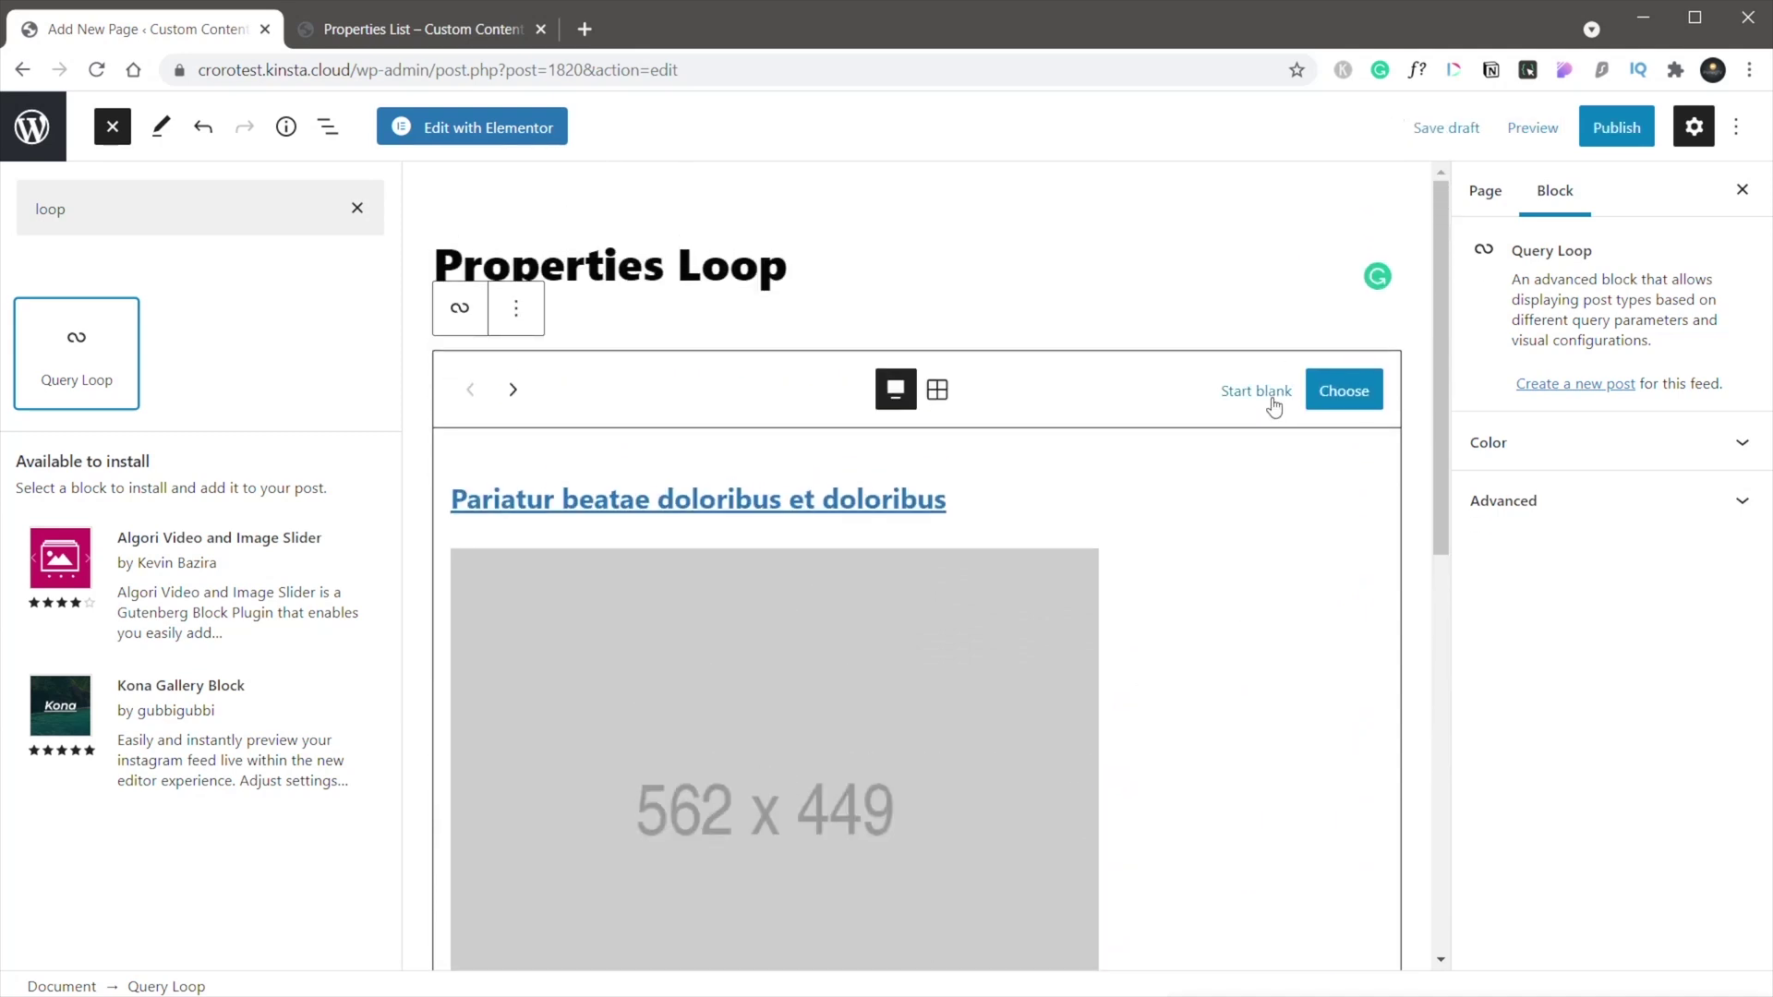
{"action": "left_click", "coordinate": [938, 392]}
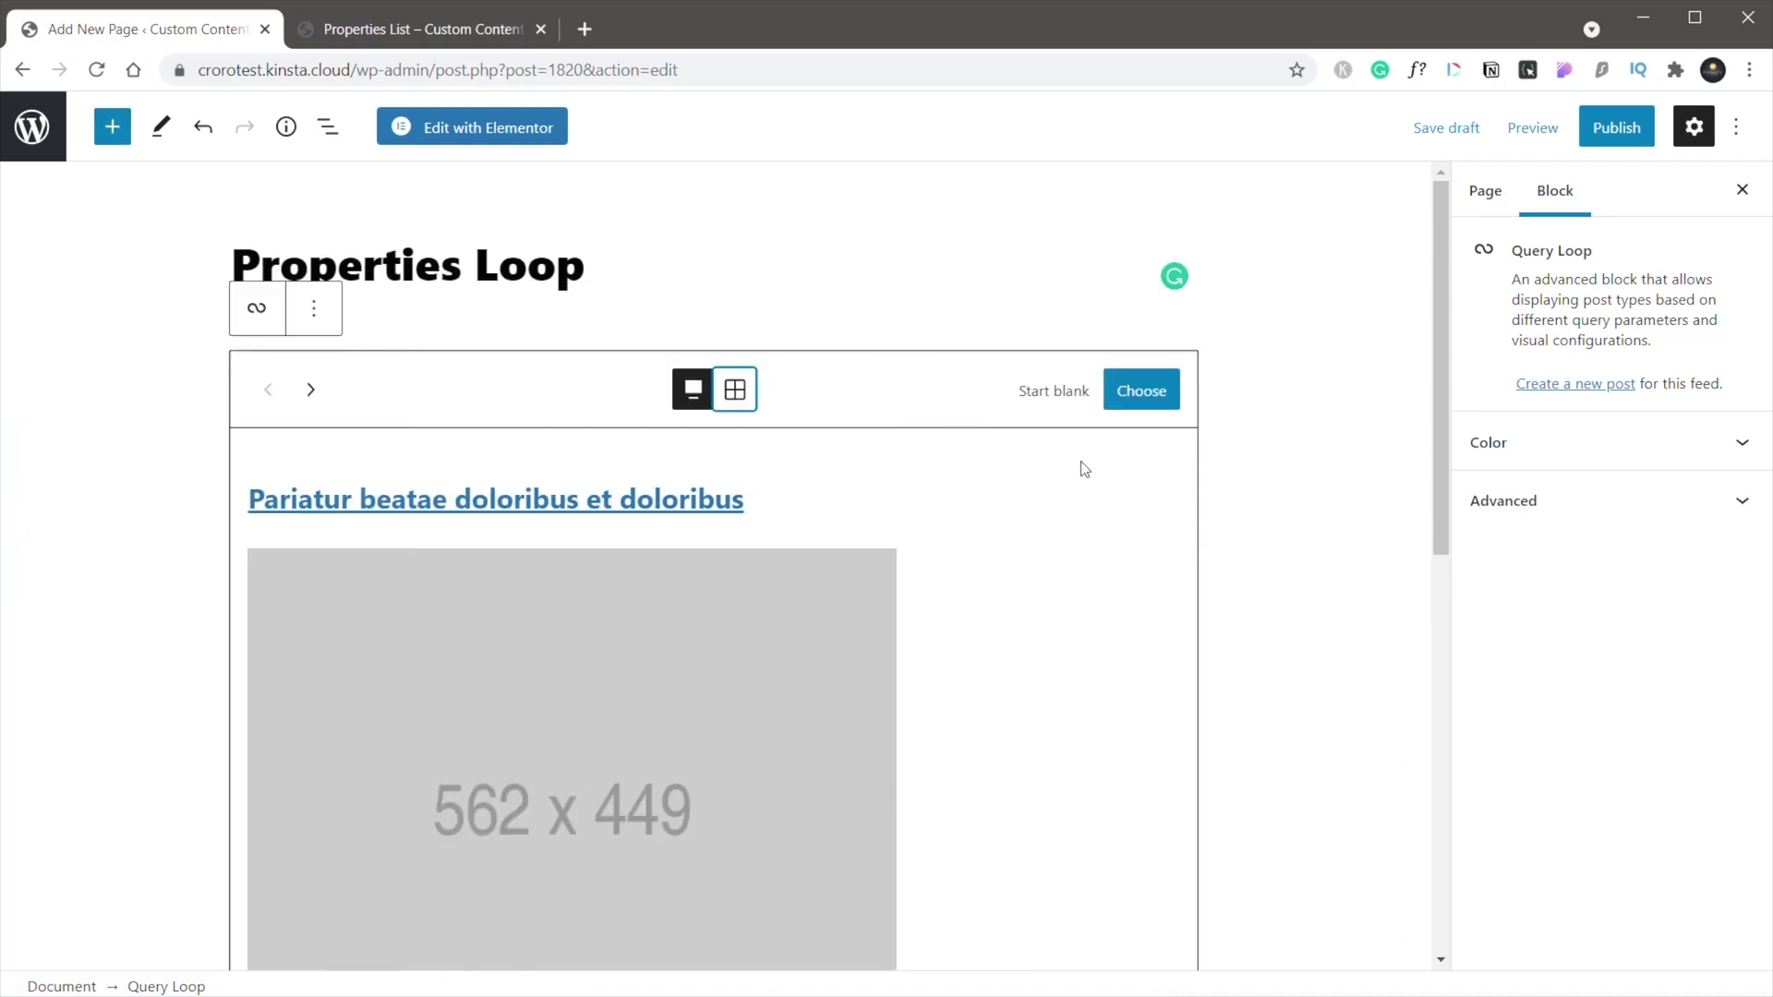
{"action": "left_click", "coordinate": [1066, 396]}
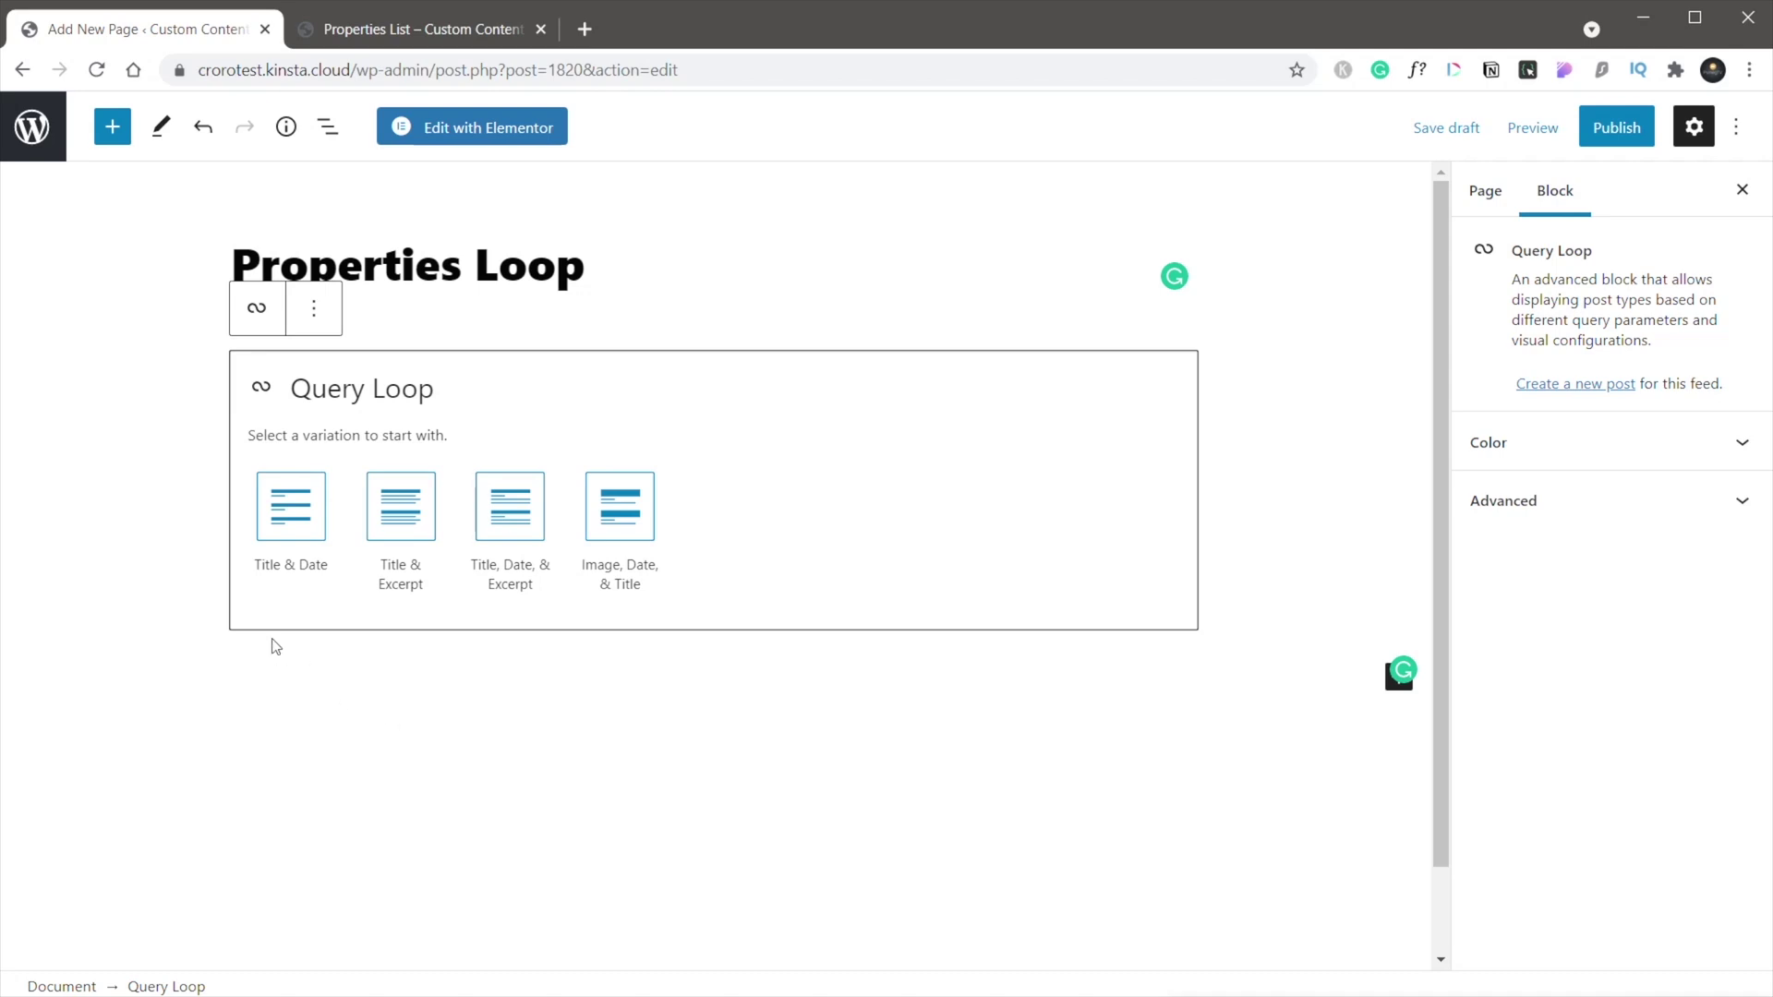
{"action": "left_click", "coordinate": [289, 517]}
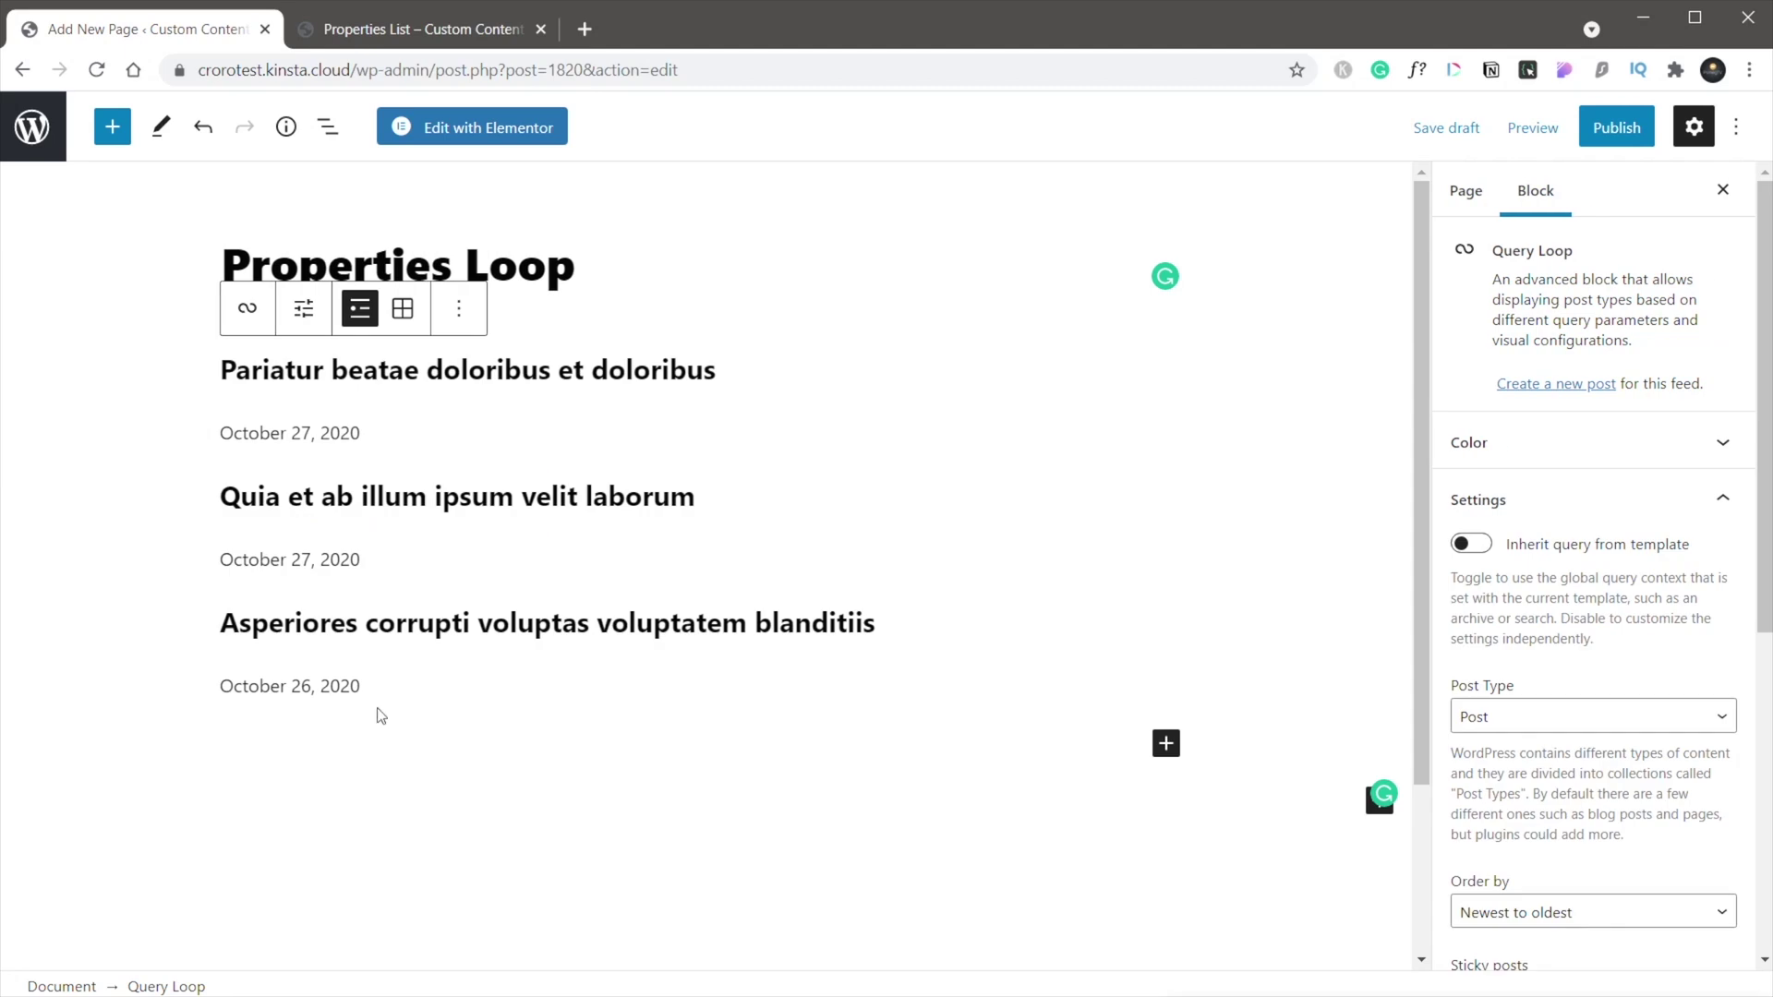
Step: Switch the Query Loop to grid layout and set its post type to Properties
{"action": "left_click", "coordinate": [403, 310]}
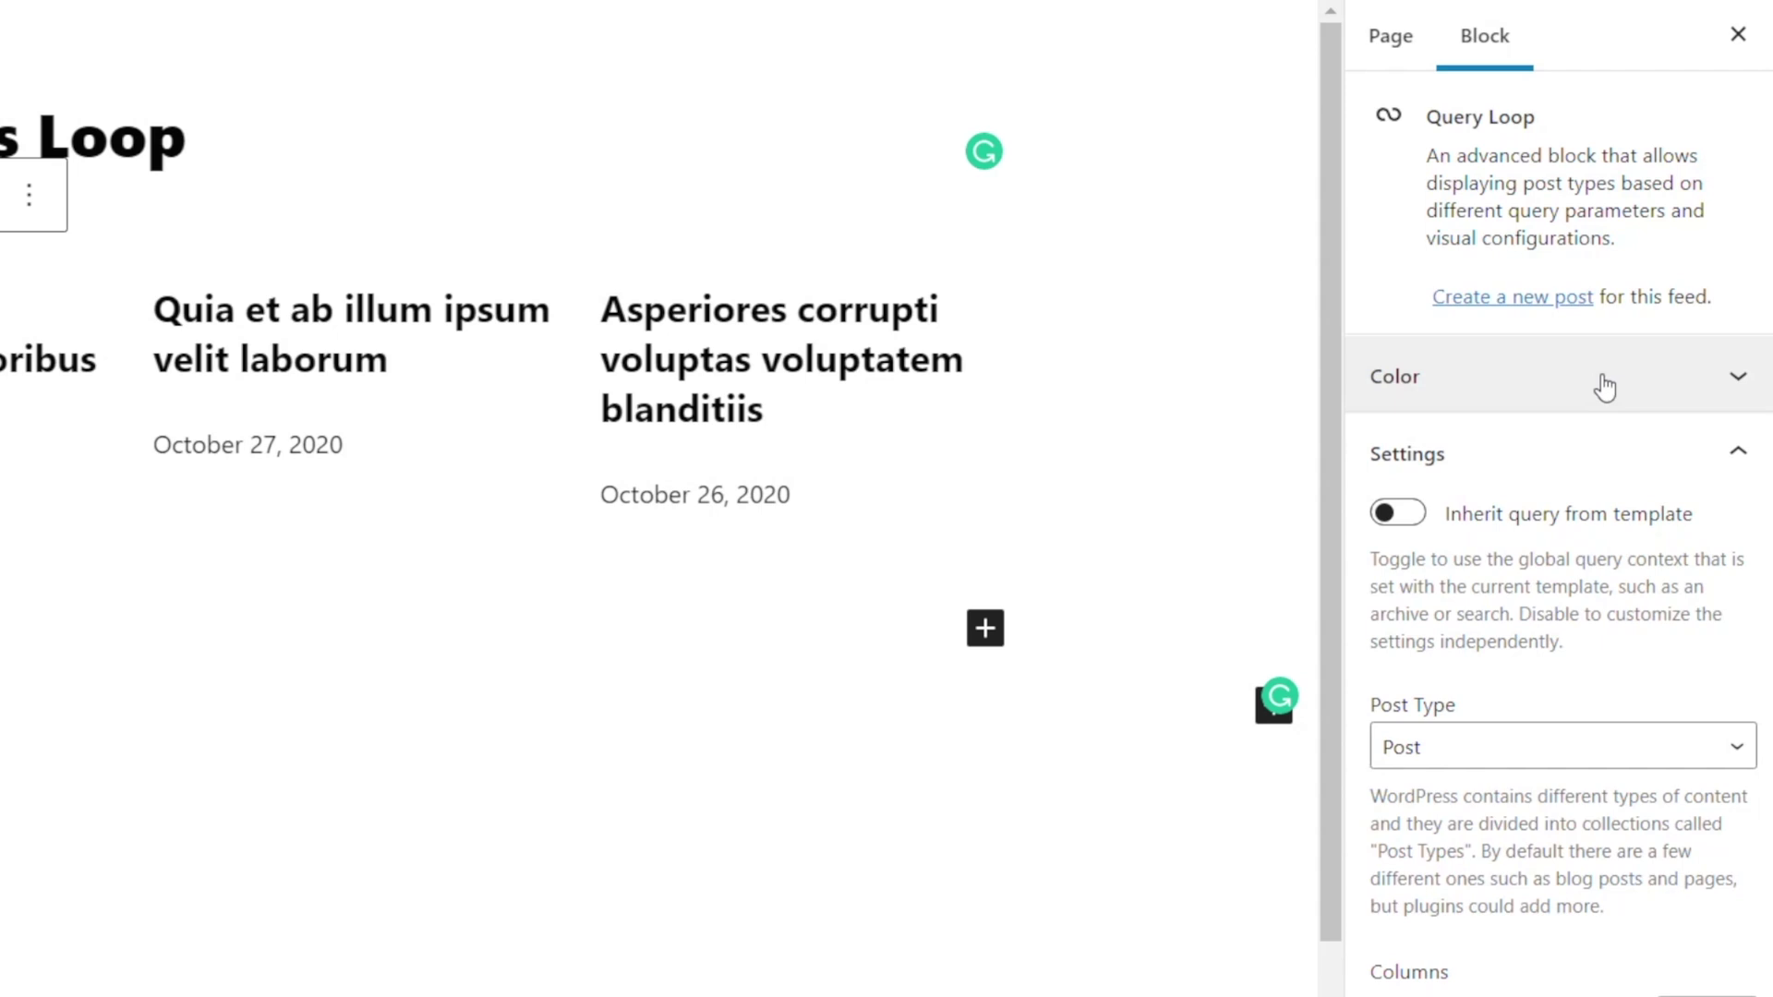
{"action": "scroll", "coordinate": [1603, 658], "scroll_direction": "down", "scroll_amount": 2}
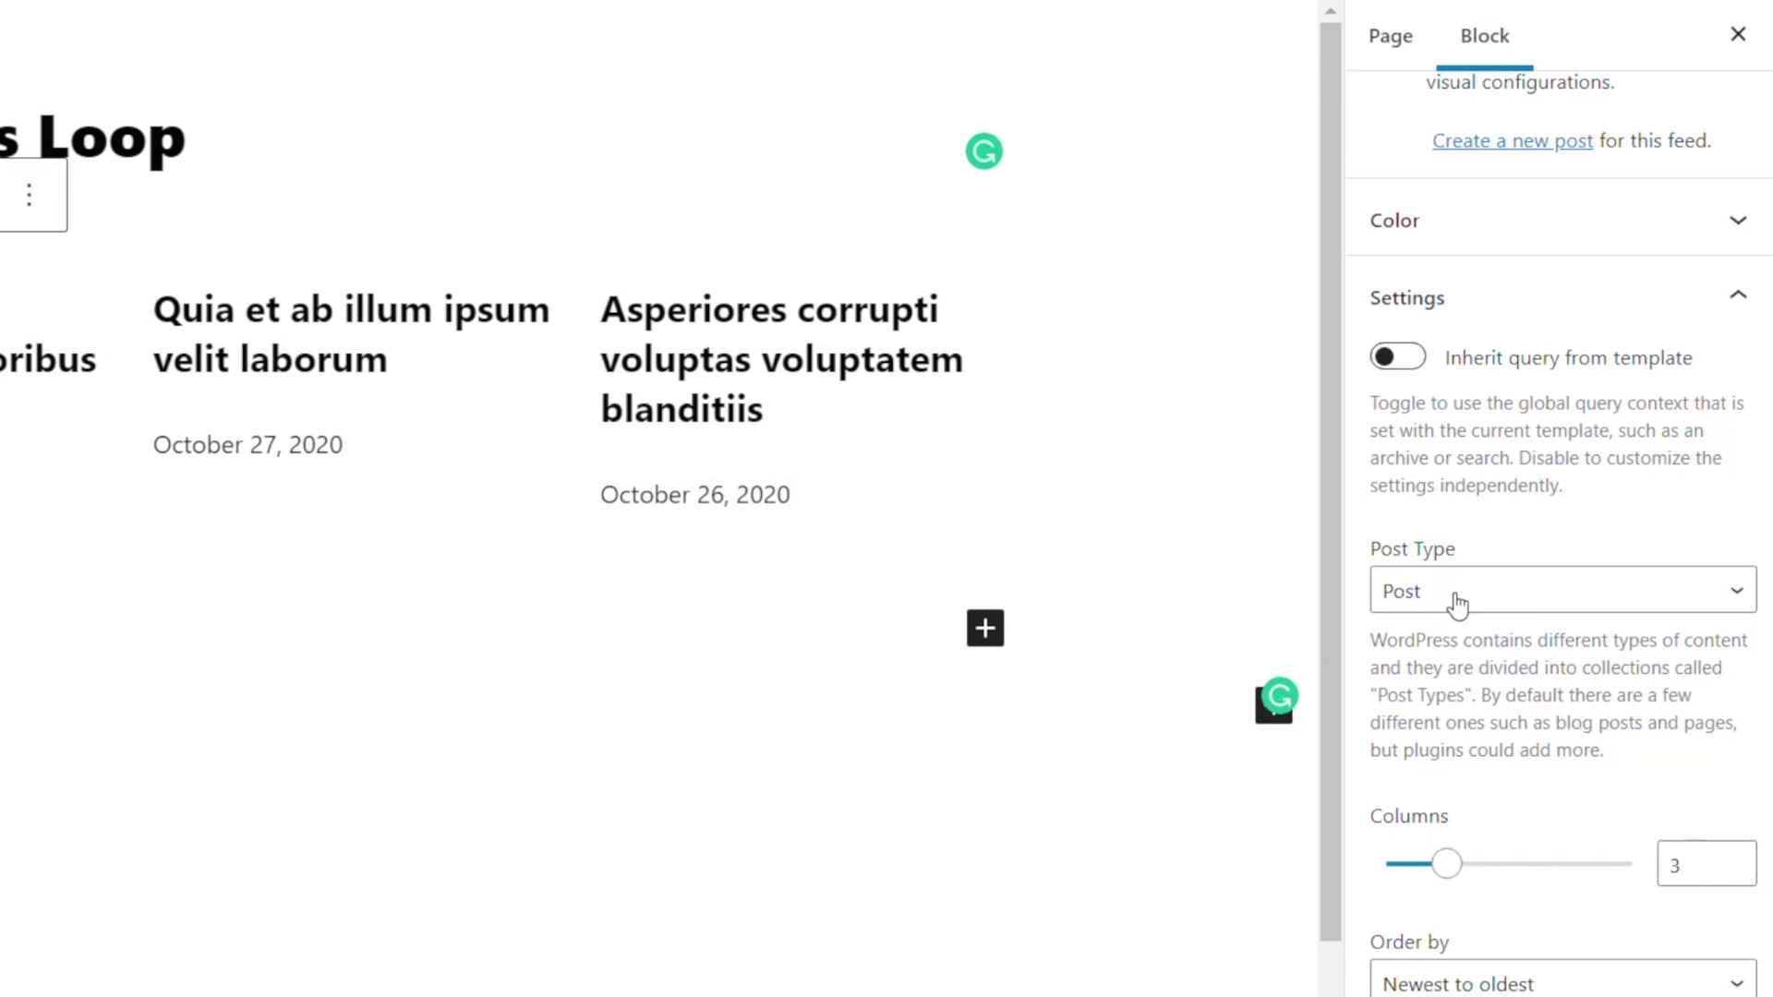
{"action": "left_click", "coordinate": [1457, 605]}
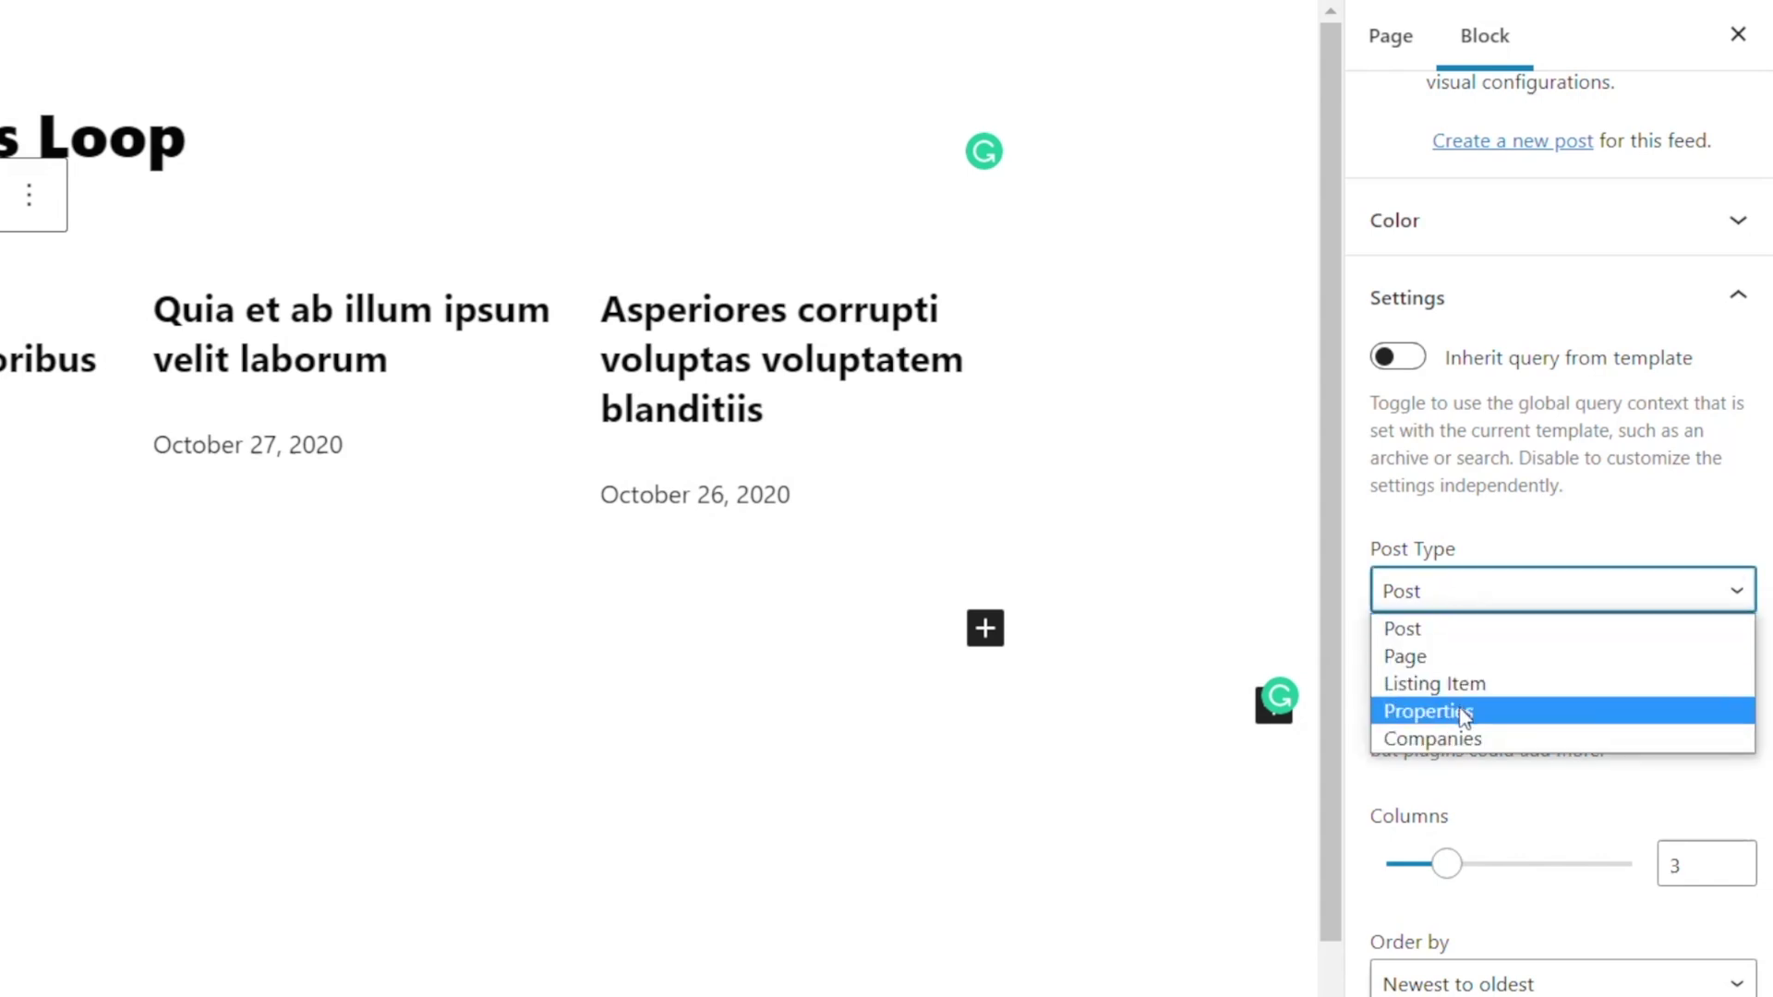
{"action": "left_click", "coordinate": [1495, 716]}
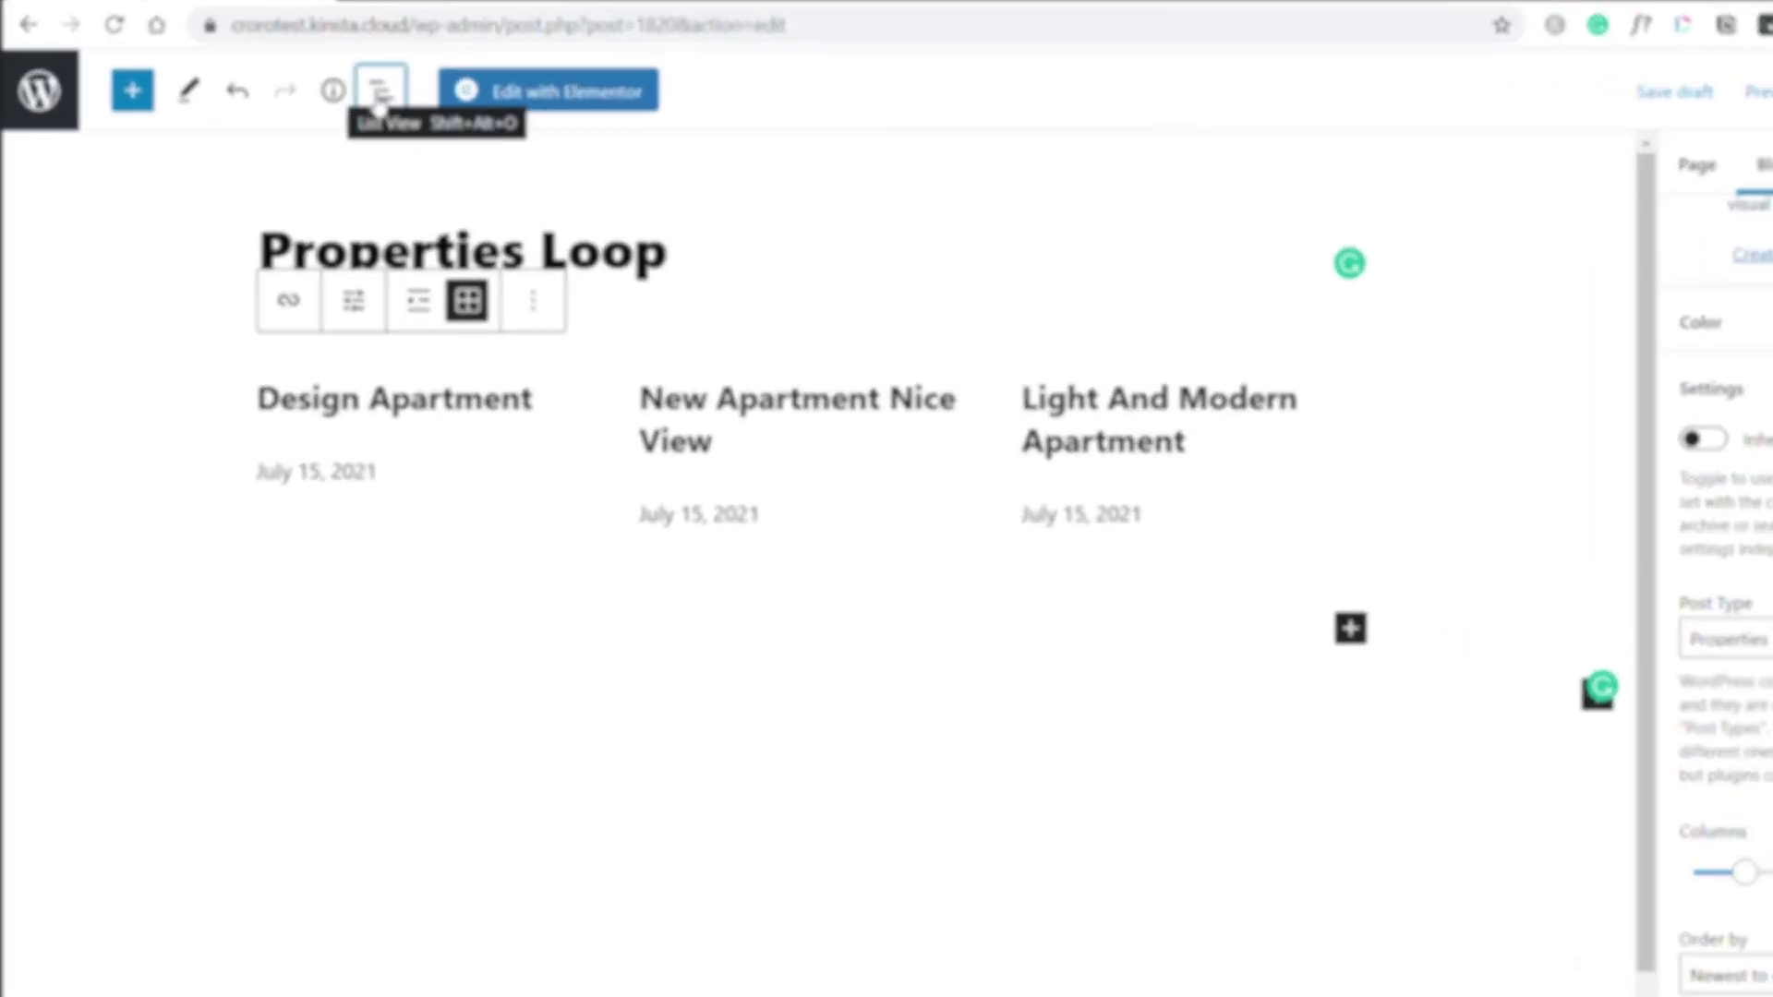
Step: Remove the Post Title and Post Date blocks from the loop's Post Template
{"action": "left_click", "coordinate": [379, 98]}
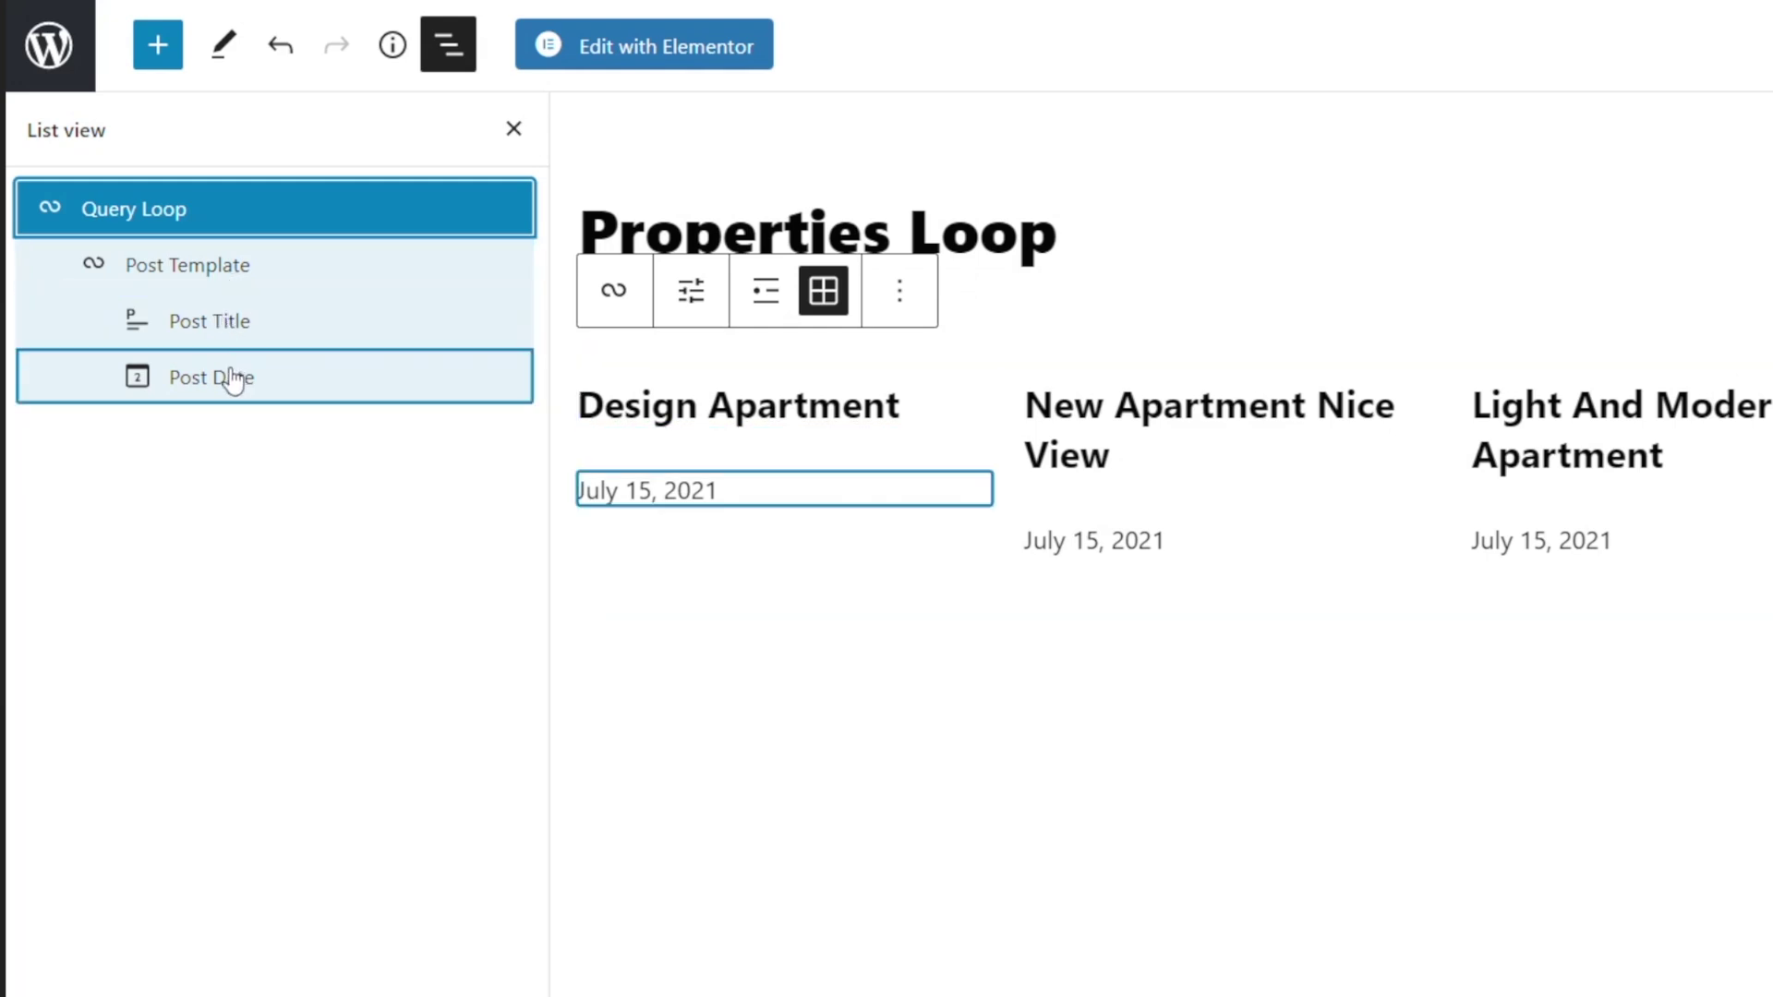
{"action": "left_click", "coordinate": [242, 275]}
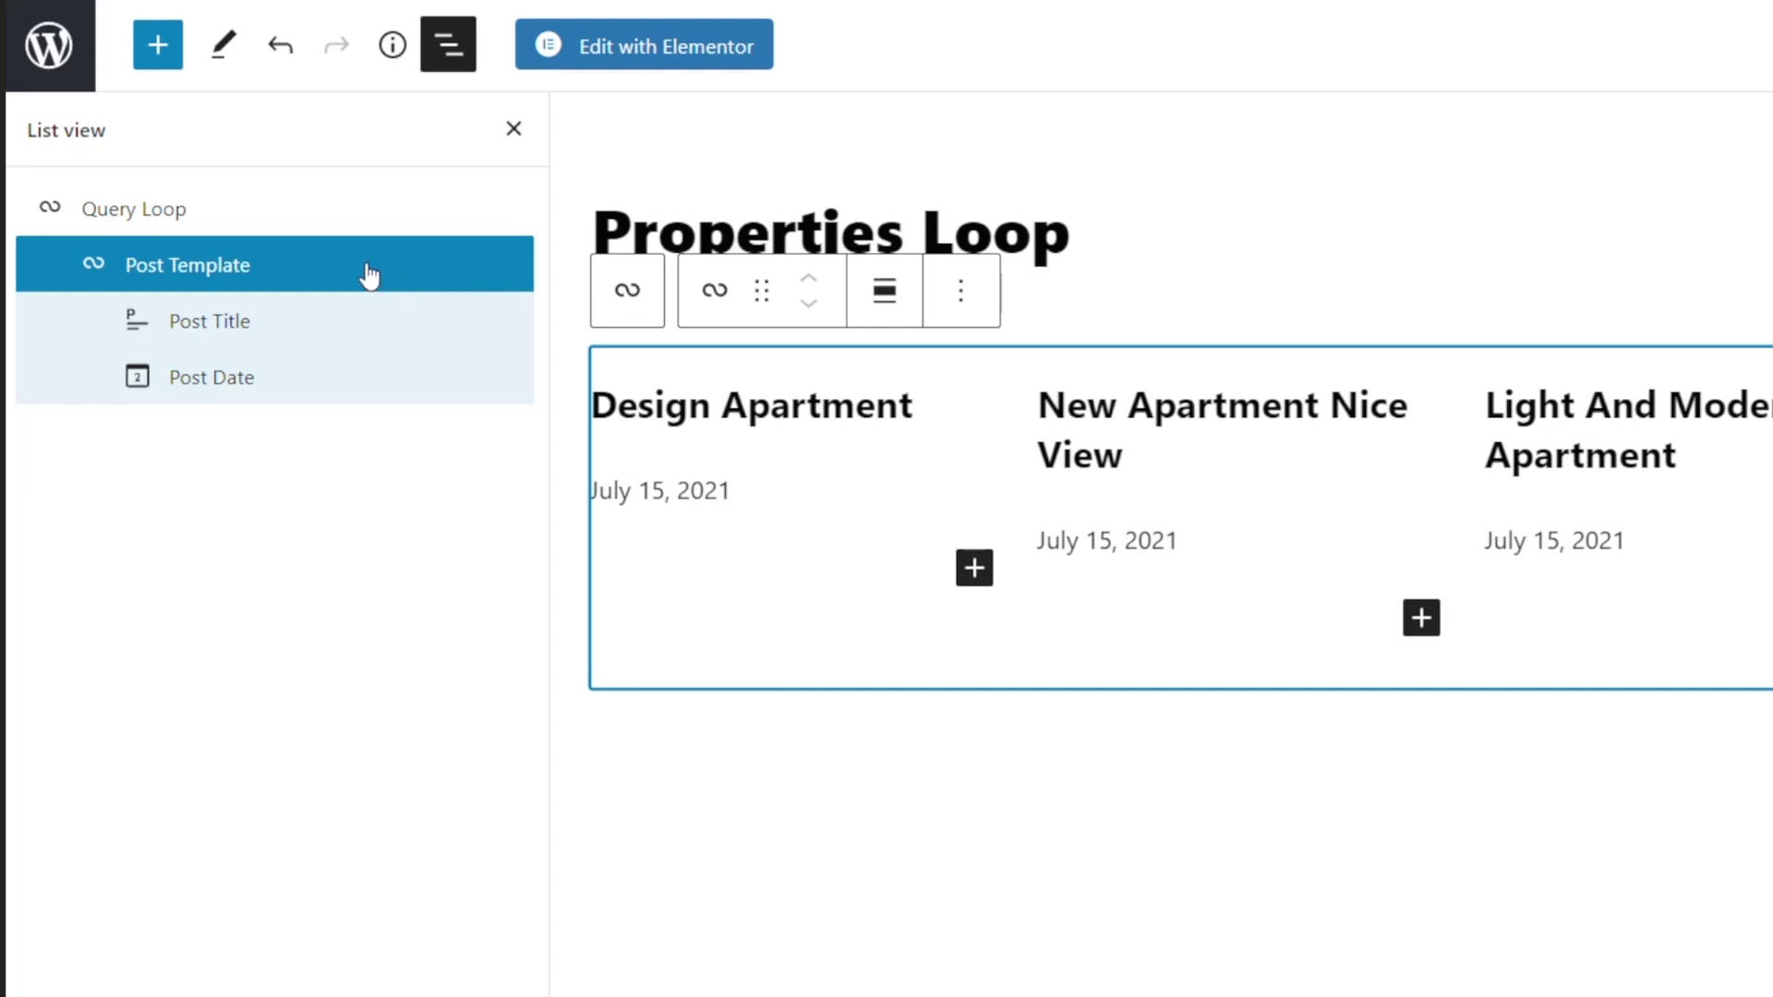
{"action": "left_click", "coordinate": [351, 319]}
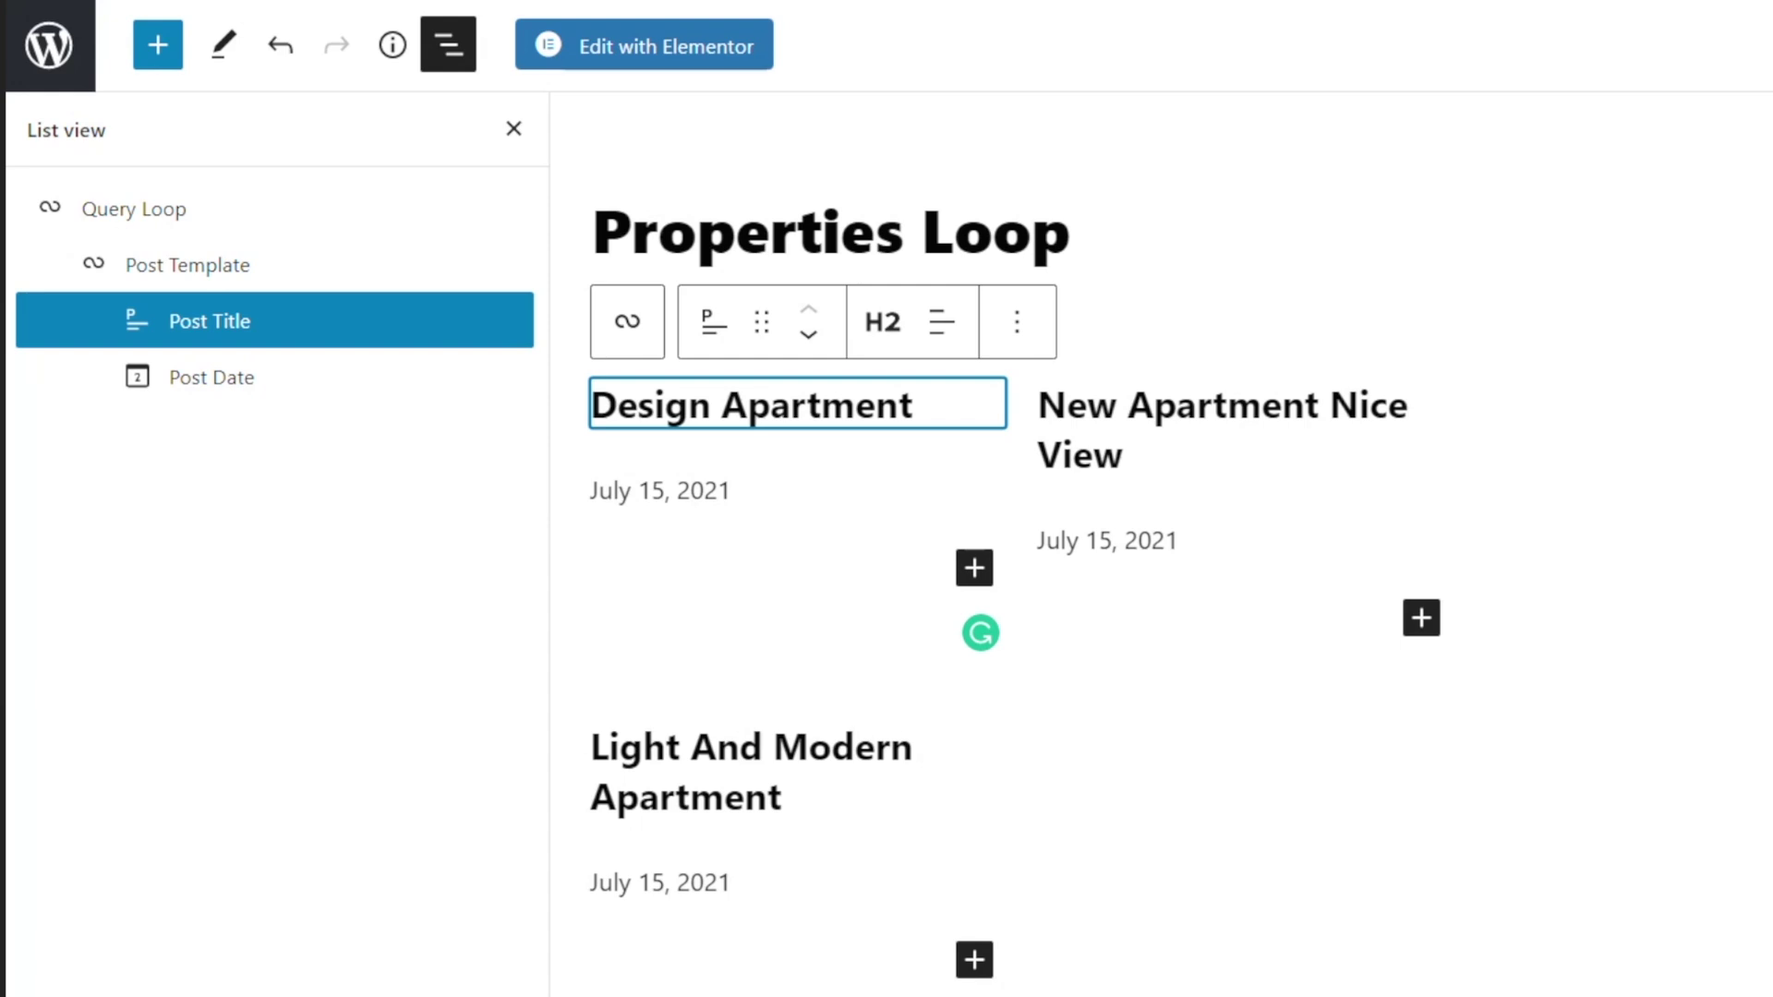
{"action": "left_click", "coordinate": [1017, 321]}
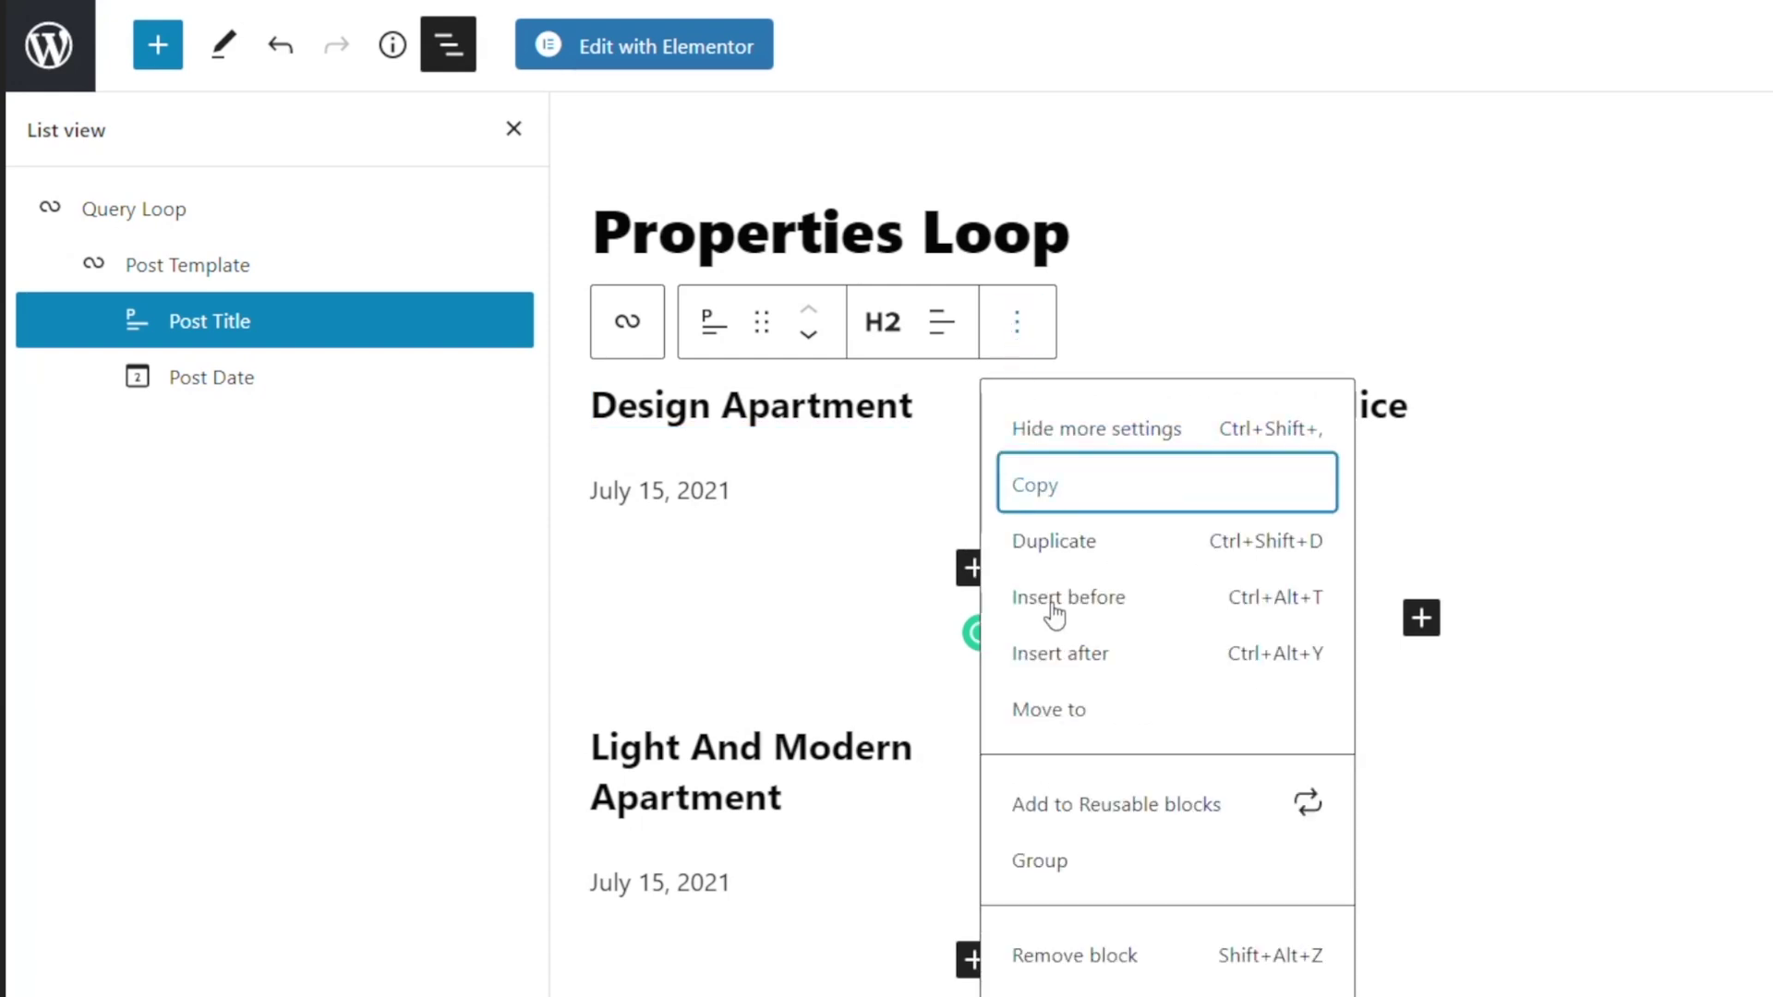
{"action": "left_click", "coordinate": [1108, 954]}
{"action": "left_click", "coordinate": [277, 336]}
{"action": "left_click", "coordinate": [960, 335]}
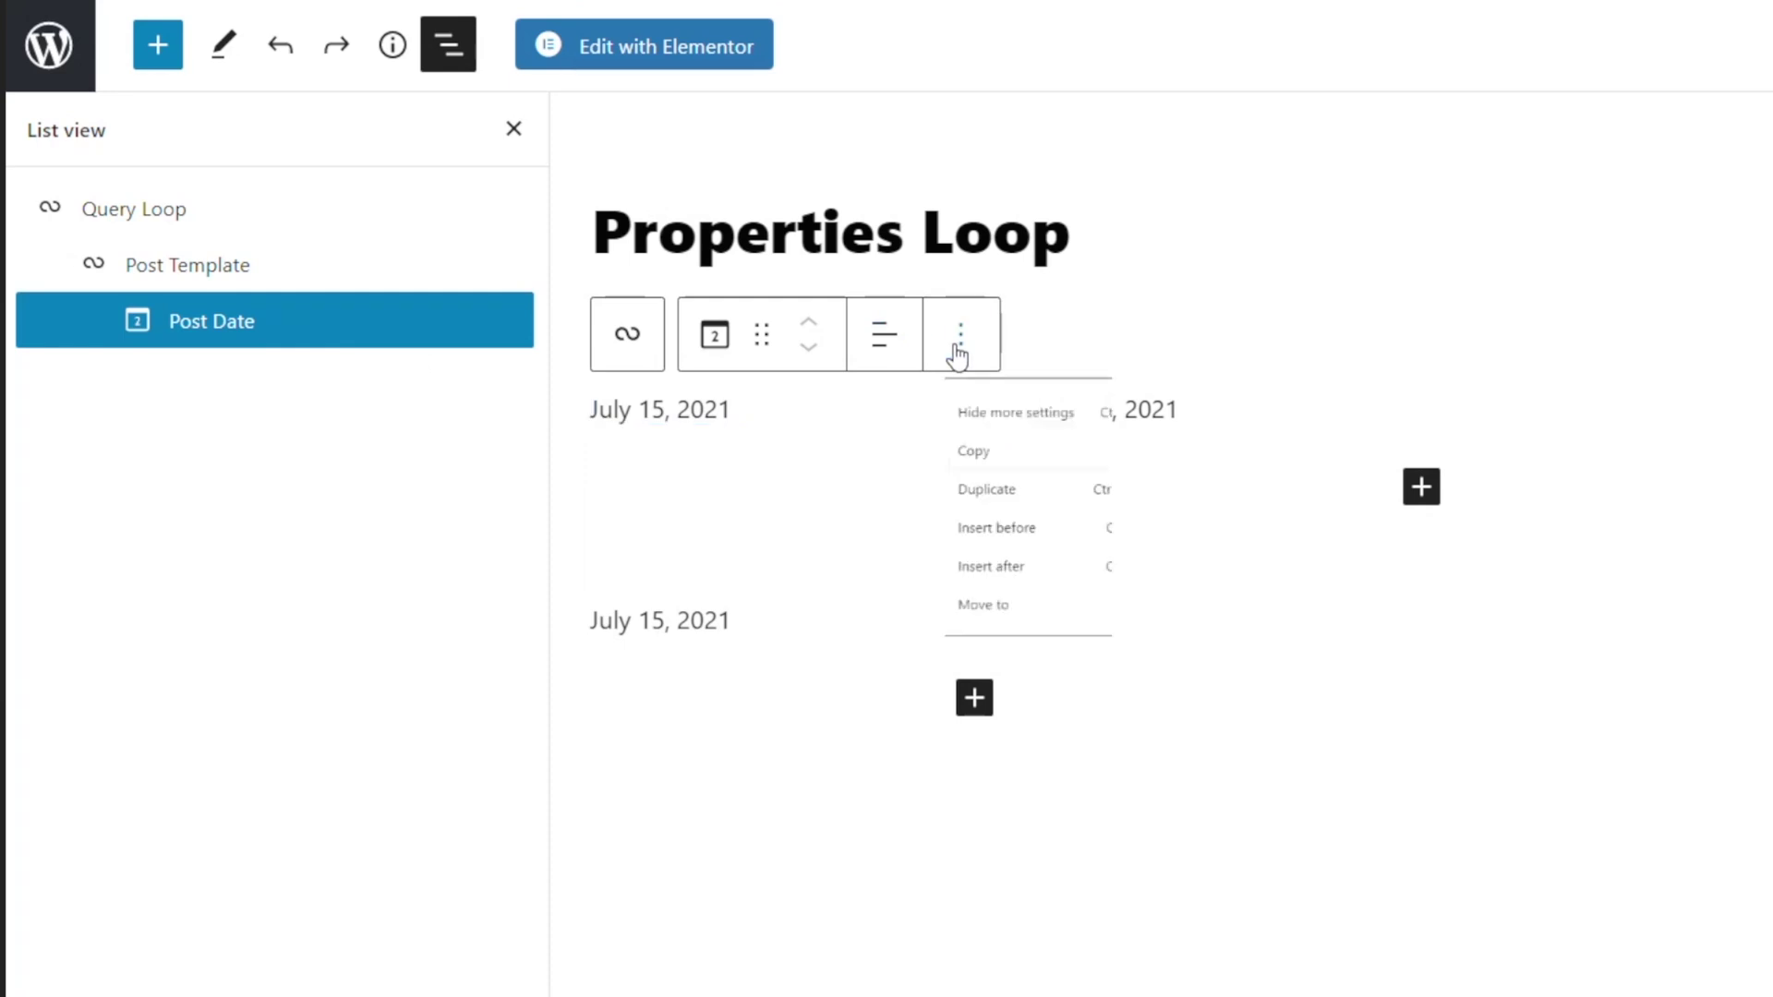
{"action": "left_click", "coordinate": [1029, 962]}
Step: Insert a Dynamic Image block into the empty Post Template, searching the blocks for "dyn"
{"action": "left_click", "coordinate": [230, 265]}
{"action": "left_click", "coordinate": [230, 226]}
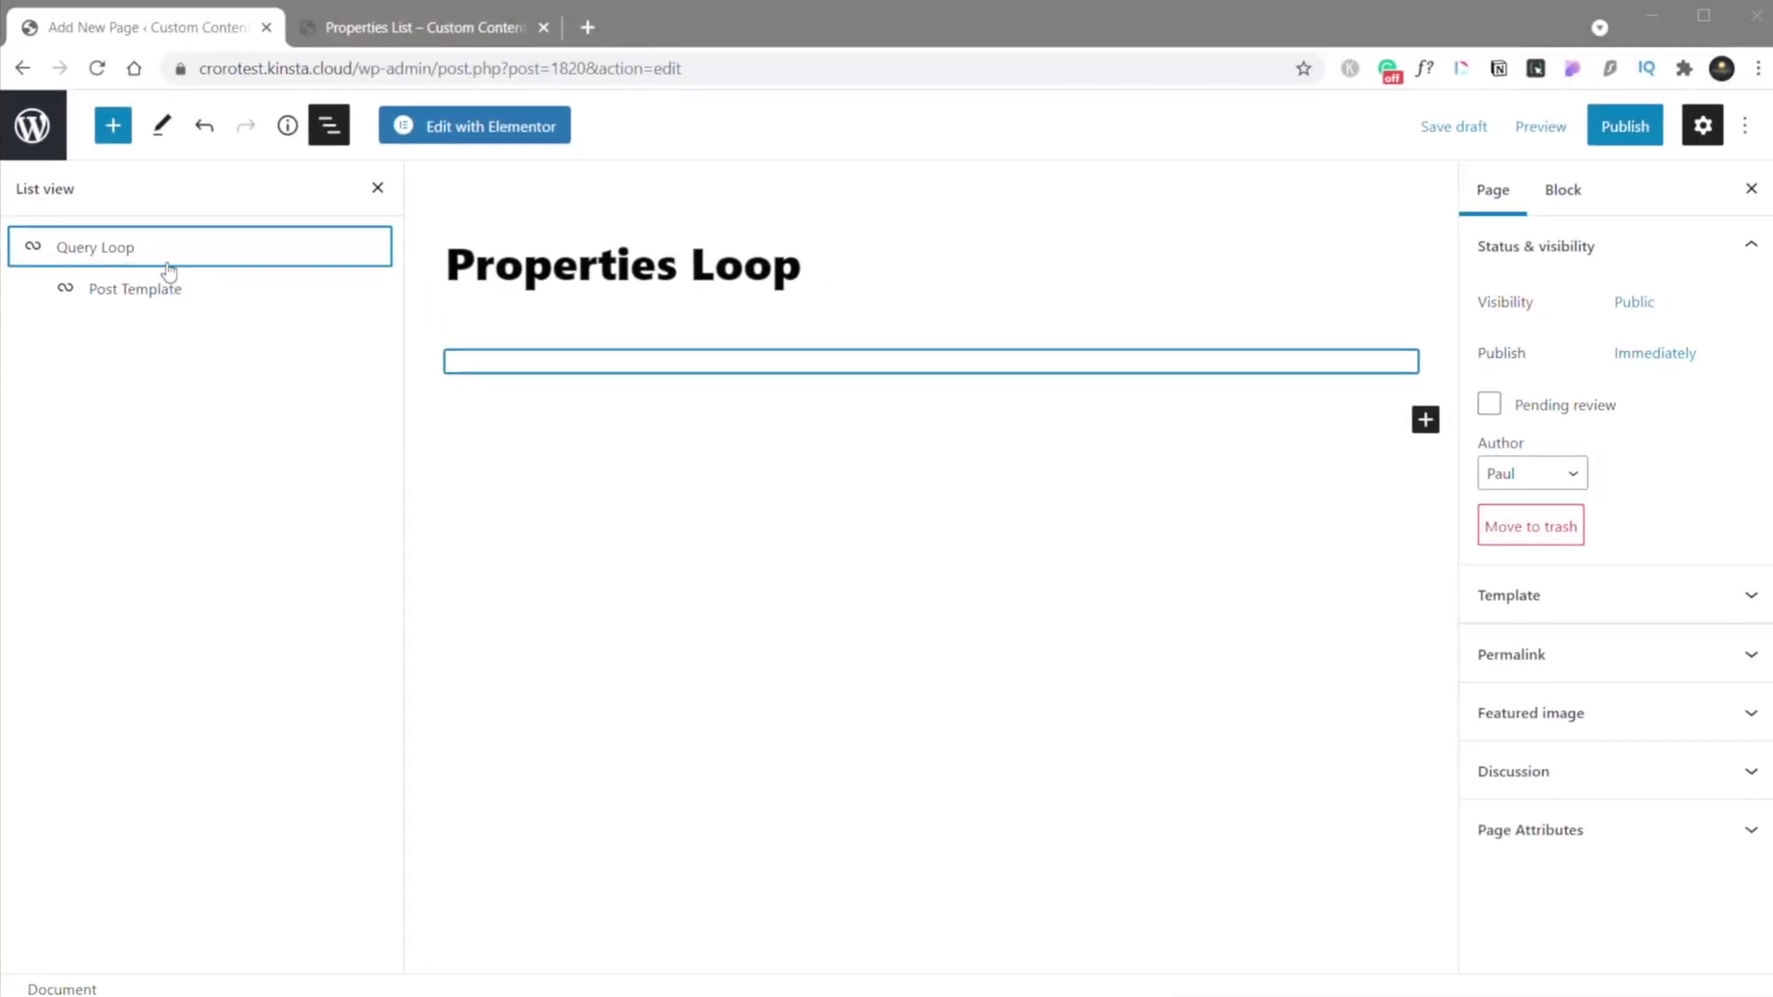
{"action": "left_click", "coordinate": [181, 288]}
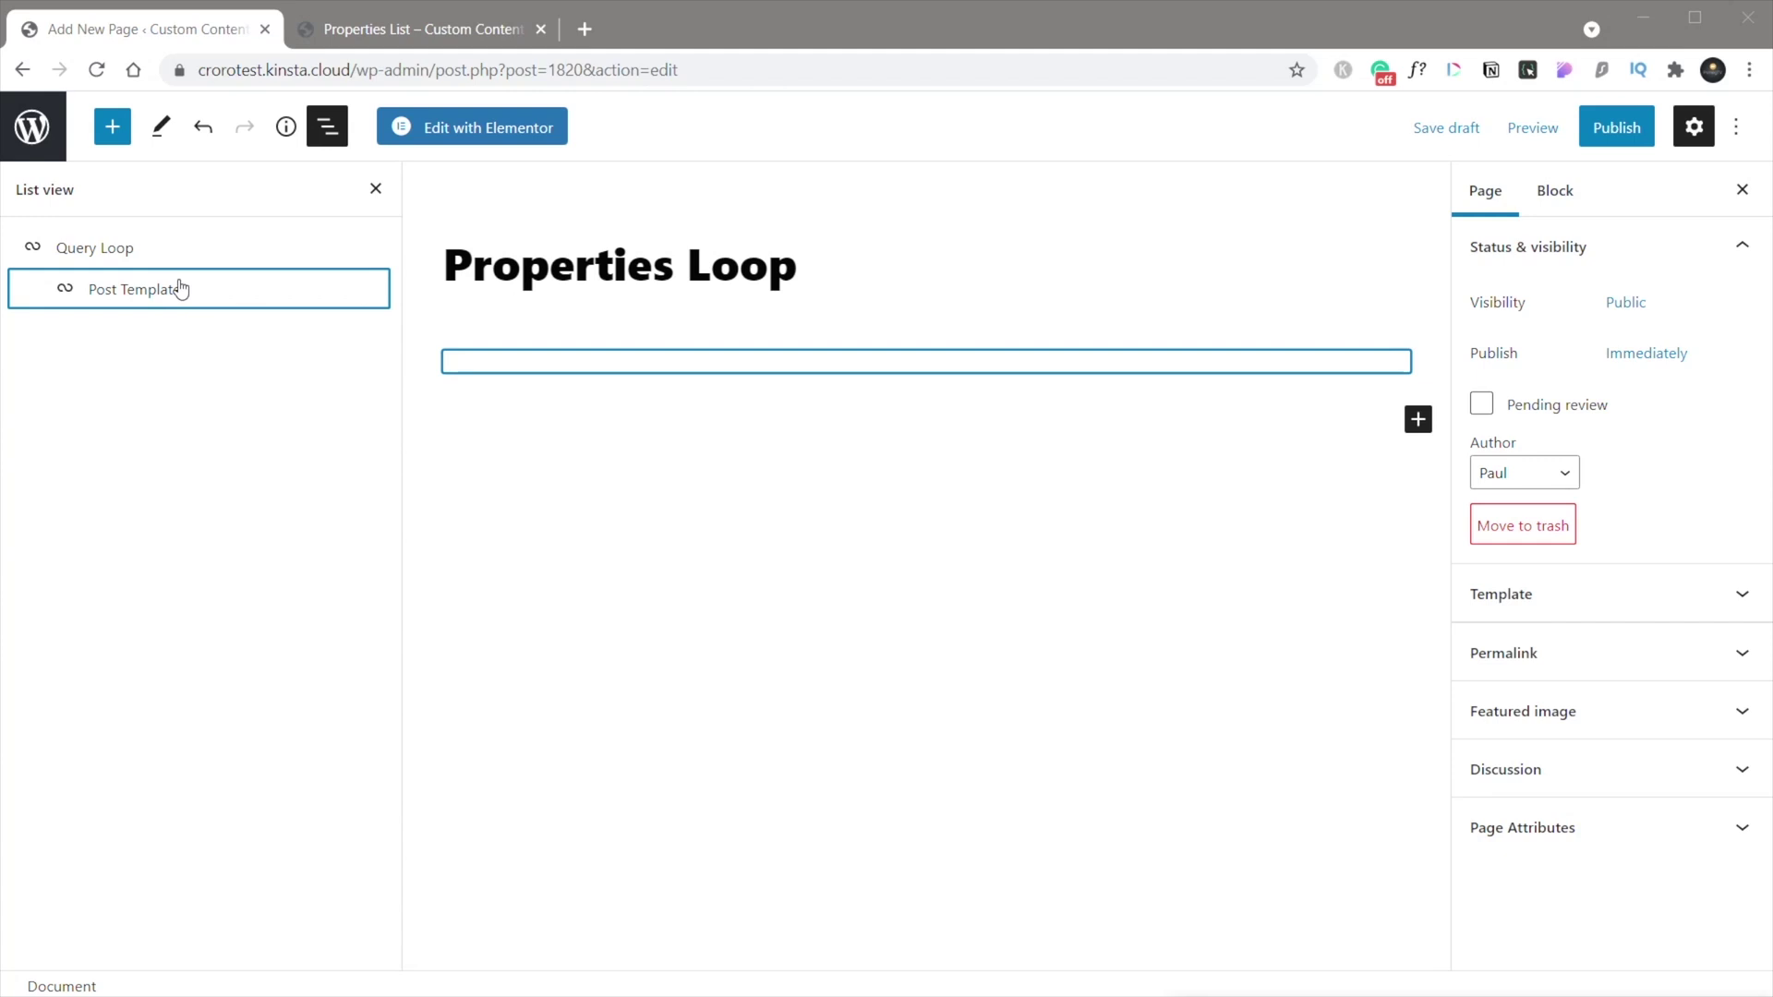
{"action": "left_click", "coordinate": [181, 289]}
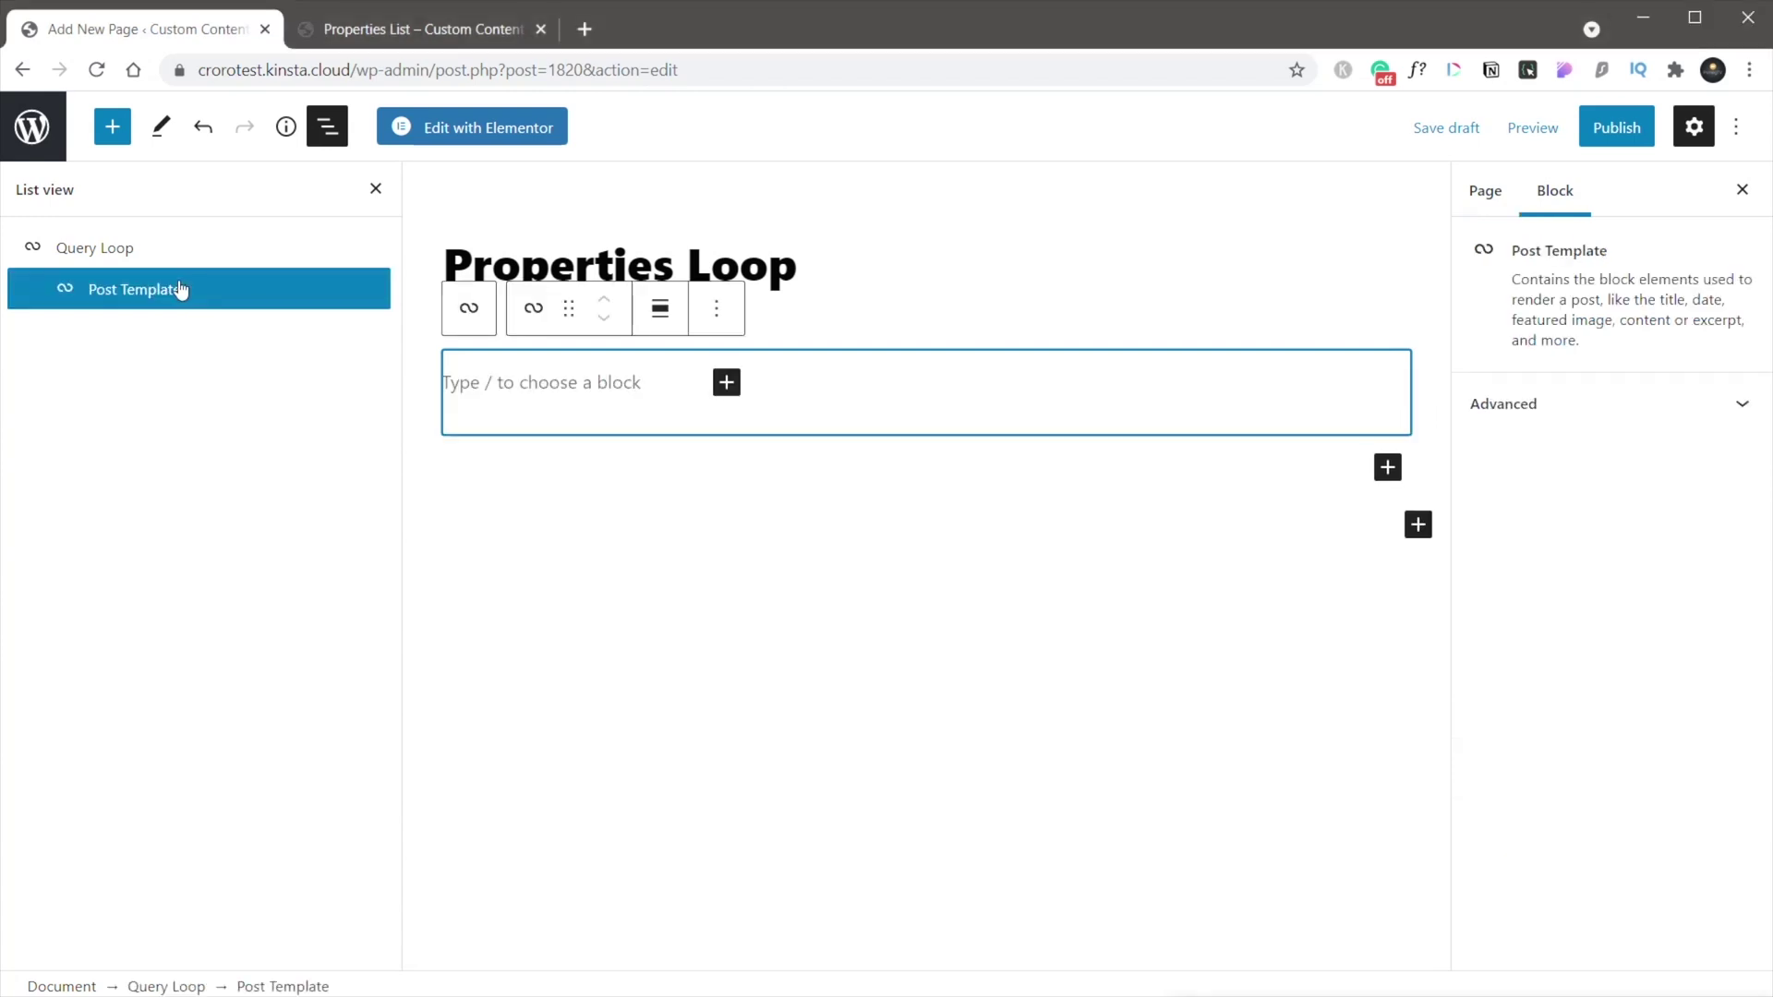
{"action": "left_click", "coordinate": [729, 383]}
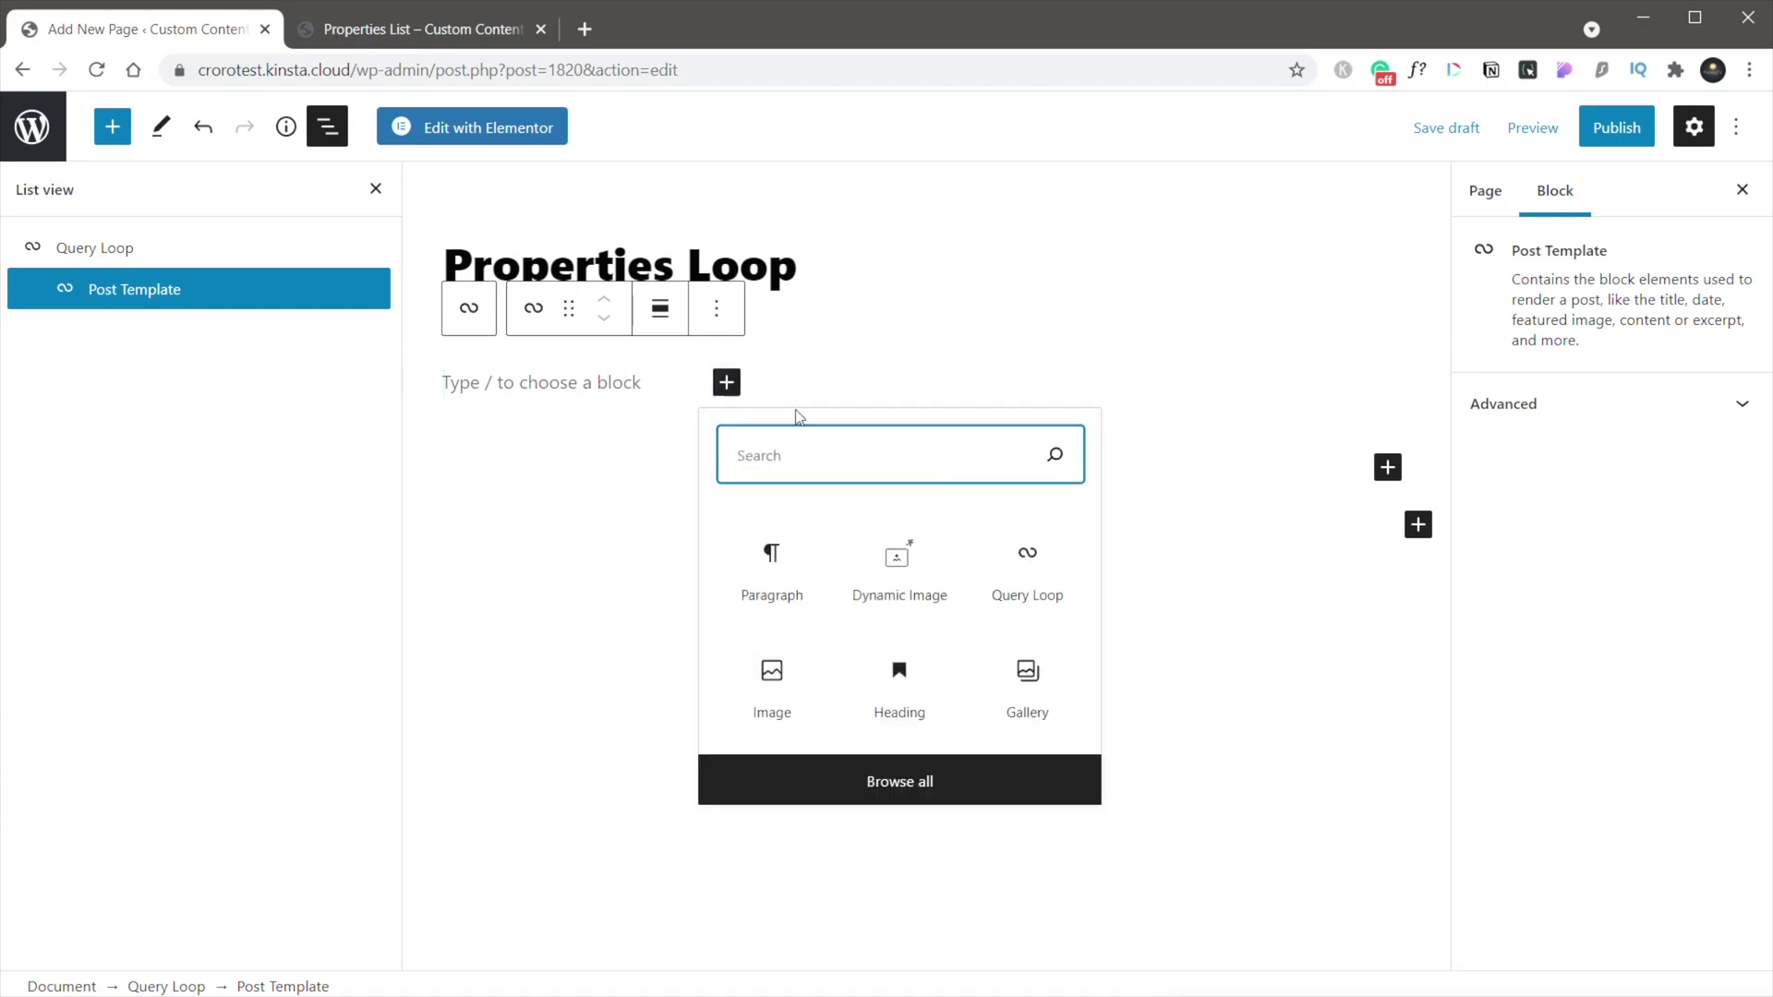
{"action": "type", "text": "dyn"}
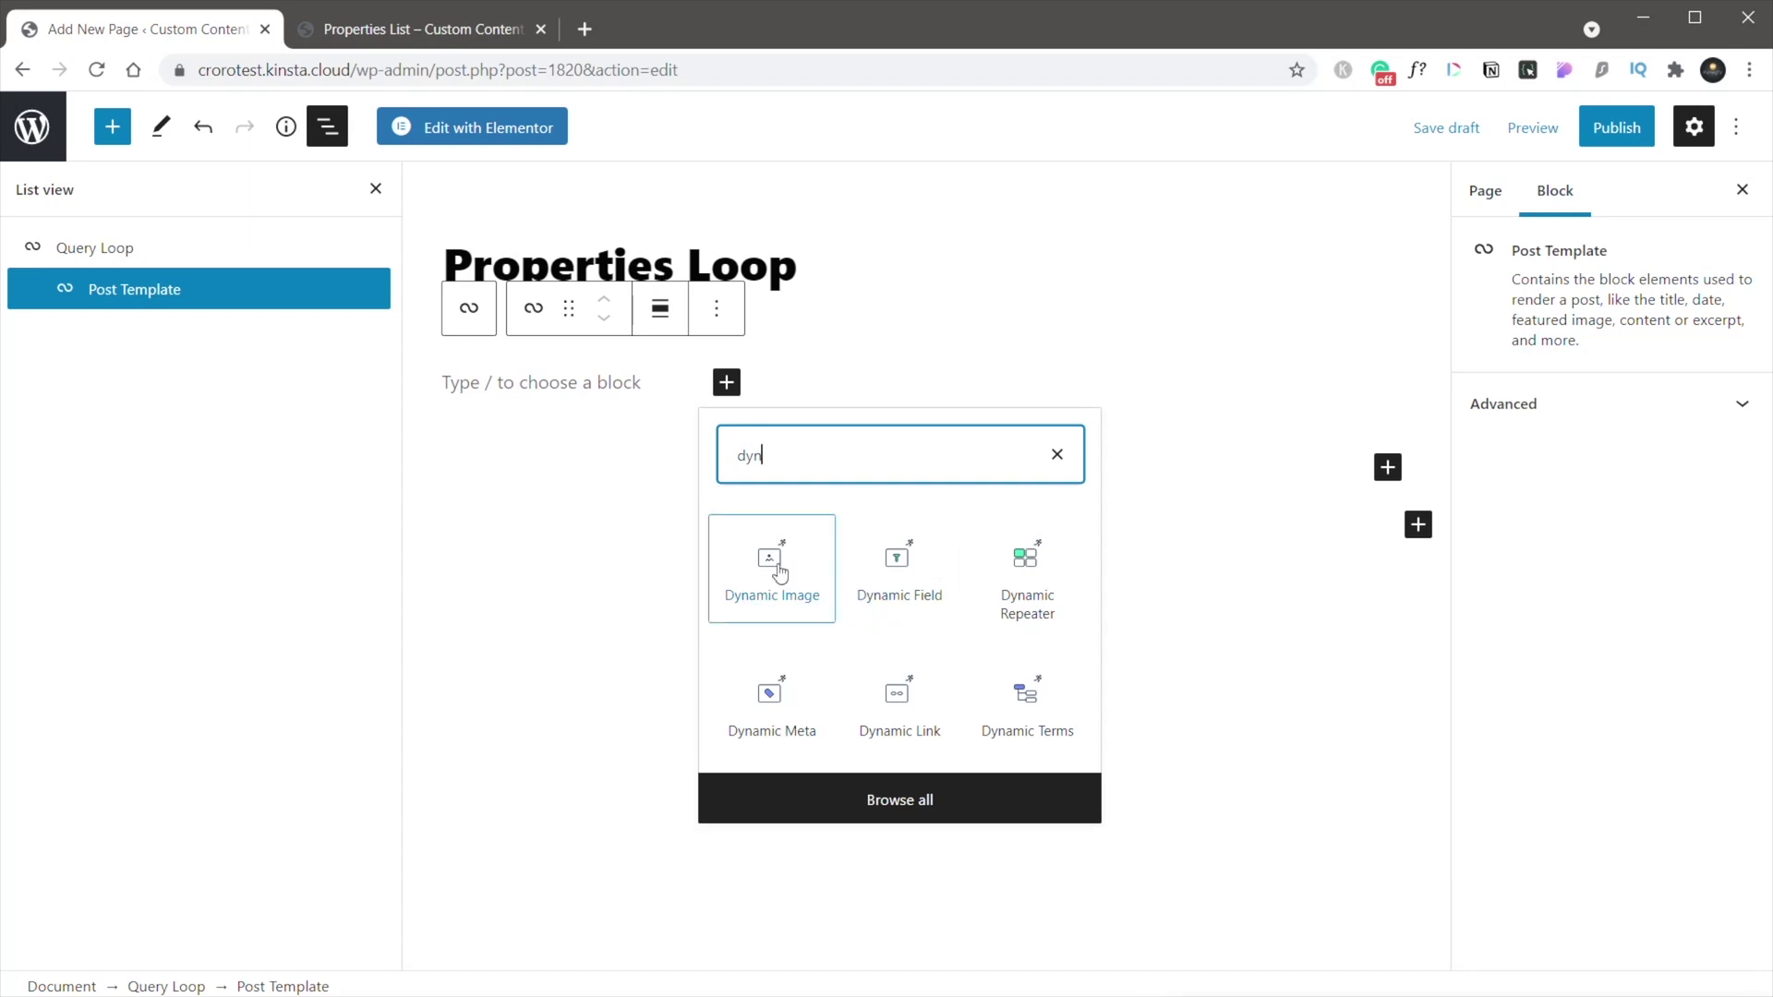
{"action": "left_click", "coordinate": [772, 571]}
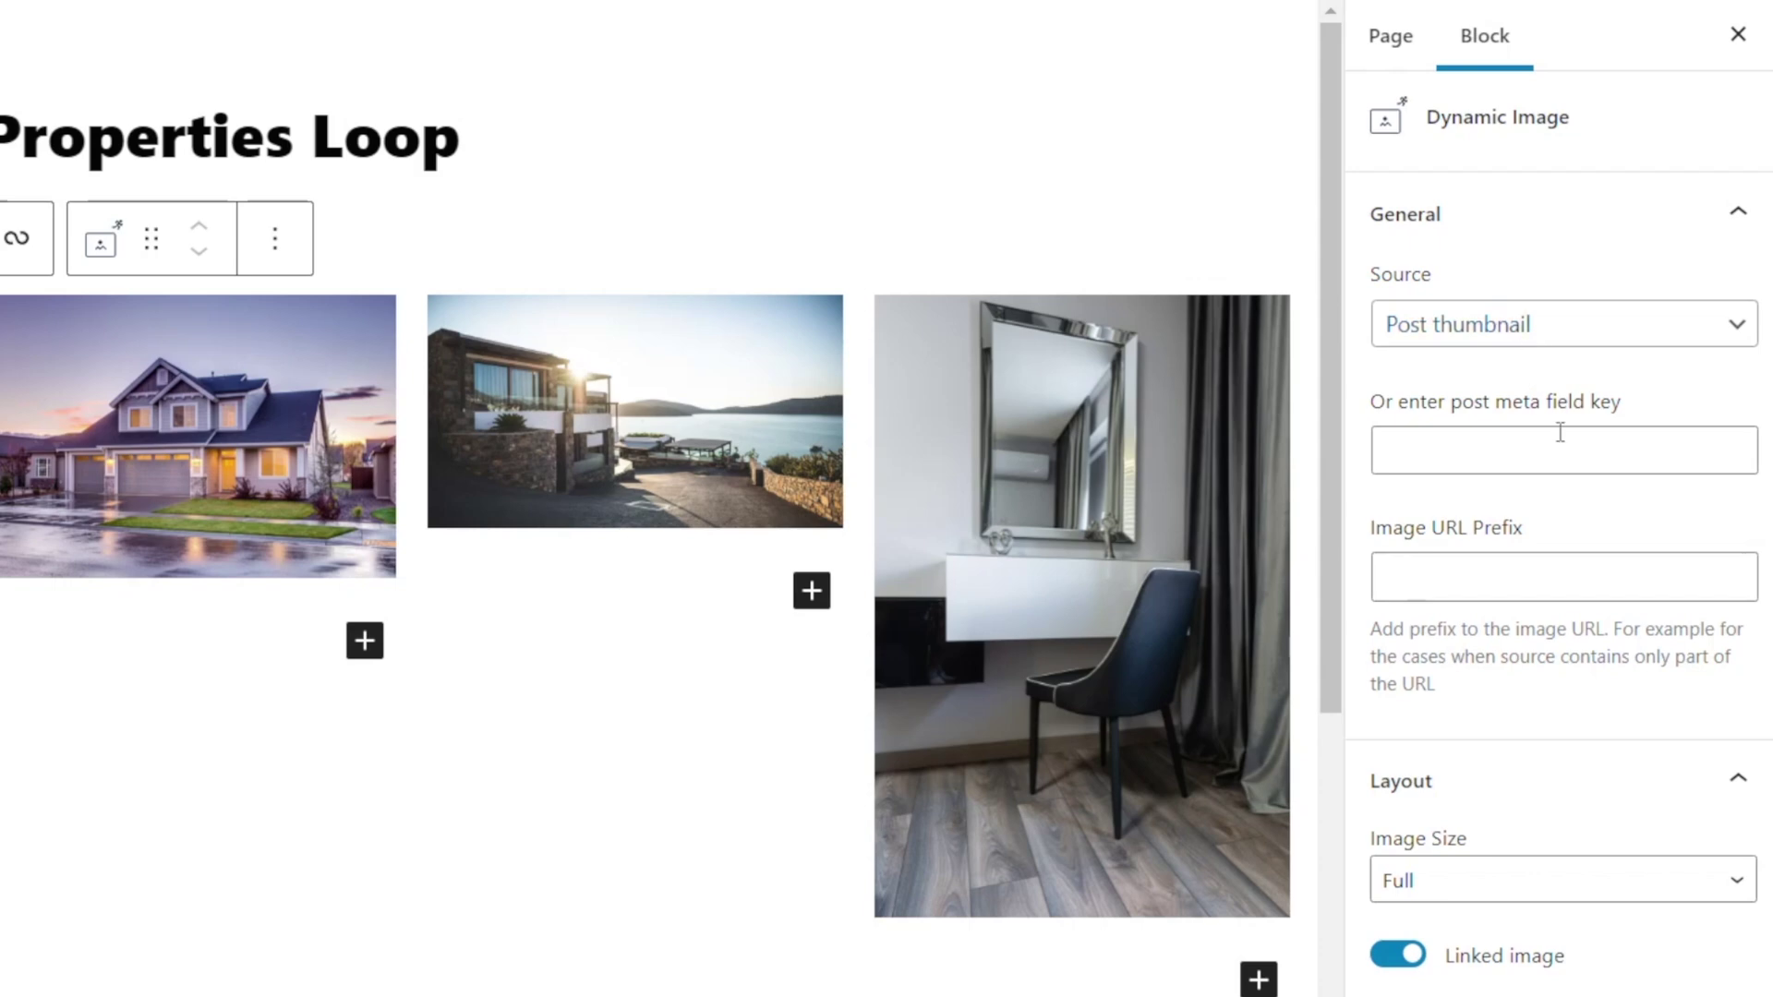
Step: Set the Dynamic Image block's image size to Catalog Thumb (360x250) and check its link source options
{"action": "scroll", "coordinate": [1561, 437], "scroll_direction": "down", "scroll_amount": 5}
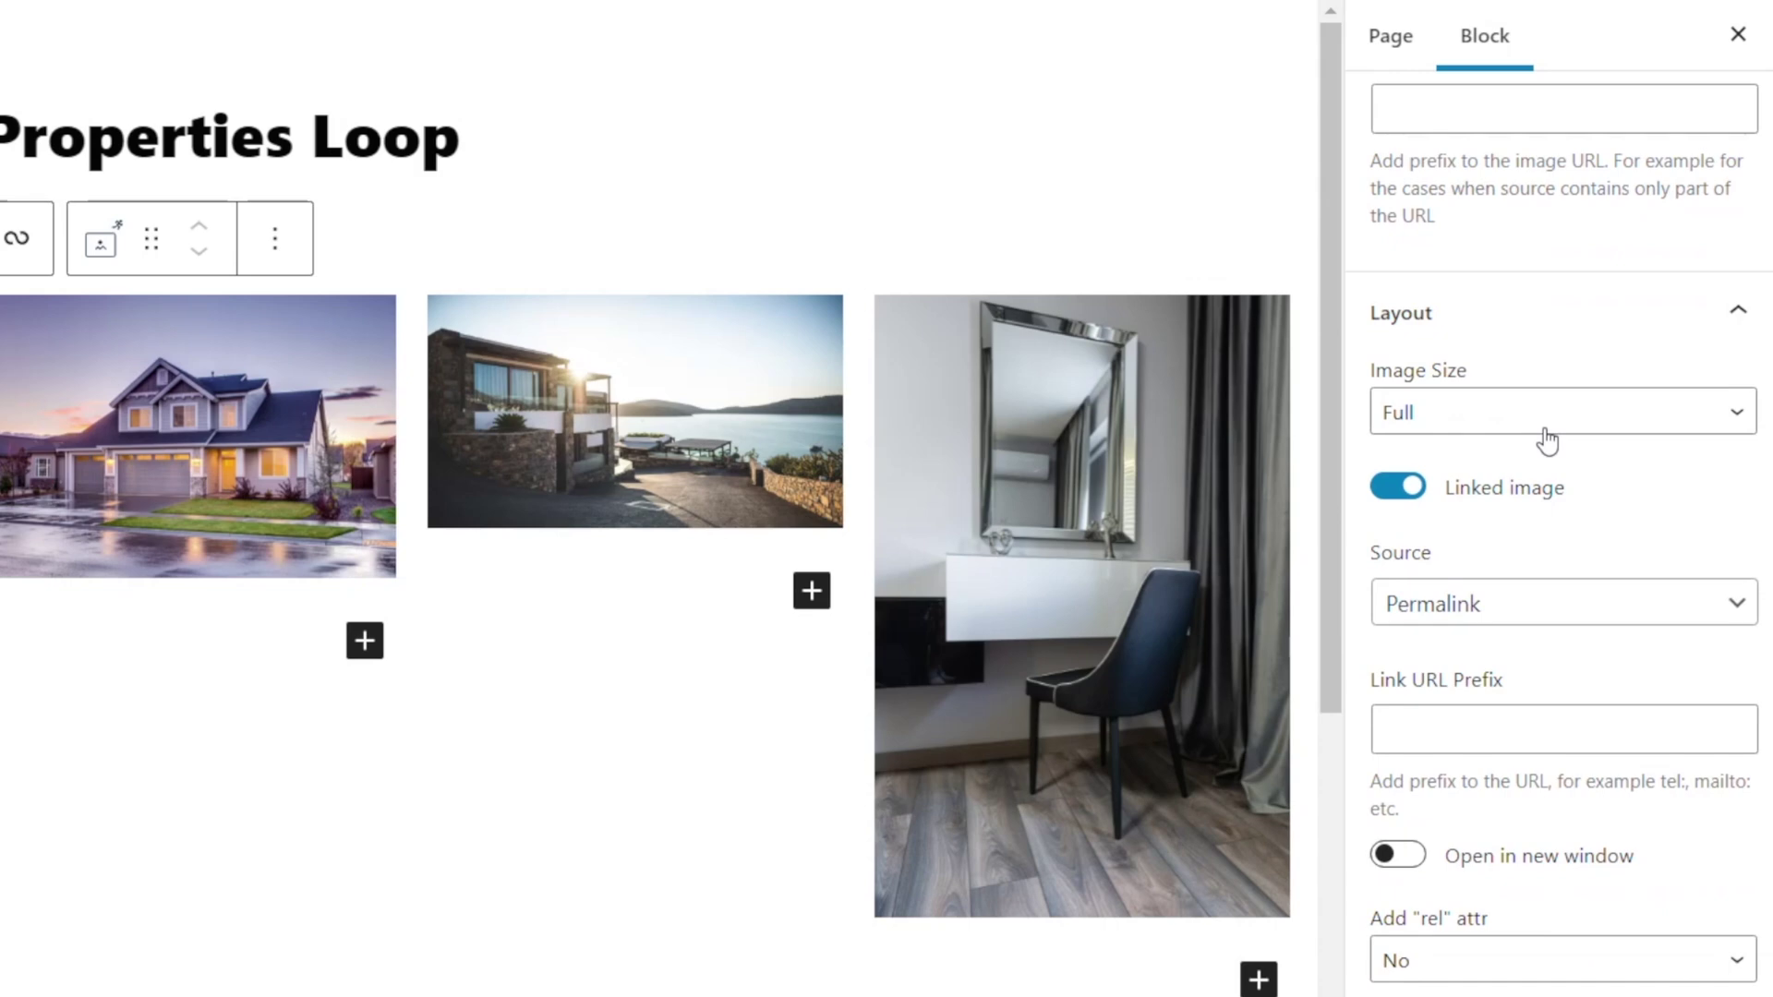
{"action": "left_click", "coordinate": [1545, 429]}
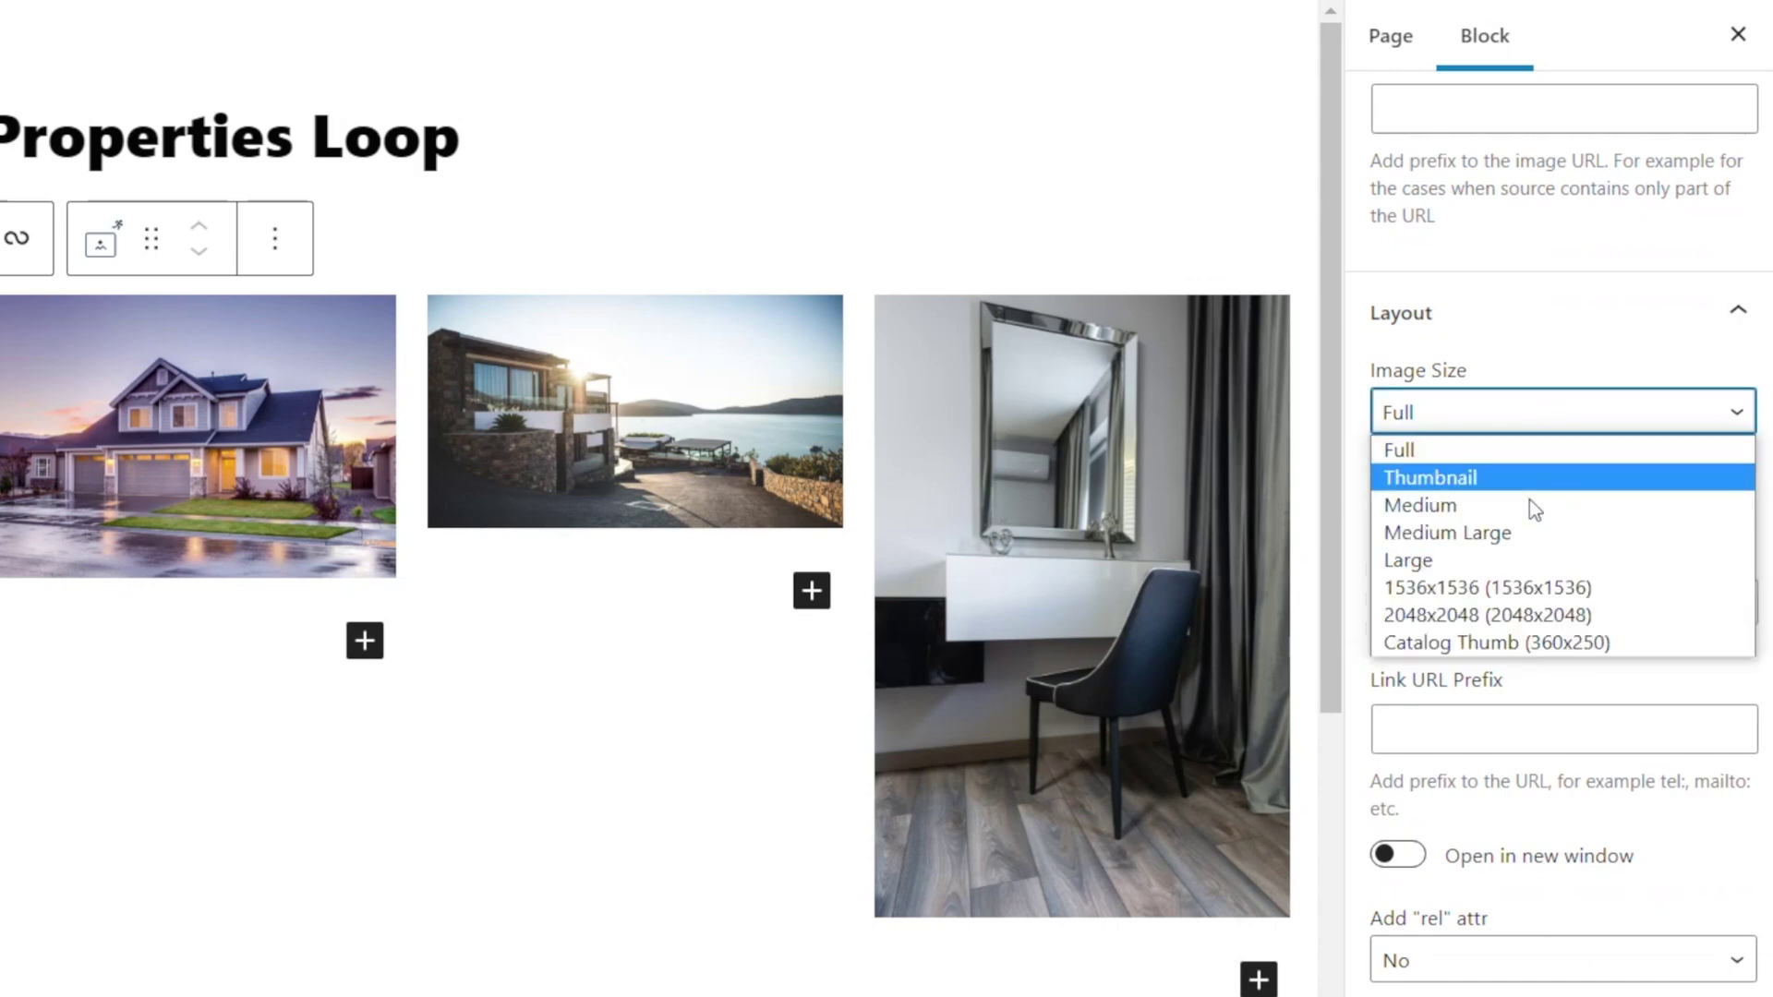
{"action": "left_click", "coordinate": [1619, 644]}
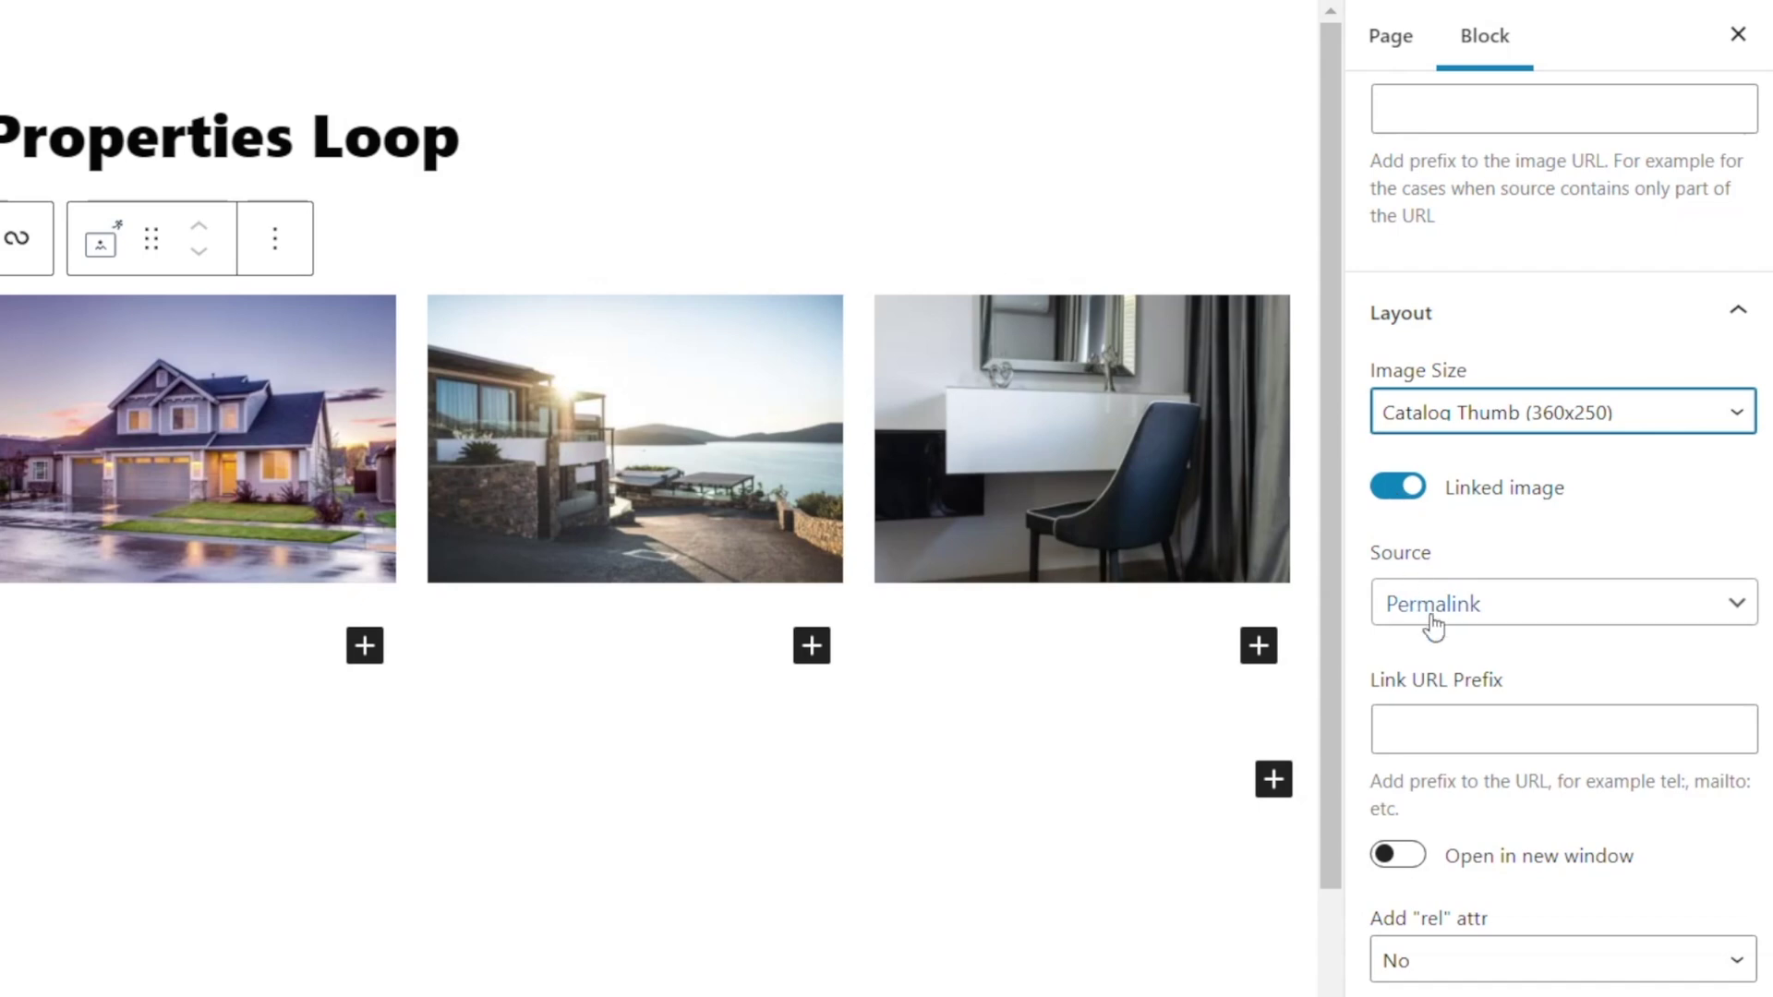
{"action": "left_click", "coordinate": [1547, 622]}
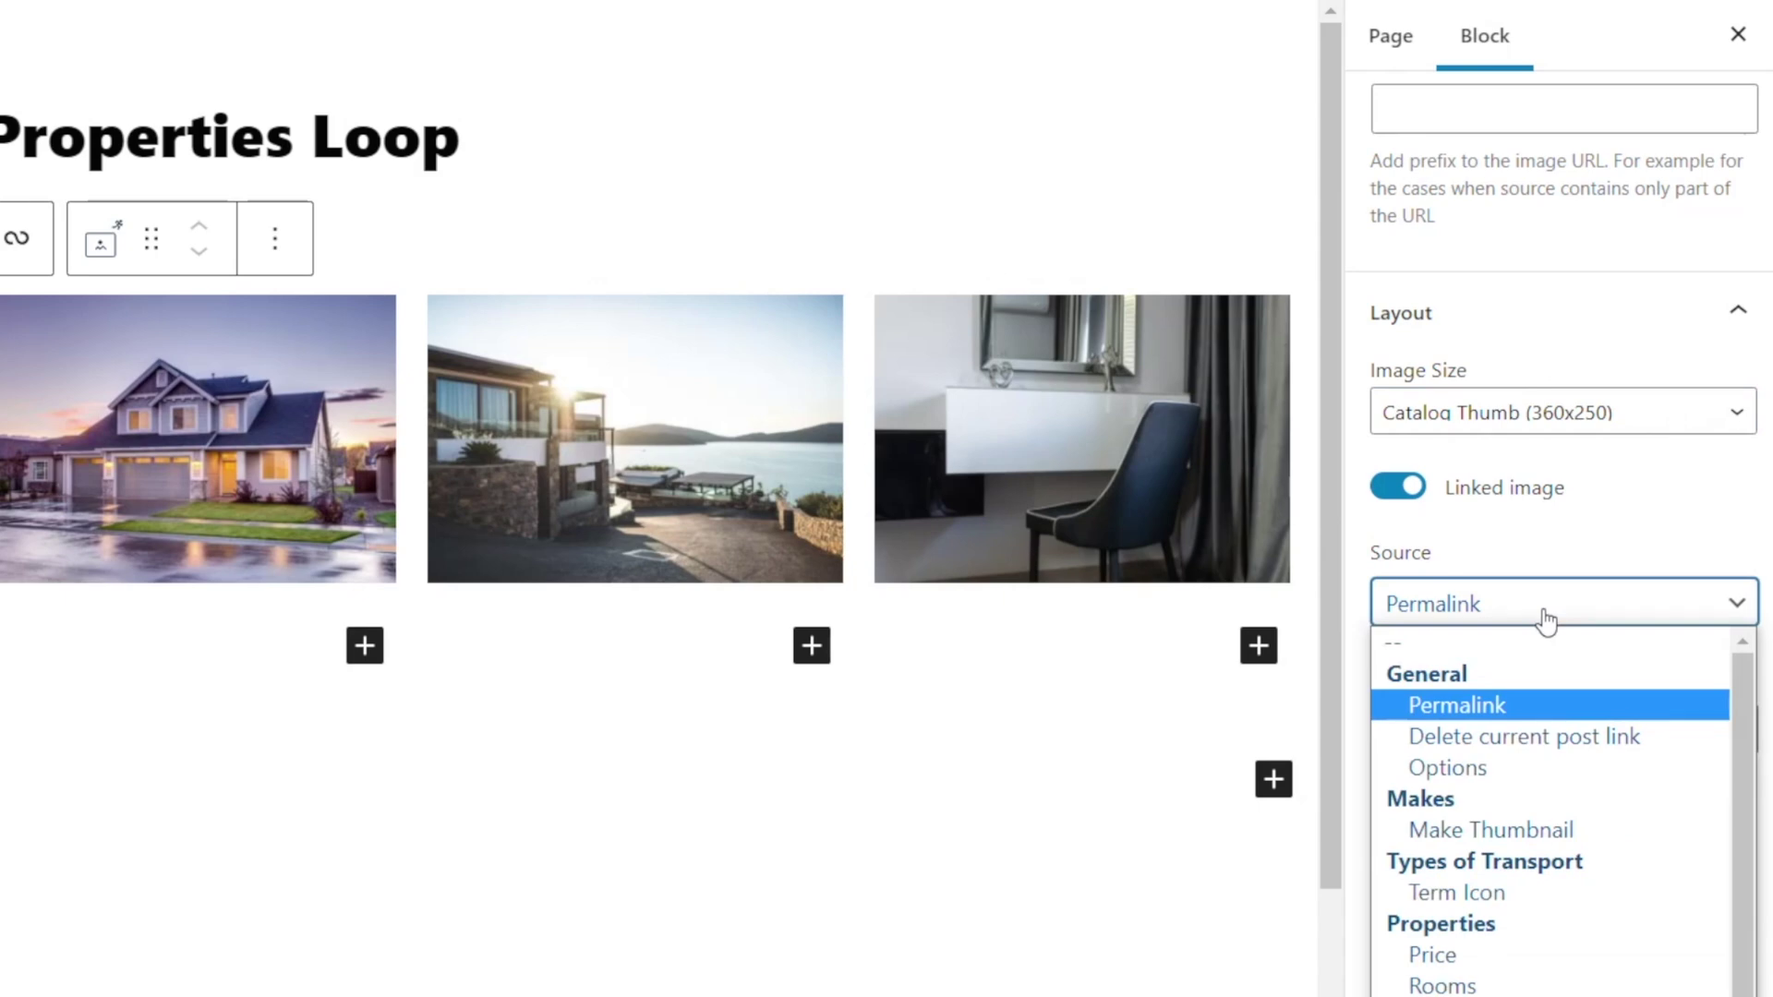
{"action": "left_click", "coordinate": [1547, 622]}
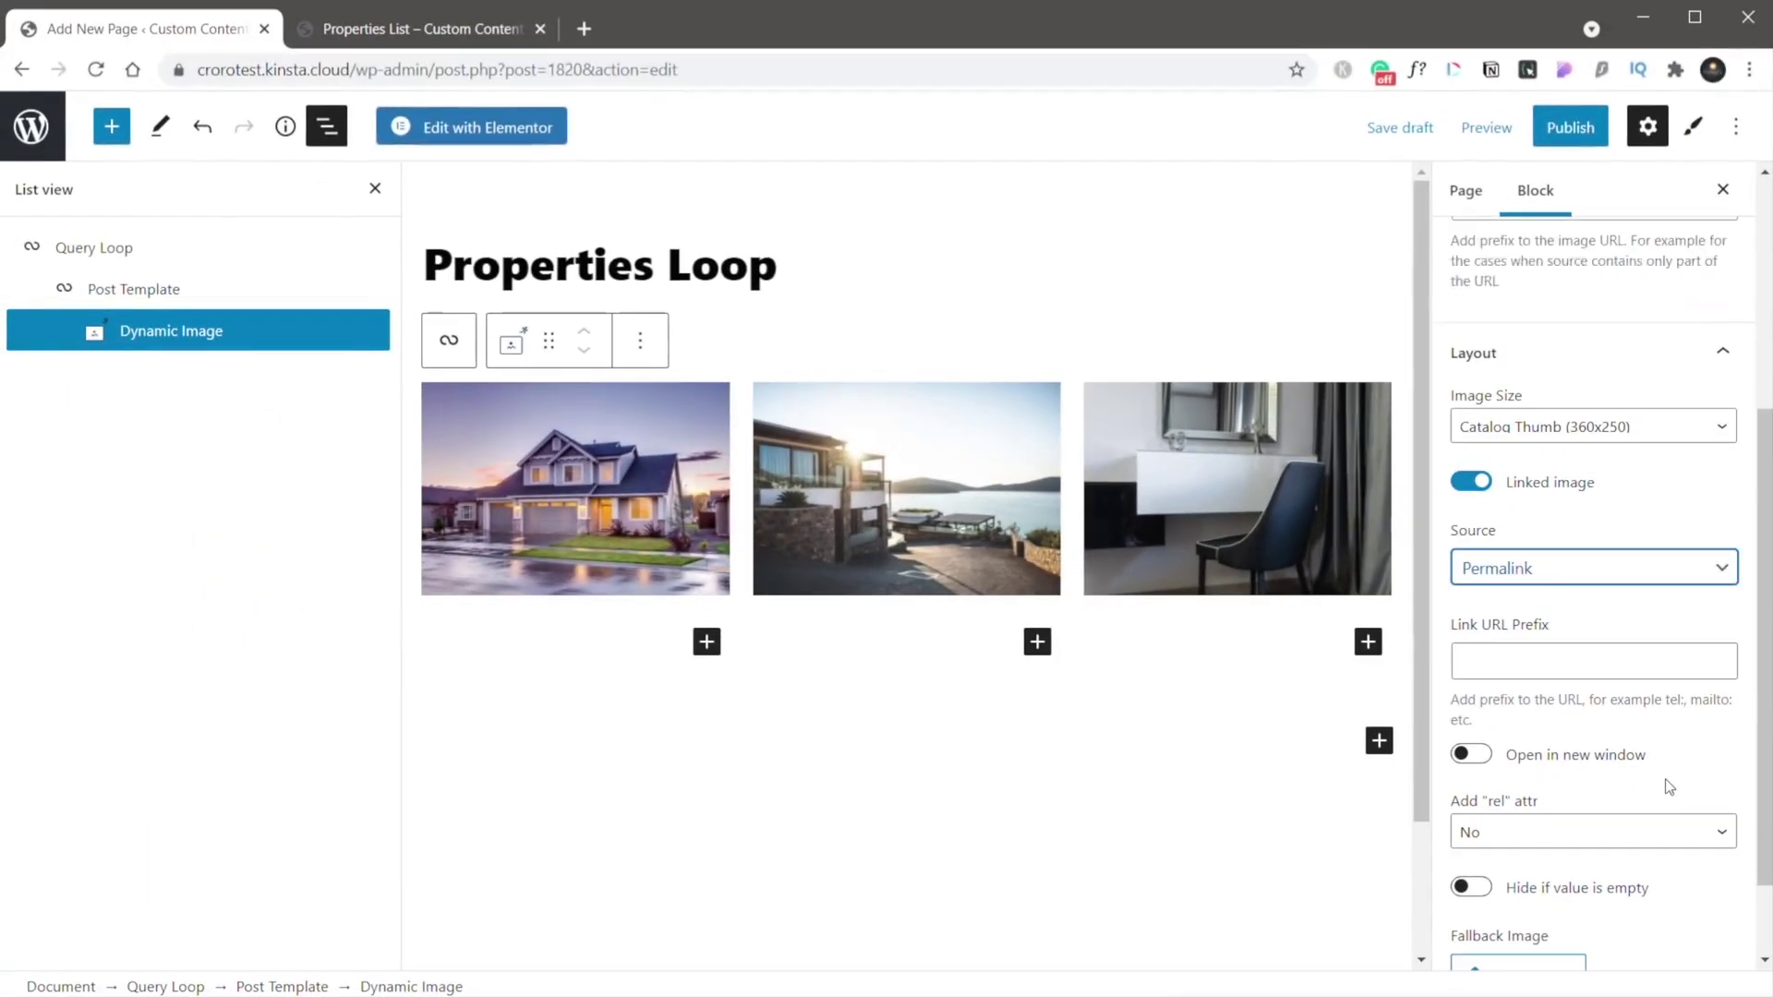
{"action": "scroll", "coordinate": [1660, 831], "scroll_direction": "down", "scroll_amount": 2}
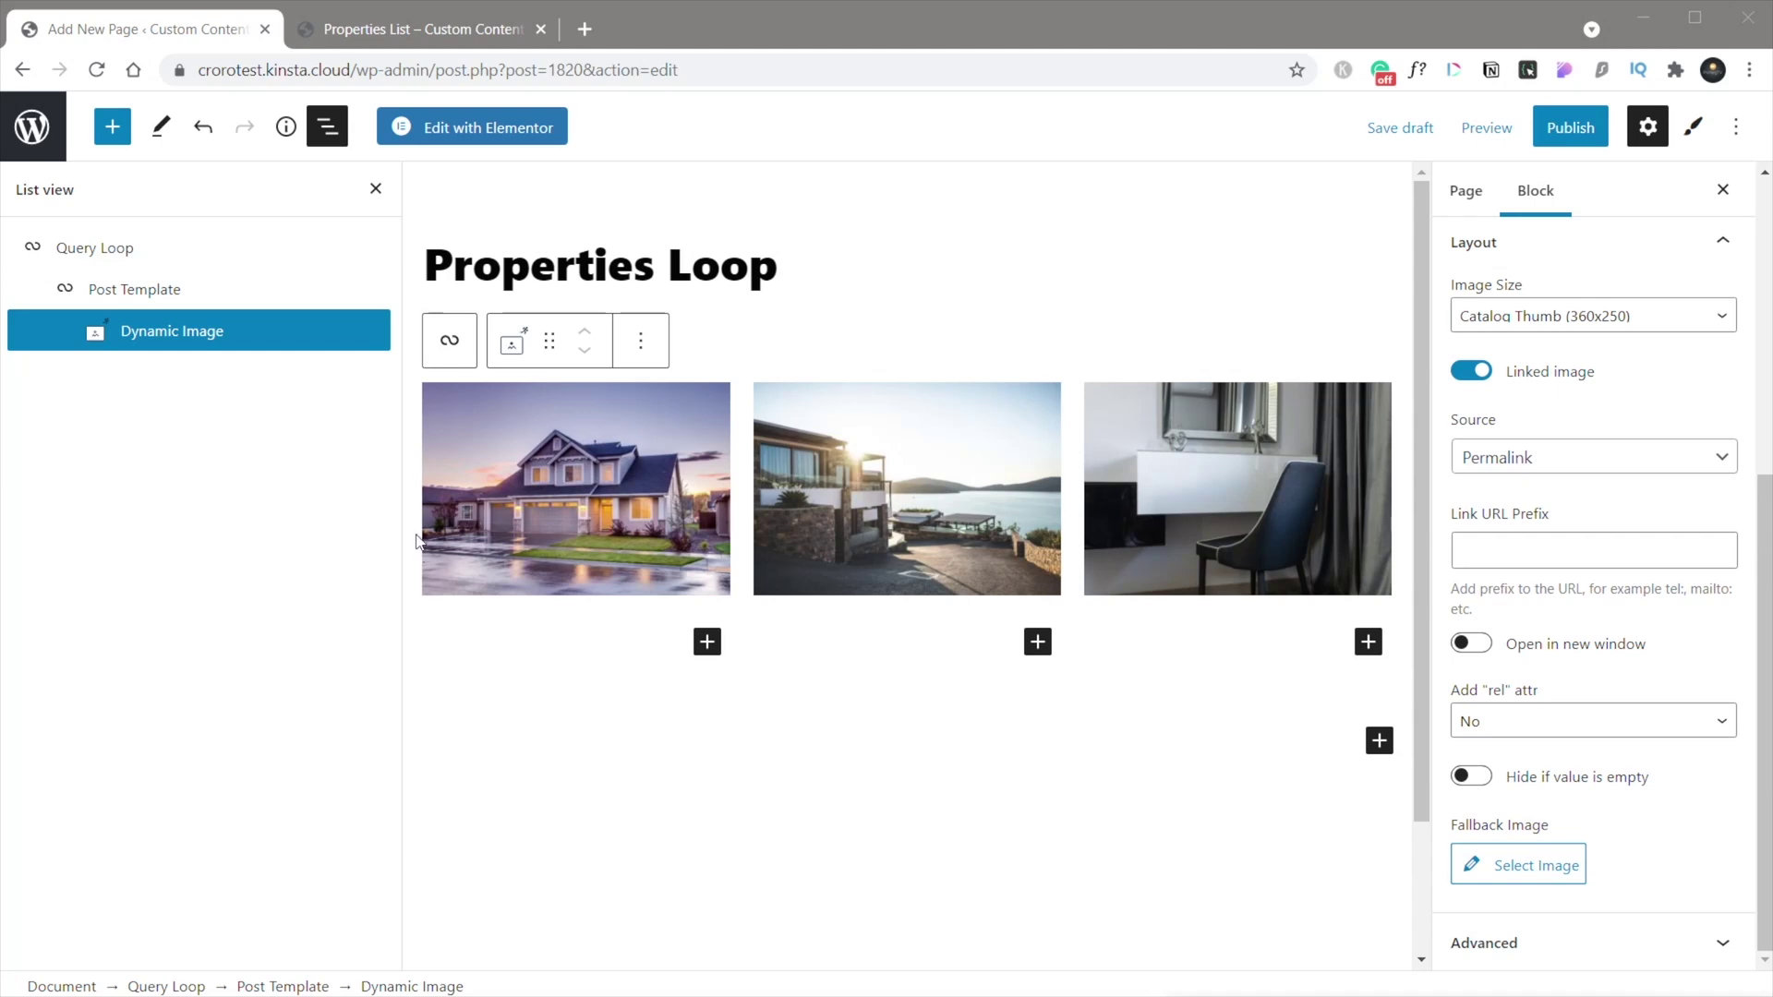
Step: Add a Dynamic Field block below the image in the Post Template and set its Post Object to Post ID
{"action": "left_click", "coordinate": [710, 645]}
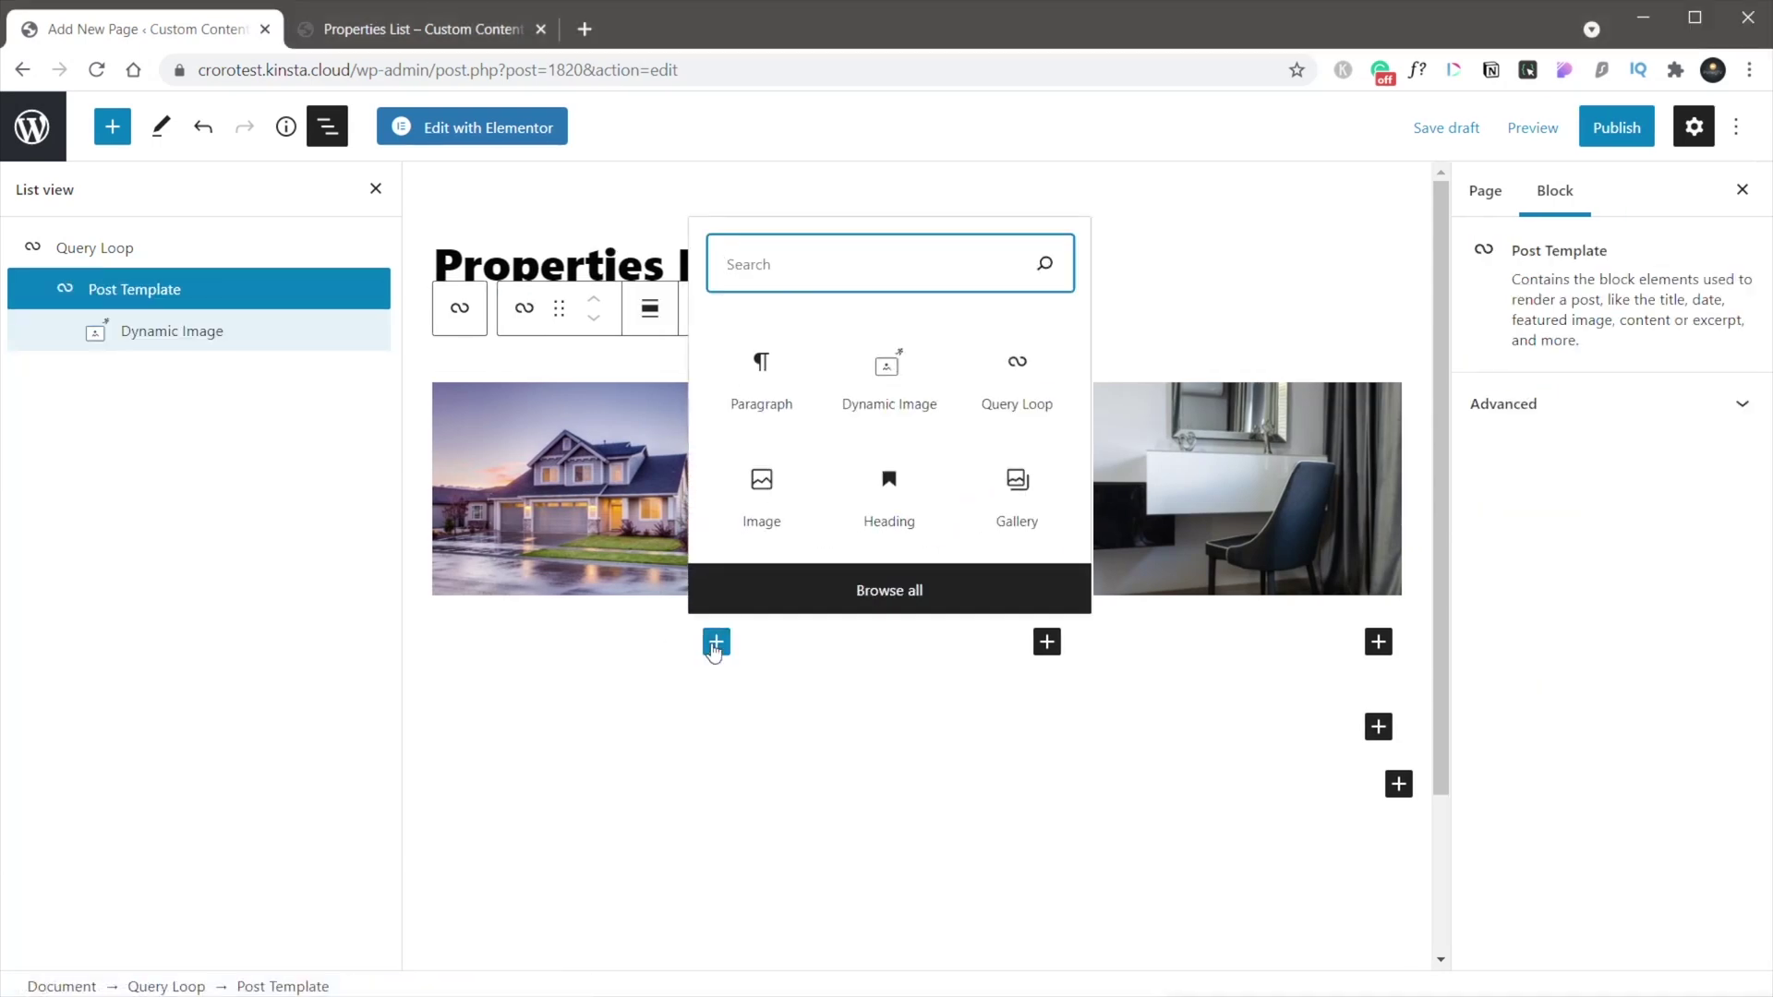
{"action": "type", "text": "dynam"}
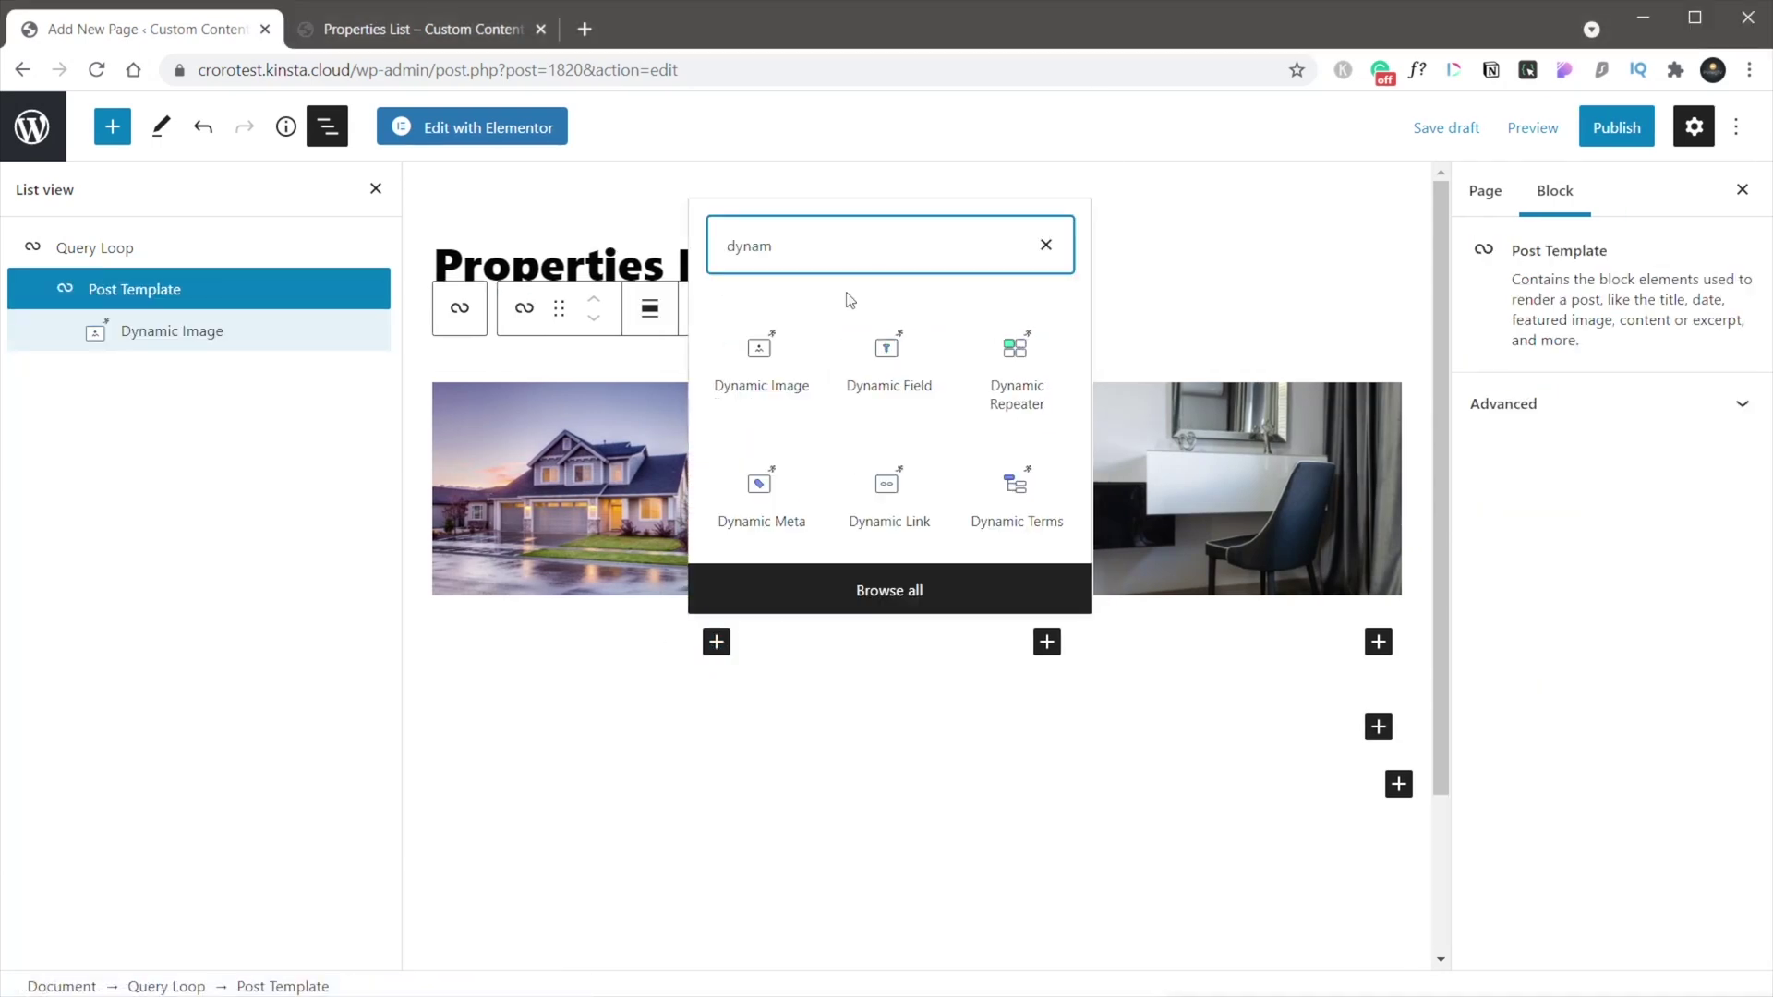
{"action": "left_click", "coordinate": [874, 368]}
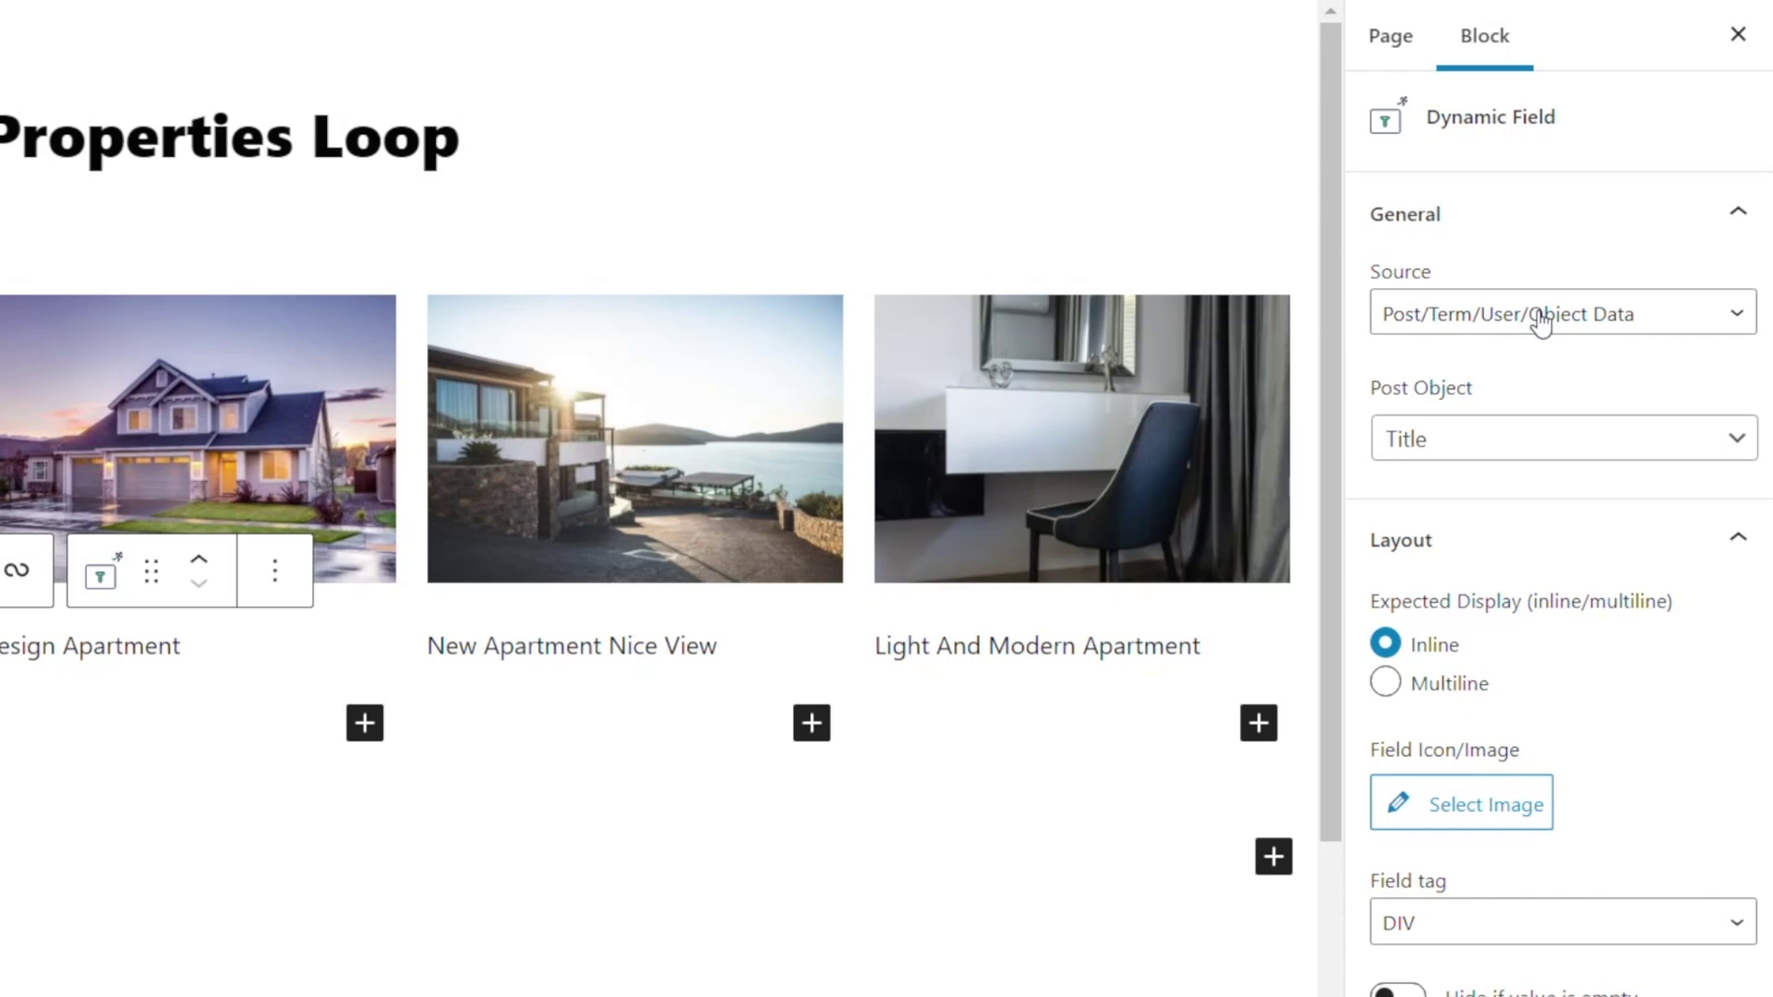
{"action": "left_click", "coordinate": [1529, 447]}
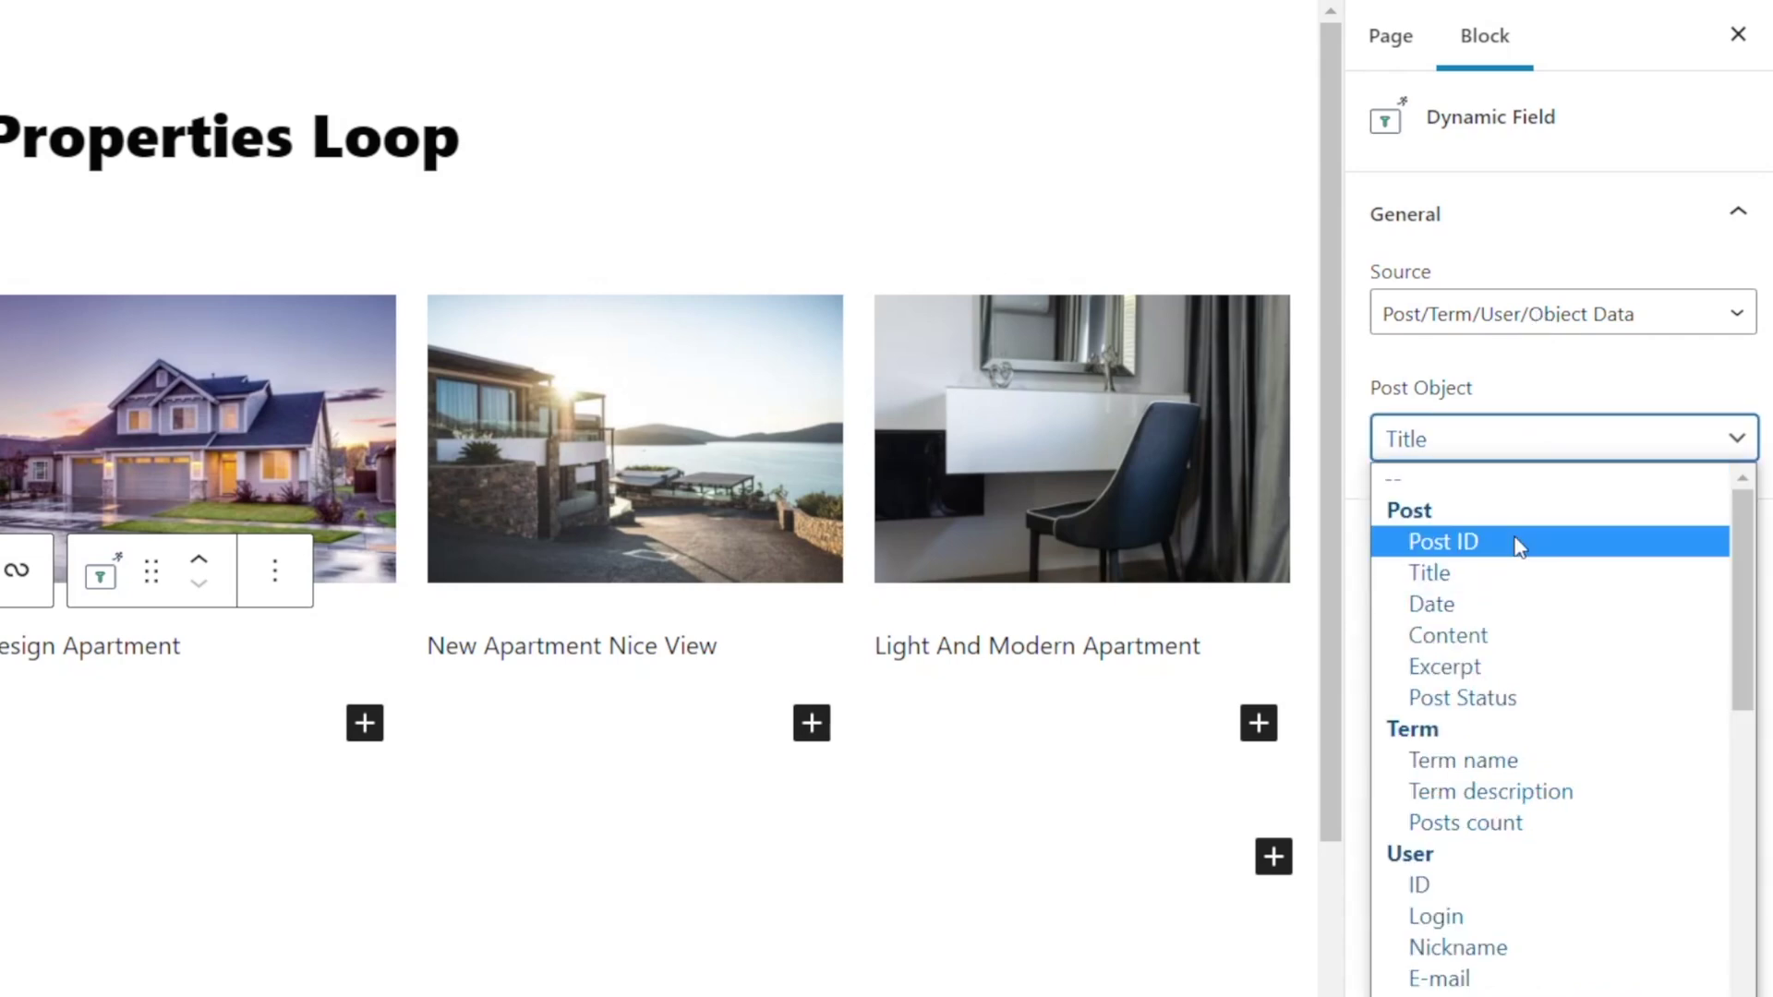
{"action": "left_click", "coordinate": [1519, 547]}
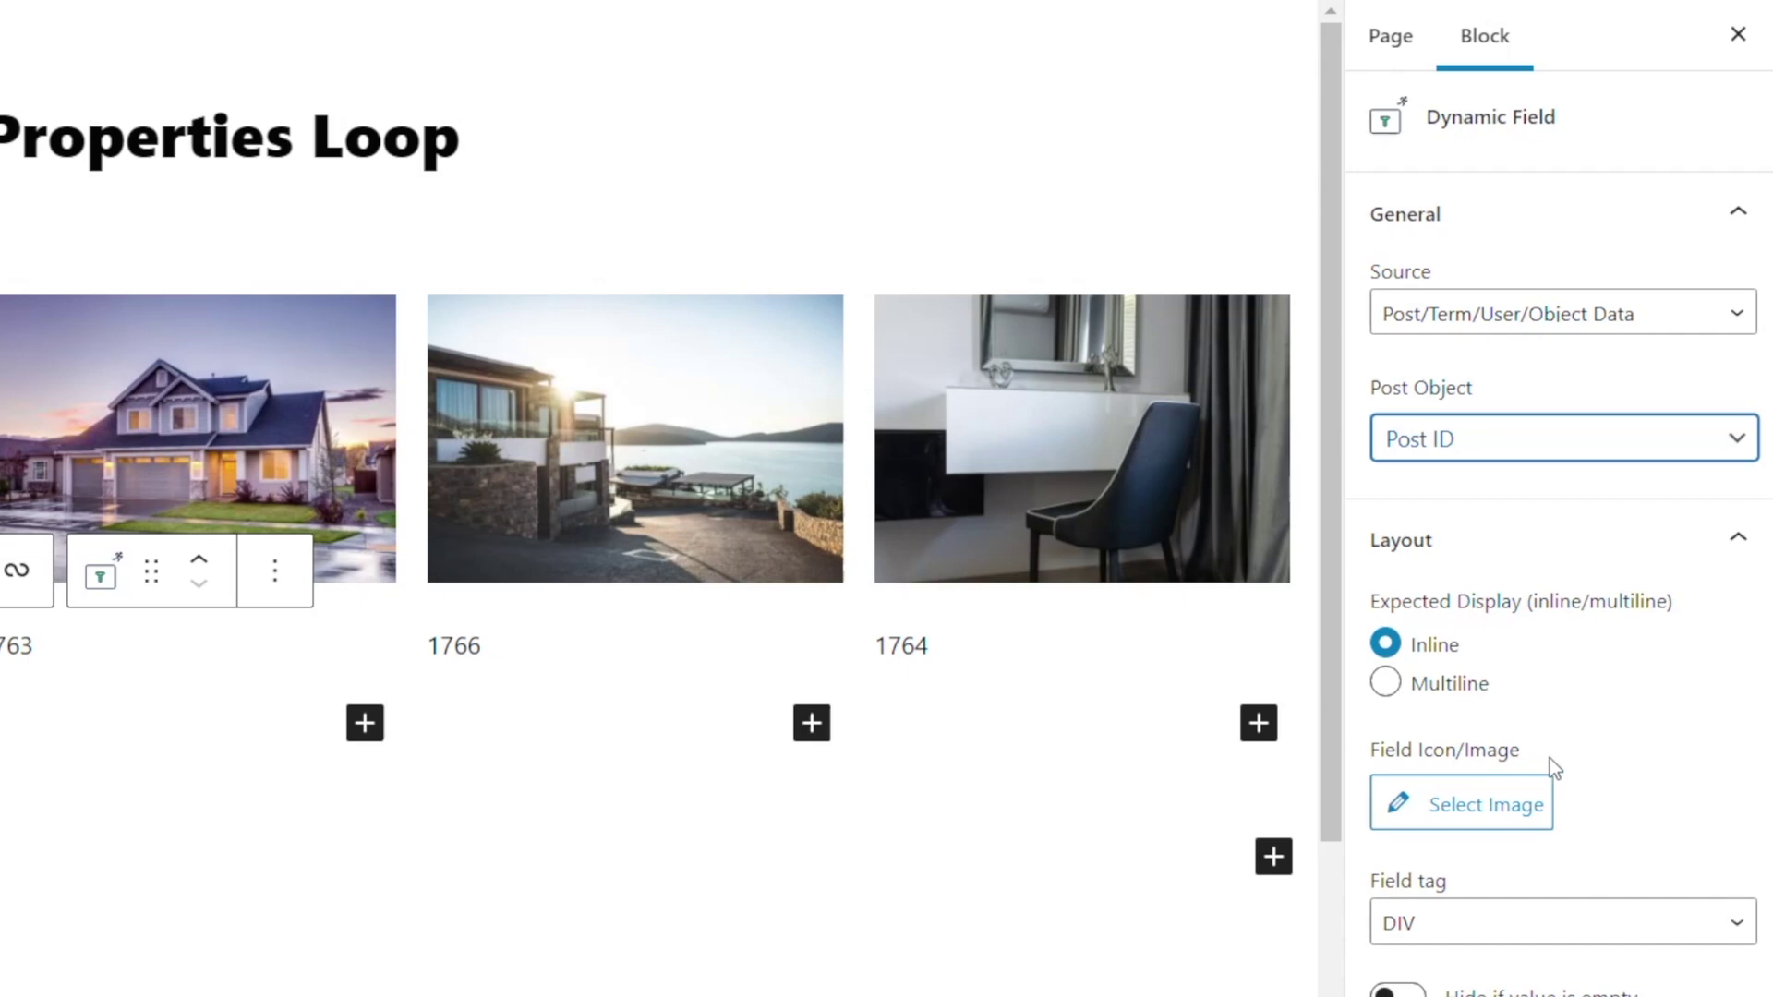
Step: Filter the Dynamic Field's output with the Get post/page link (linked title) callback and check the field tag options
{"action": "scroll", "coordinate": [1635, 757], "scroll_direction": "down", "scroll_amount": 3}
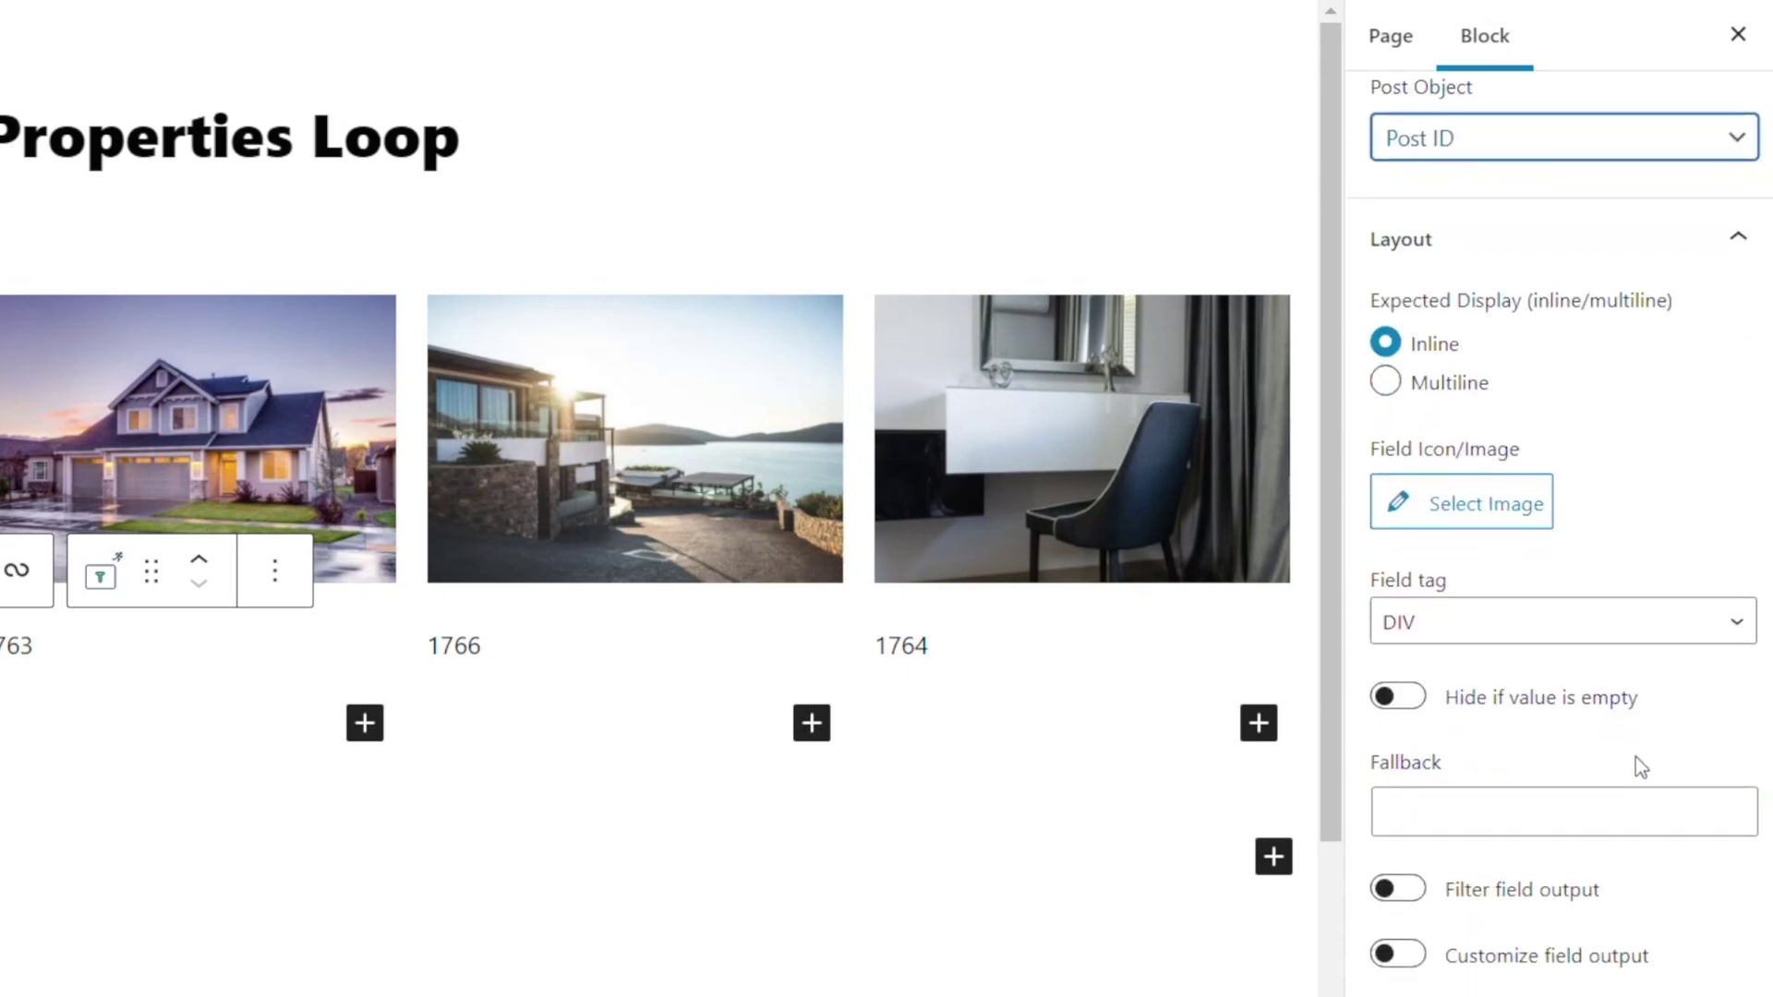
{"action": "left_click", "coordinate": [1419, 902]}
{"action": "scroll", "coordinate": [1625, 877], "scroll_direction": "down", "scroll_amount": 1}
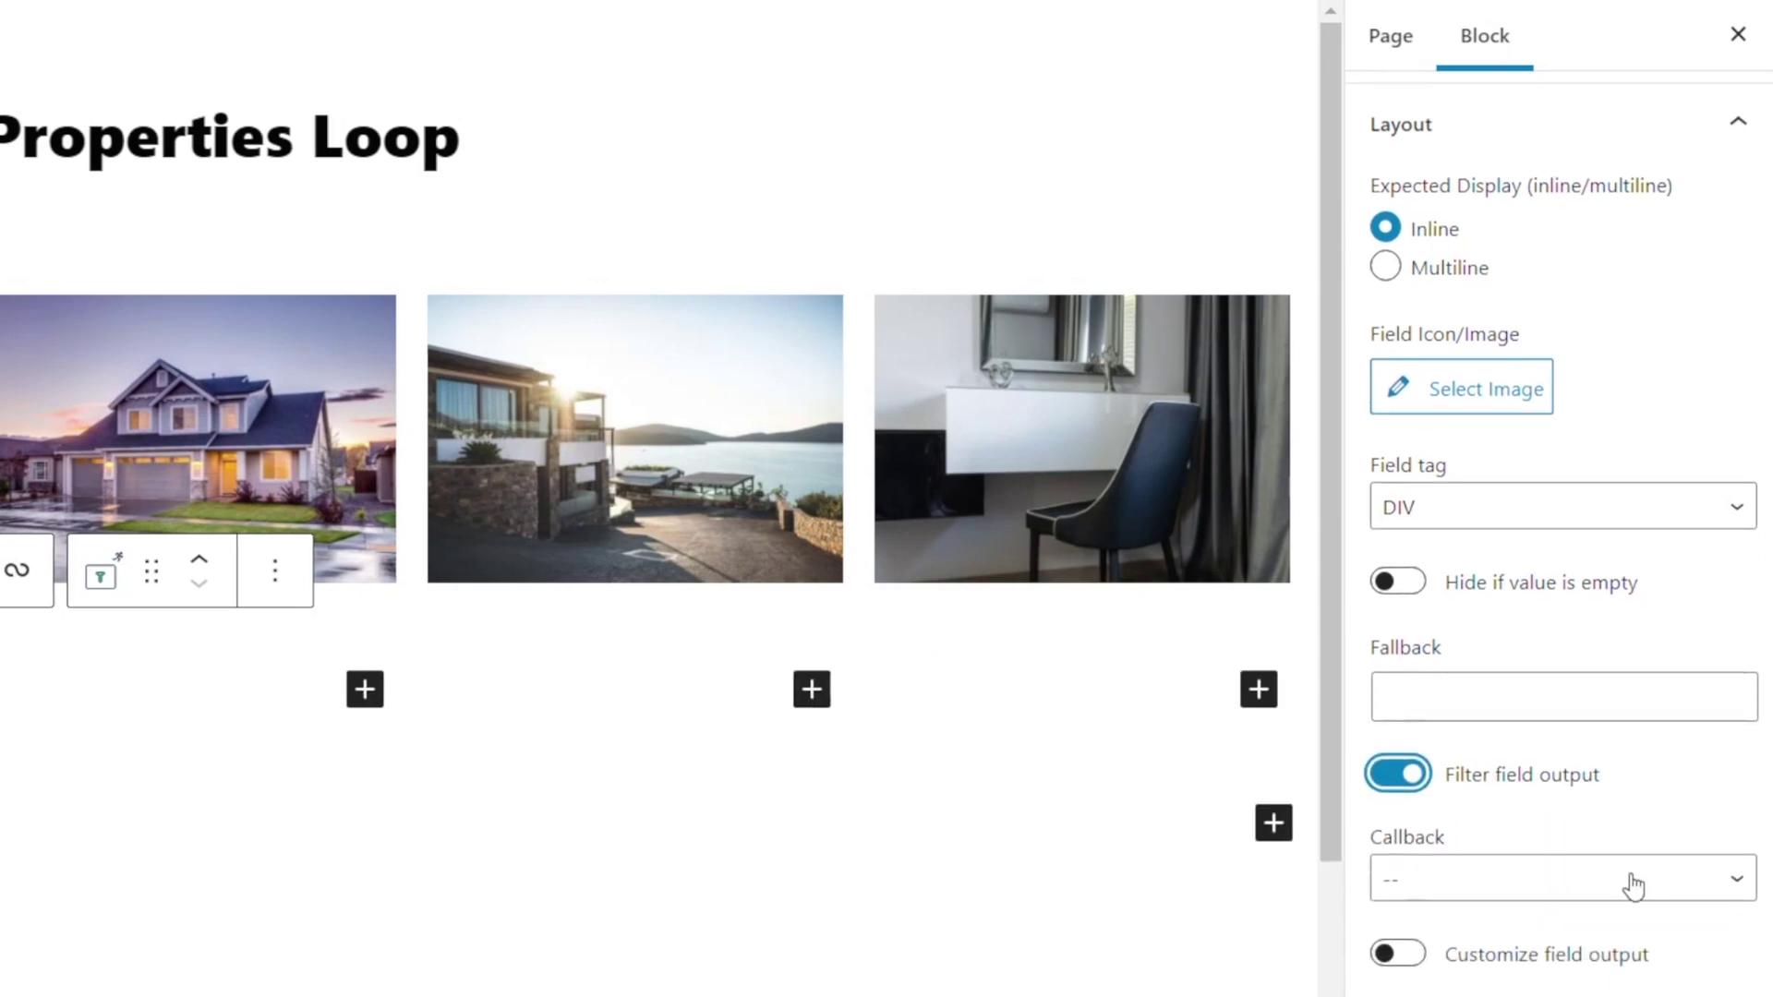
{"action": "left_click", "coordinate": [1633, 879]}
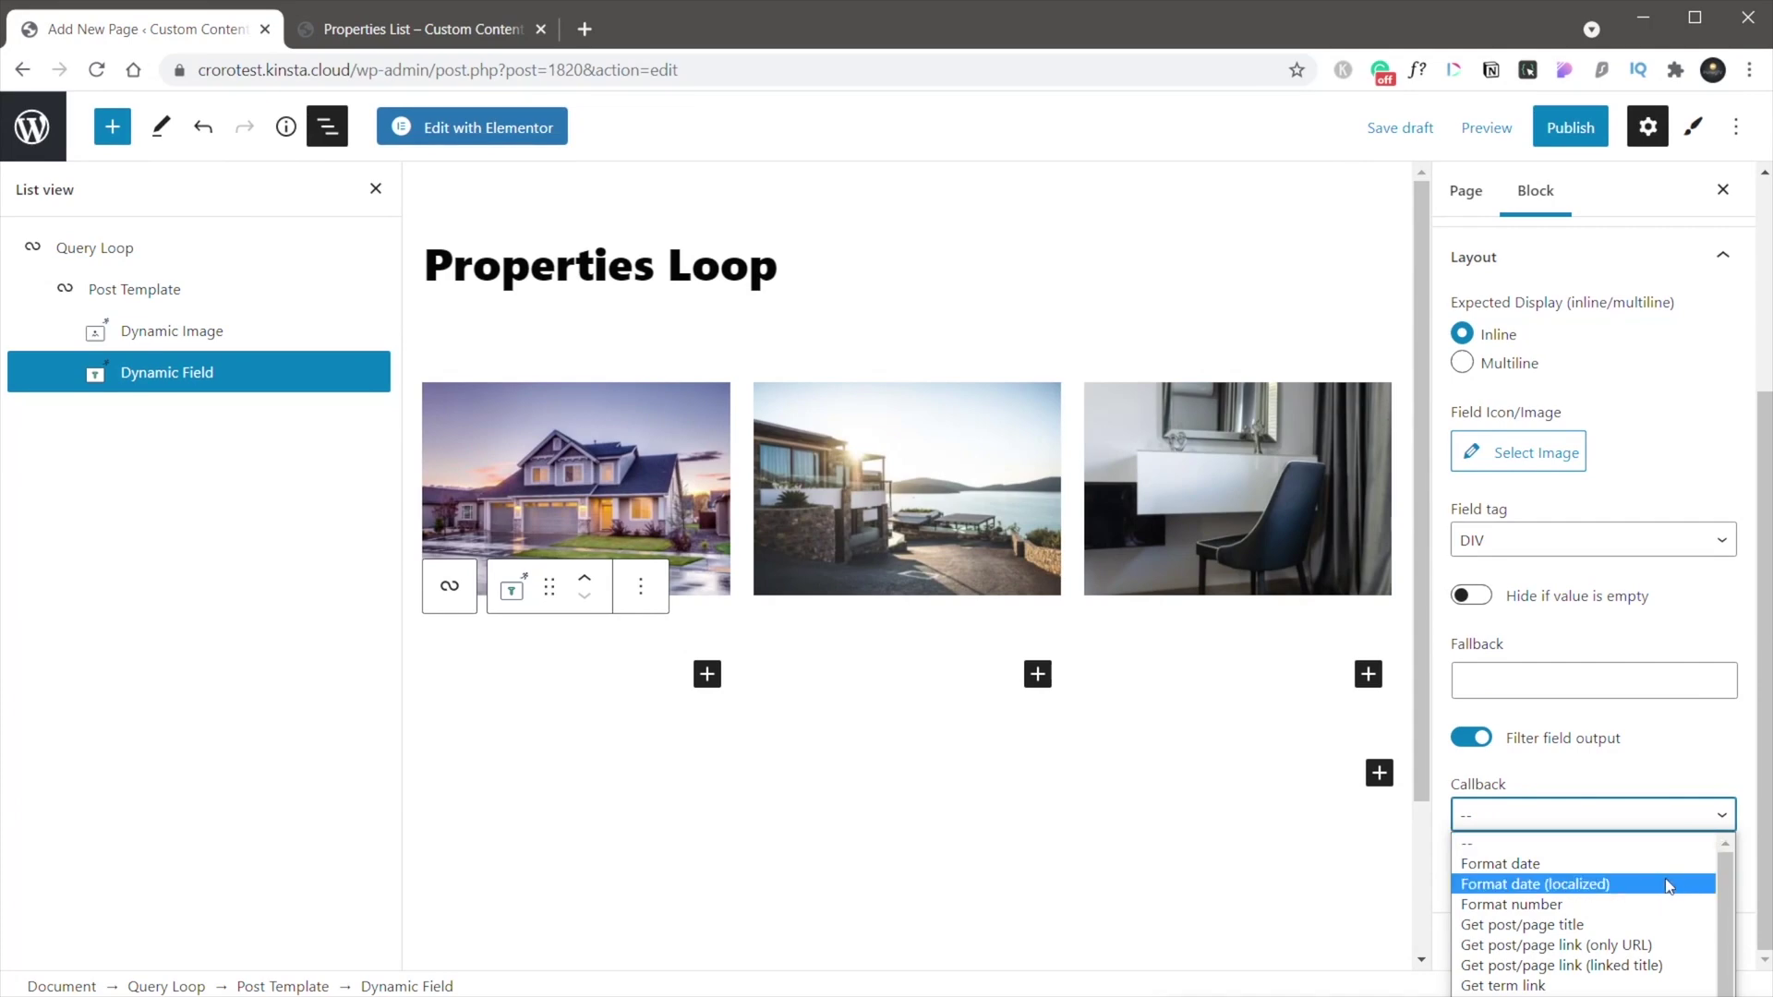
{"action": "left_click", "coordinate": [1619, 965]}
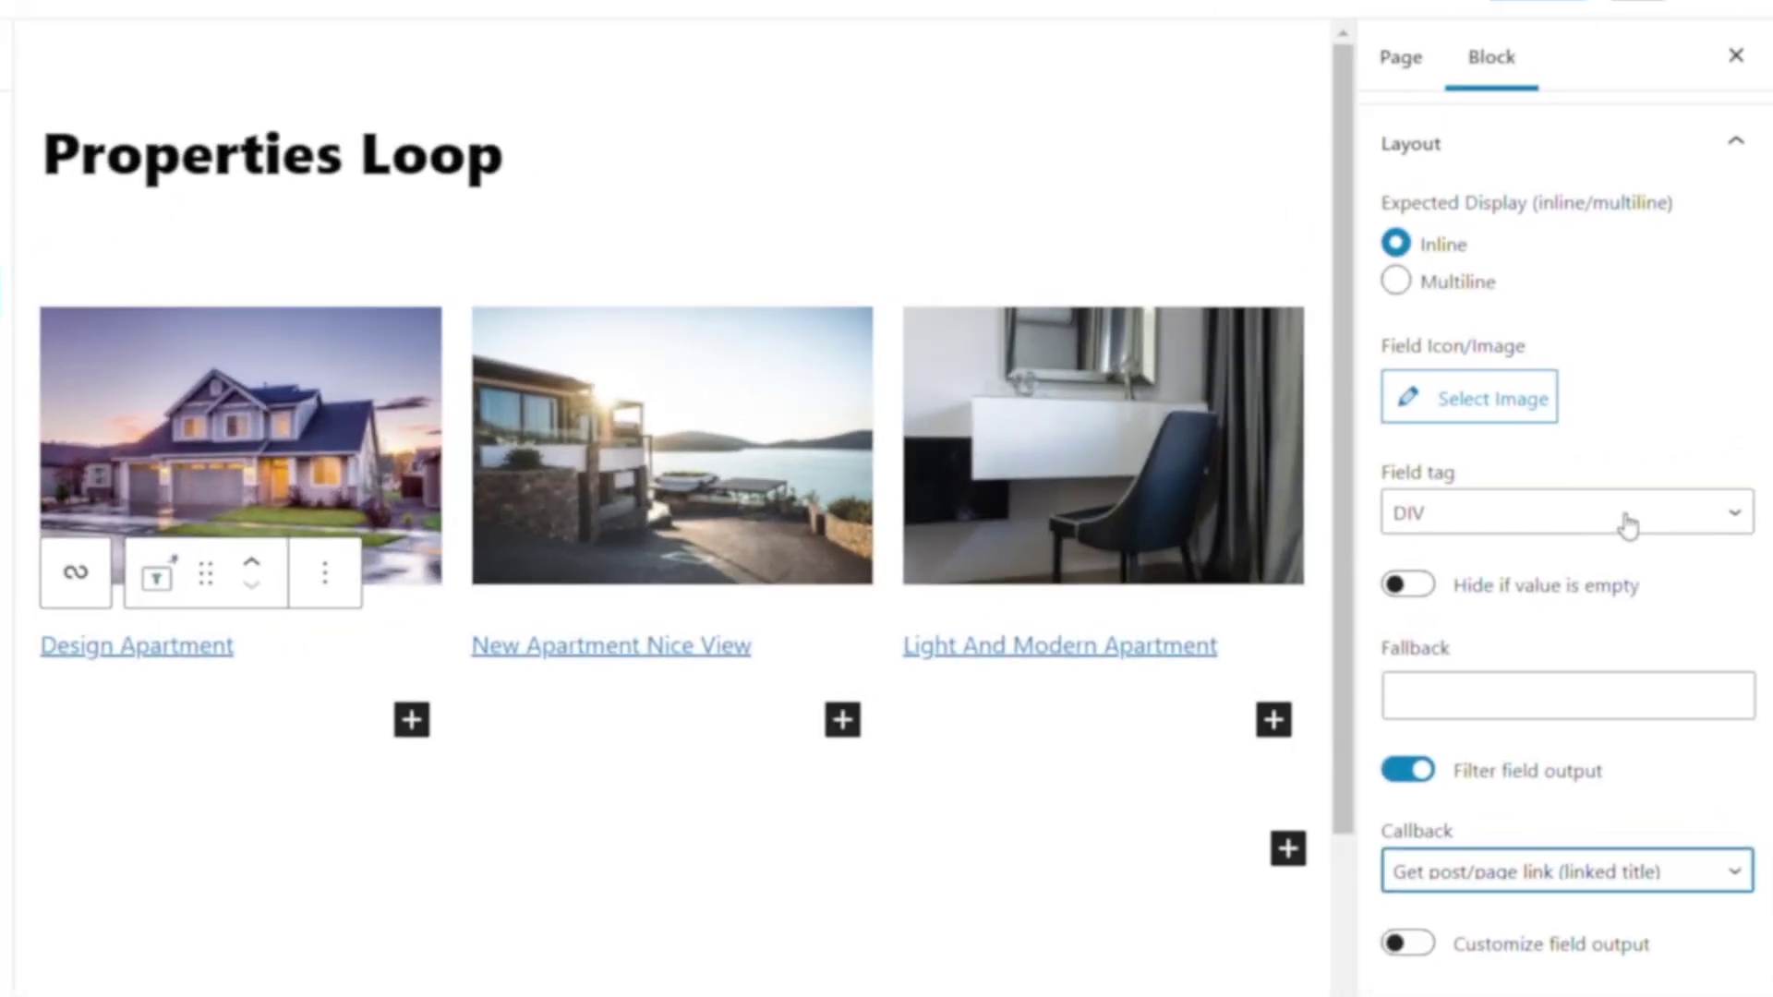
{"action": "left_click", "coordinate": [1520, 519]}
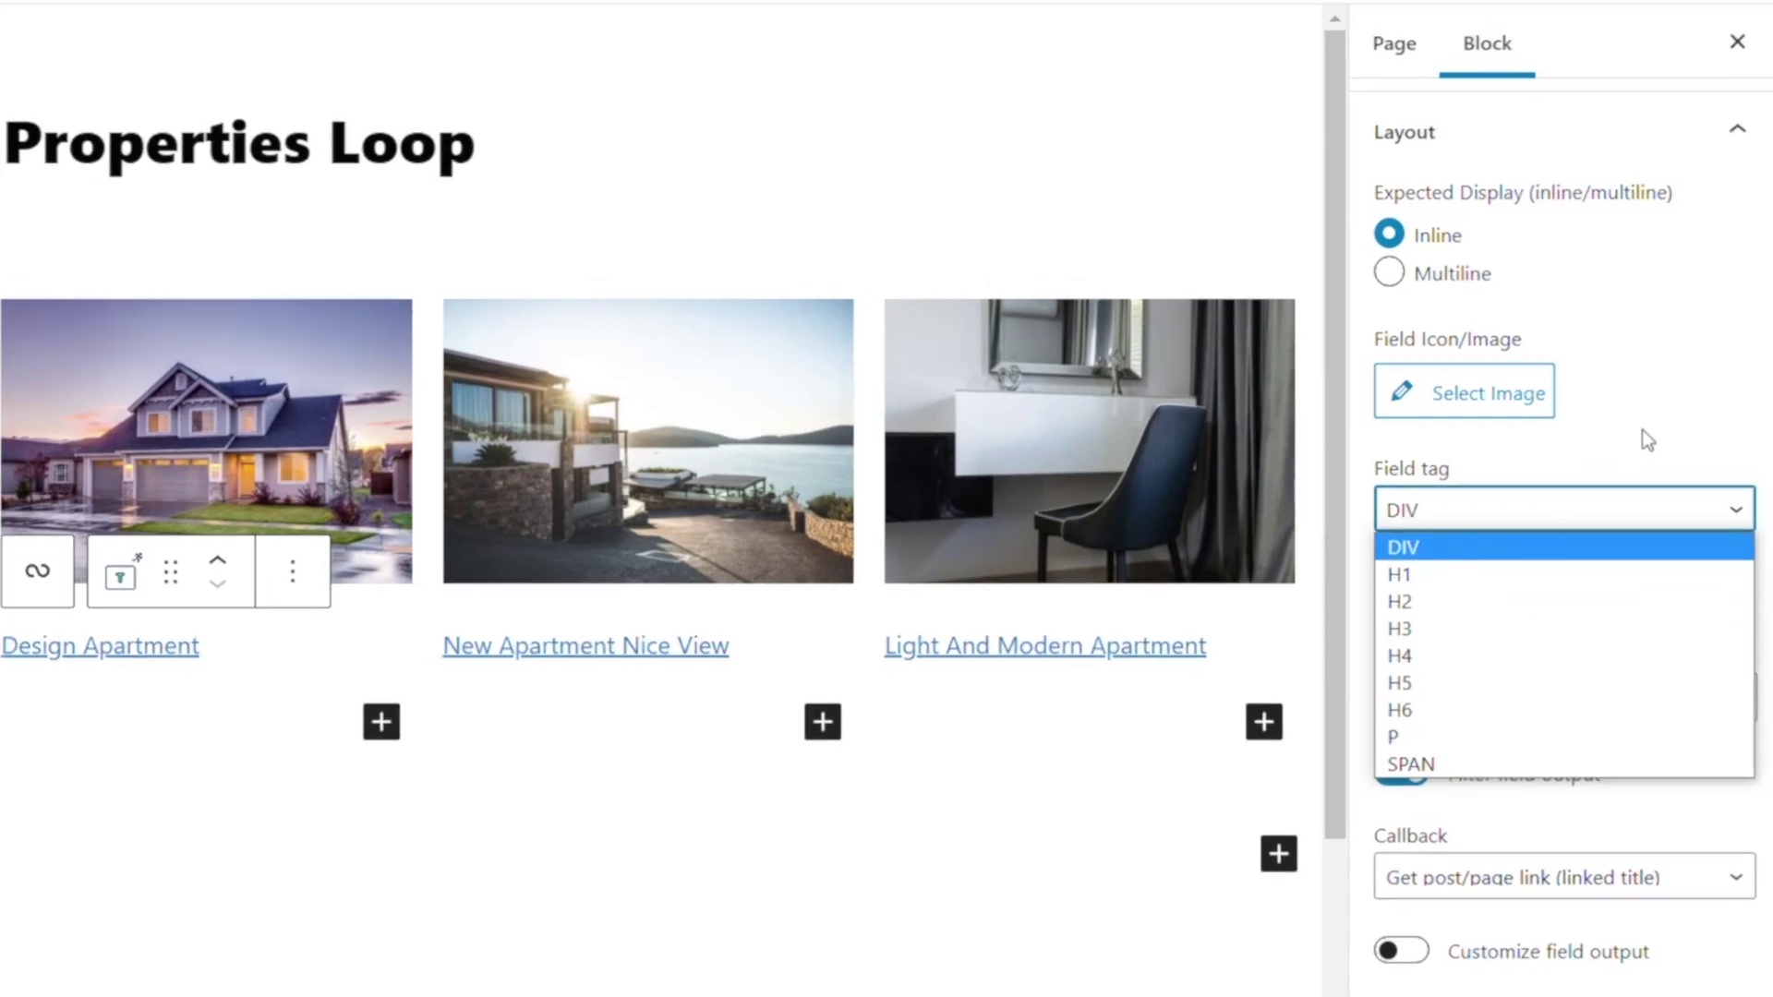
{"action": "left_click", "coordinate": [1641, 434]}
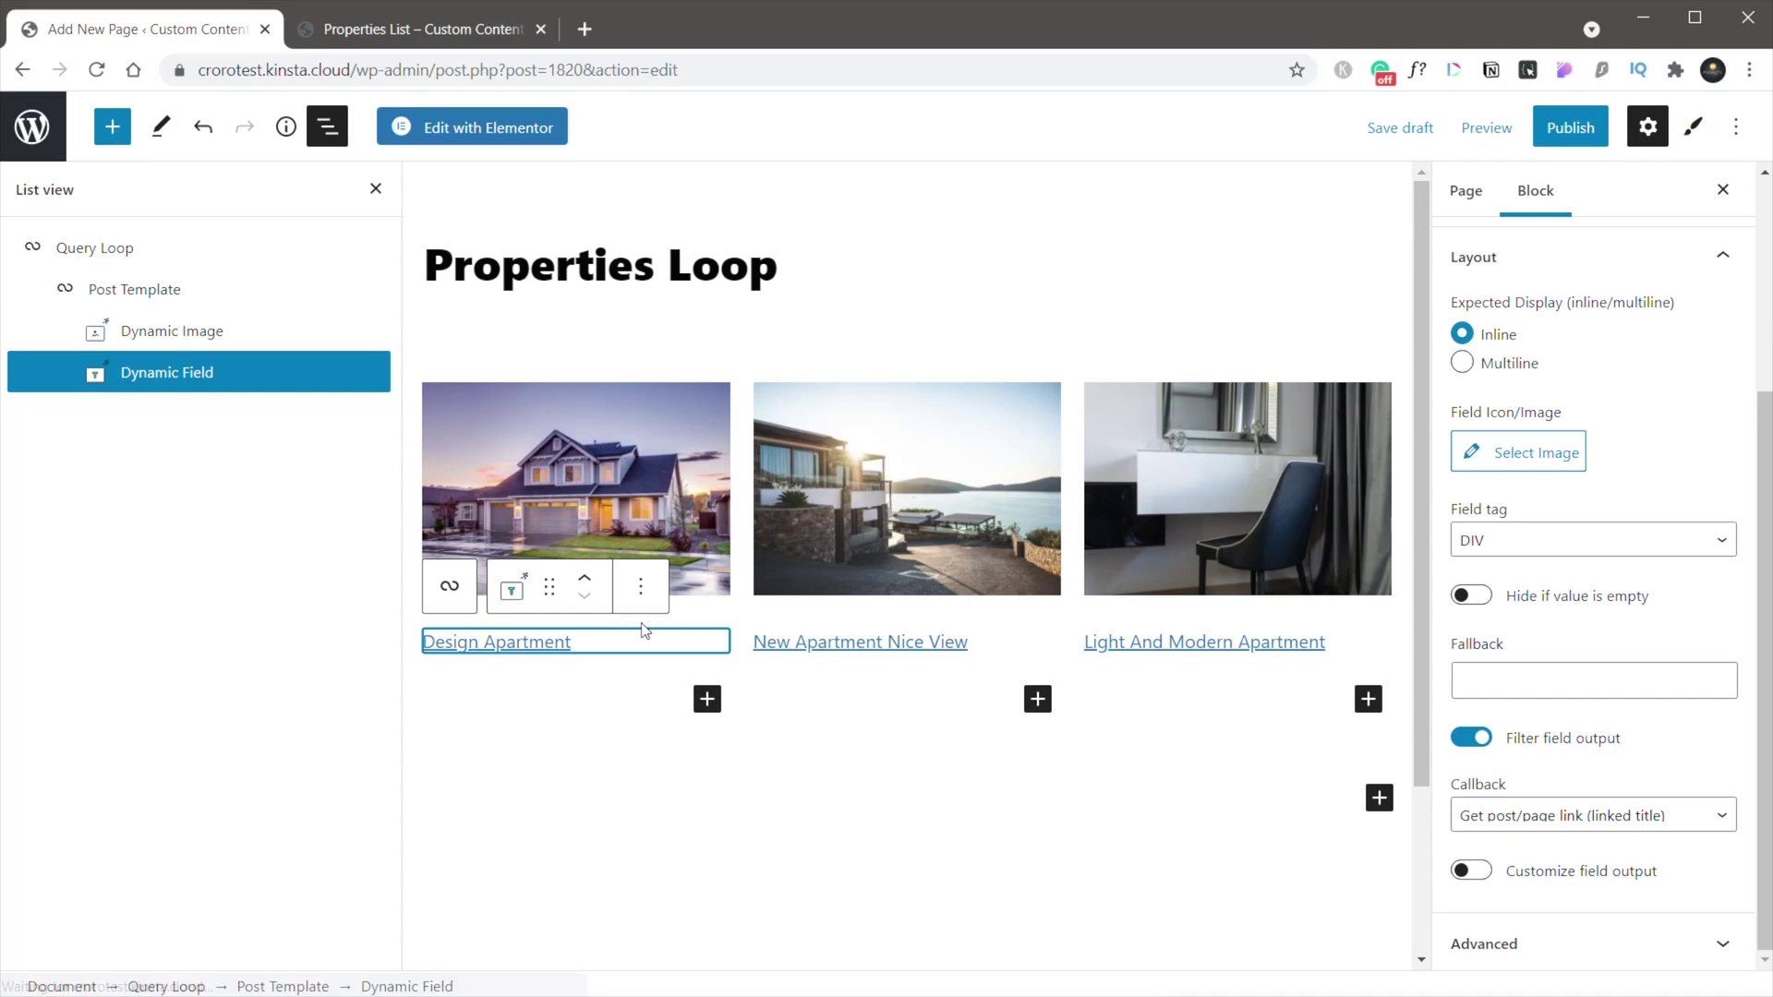
Step: Add a Group block below the linked title in the Post Template, searching the blocks for "group"
{"action": "left_click", "coordinate": [705, 704]}
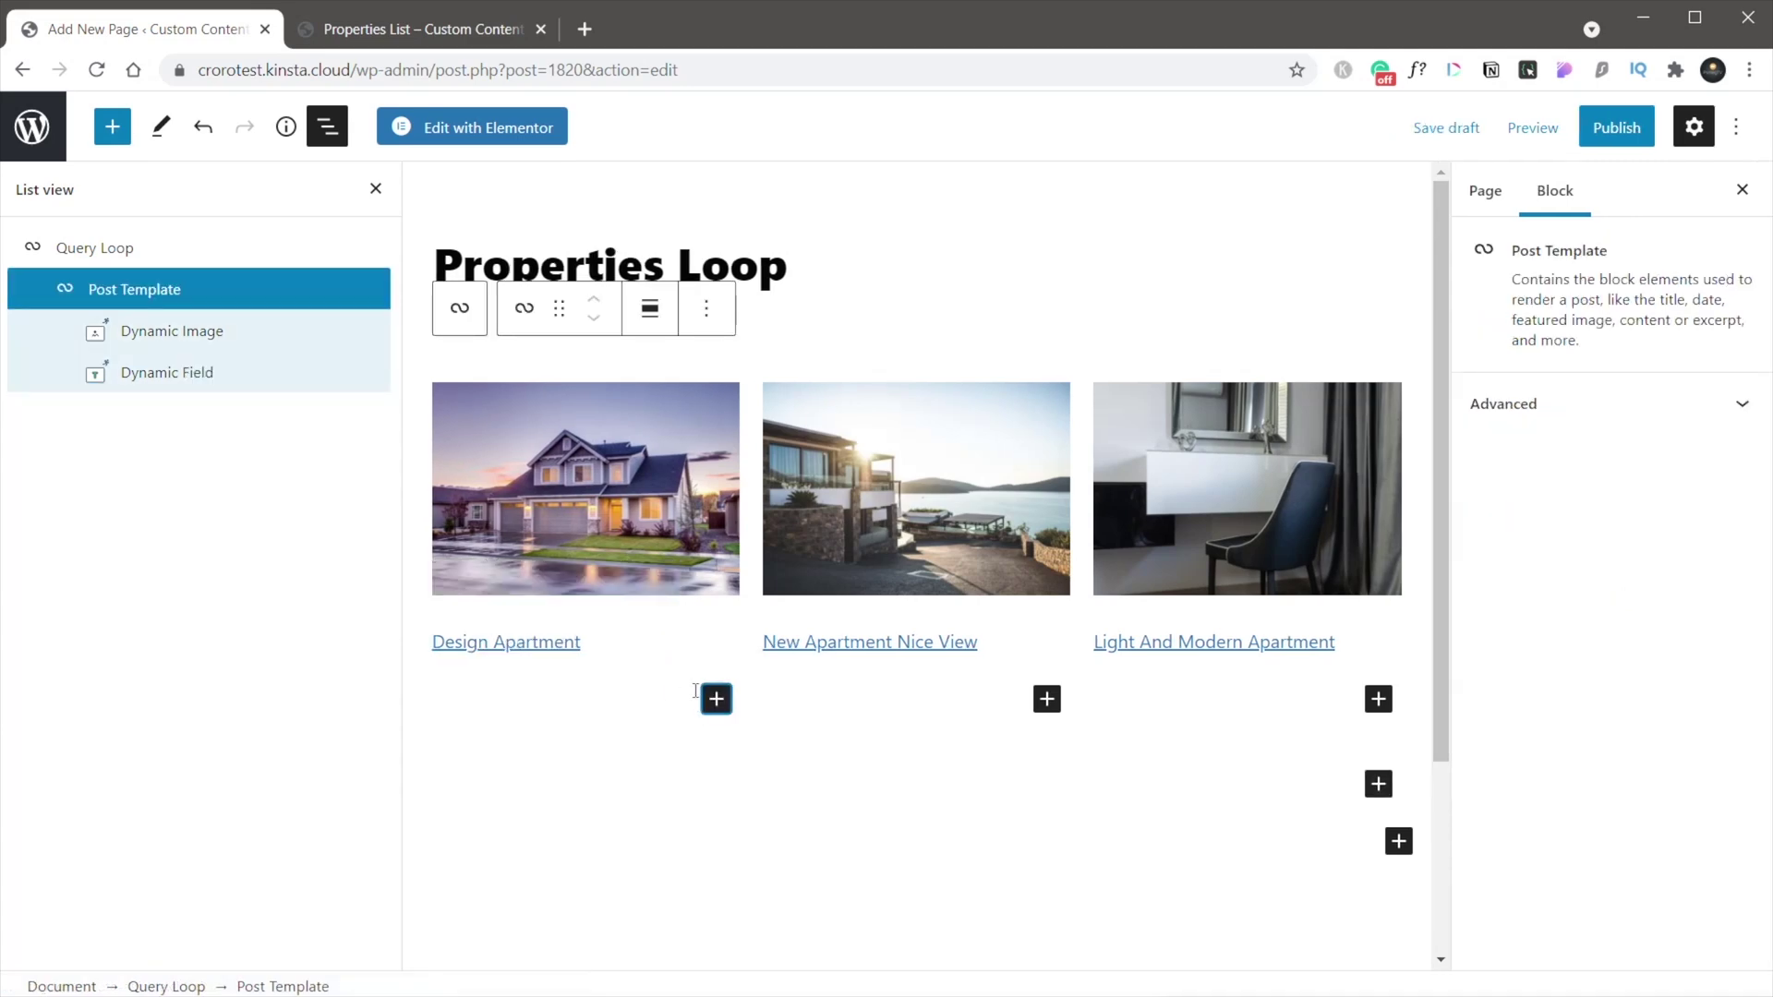
{"action": "left_click", "coordinate": [710, 700]}
{"action": "type", "text": "group"}
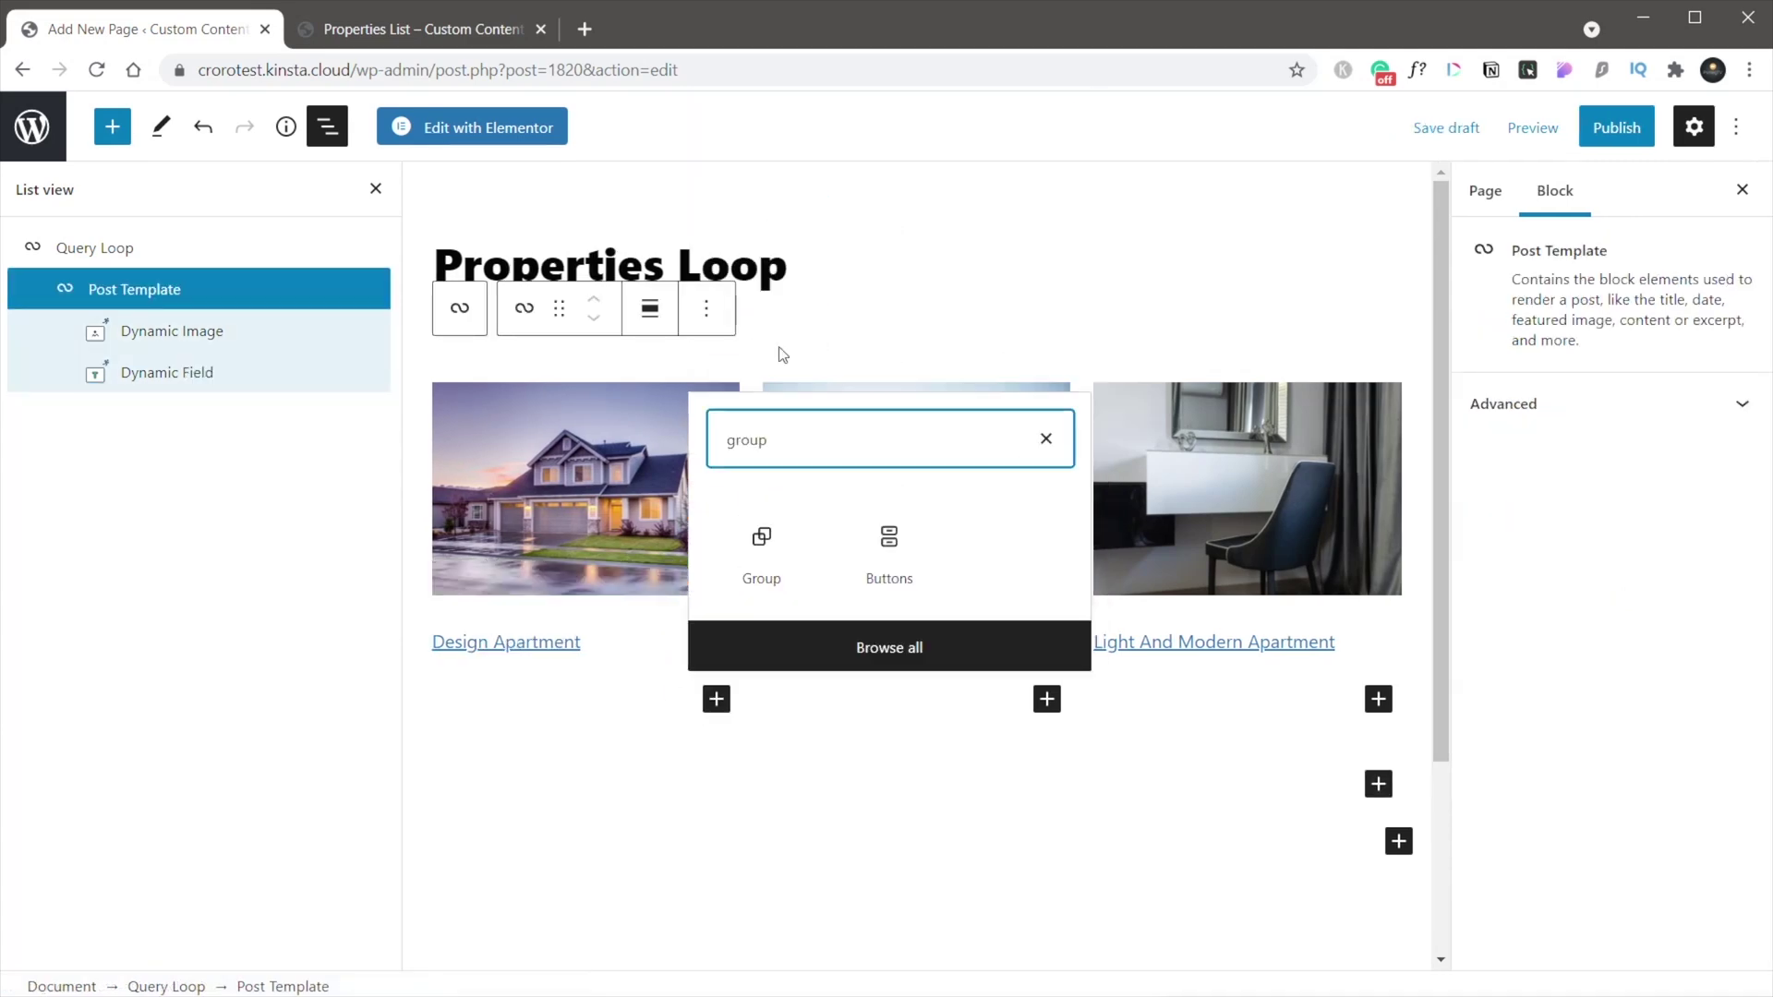
{"action": "left_click", "coordinate": [779, 550]}
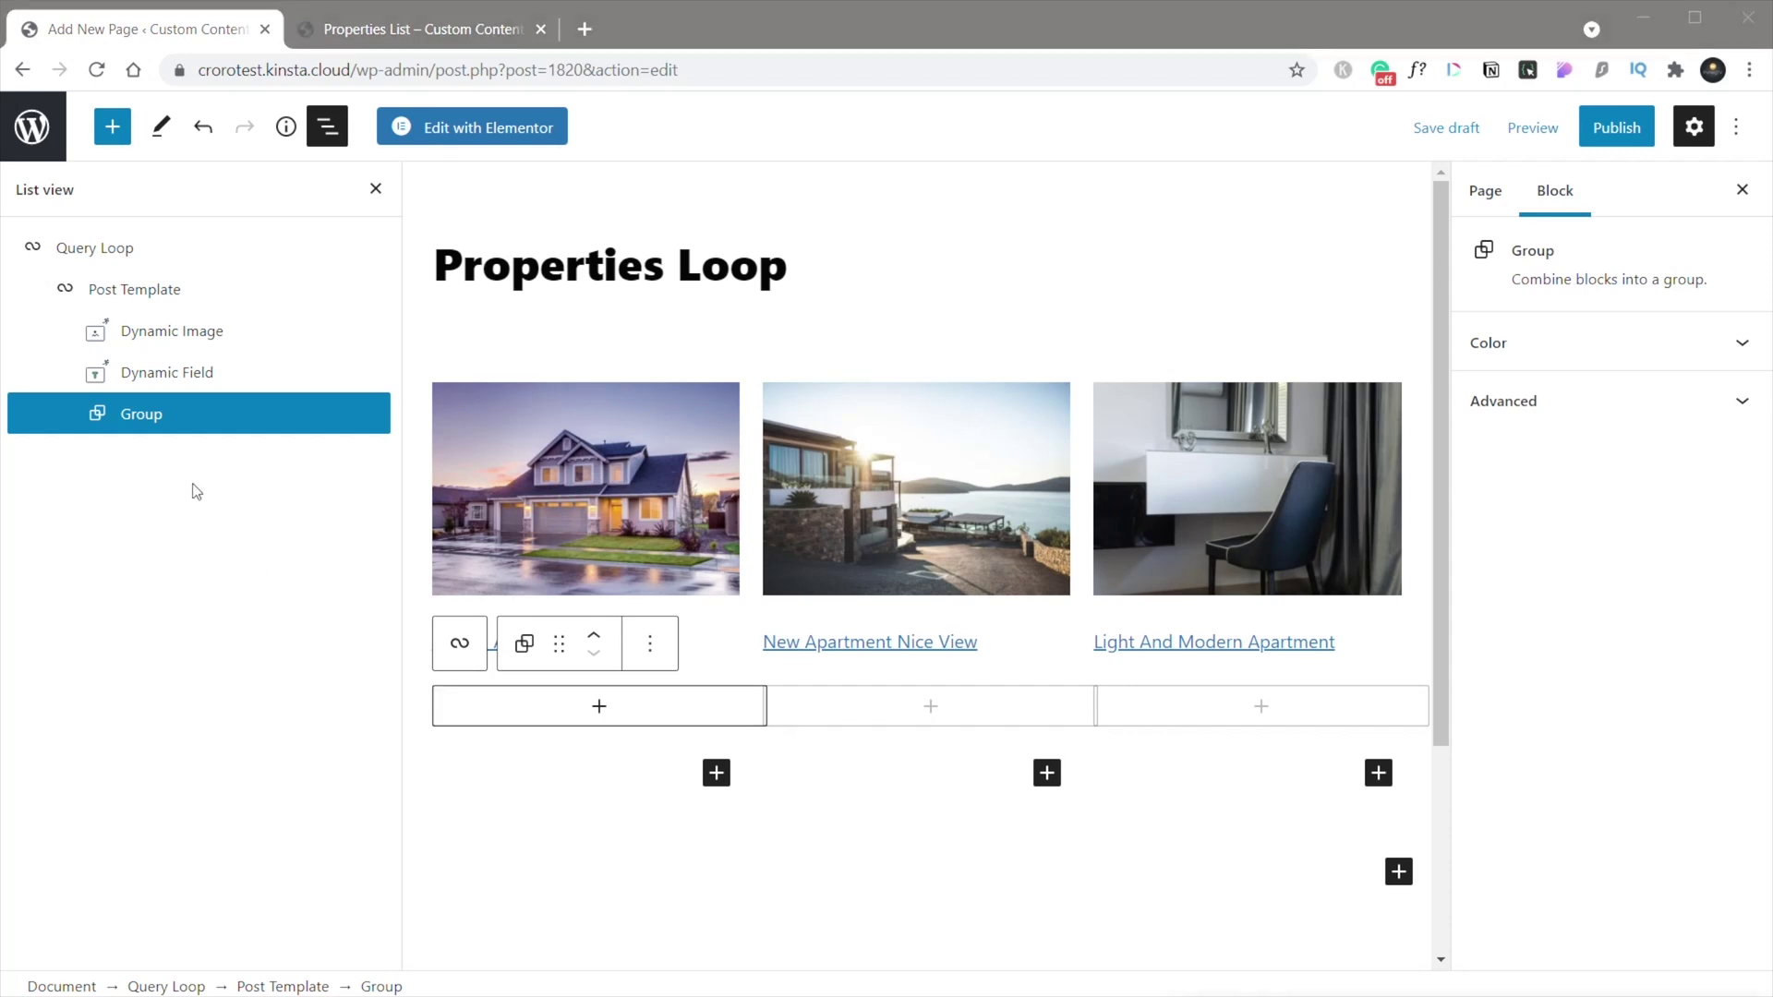
Step: Set the Group block's background color to solid white
{"action": "left_click", "coordinate": [190, 427]}
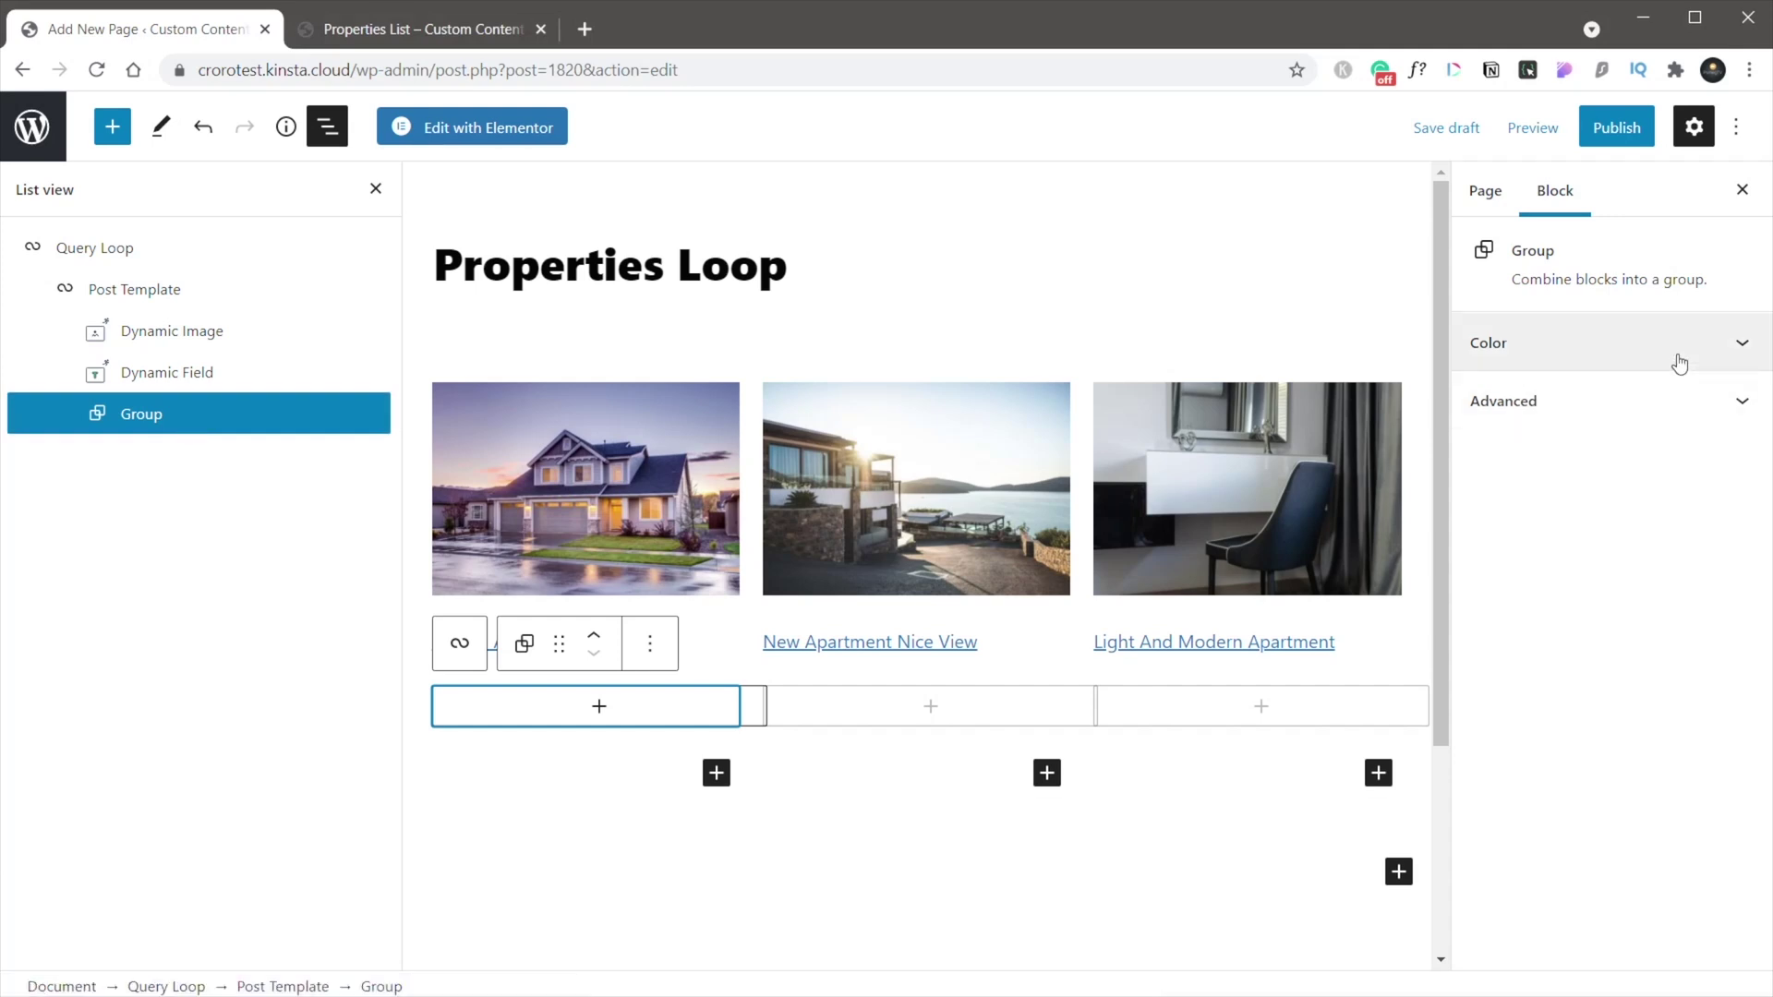
{"action": "left_click", "coordinate": [1592, 360]}
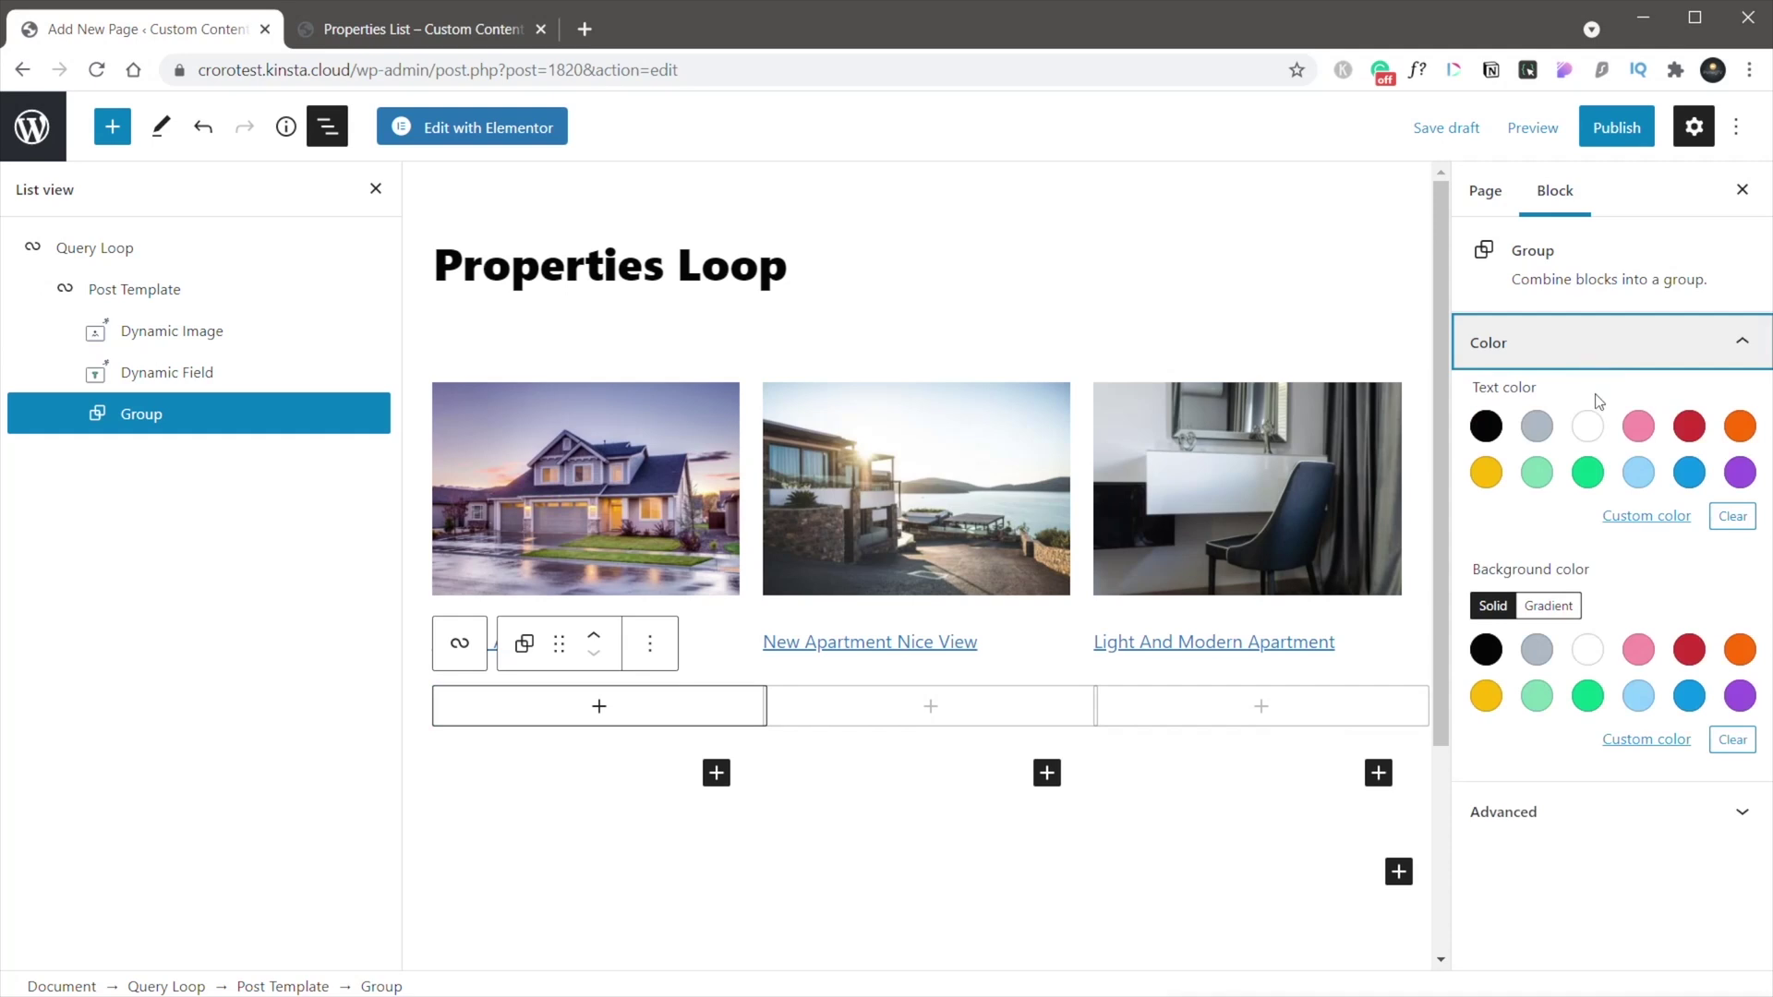
{"action": "left_click", "coordinate": [1590, 656]}
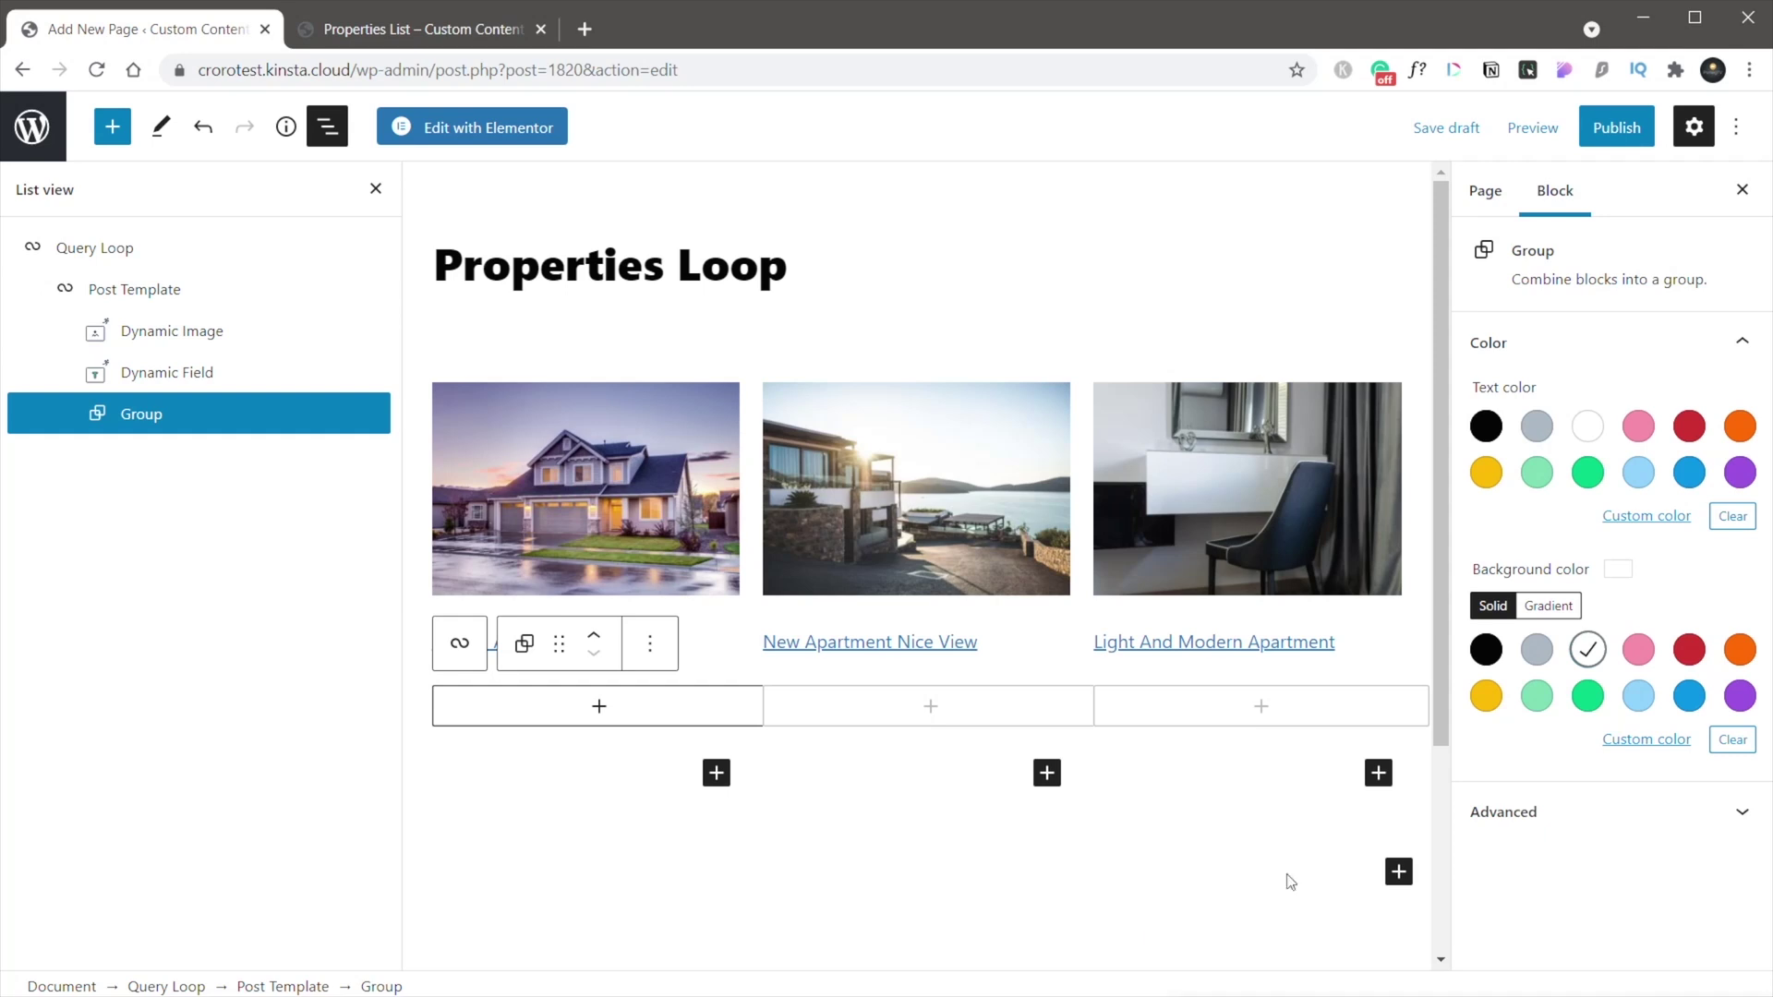
{"action": "left_click", "coordinate": [1565, 258]}
Step: Add a Dynamic Field block inside the Group with Meta Data as its source and the Properties field Price as its meta key
{"action": "left_click", "coordinate": [602, 705]}
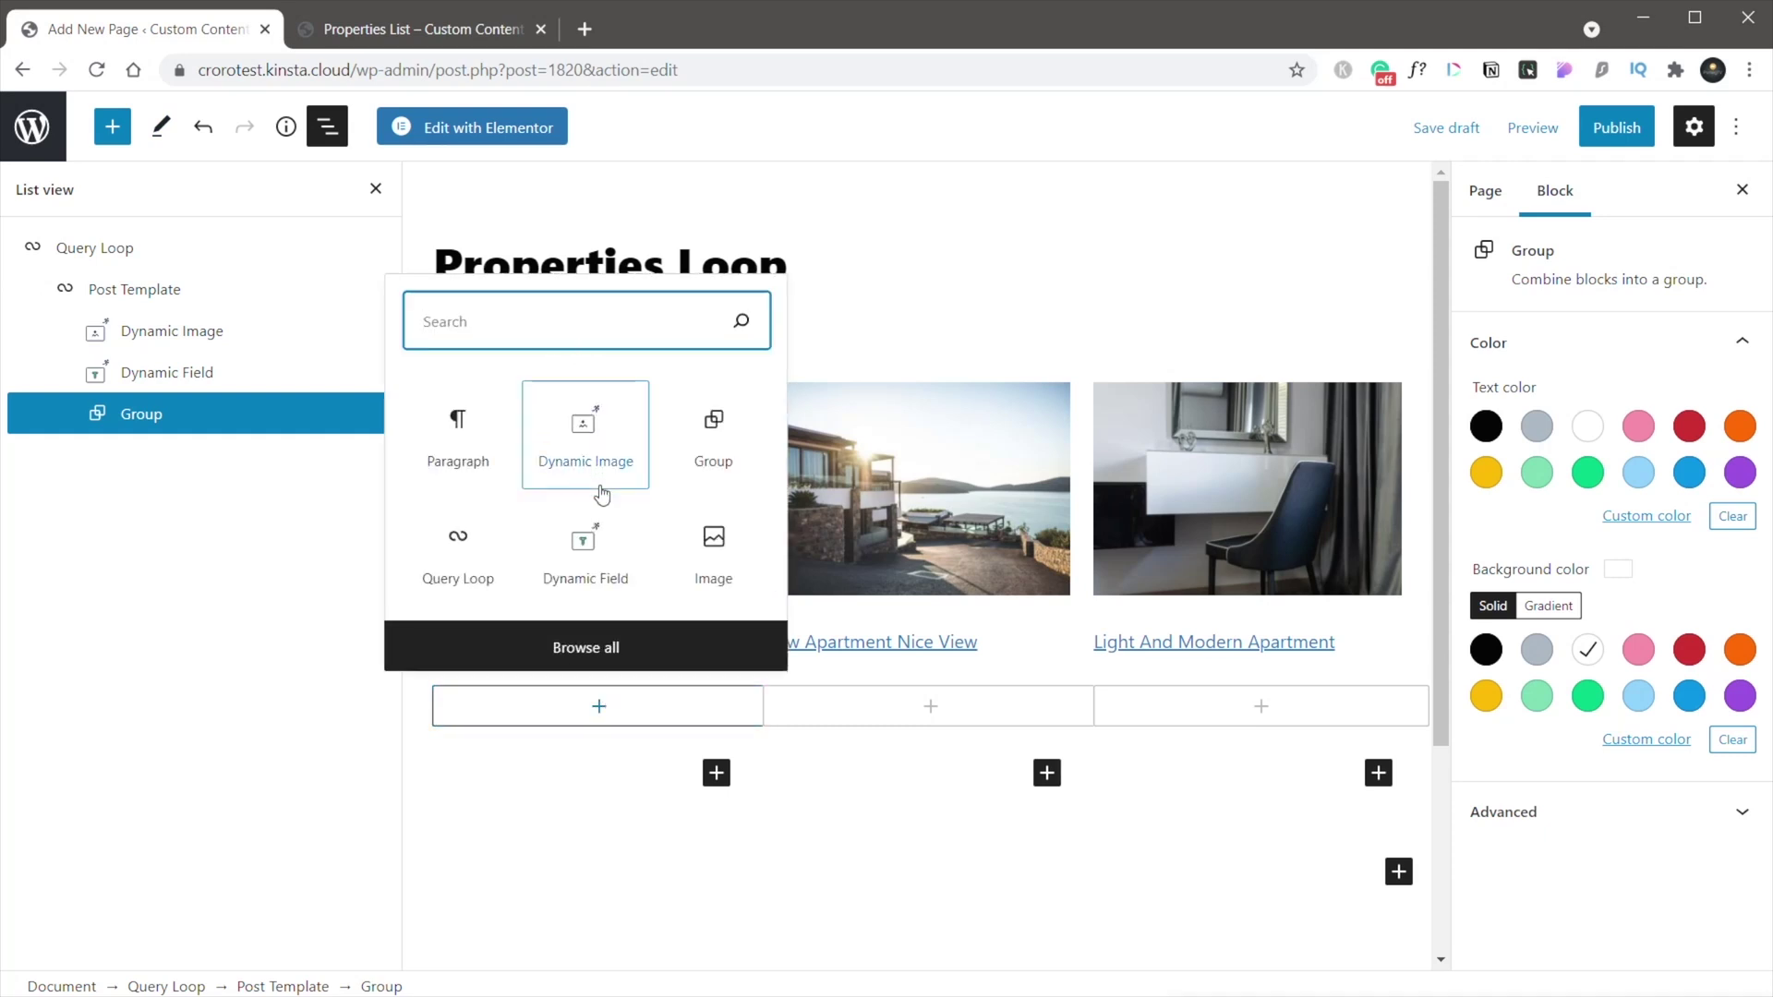
{"action": "left_click", "coordinate": [596, 519]}
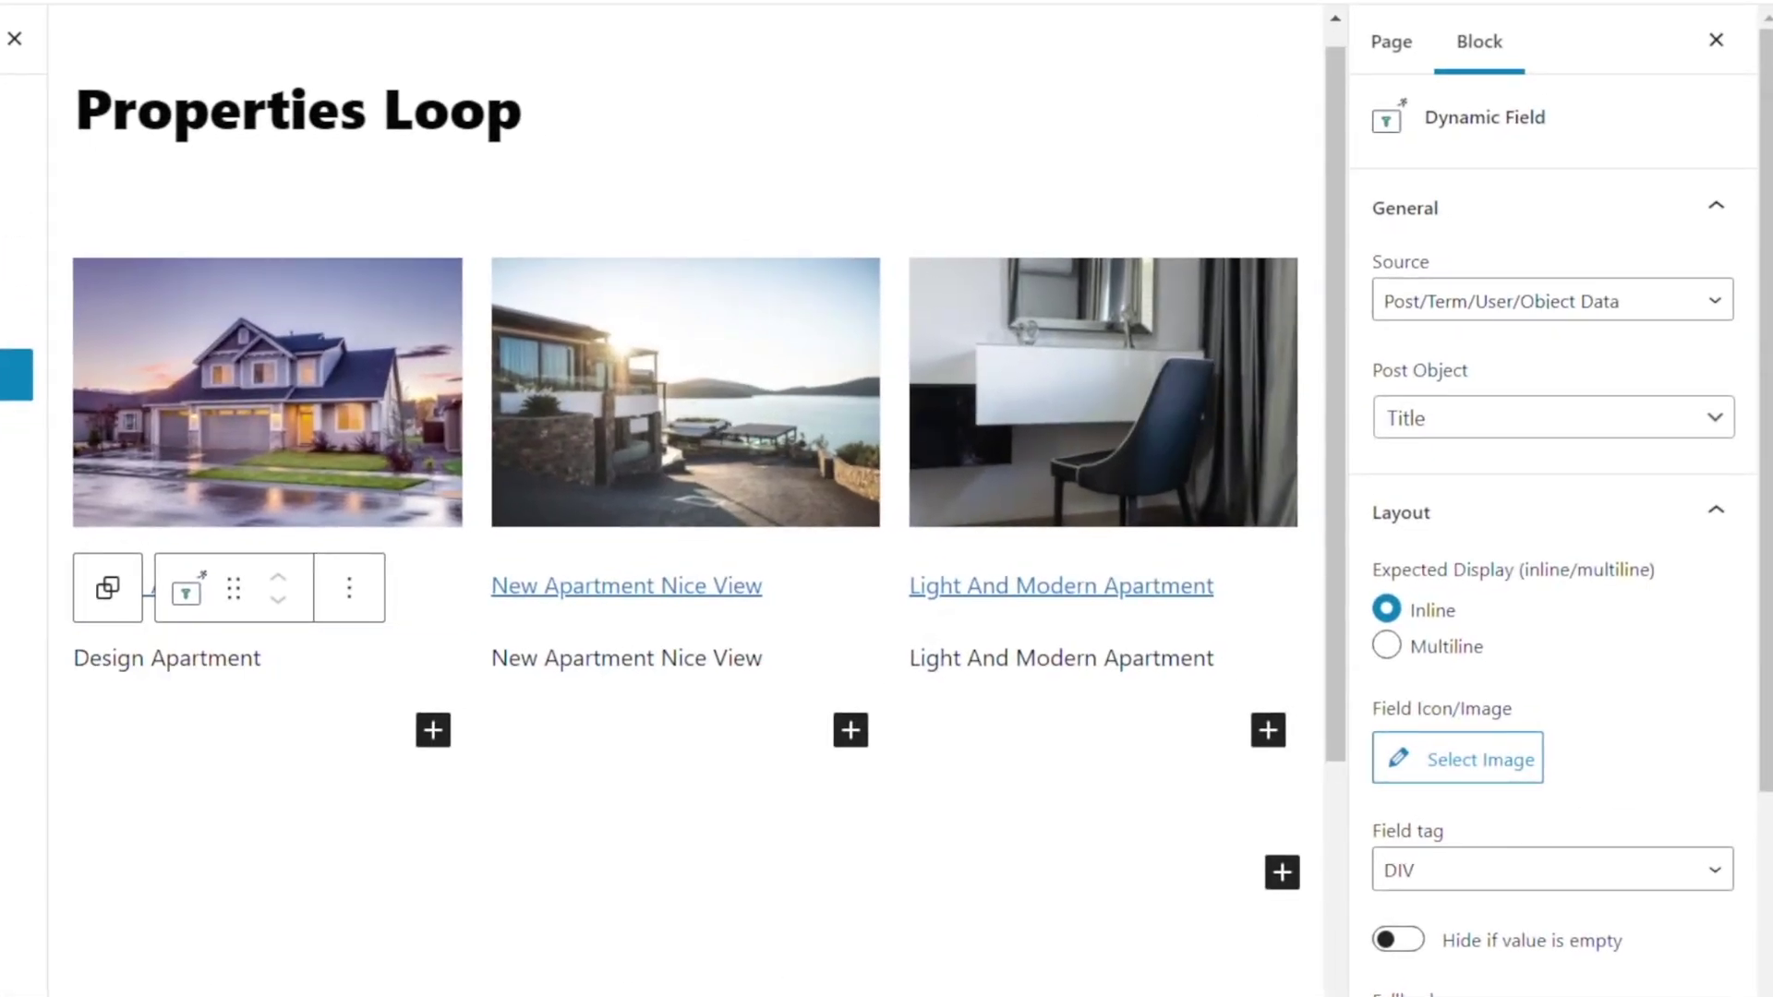
{"action": "left_click", "coordinate": [1626, 301]}
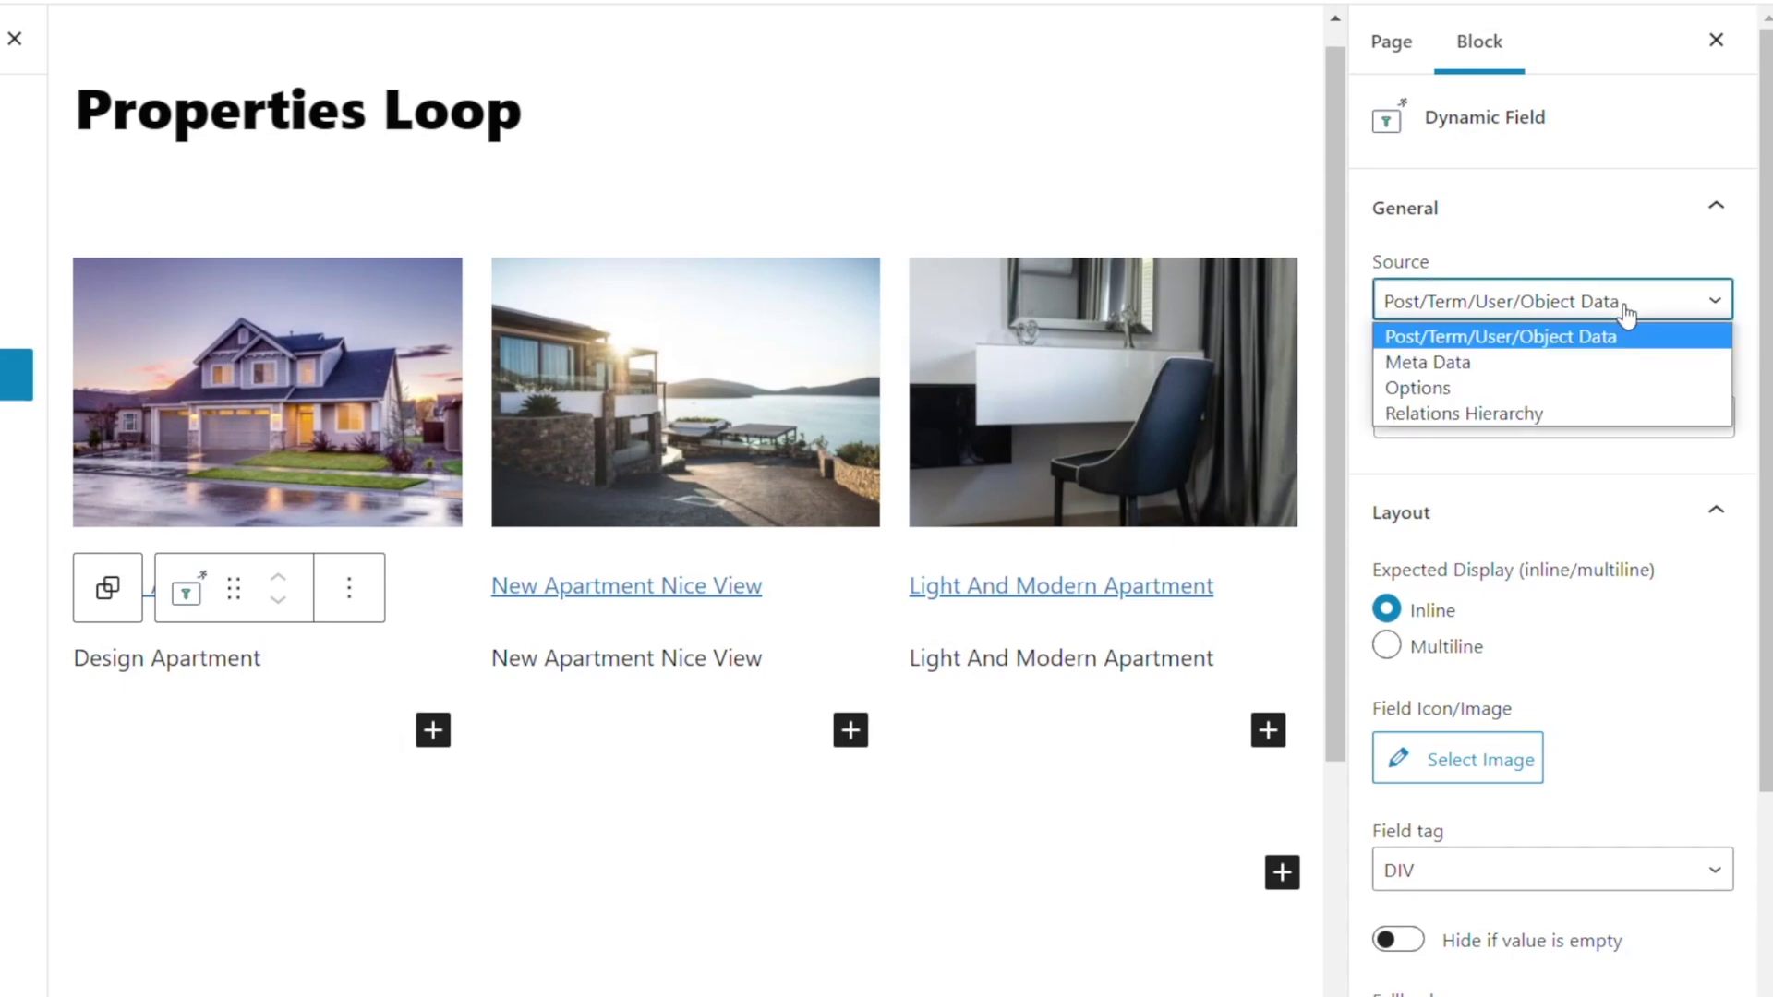
{"action": "left_click", "coordinate": [1590, 370]}
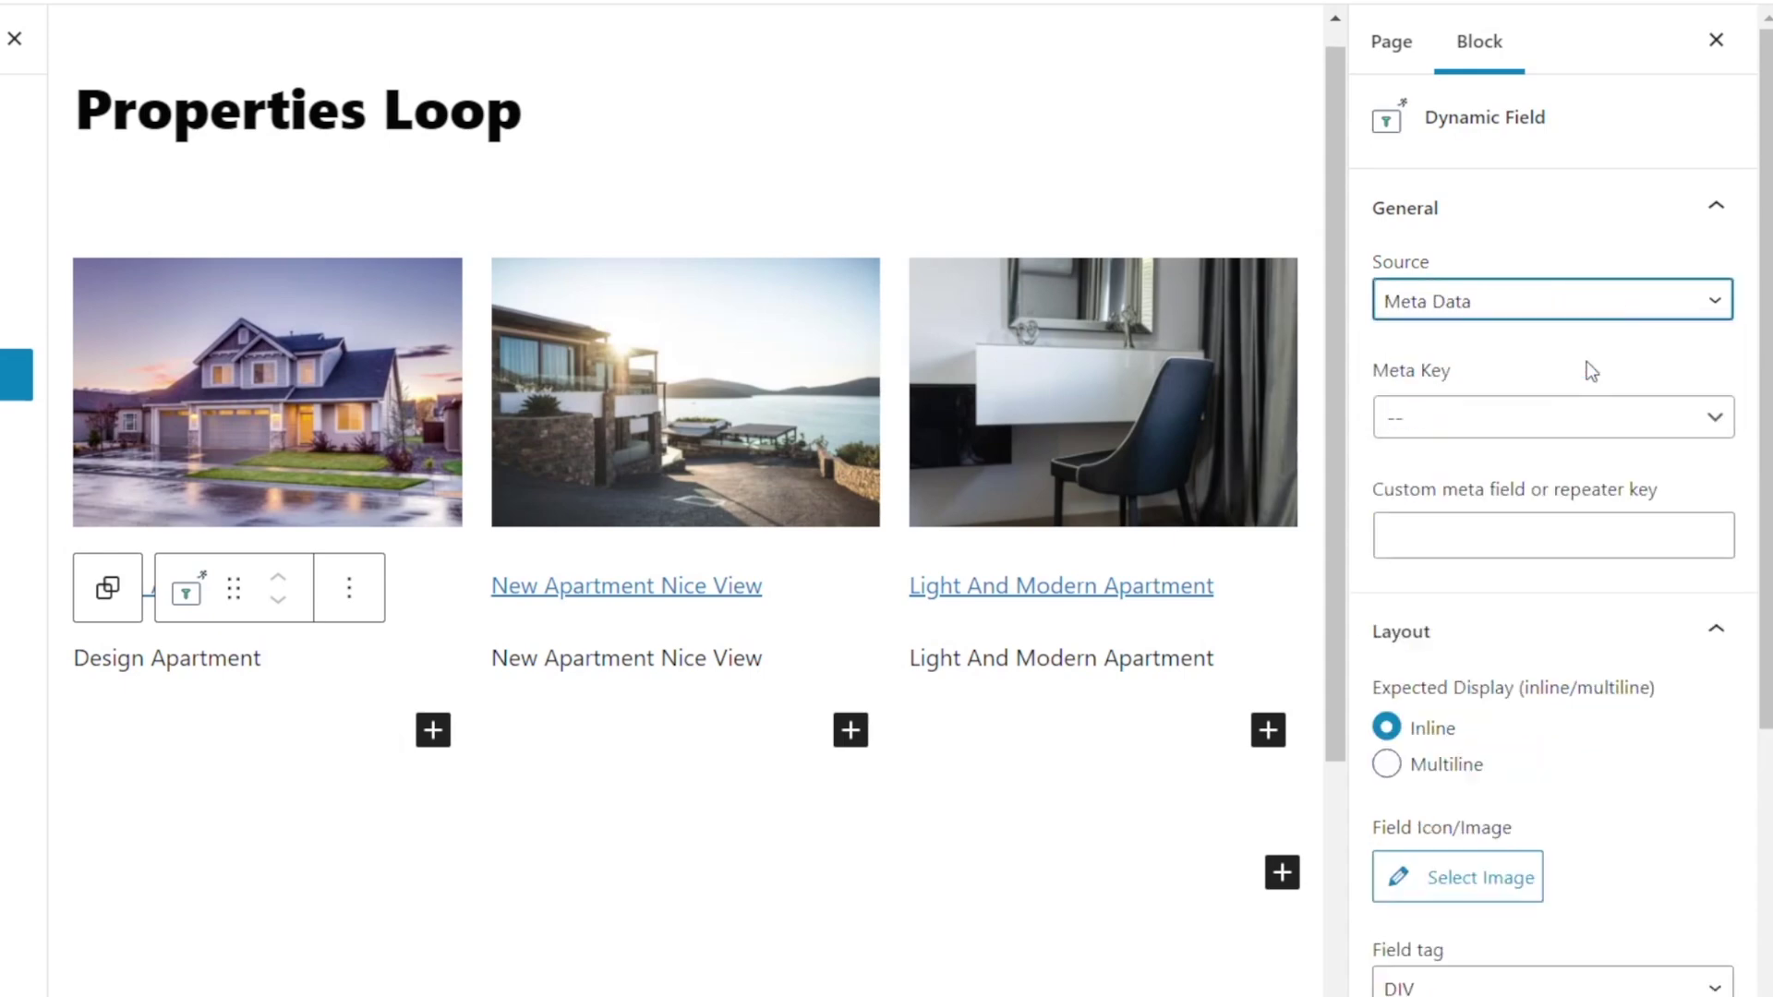
{"action": "left_click", "coordinate": [1536, 430]}
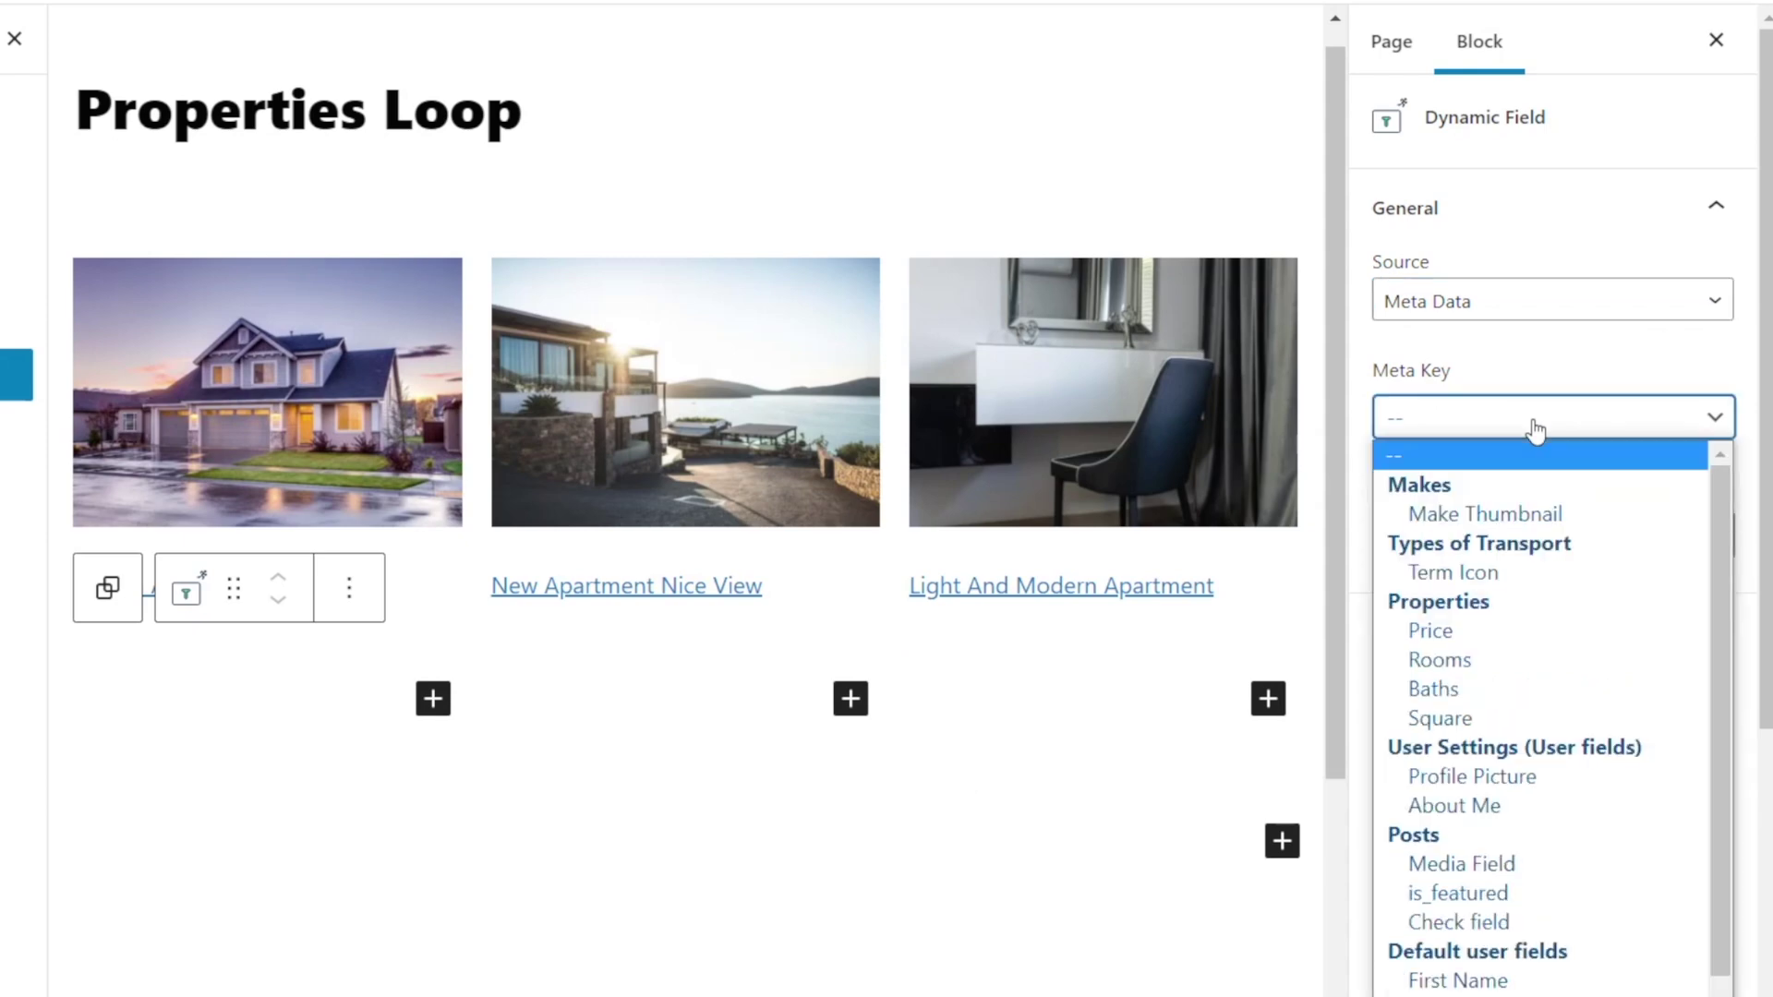
{"action": "left_click", "coordinate": [1512, 640]}
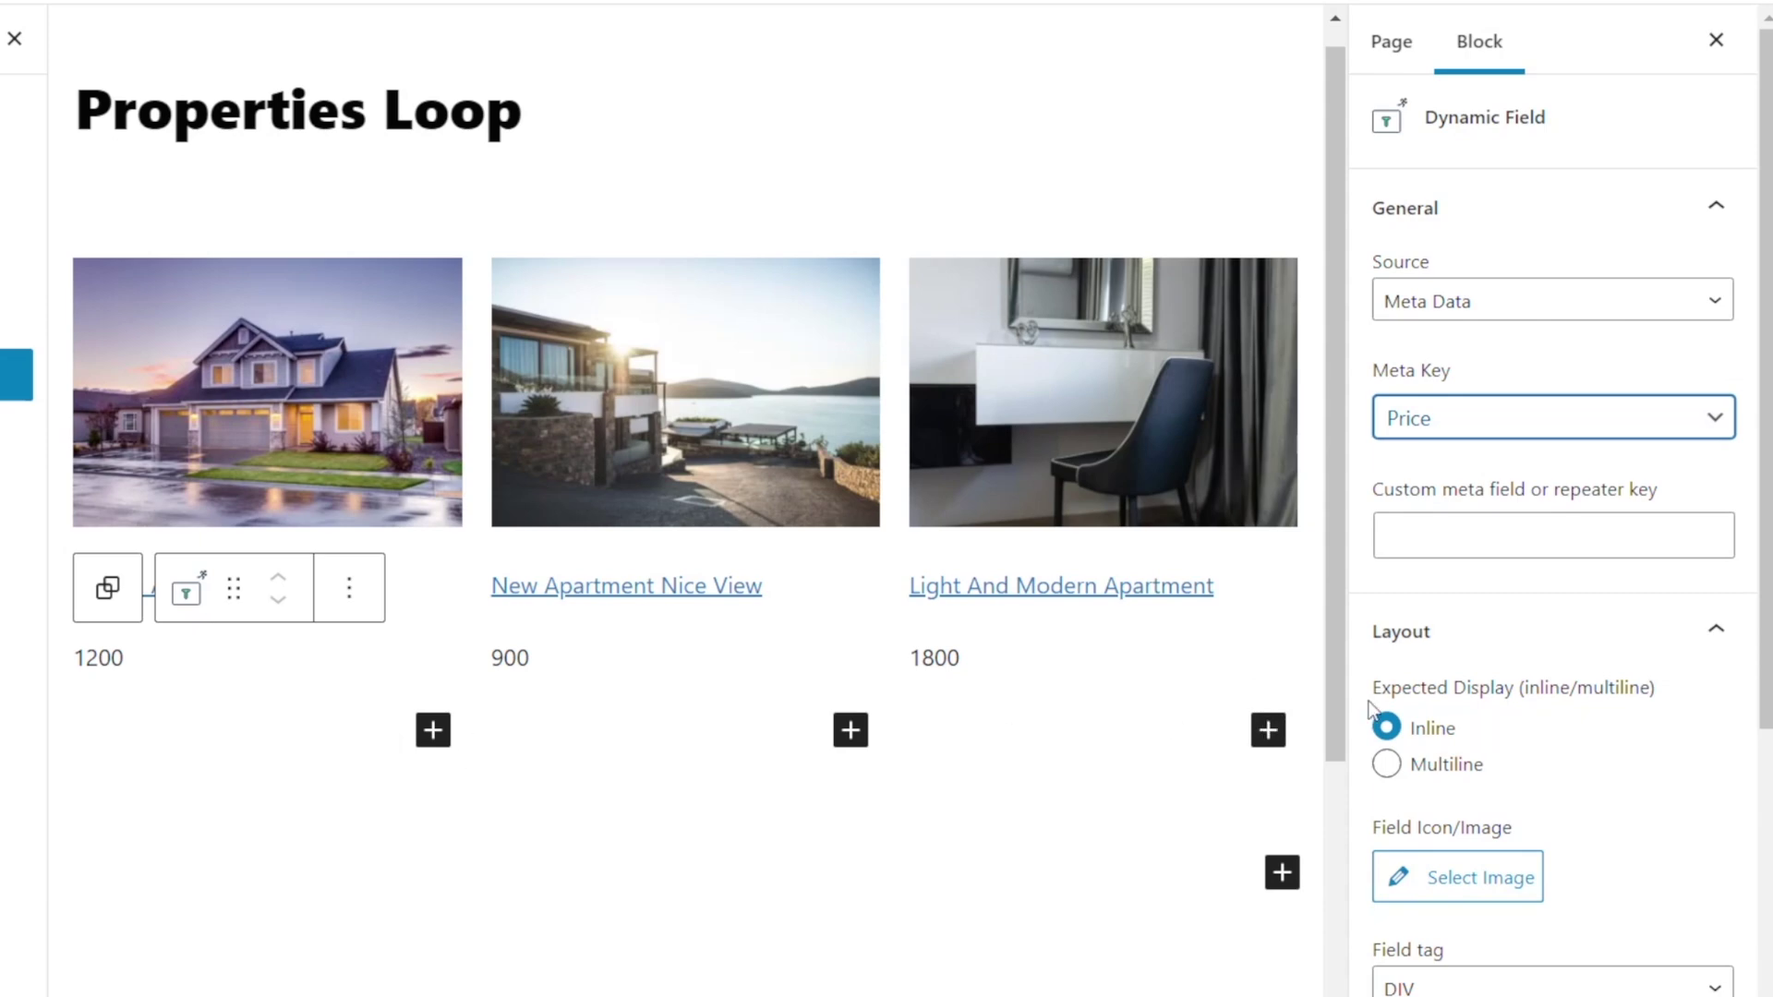
Step: Filter the price field's output with the Format number callback and set its decimal points to 0
{"action": "scroll", "coordinate": [1637, 739], "scroll_direction": "down", "scroll_amount": 3}
{"action": "scroll", "coordinate": [1636, 746], "scroll_direction": "down", "scroll_amount": 1}
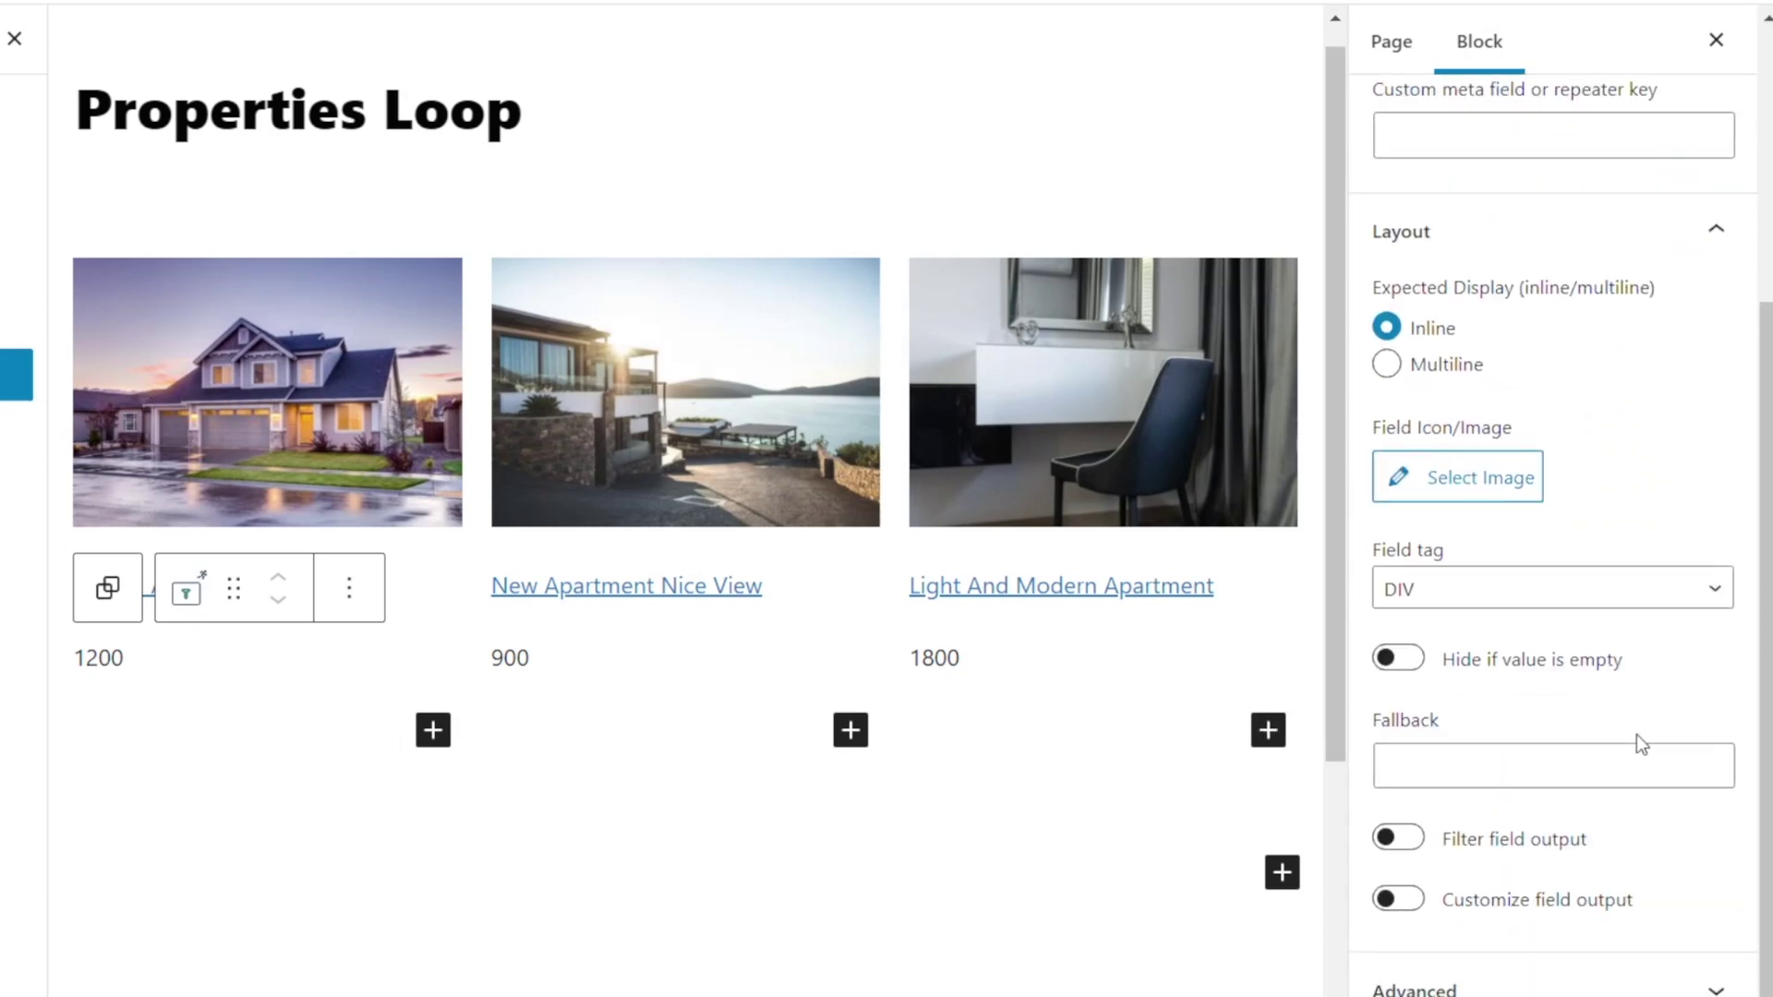
{"action": "left_click", "coordinate": [1402, 841]}
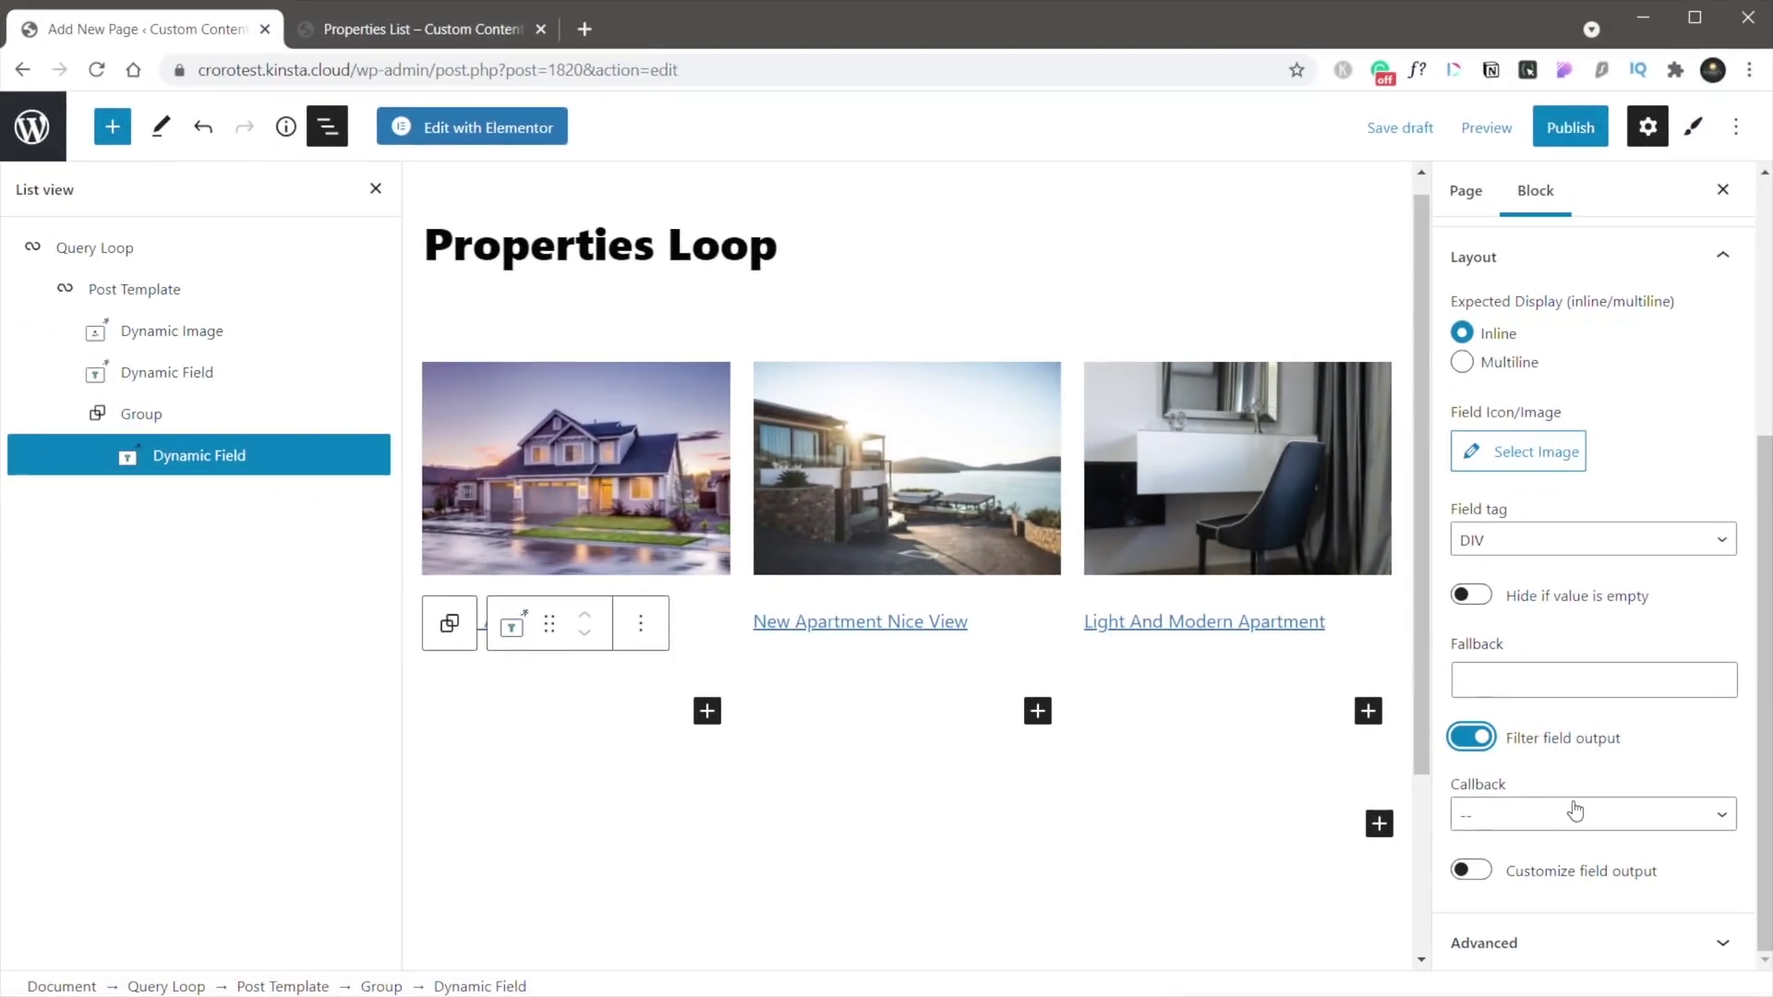
{"action": "left_click", "coordinate": [1576, 811]}
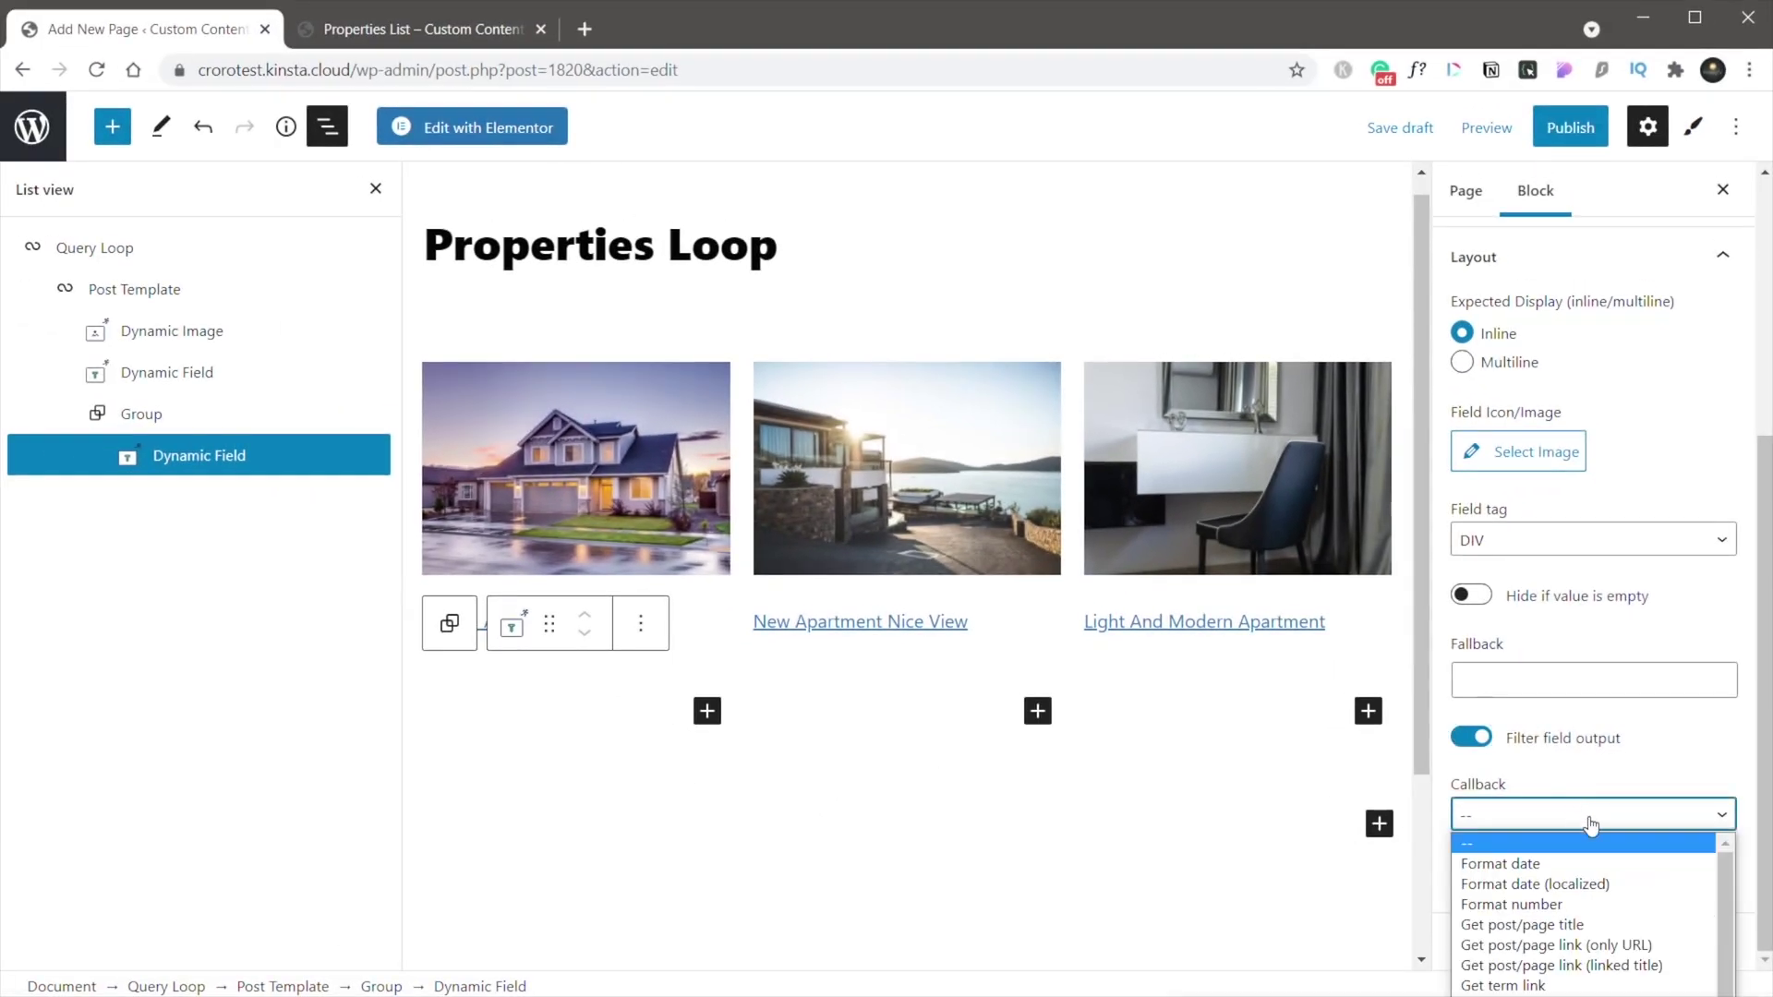
{"action": "left_click", "coordinate": [1570, 904]}
{"action": "scroll", "coordinate": [1662, 868], "scroll_direction": "down", "scroll_amount": 3}
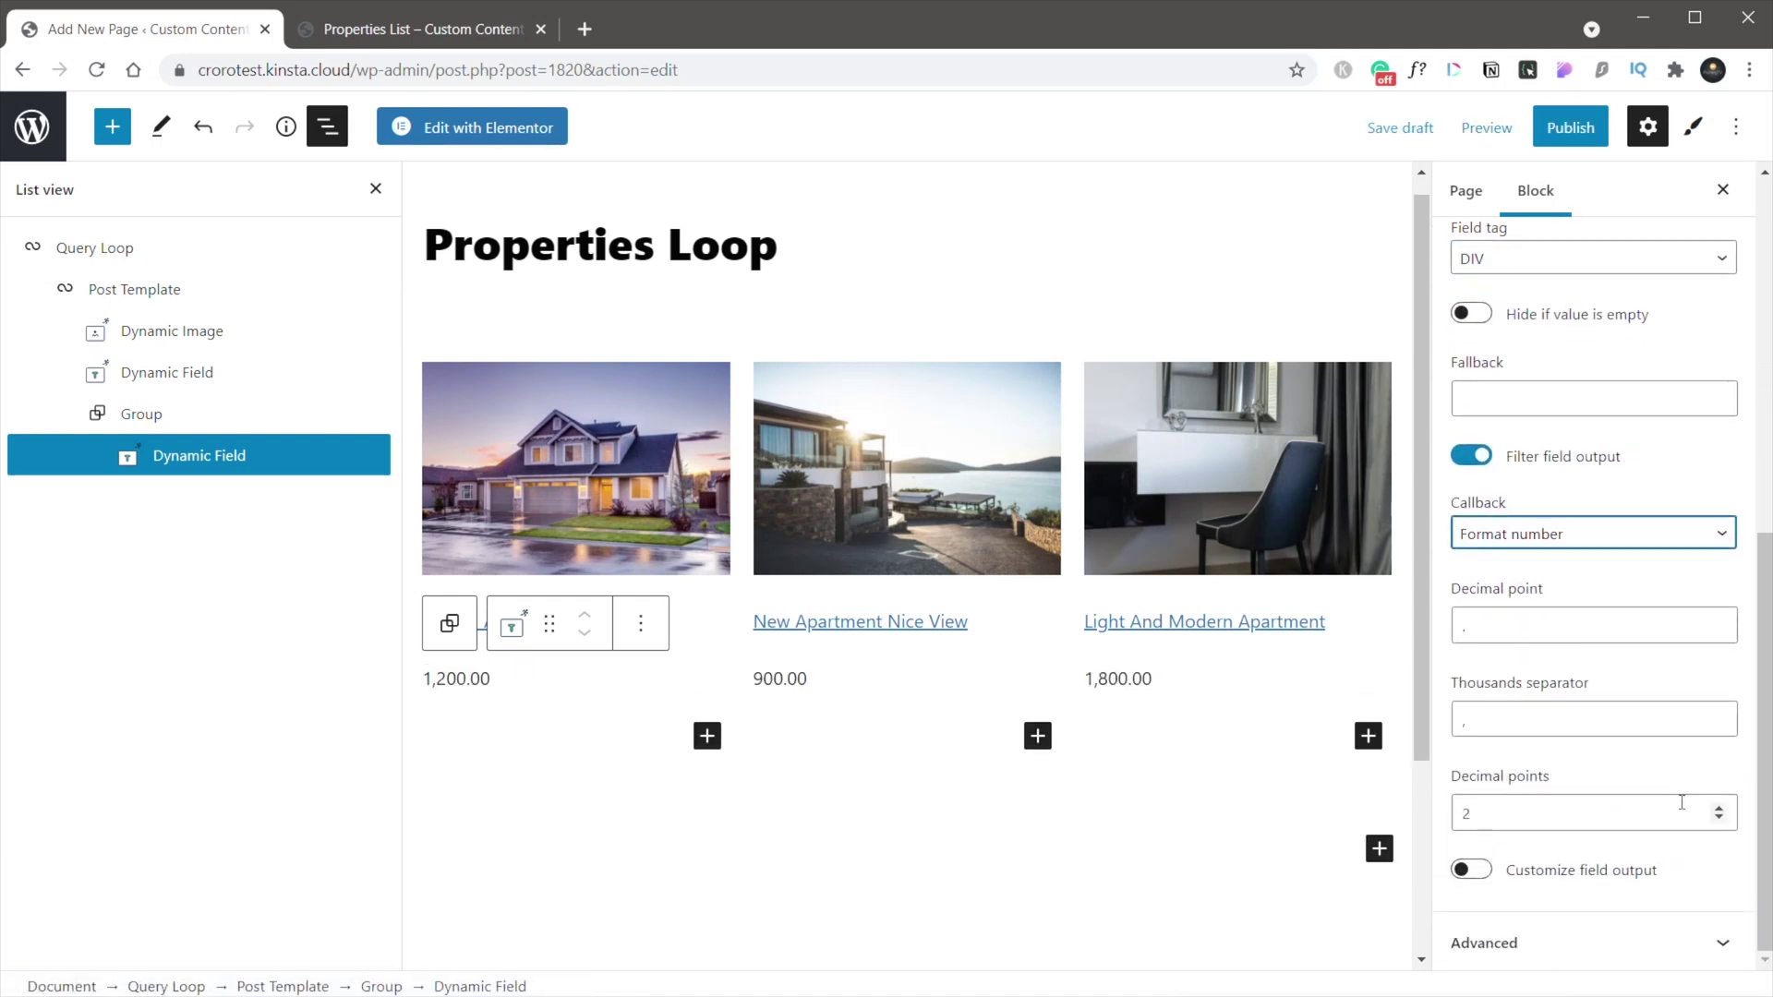
{"action": "left_click", "coordinate": [1719, 819]}
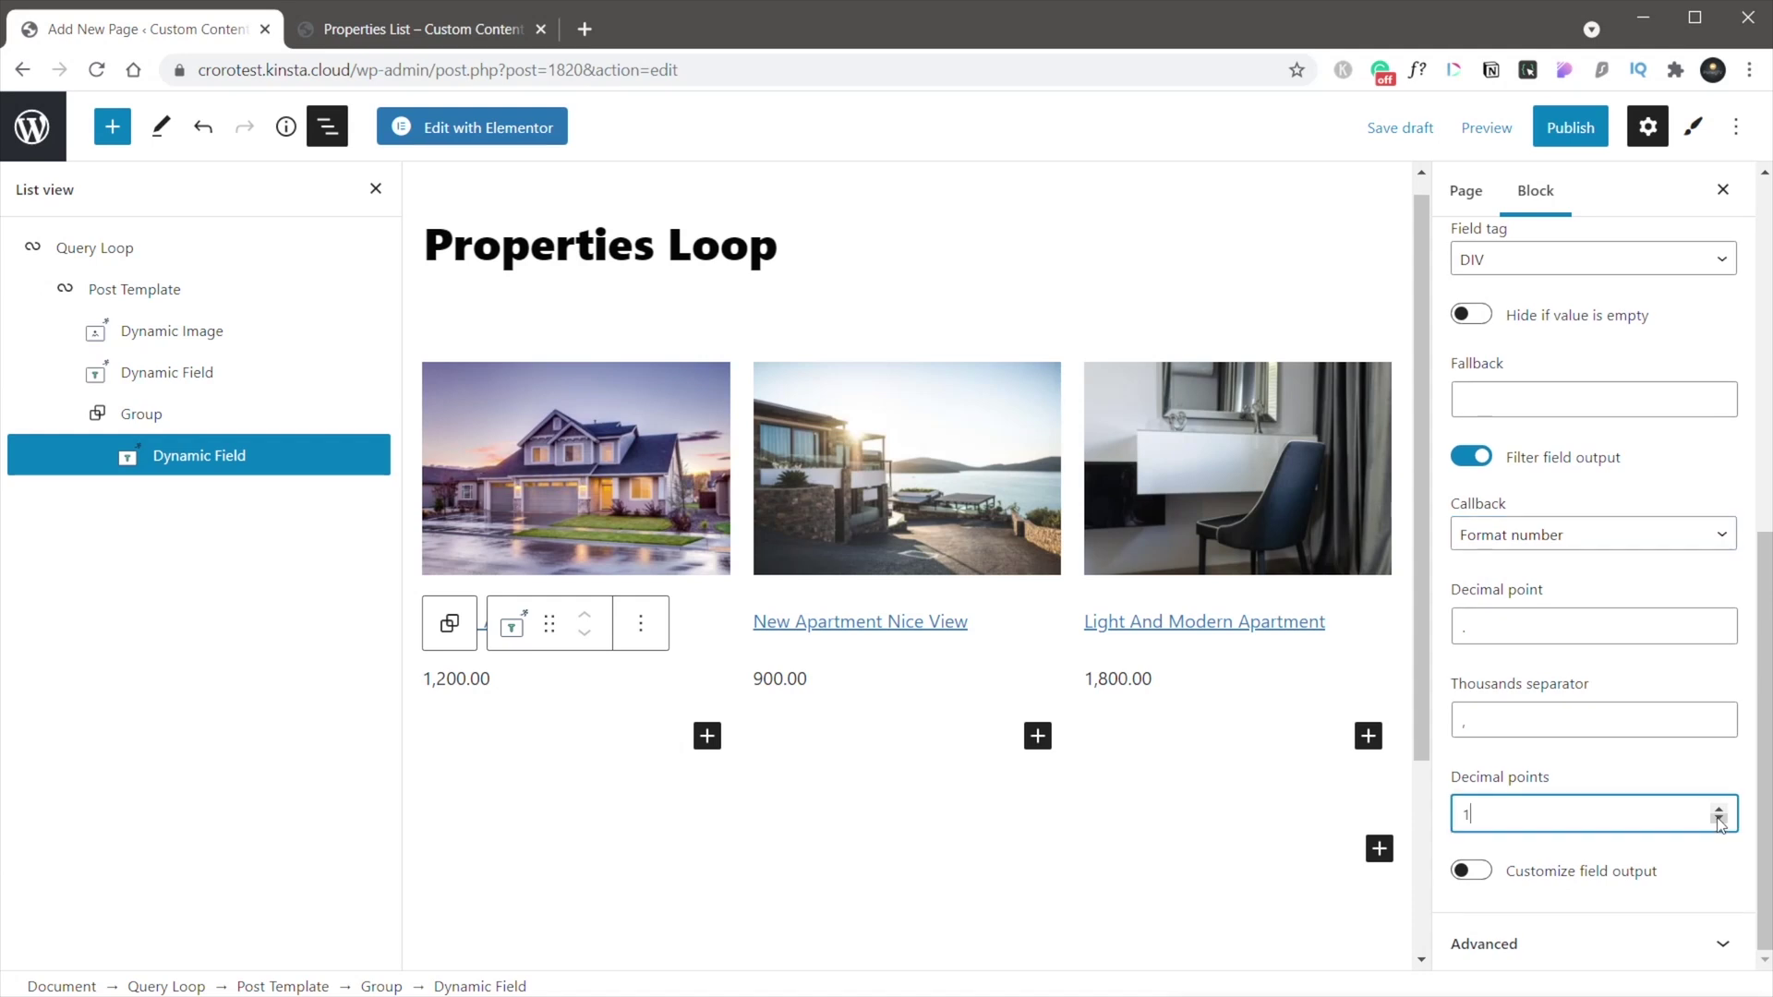
Step: Customize the price field's output with the field format "£%s/"
{"action": "left_click", "coordinate": [1482, 873]}
{"action": "scroll", "coordinate": [1623, 850], "scroll_direction": "down", "scroll_amount": 2}
{"action": "left_click", "coordinate": [1474, 806]}
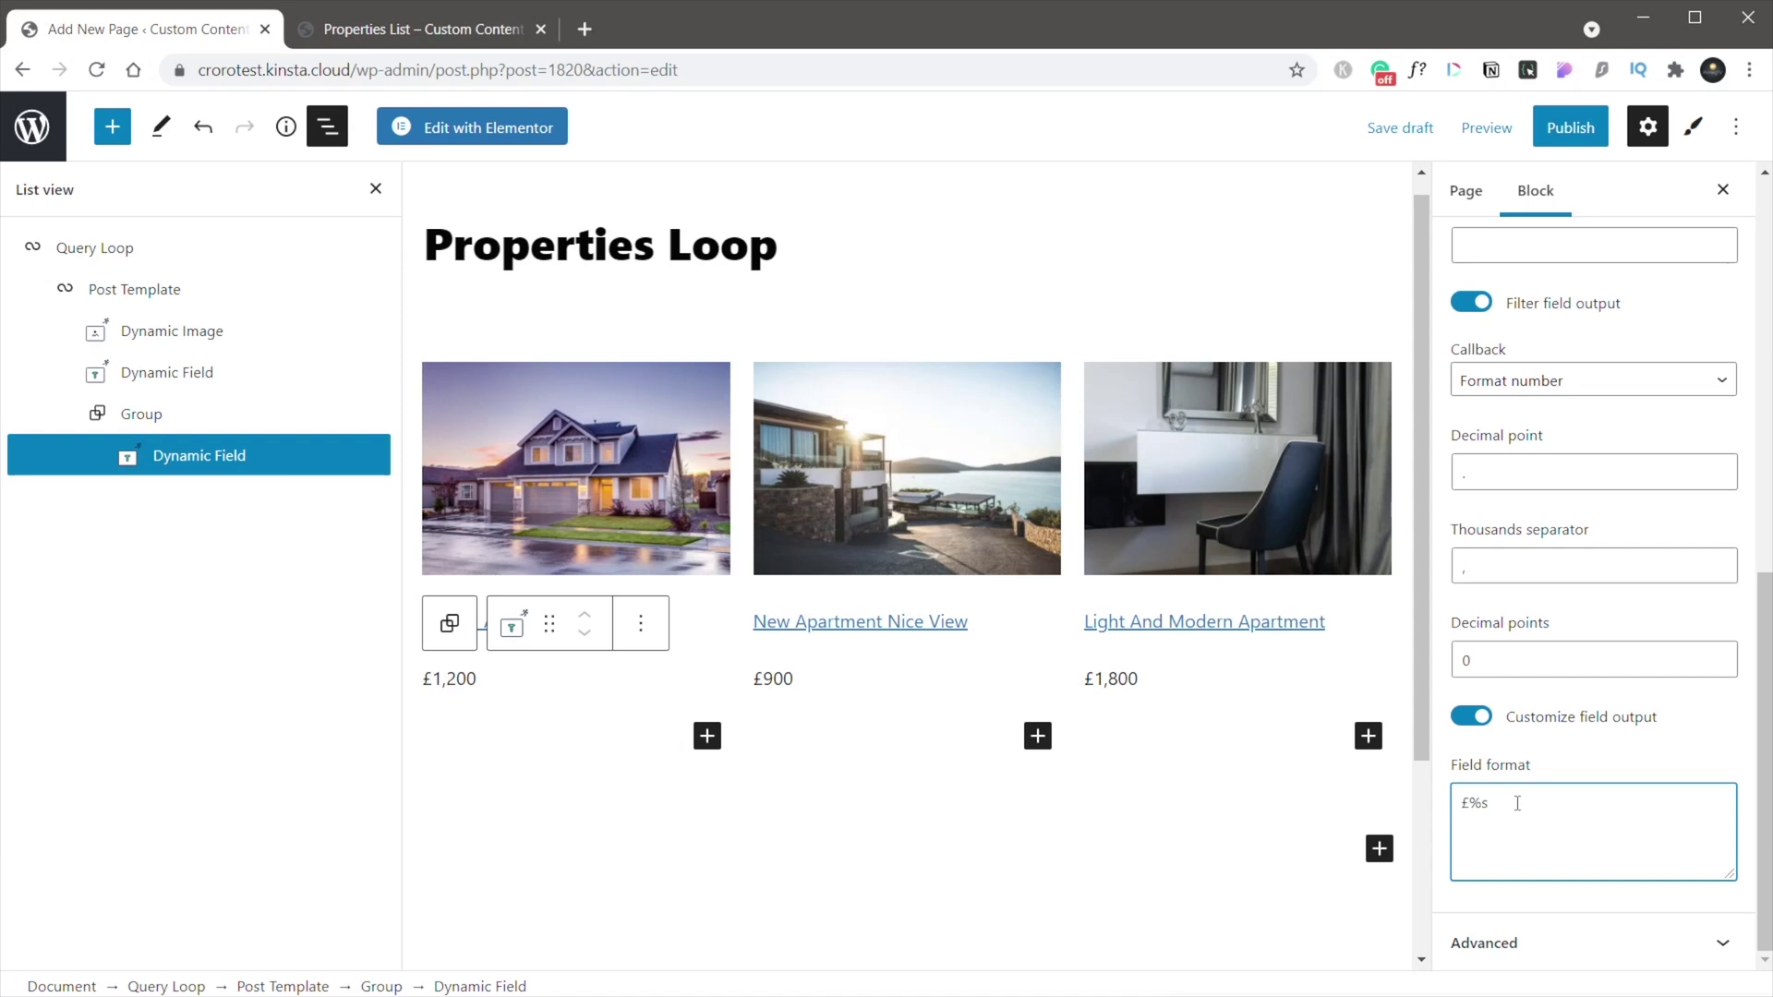
{"action": "type", "text": "£%s/mo"}
{"action": "left_click", "coordinate": [1529, 658]}
Step: Check the Properties List preview page for reference and insert a 33 / 33 / 33 Columns block below the price in the Group
{"action": "key", "text": "ctrl+Tab"}
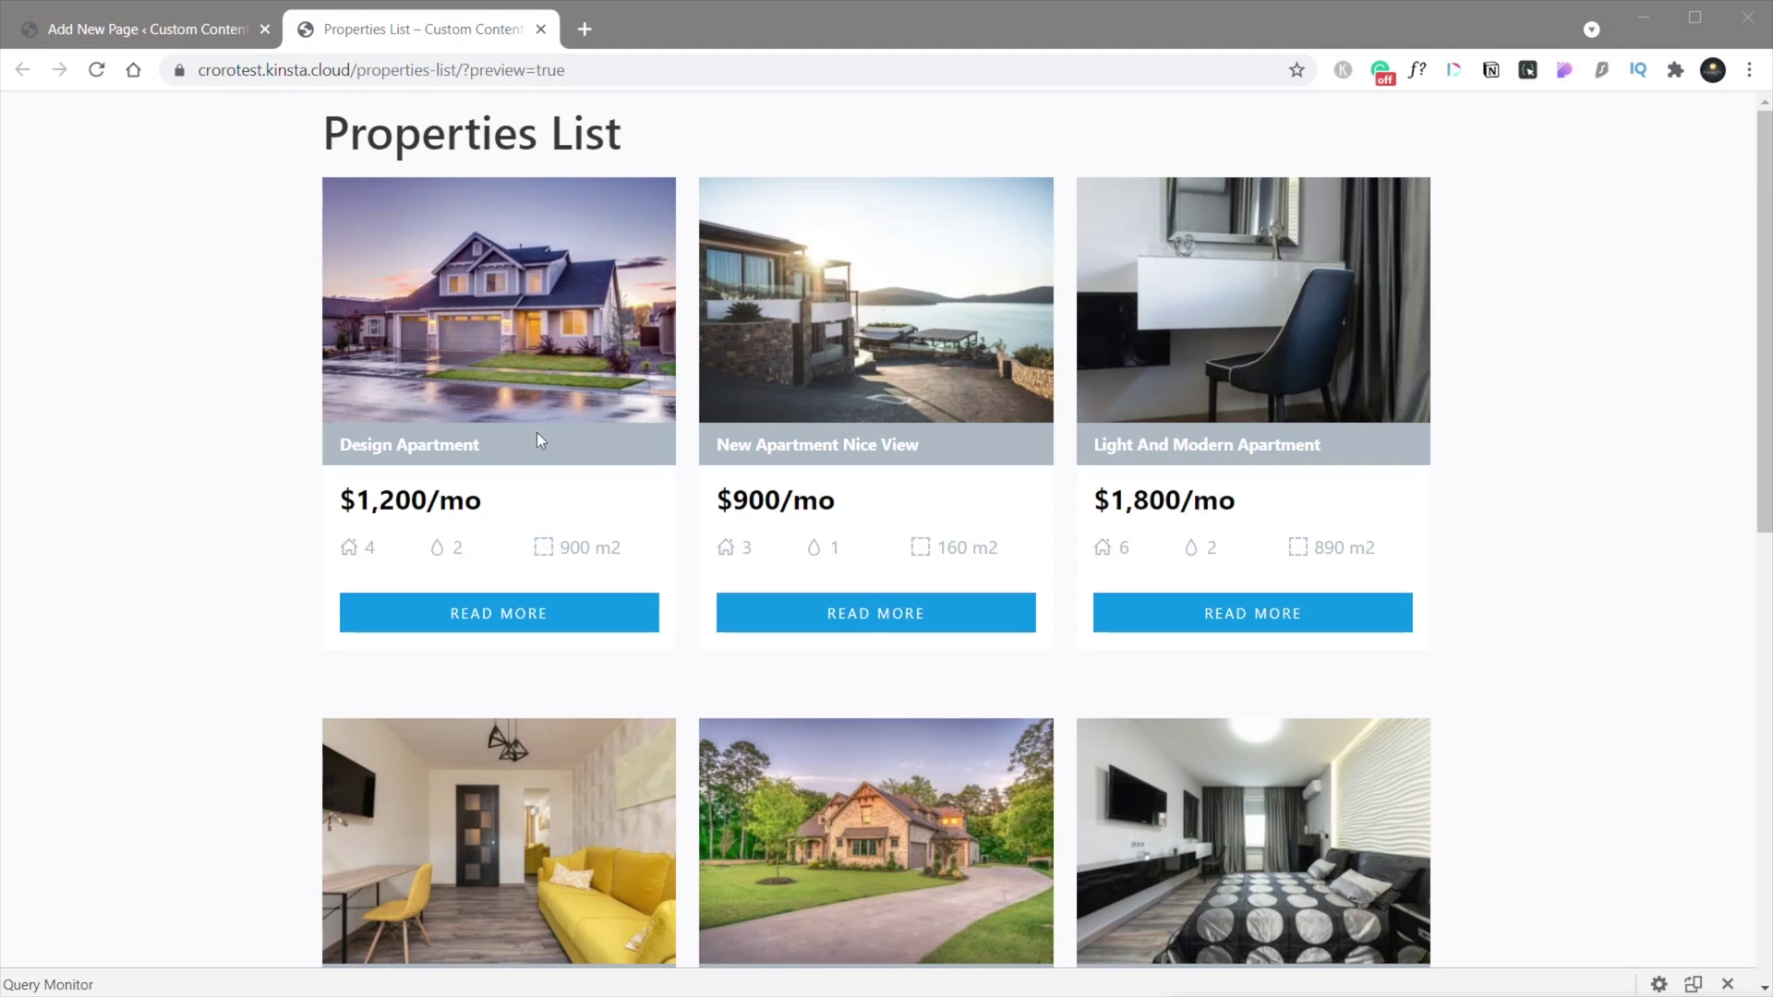
{"action": "left_click", "coordinate": [104, 32]}
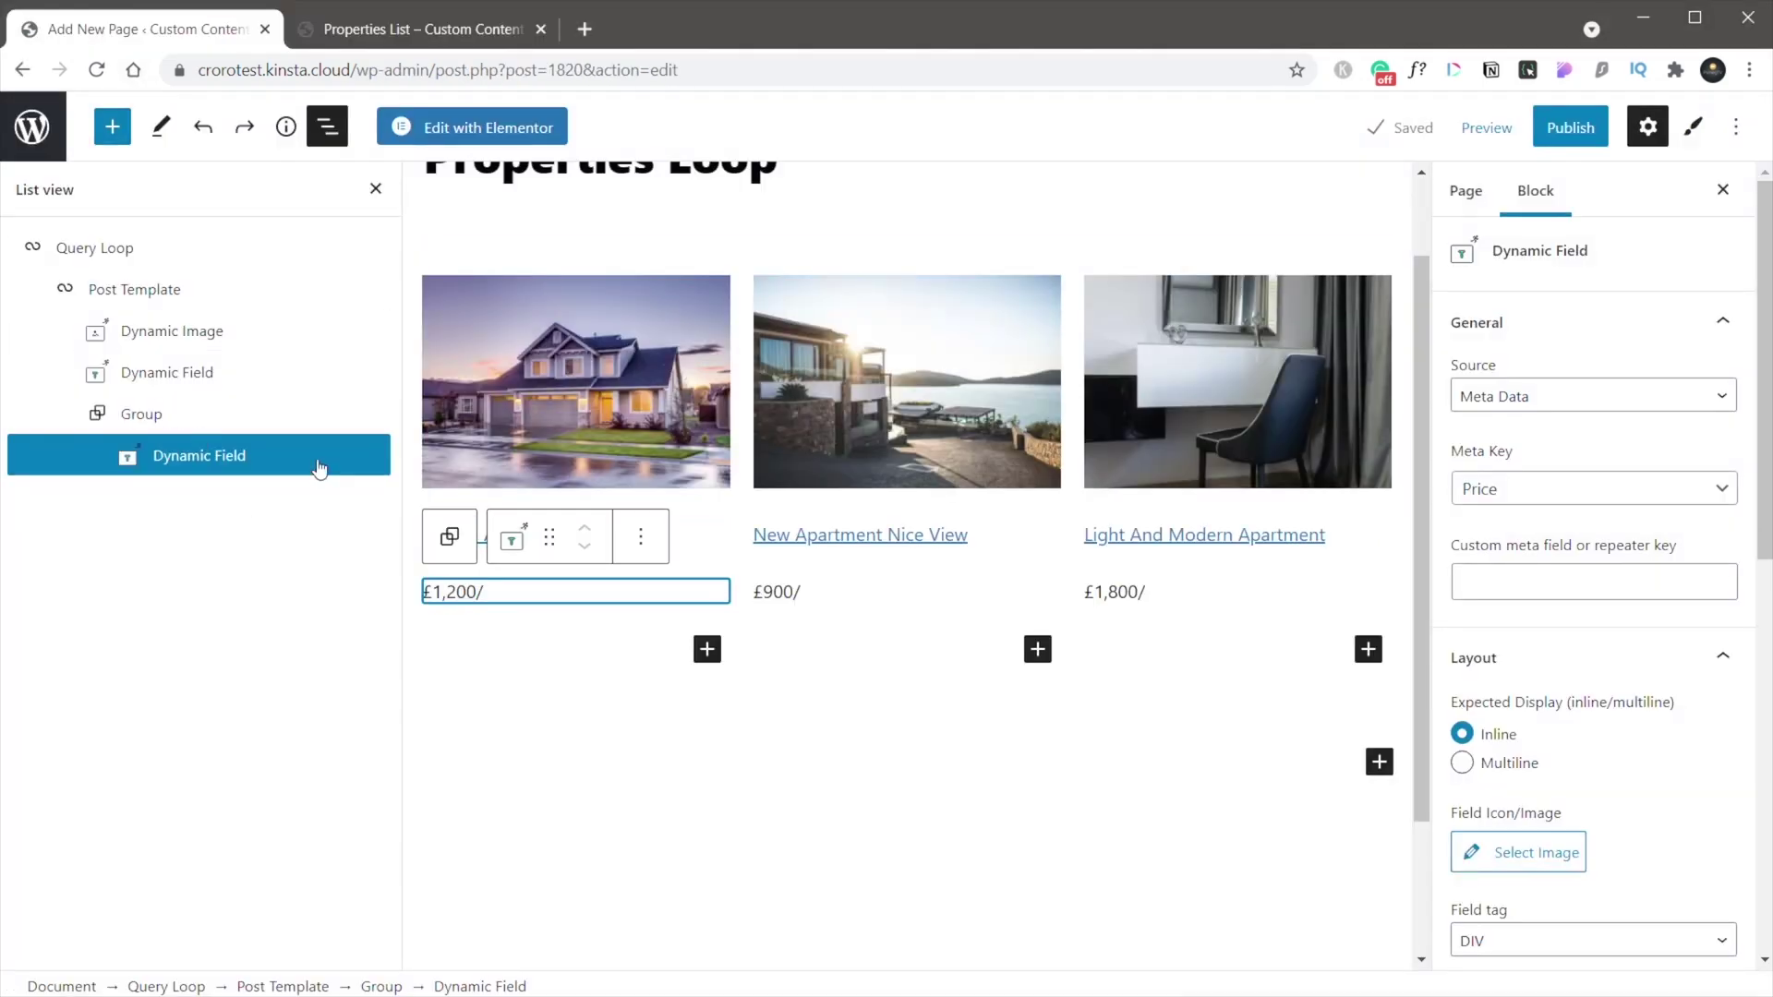
{"action": "left_click", "coordinate": [113, 130]}
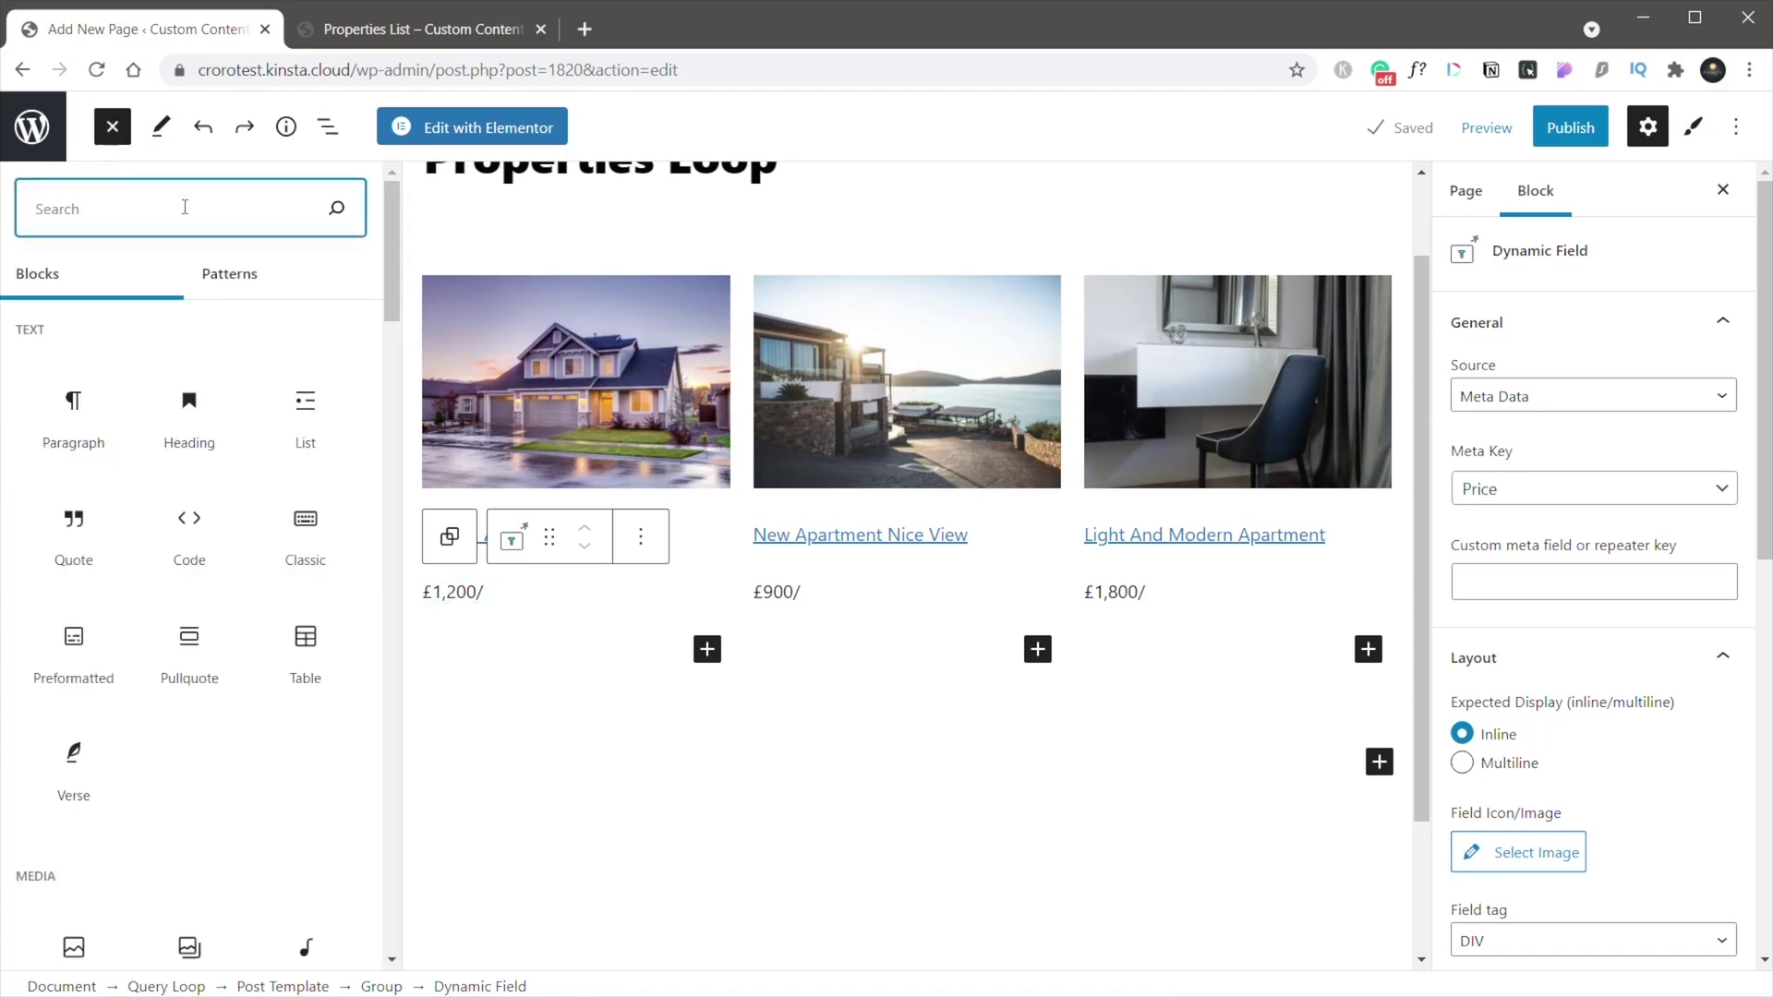
{"action": "type", "text": "colum"}
{"action": "left_click", "coordinate": [60, 337]}
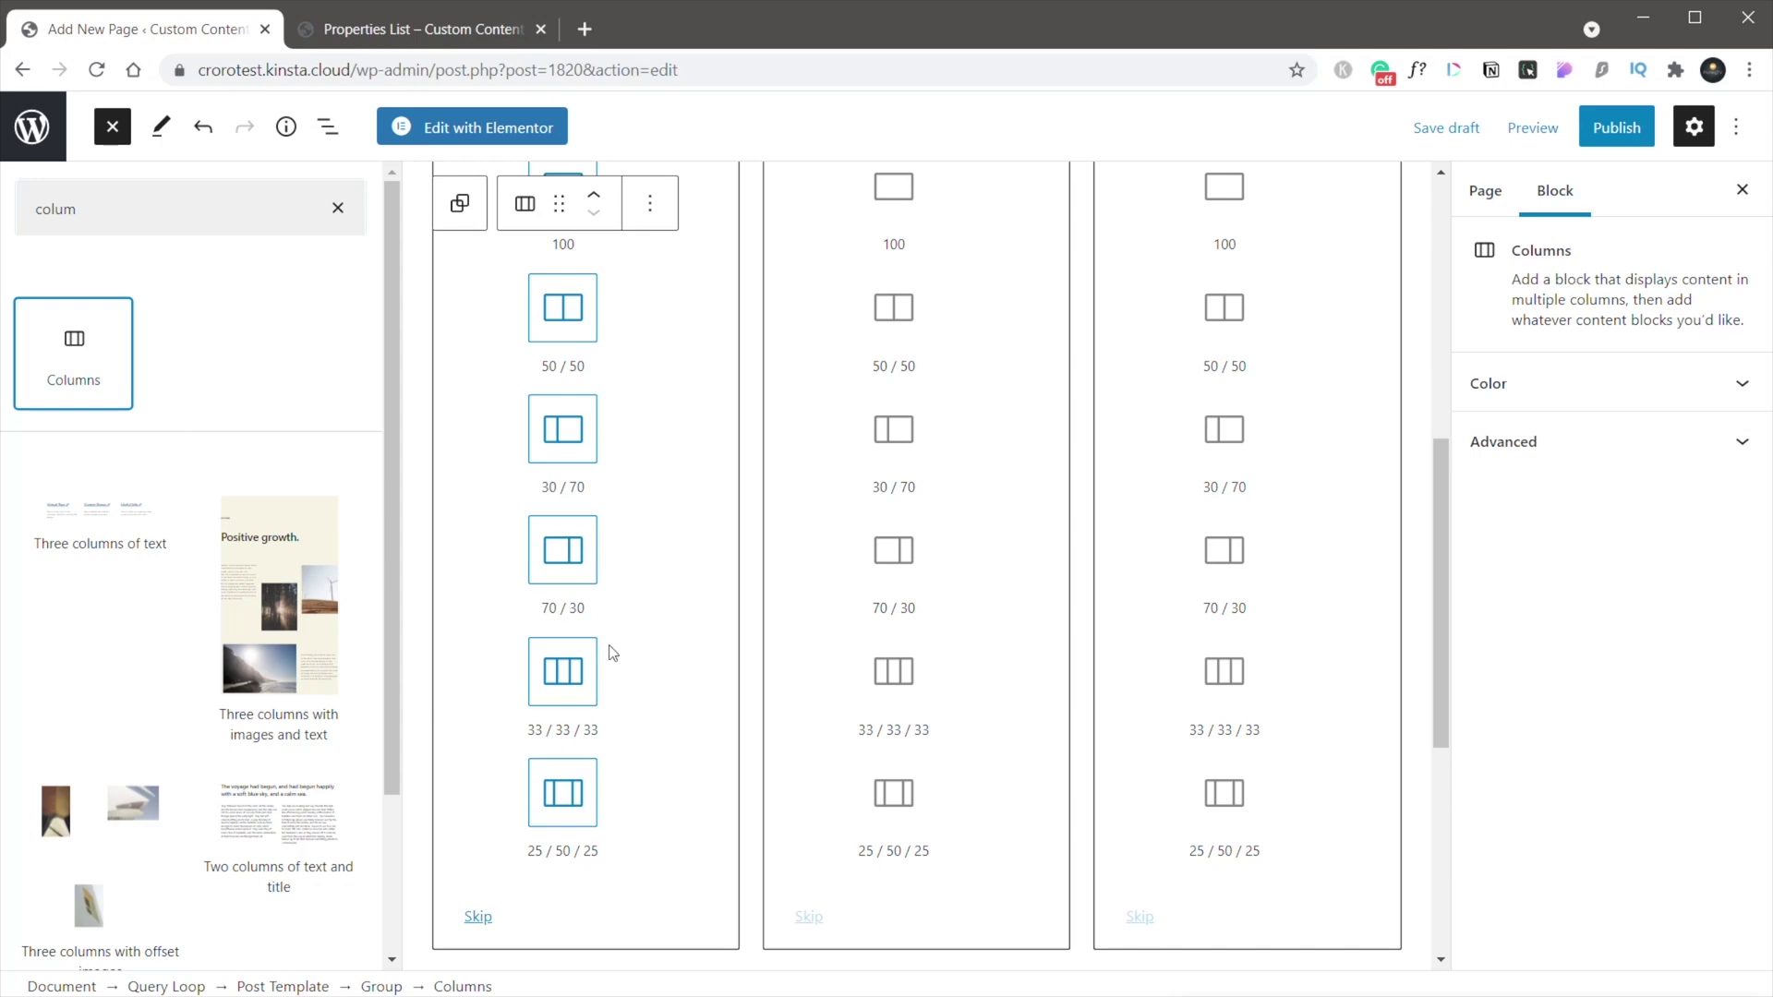
{"action": "left_click", "coordinate": [565, 670]}
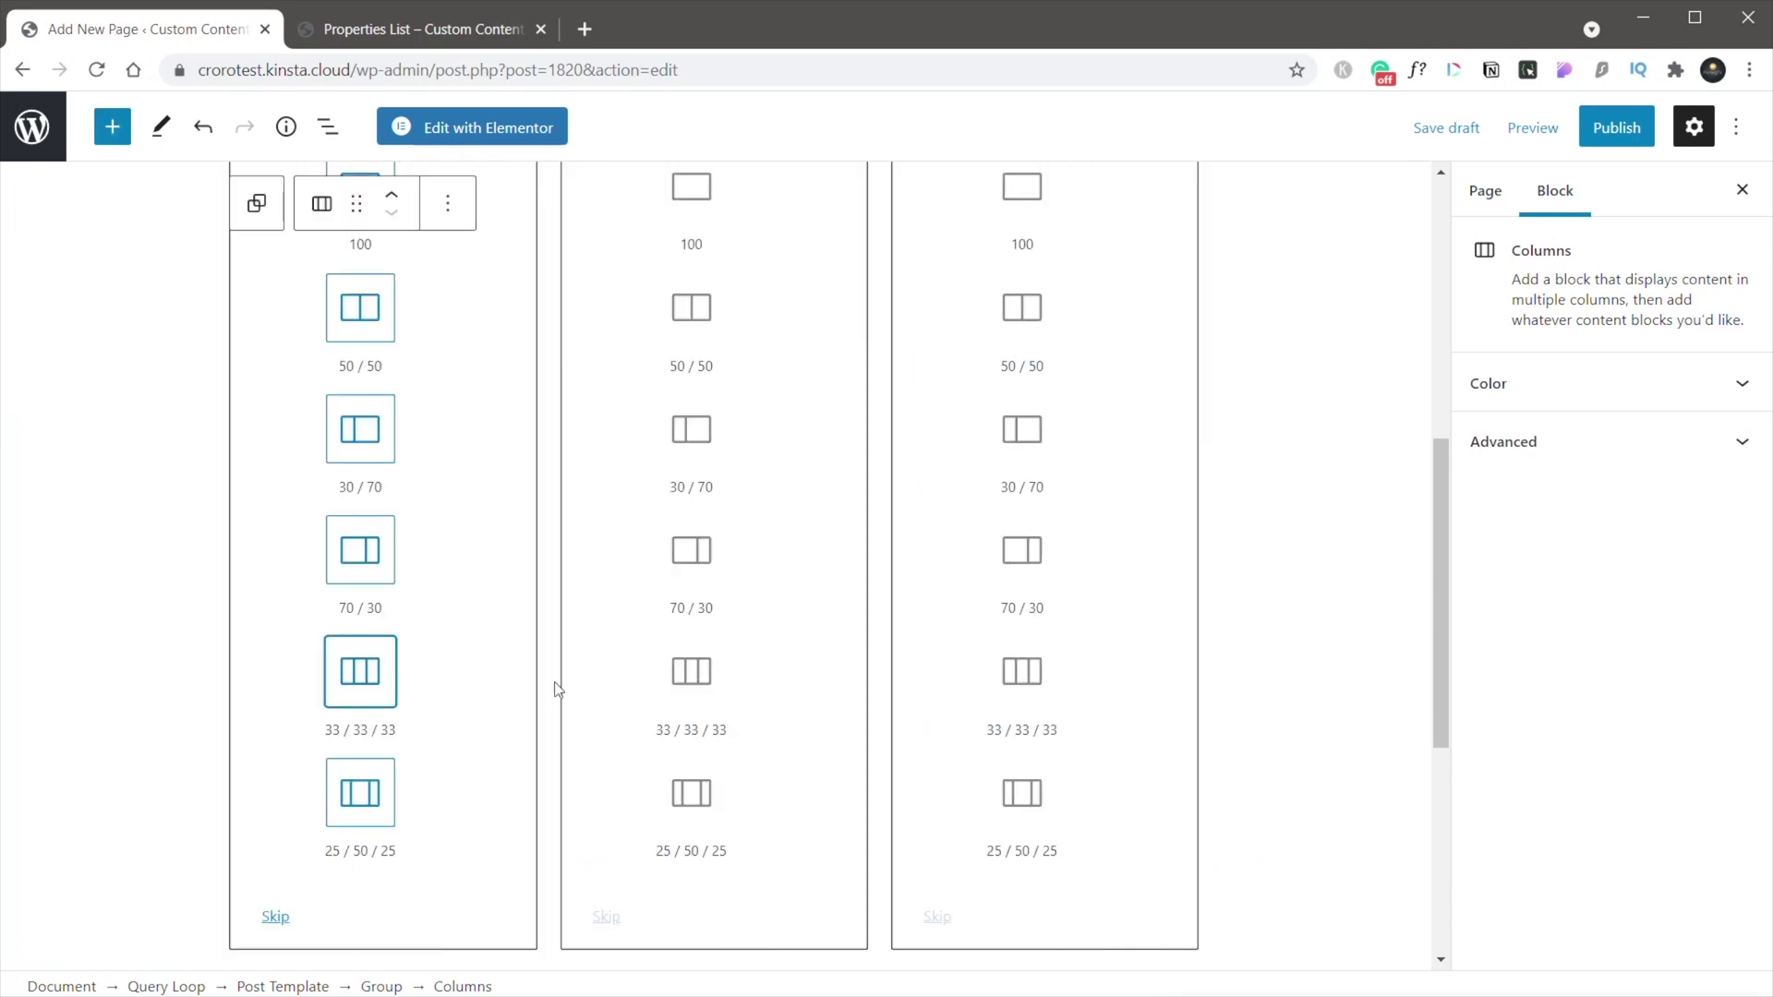
{"action": "left_click", "coordinate": [375, 683]}
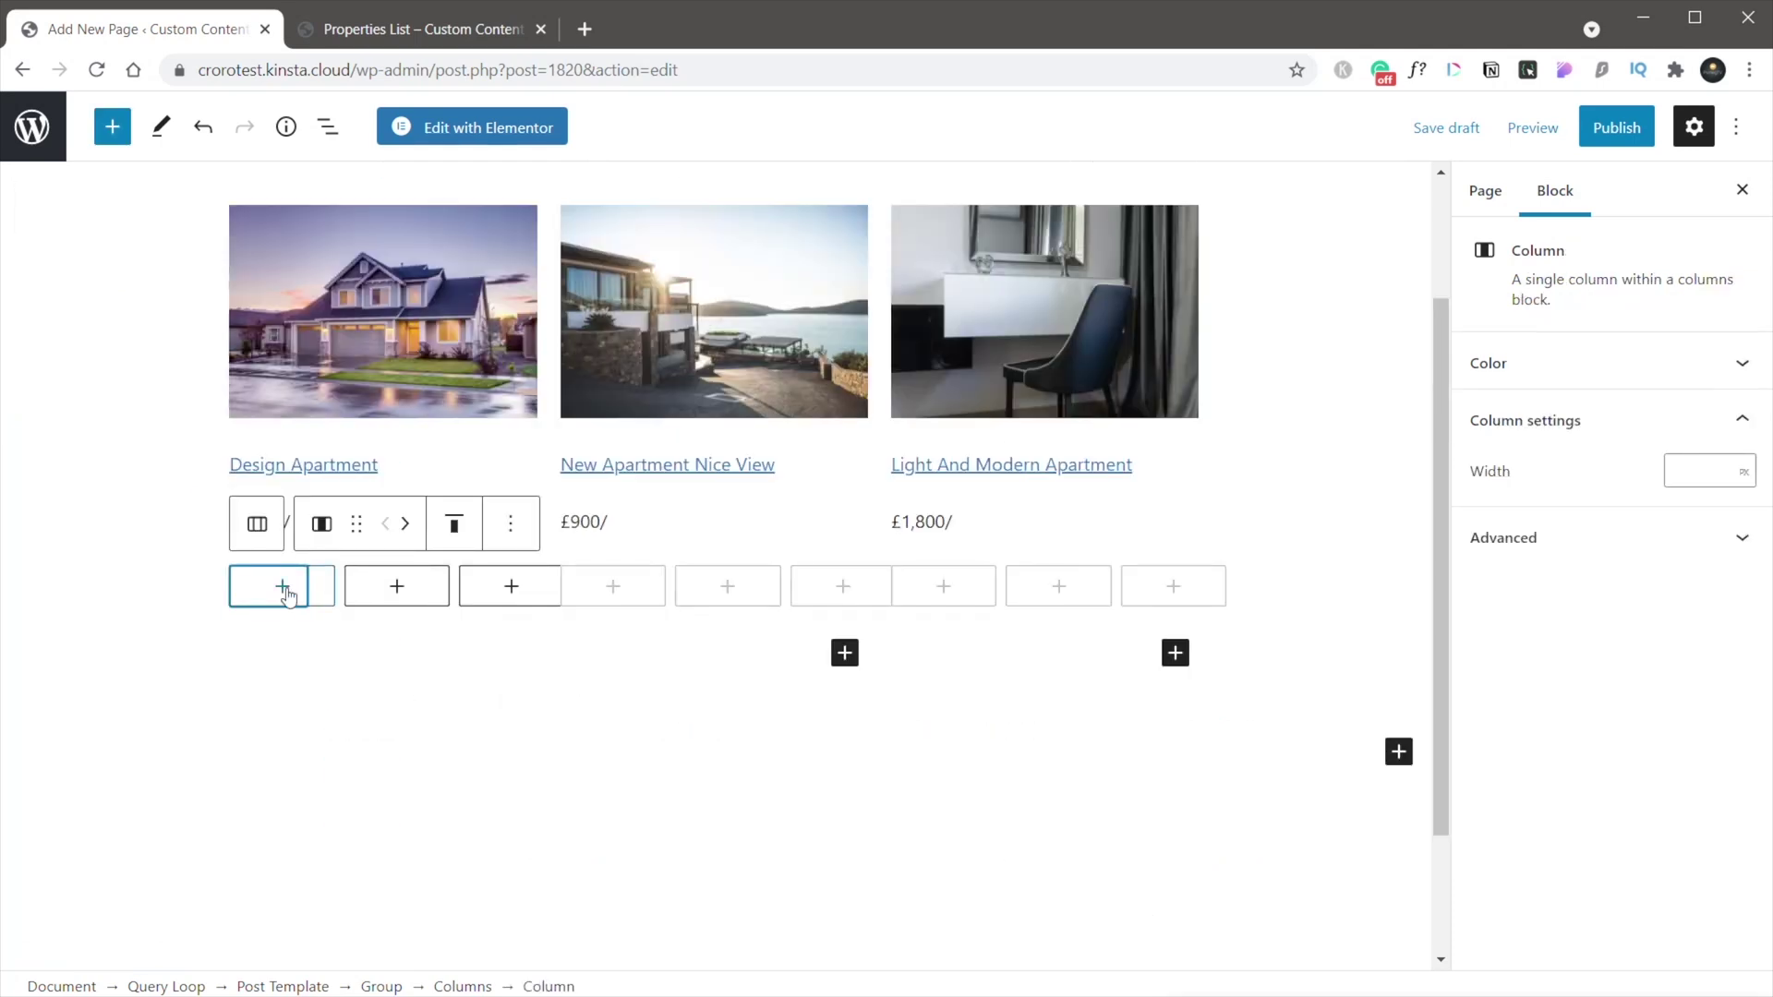
Step: Add a Dynamic Field block to the first column with Meta Data as its source and the Properties field Rooms as its meta key
{"action": "left_click", "coordinate": [328, 126]}
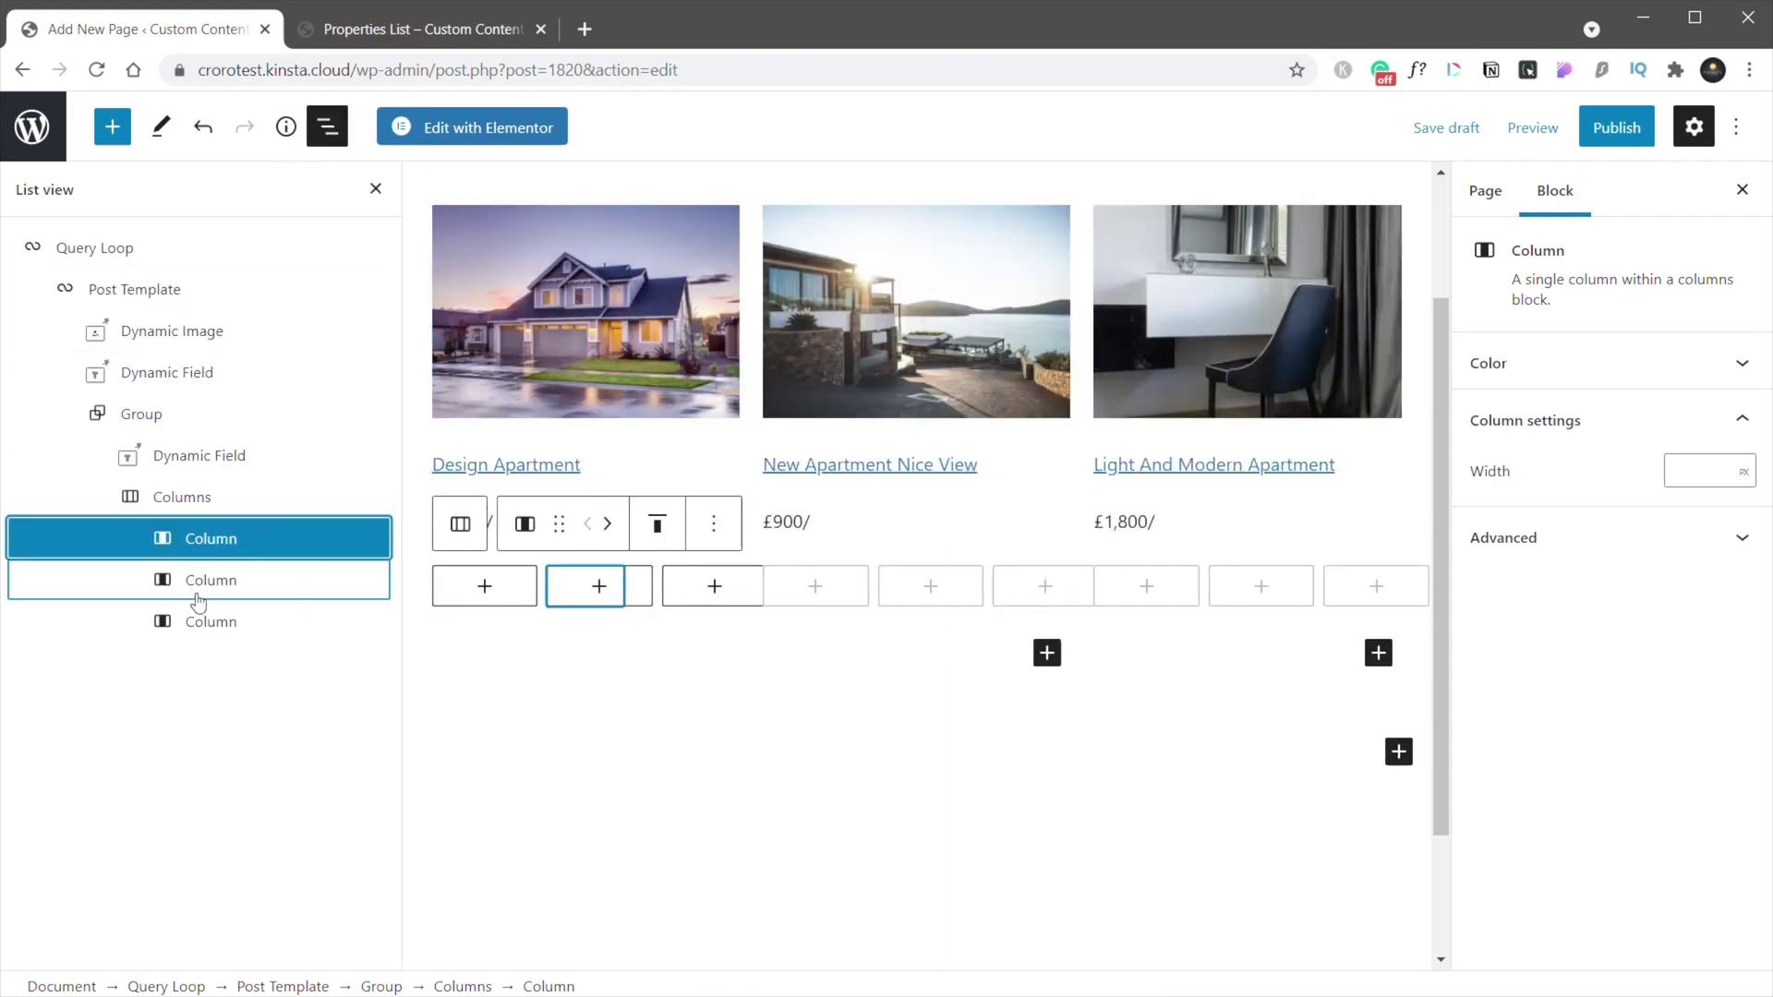
{"action": "left_click", "coordinate": [214, 547]}
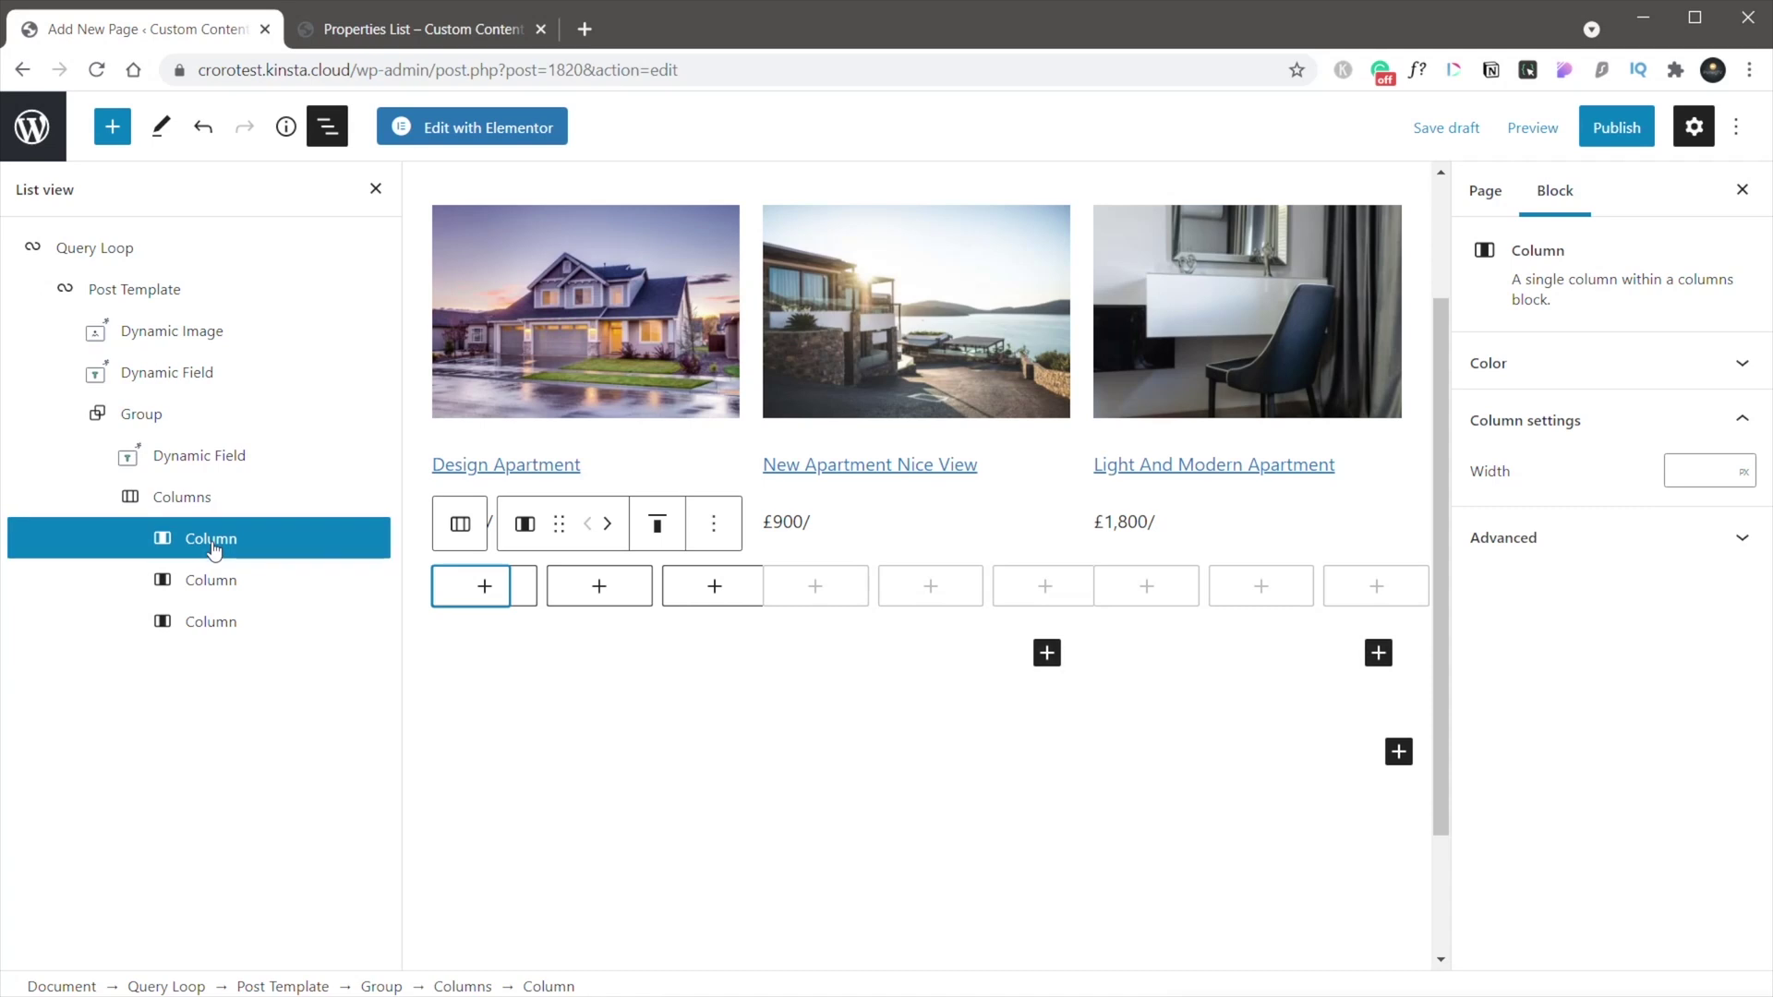
{"action": "left_click", "coordinate": [486, 591]}
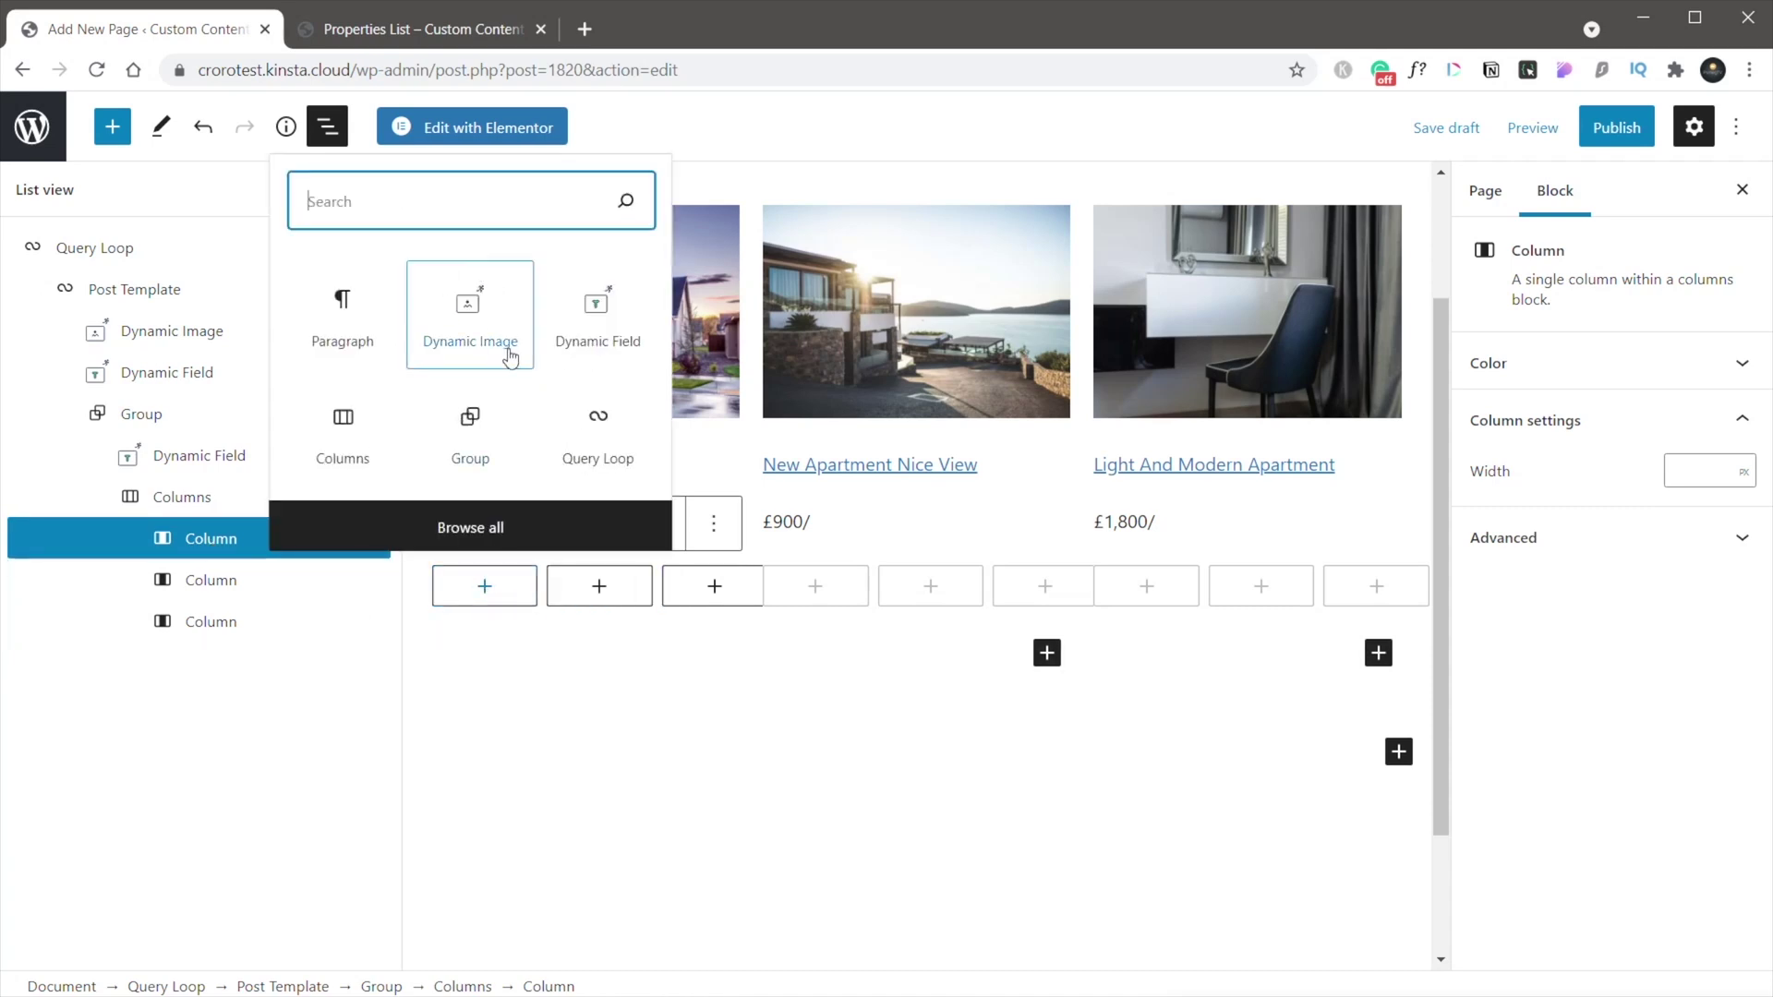
{"action": "left_click", "coordinate": [596, 314]}
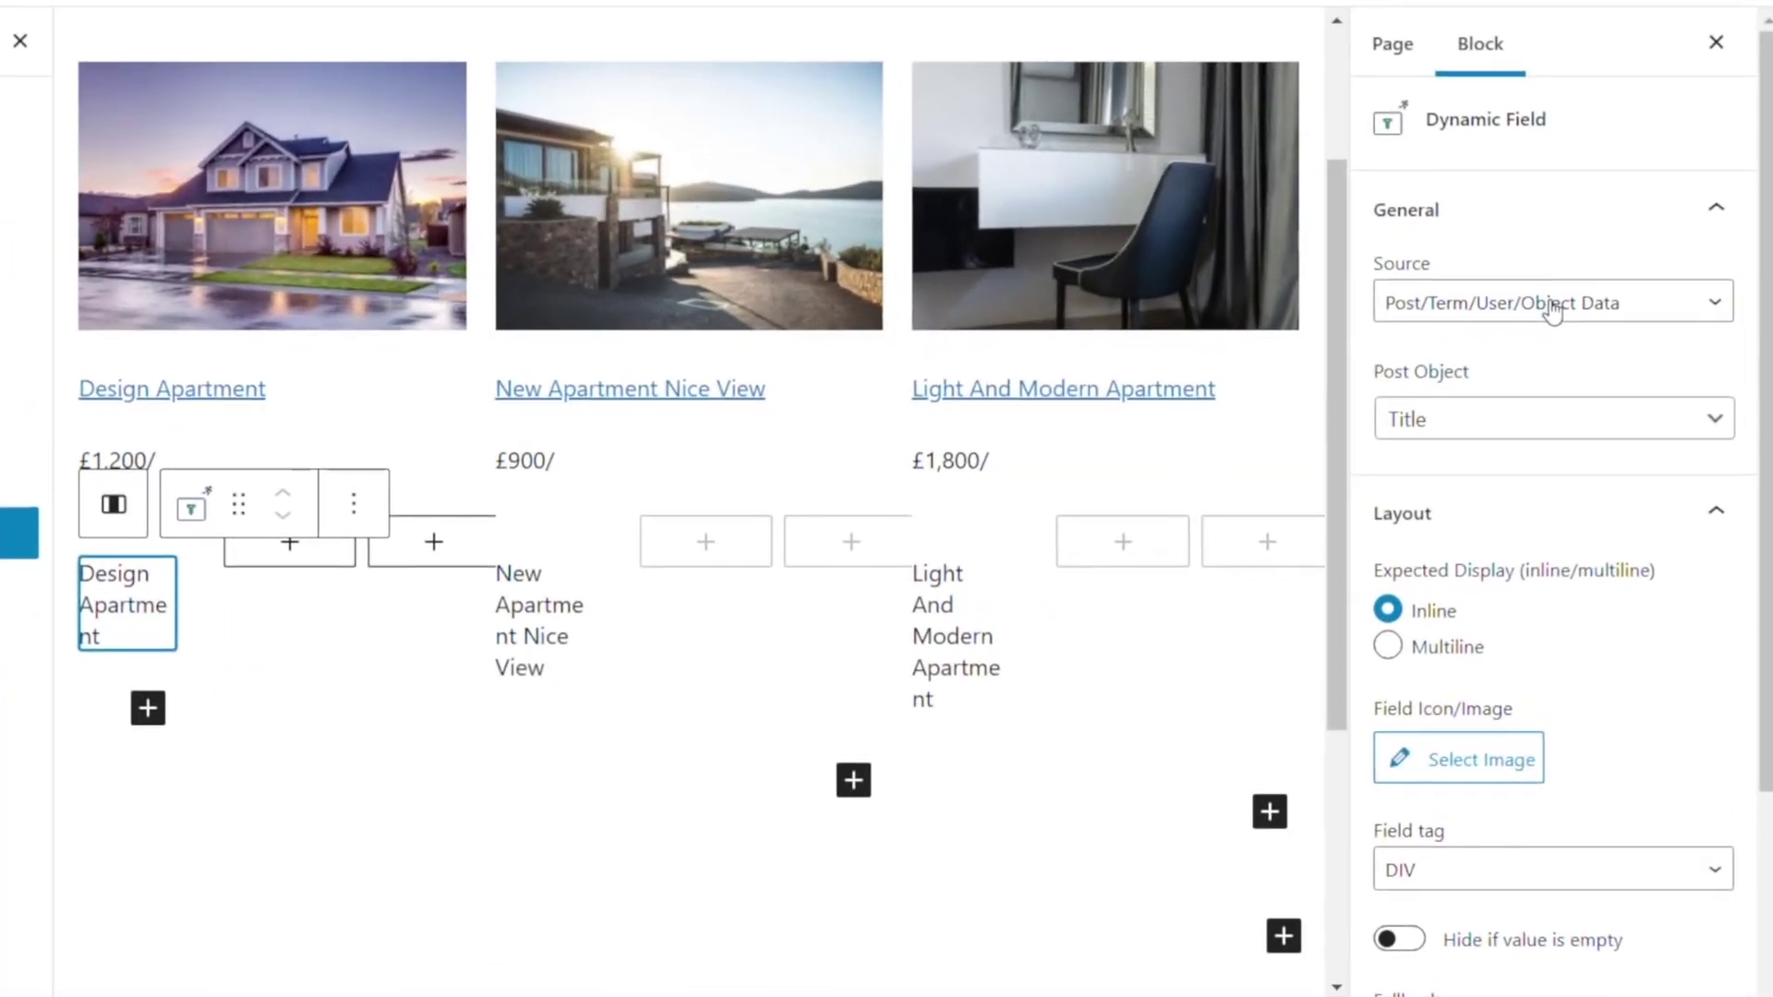
{"action": "left_click", "coordinate": [1559, 397]}
{"action": "left_click", "coordinate": [1525, 362]}
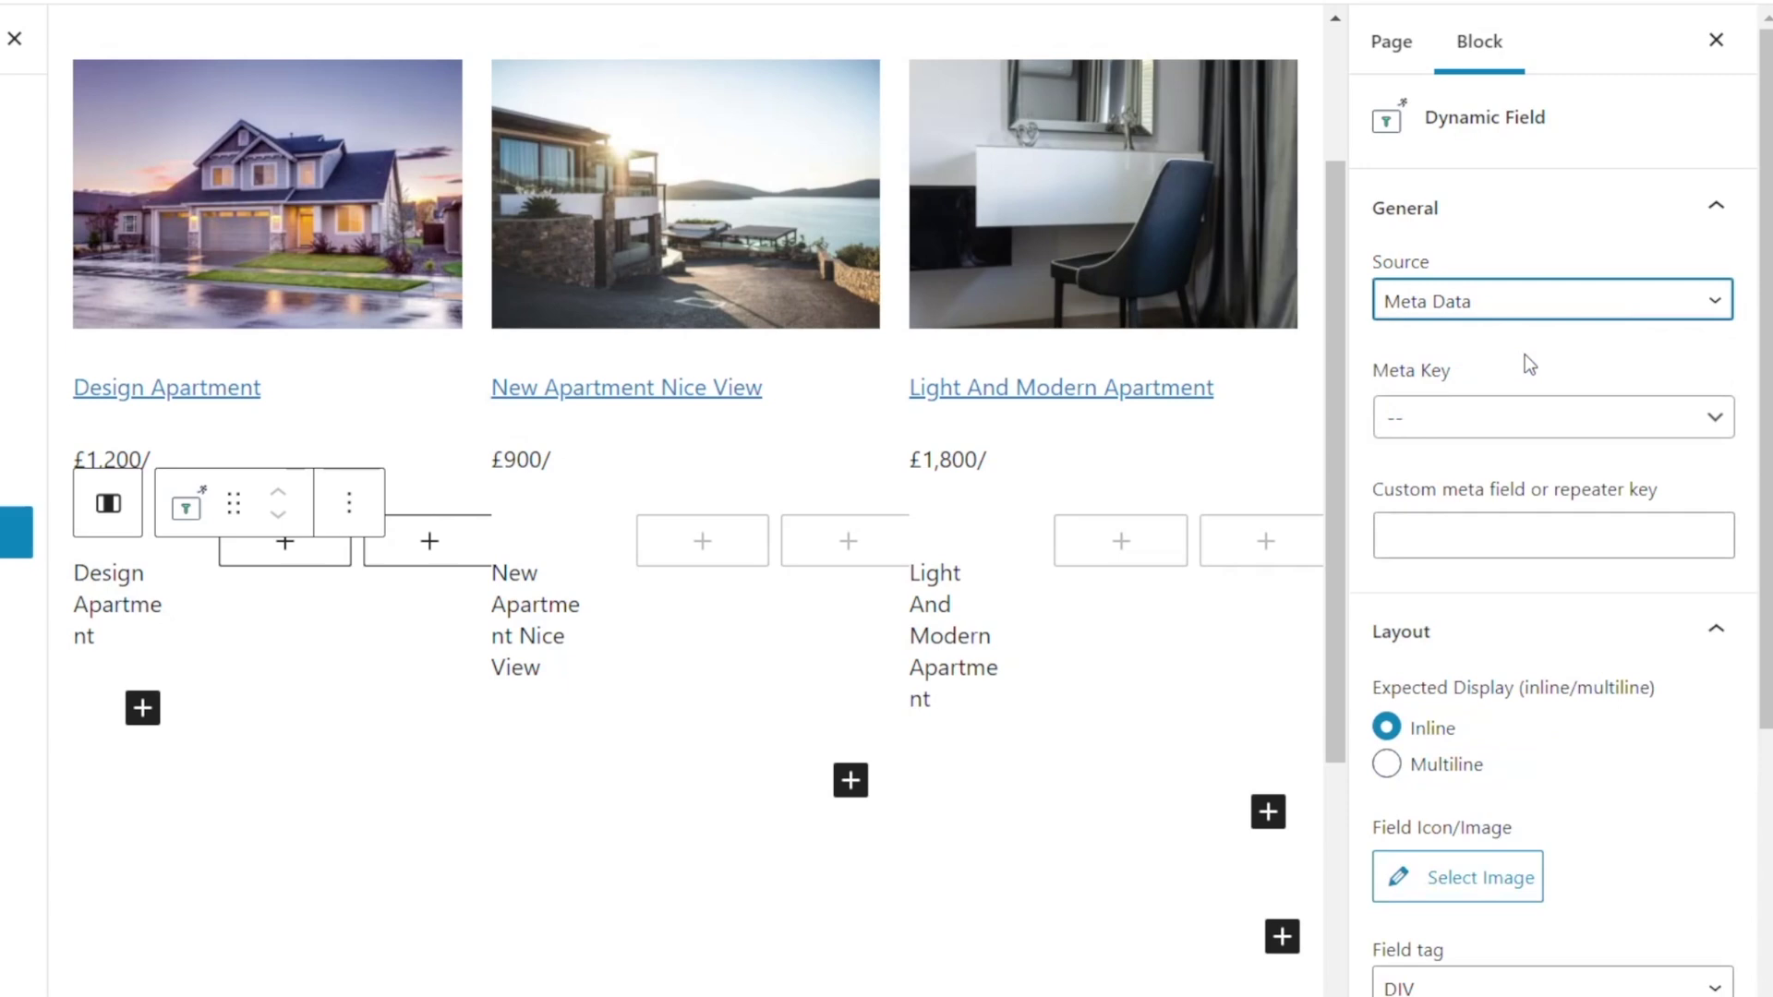
{"action": "left_click", "coordinate": [1535, 418]}
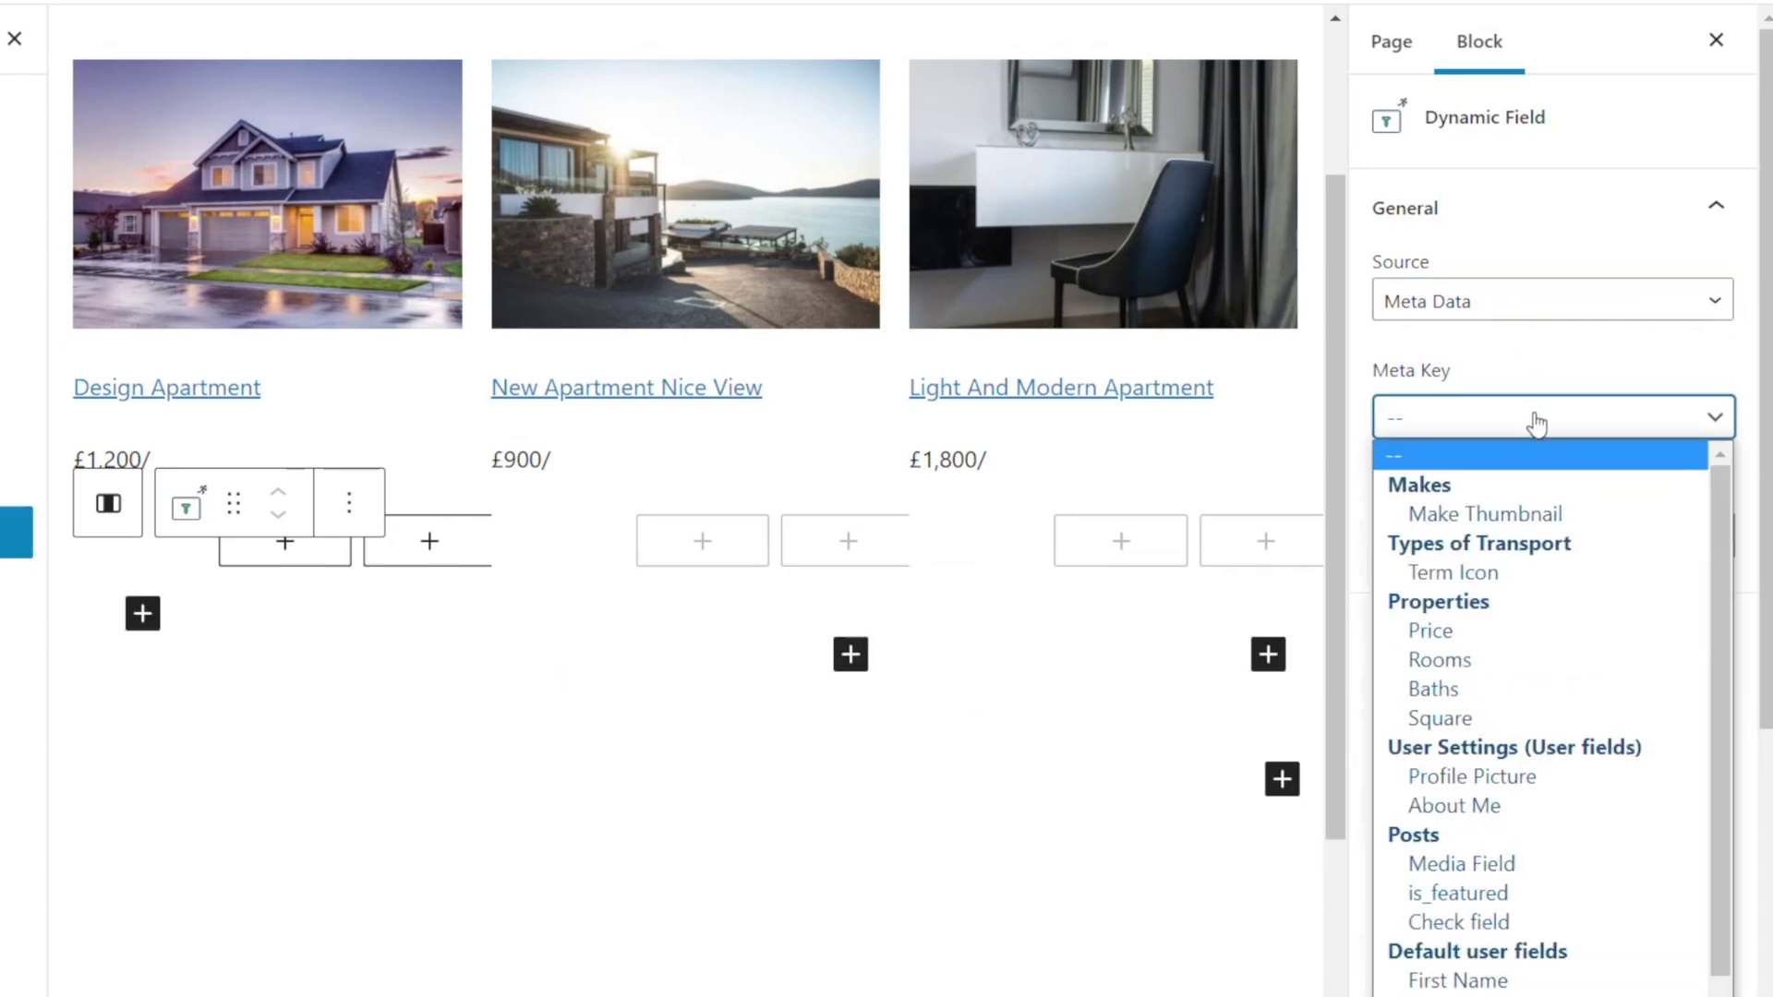
{"action": "left_click", "coordinate": [1521, 661]}
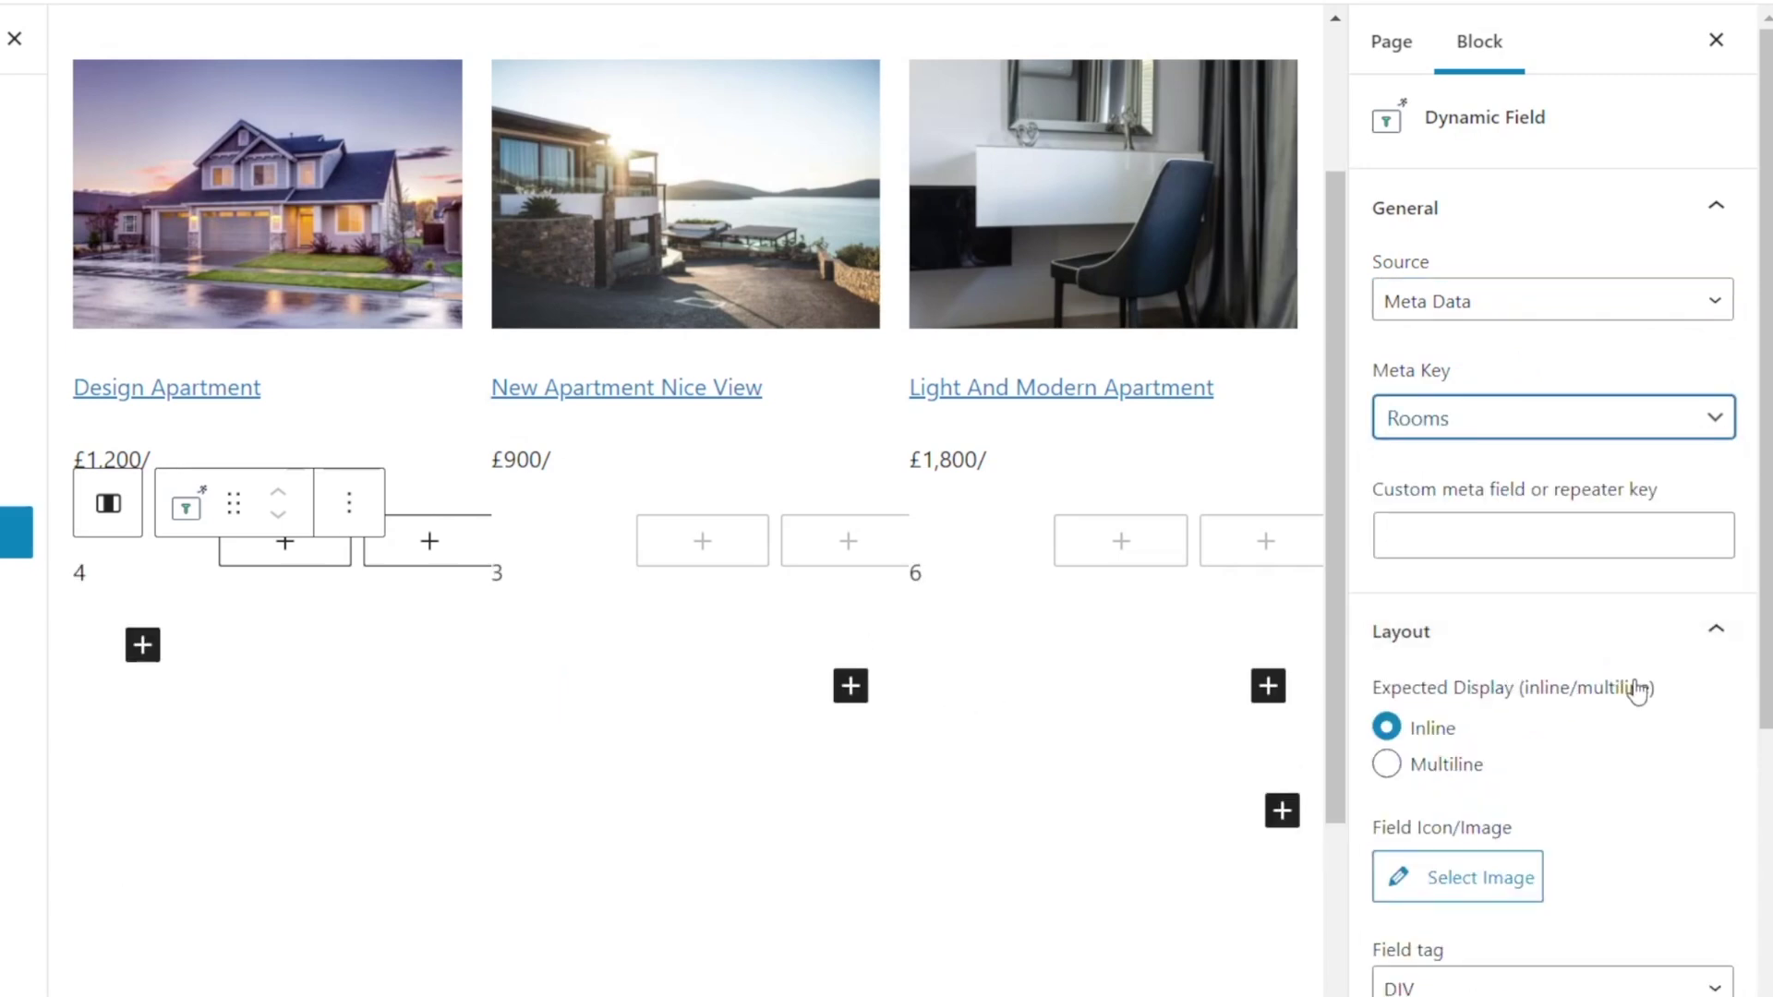
Step: Set the Rooms field's icon to the house image iconmonstr-home-7.svg from the media library
{"action": "scroll", "coordinate": [1636, 685], "scroll_direction": "down", "scroll_amount": 3}
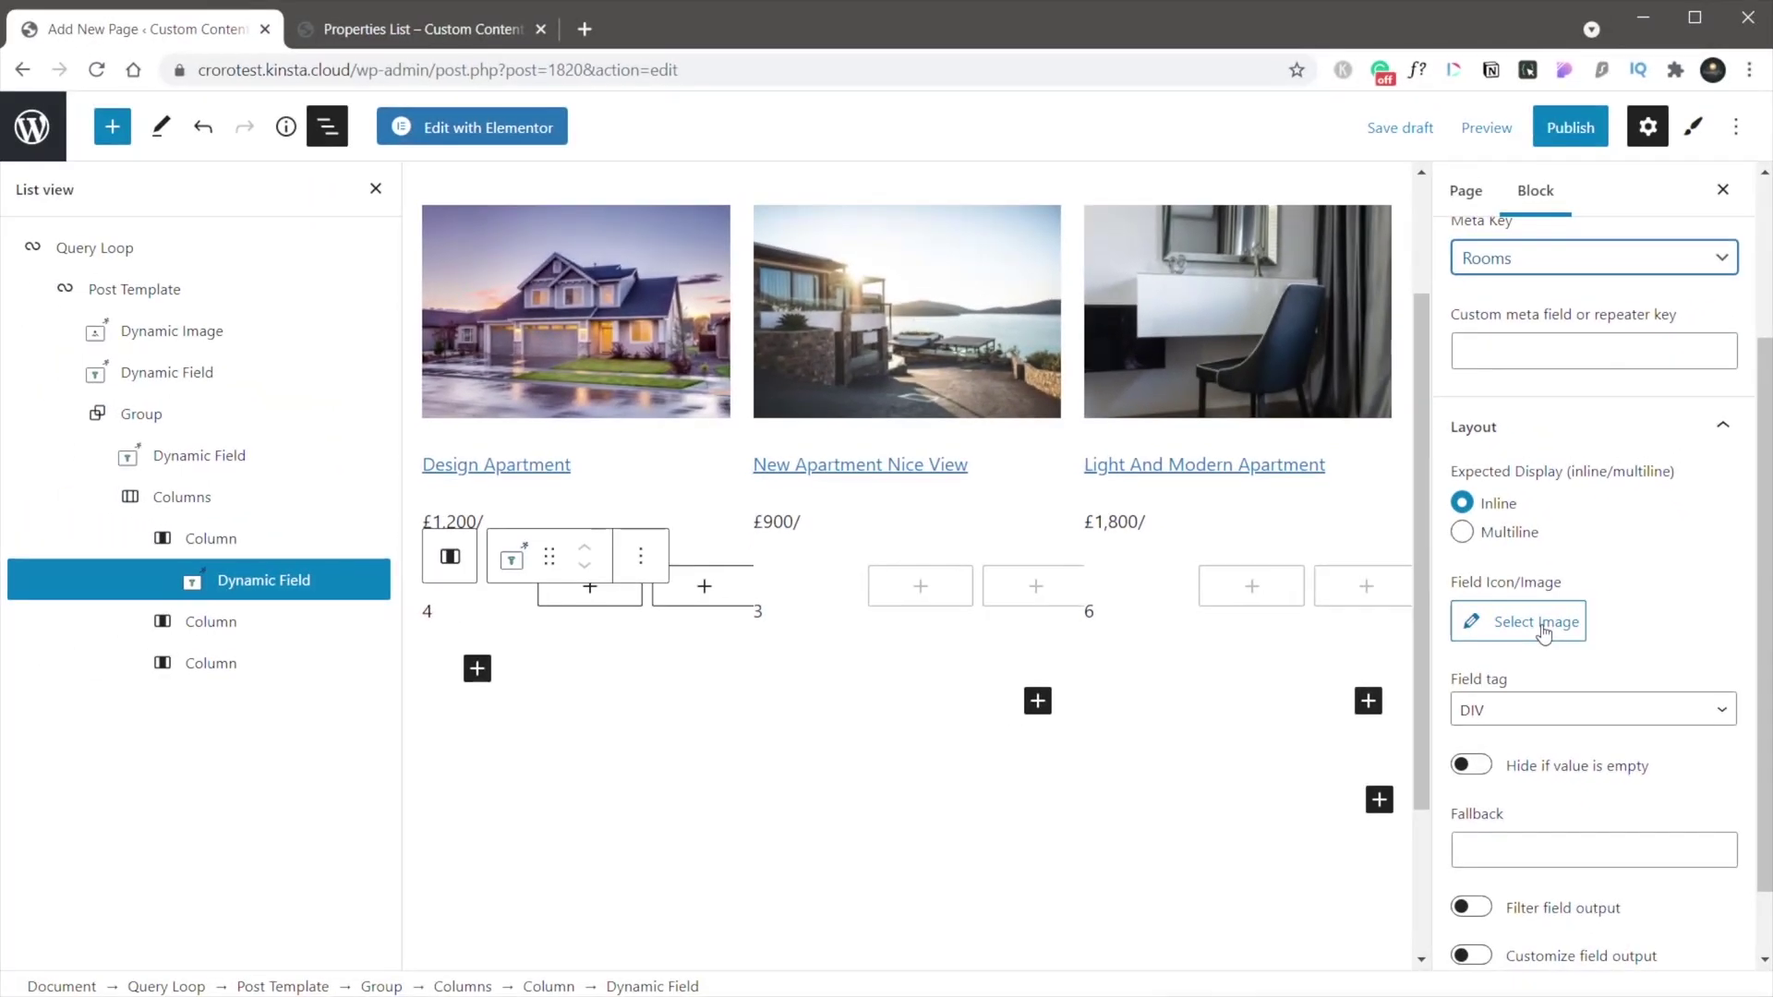
{"action": "left_click", "coordinate": [1543, 624]}
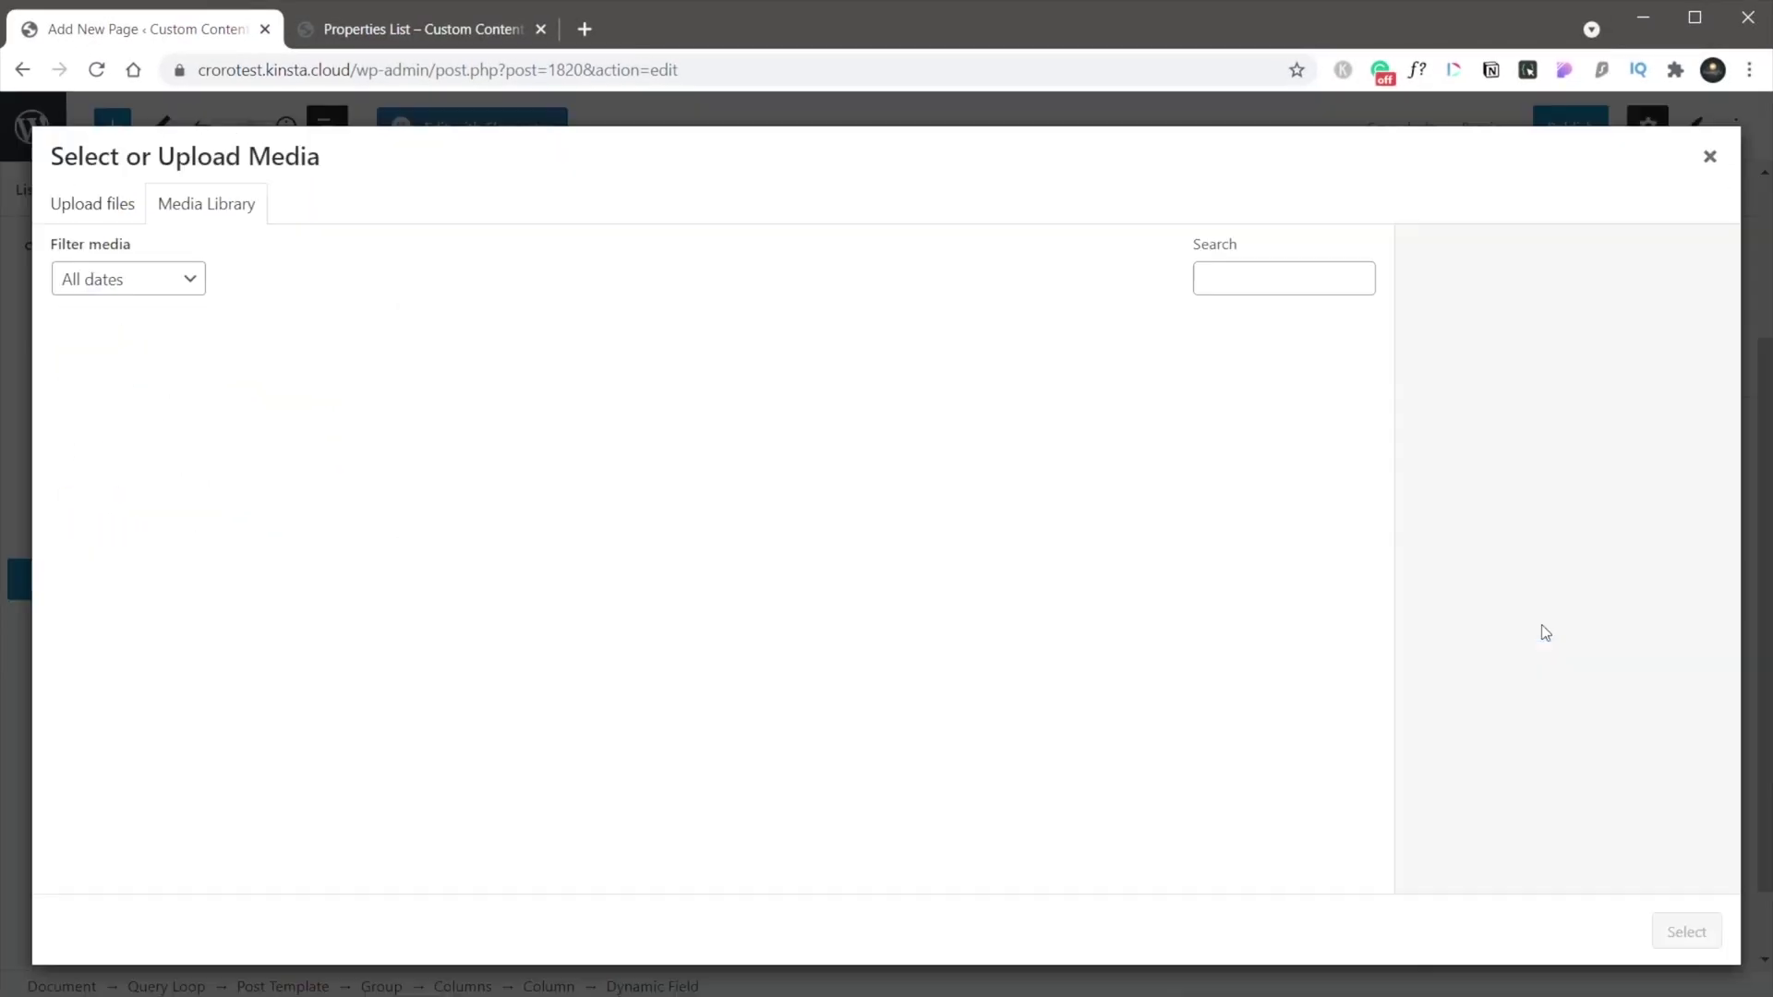
{"action": "left_click", "coordinate": [136, 411]}
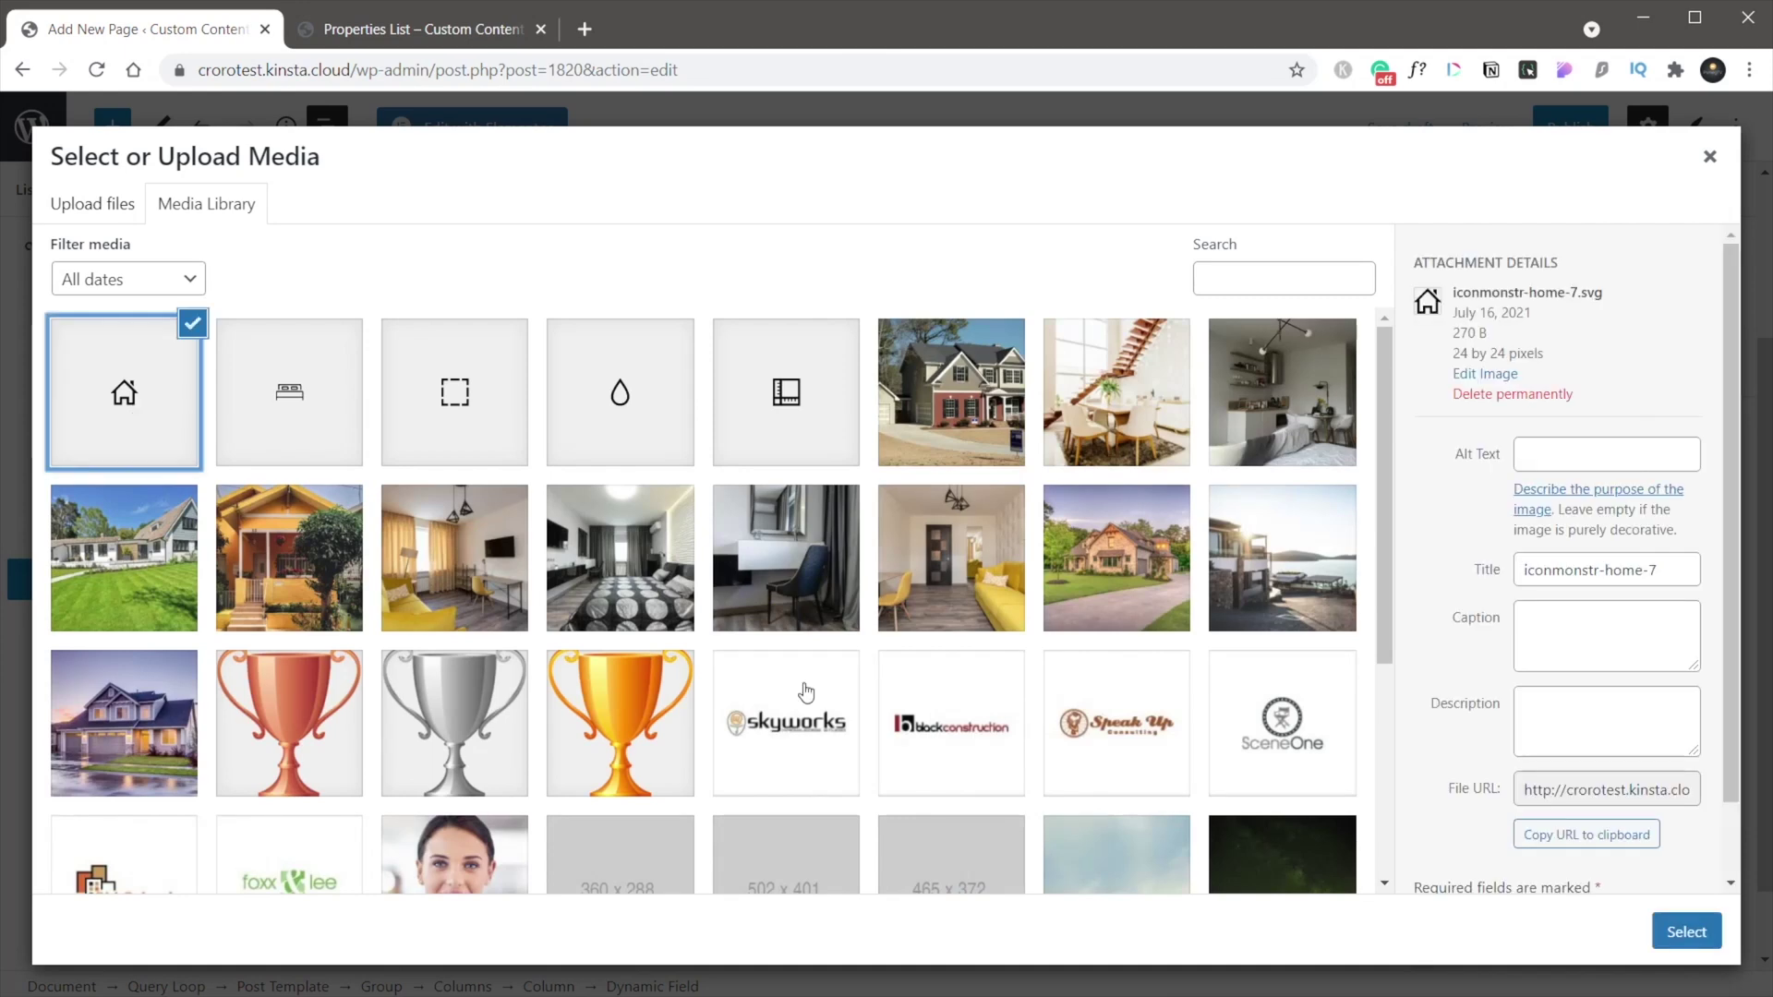
{"action": "left_click", "coordinate": [1686, 932]}
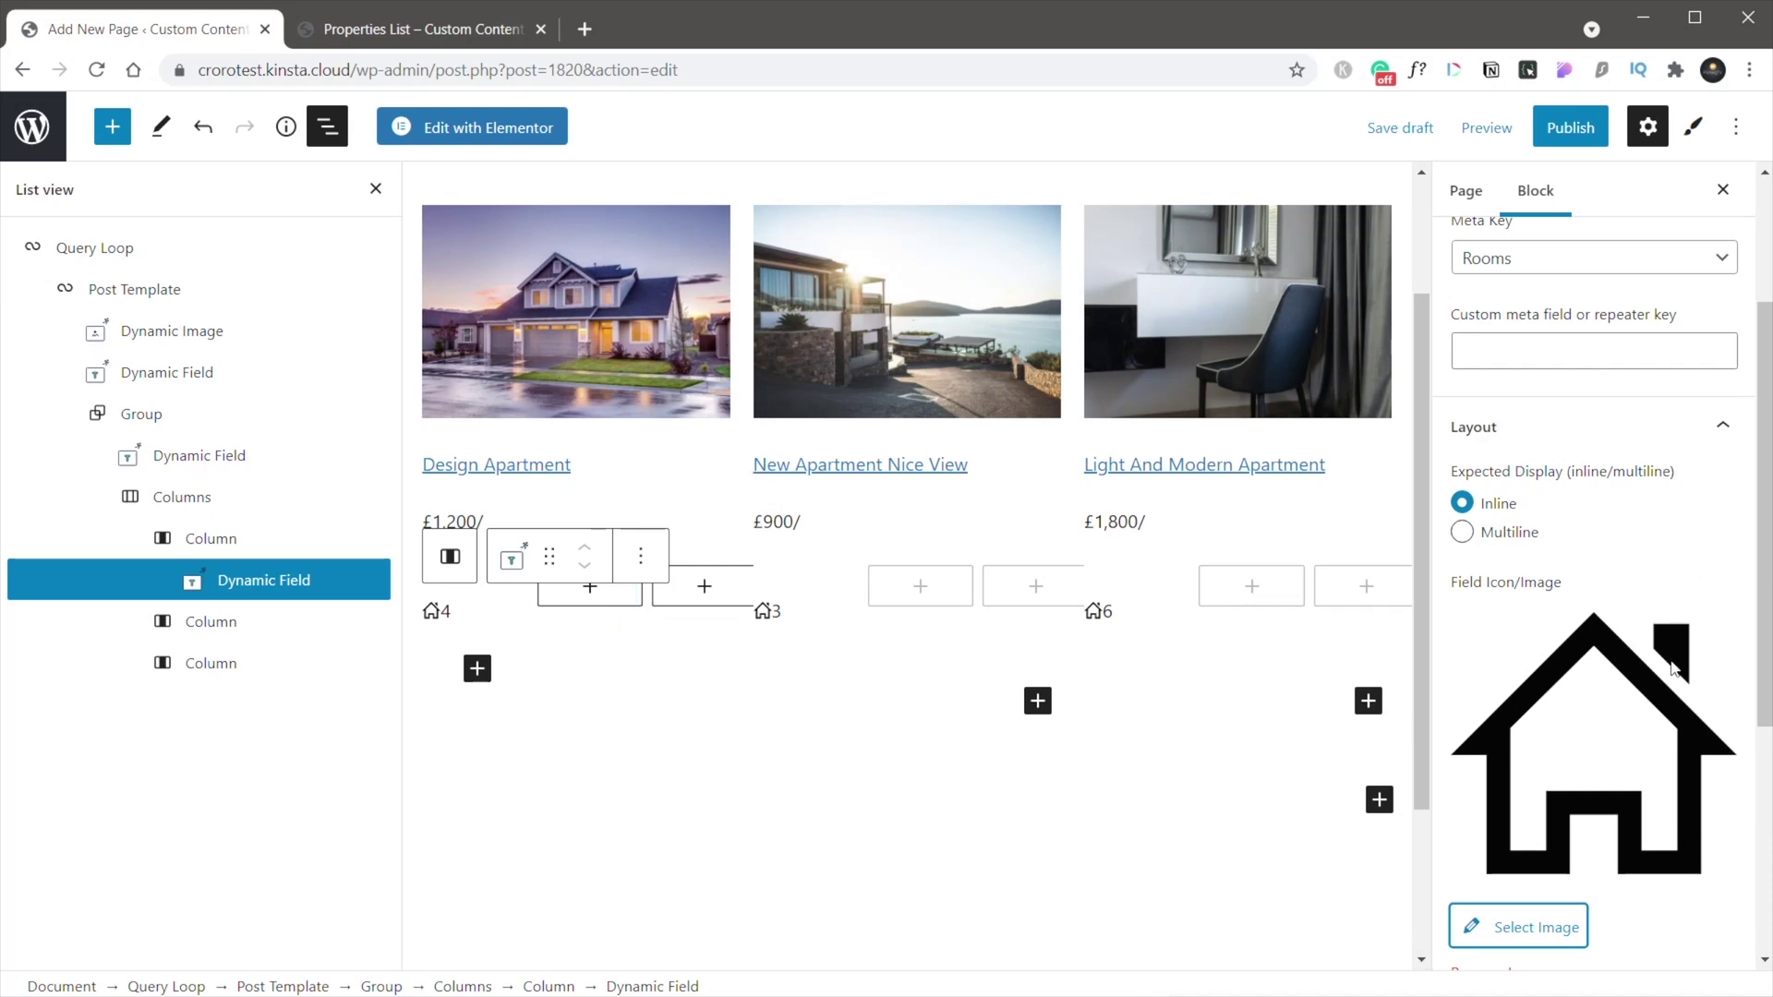
Step: Add a Dynamic Field block to the second column with Meta Data as its source and the Properties field Baths as its meta key
{"action": "left_click", "coordinate": [592, 591]}
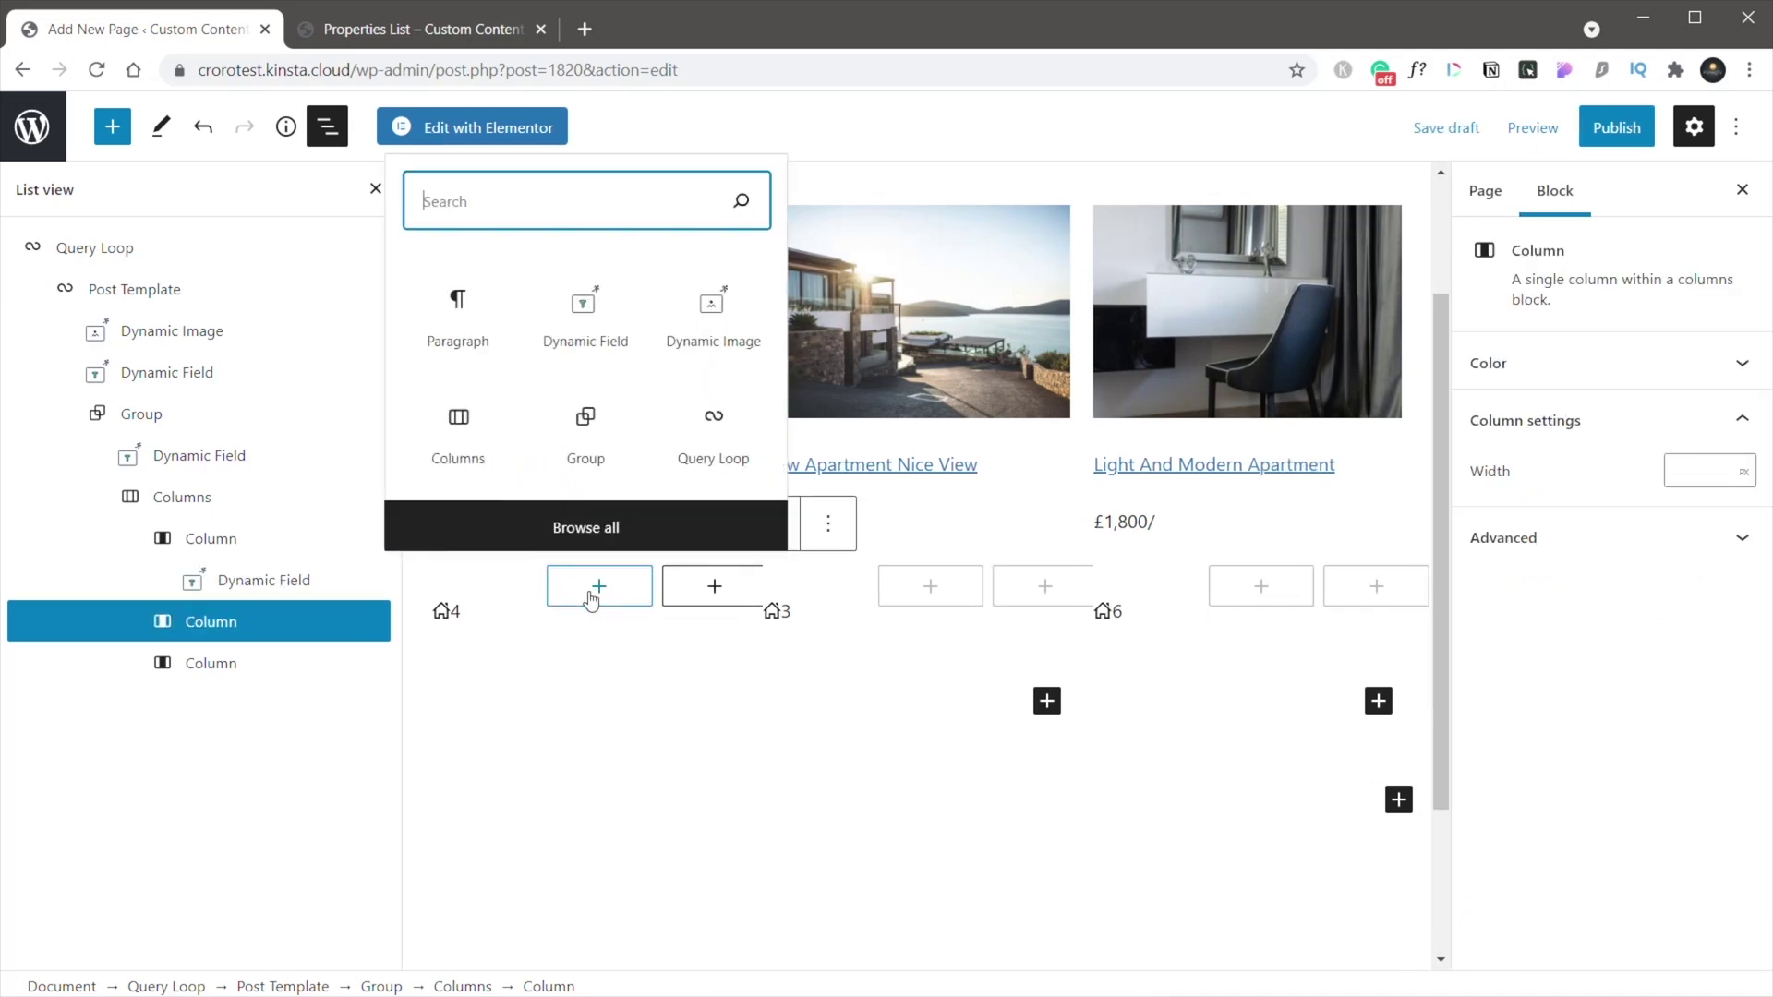
{"action": "left_click", "coordinate": [604, 330]}
{"action": "left_click", "coordinate": [1601, 397]}
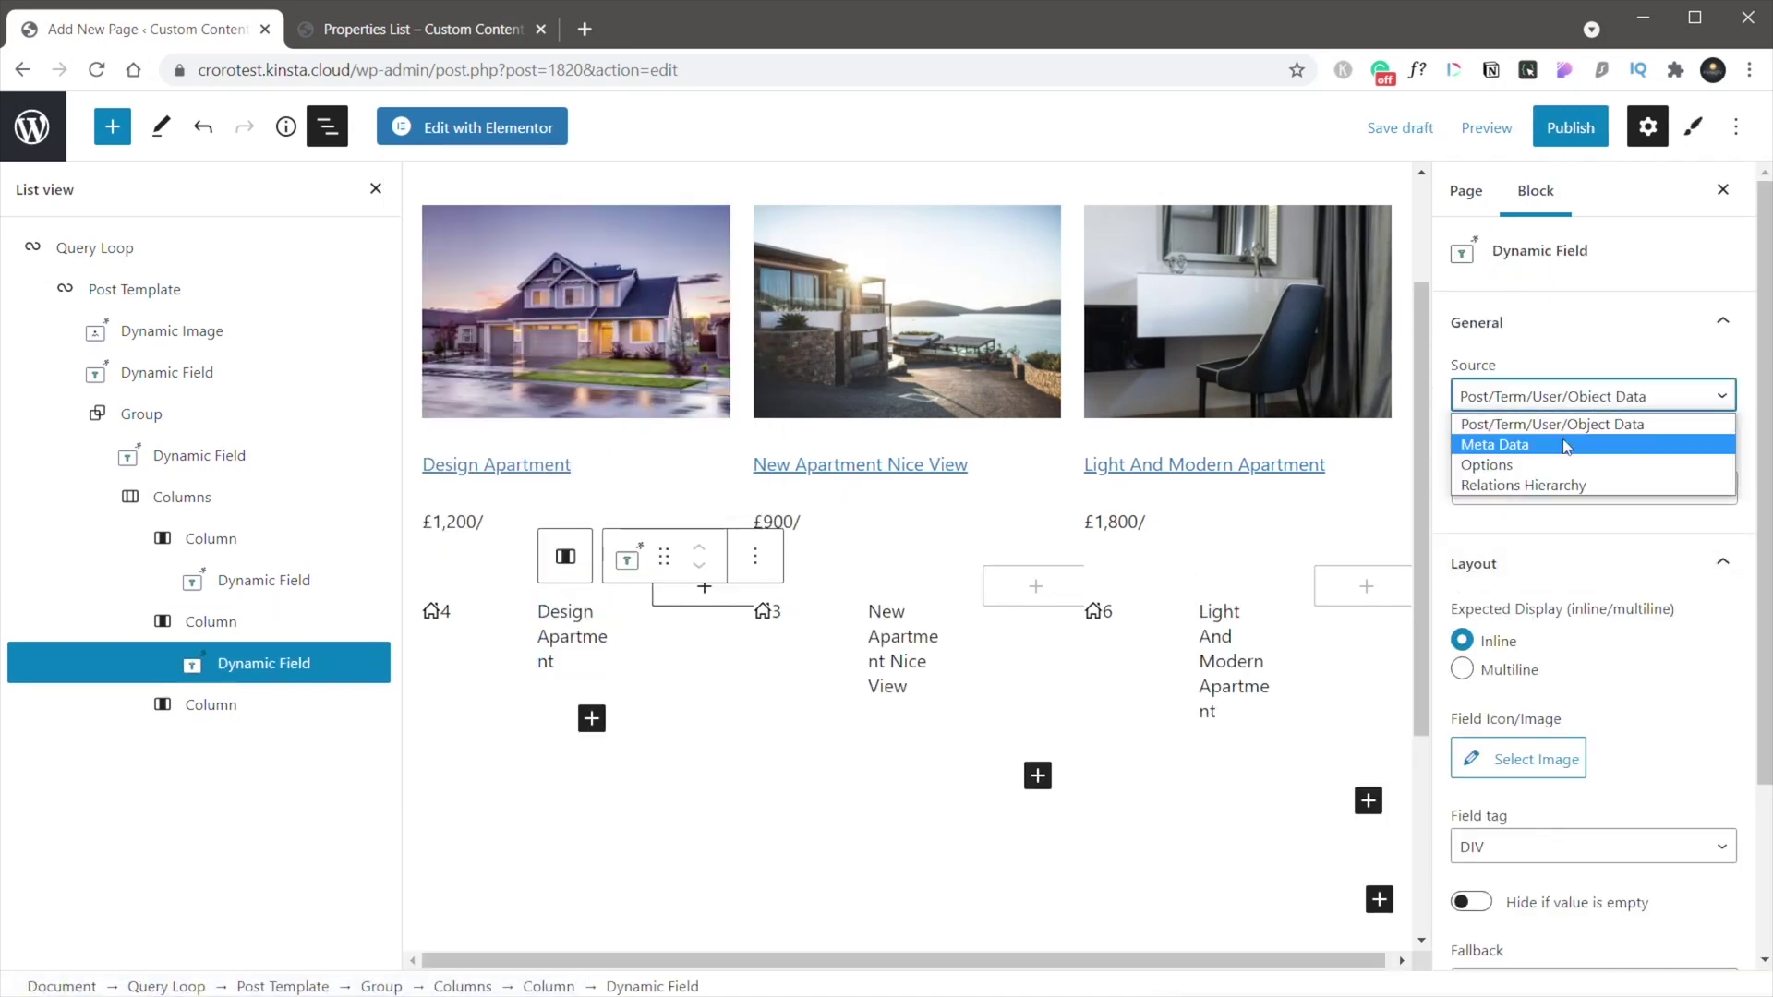
{"action": "left_click", "coordinate": [1569, 445]}
{"action": "left_click", "coordinate": [1586, 499]}
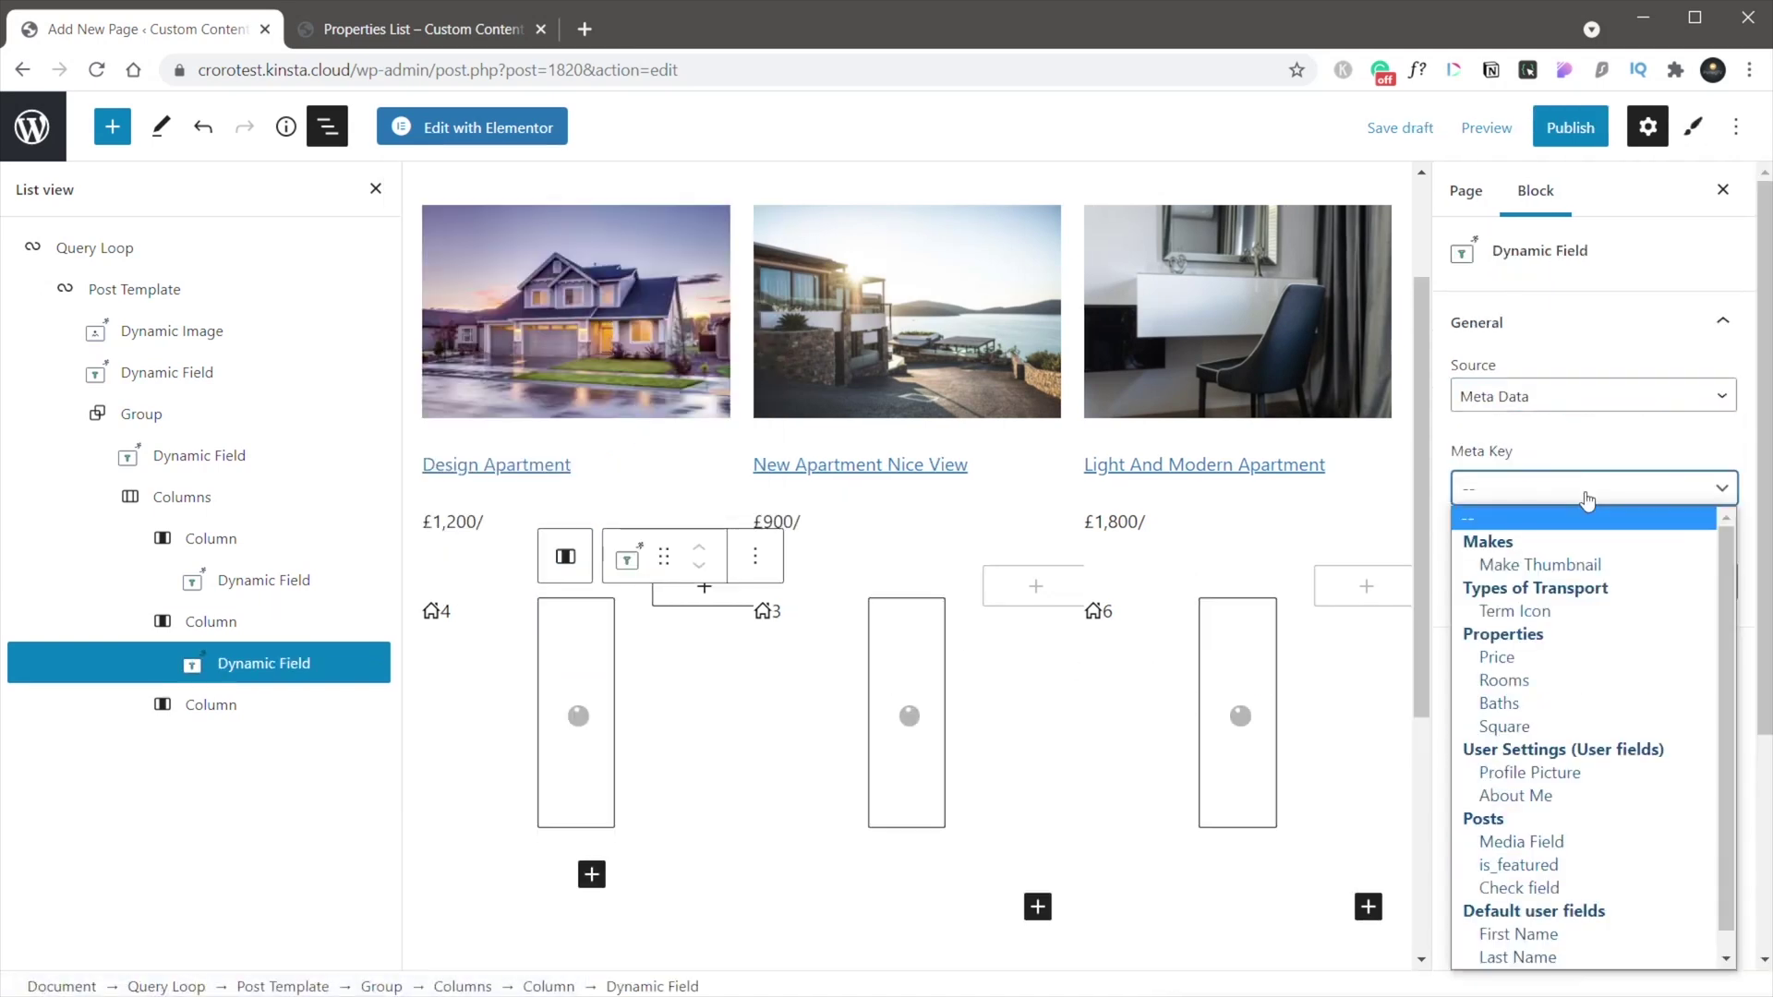
{"action": "left_click", "coordinate": [1533, 704]}
Step: Set the Baths field's icon to the drop image iconmonstr-drop-2.svg from the media library
{"action": "left_click", "coordinate": [1528, 855]}
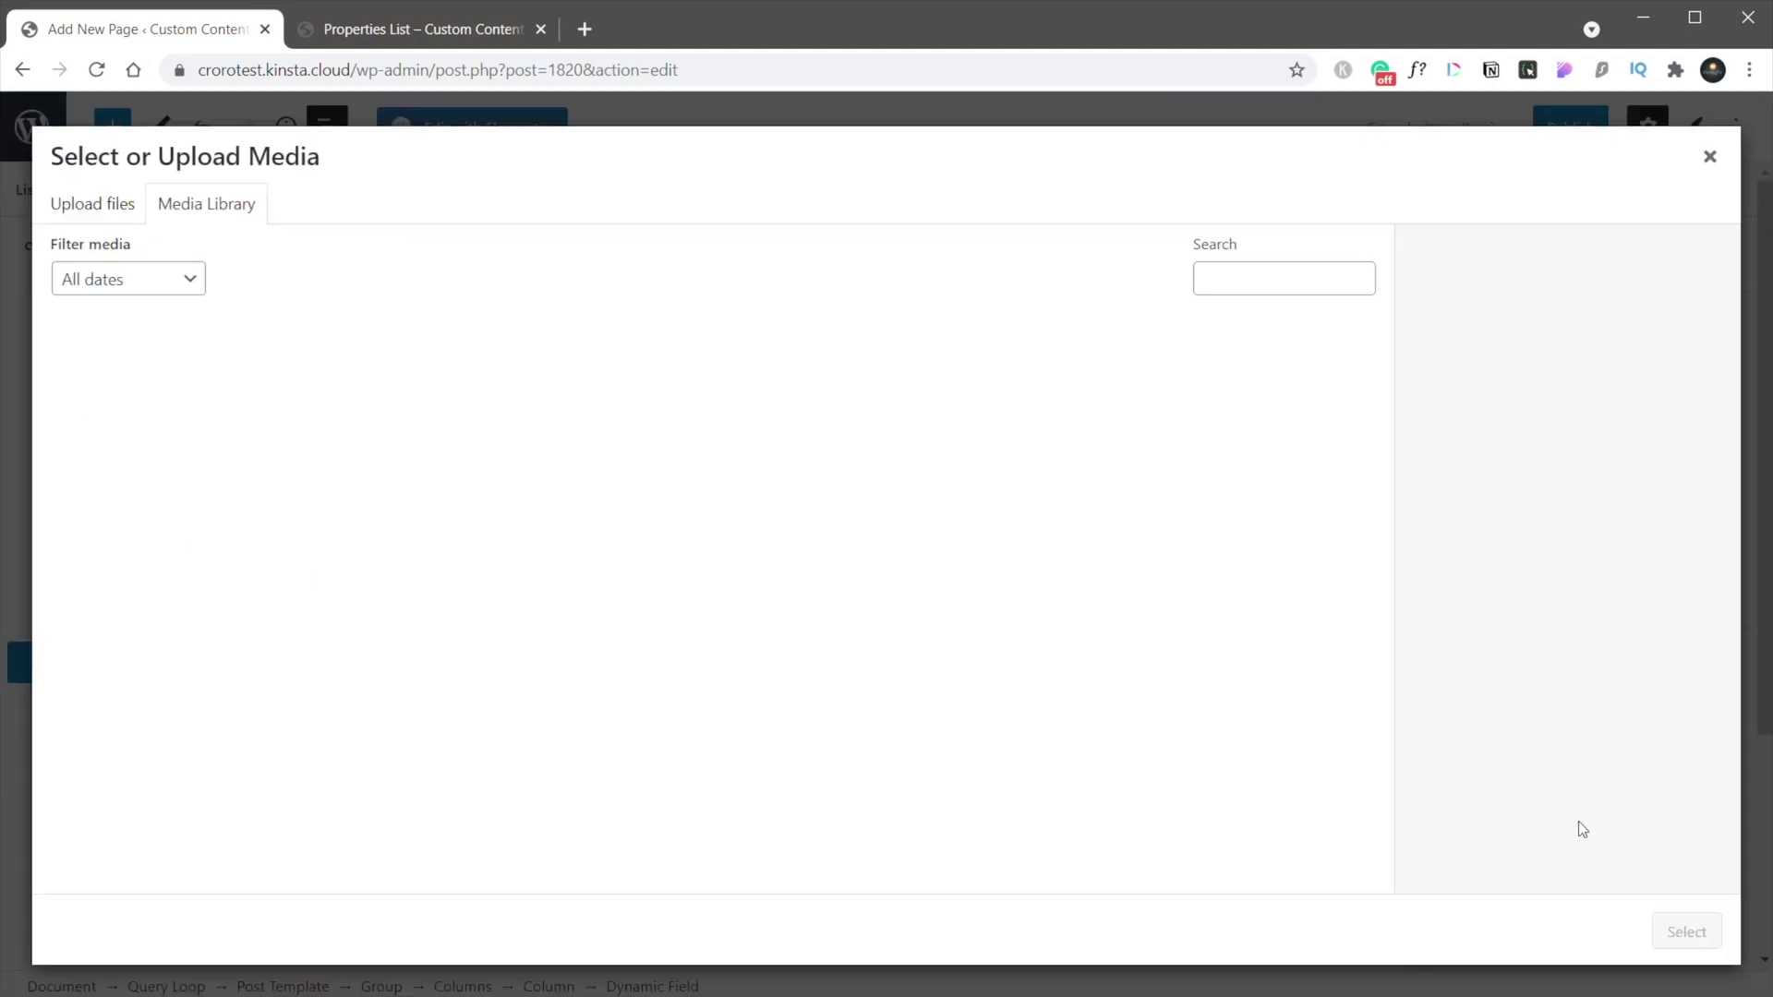
{"action": "left_click", "coordinate": [582, 422]}
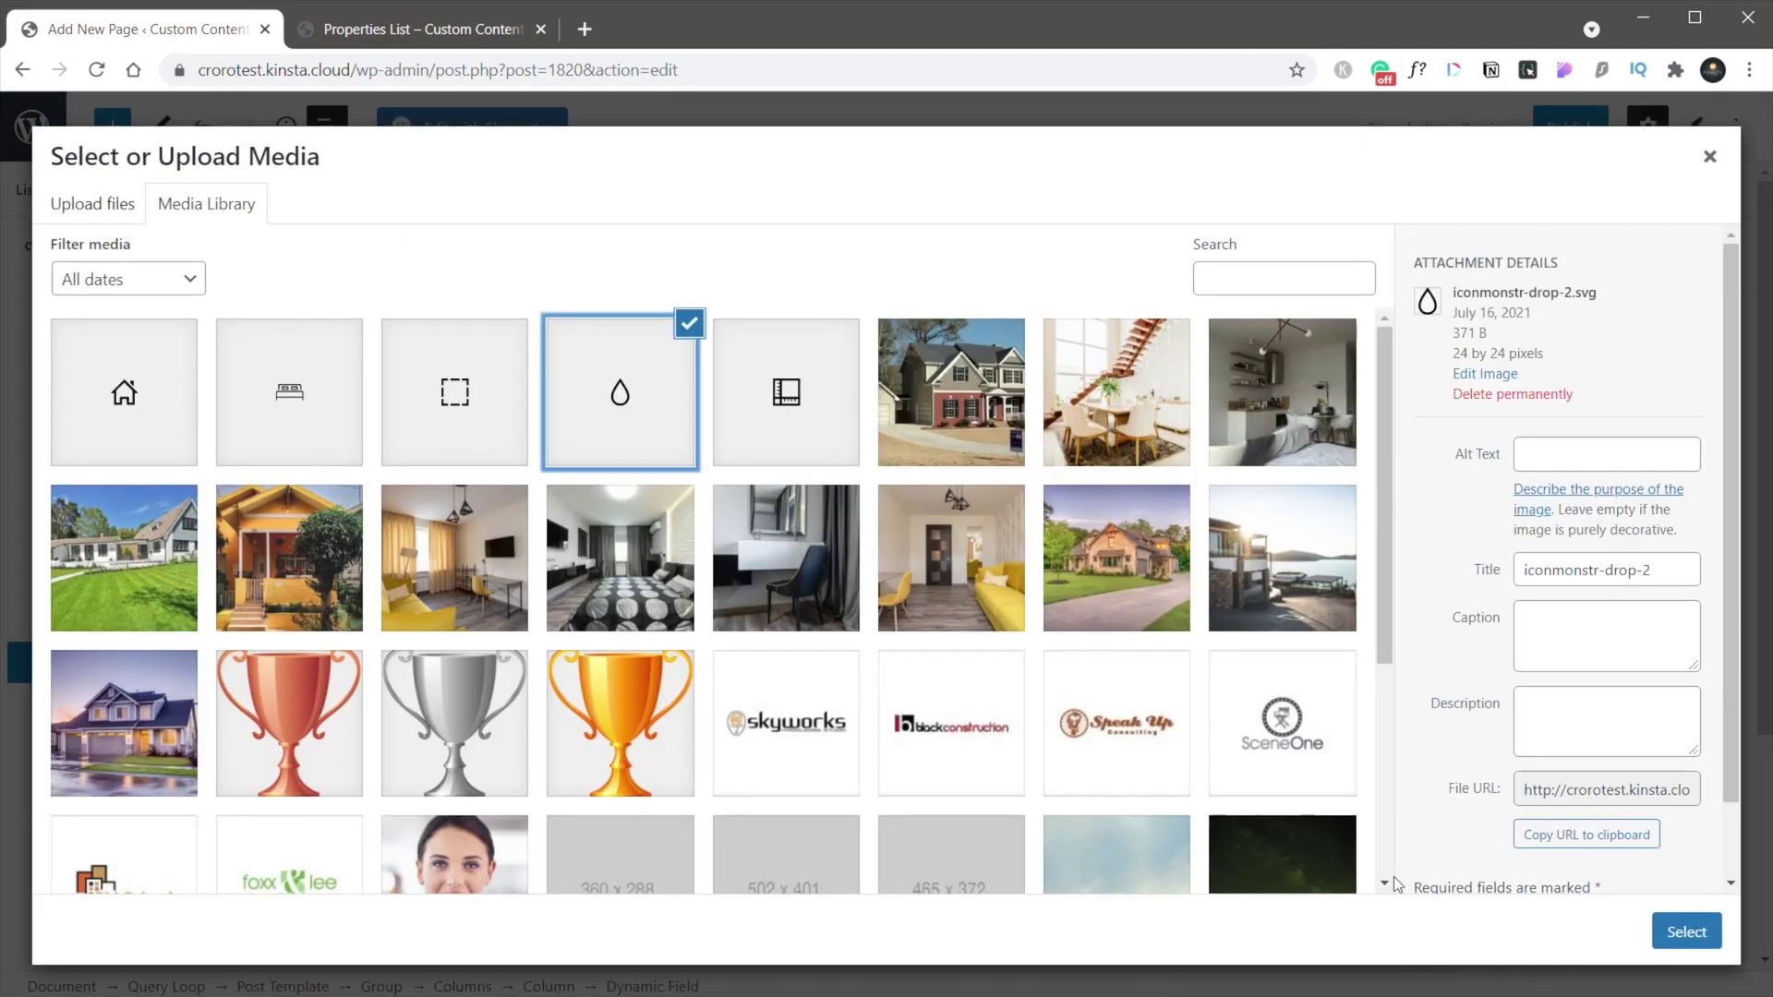
{"action": "left_click", "coordinate": [1684, 932]}
Step: Add a Dynamic Field block to the third column with Meta Data as its source and the Properties field Square as its meta key
{"action": "left_click", "coordinate": [712, 585]}
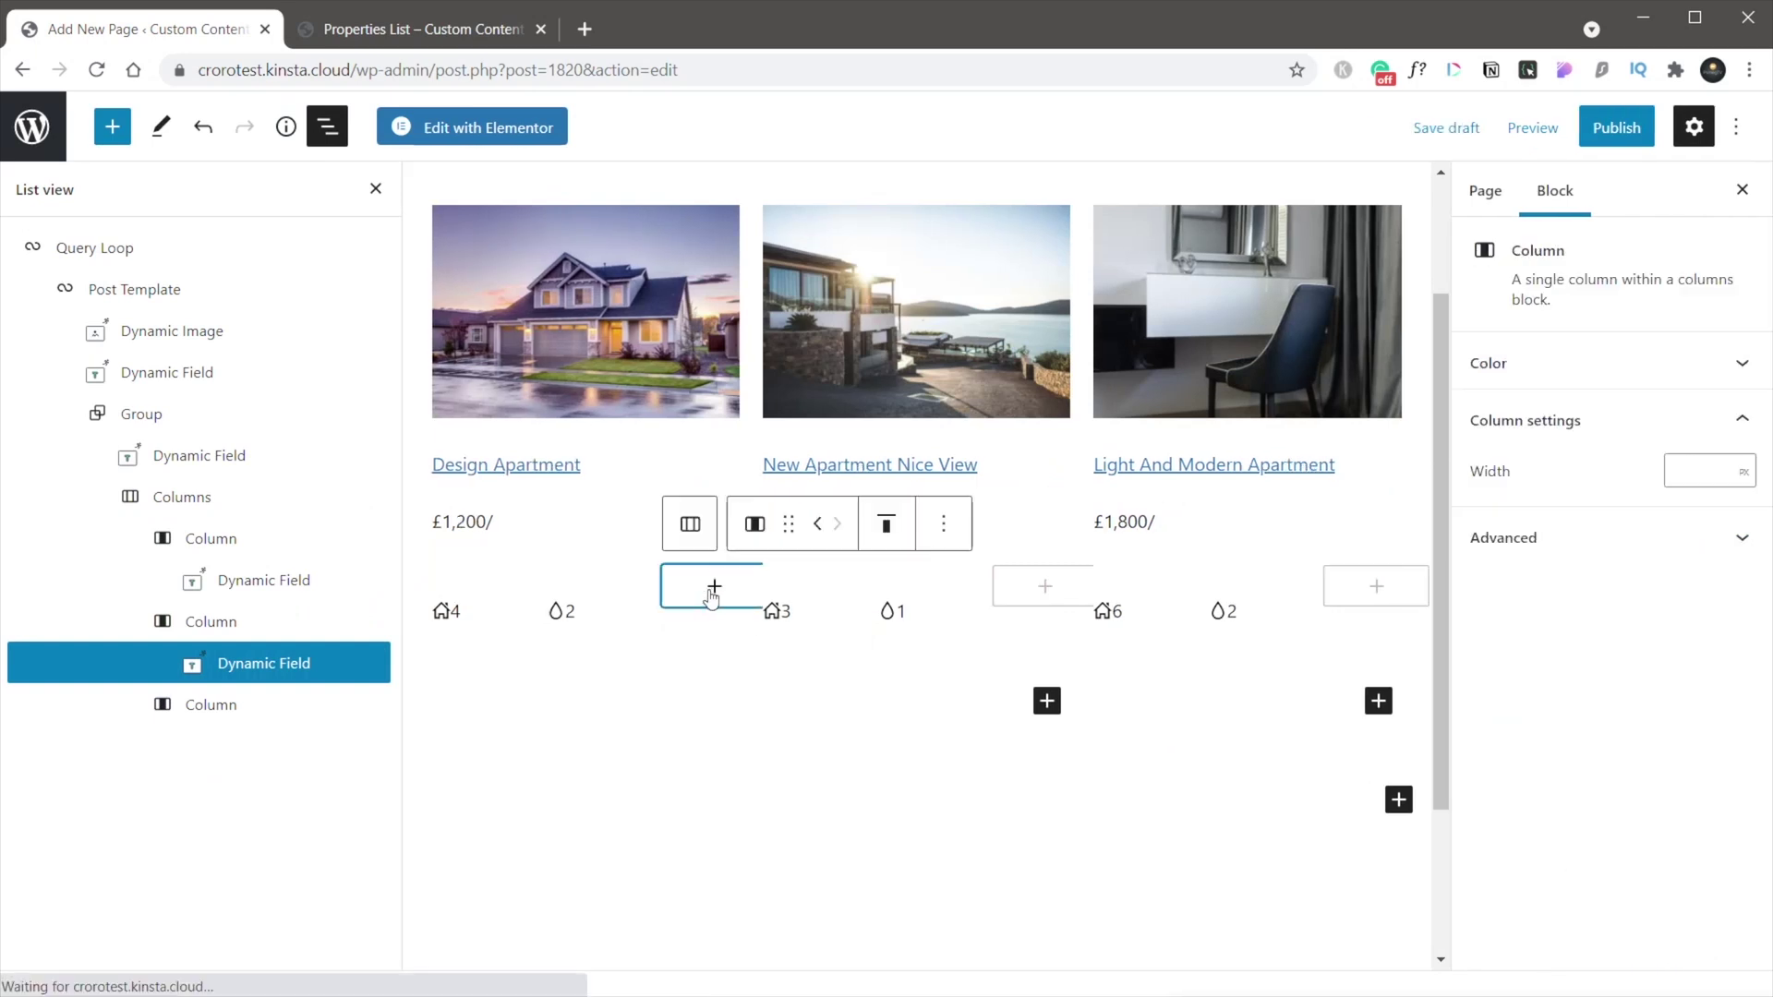
{"action": "left_click", "coordinate": [695, 341]}
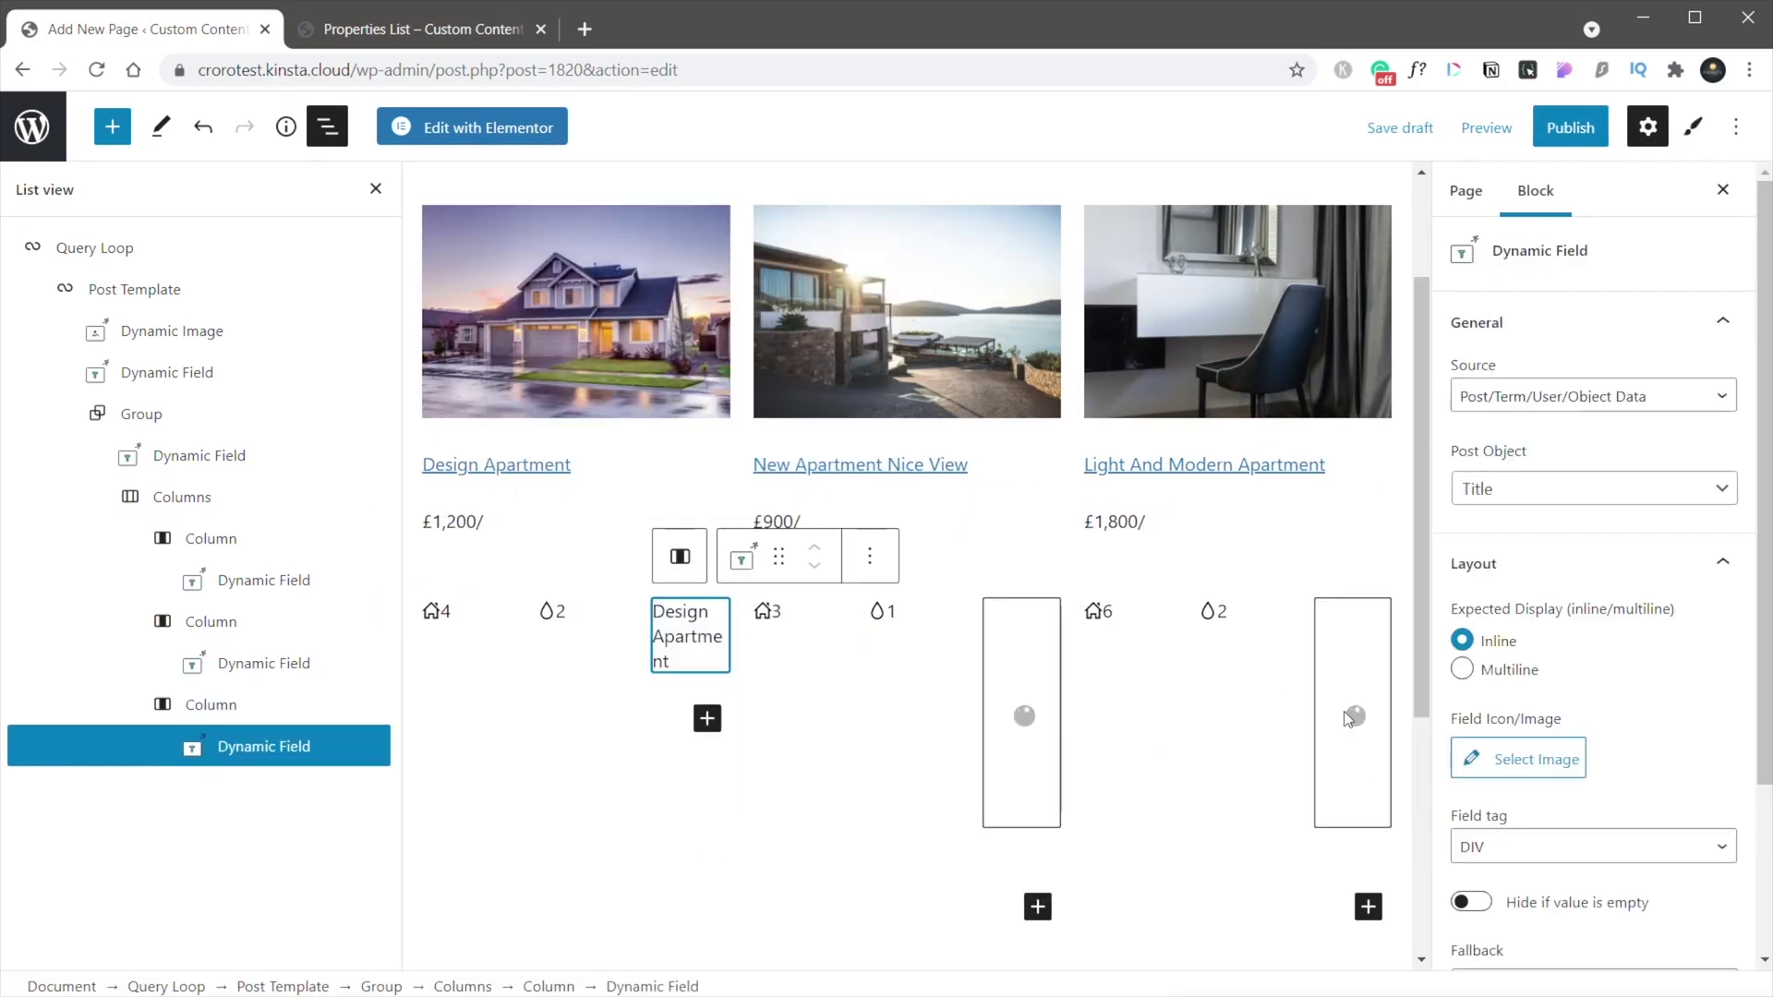
{"action": "left_click", "coordinate": [1588, 395]}
{"action": "left_click", "coordinate": [1589, 444]}
{"action": "left_click", "coordinate": [1593, 489]}
{"action": "left_click", "coordinate": [1560, 719]}
Step: Set the Square field's icon to the dashed square image iconmonstr-square-6.svg from the media library
{"action": "left_click", "coordinate": [1553, 851]}
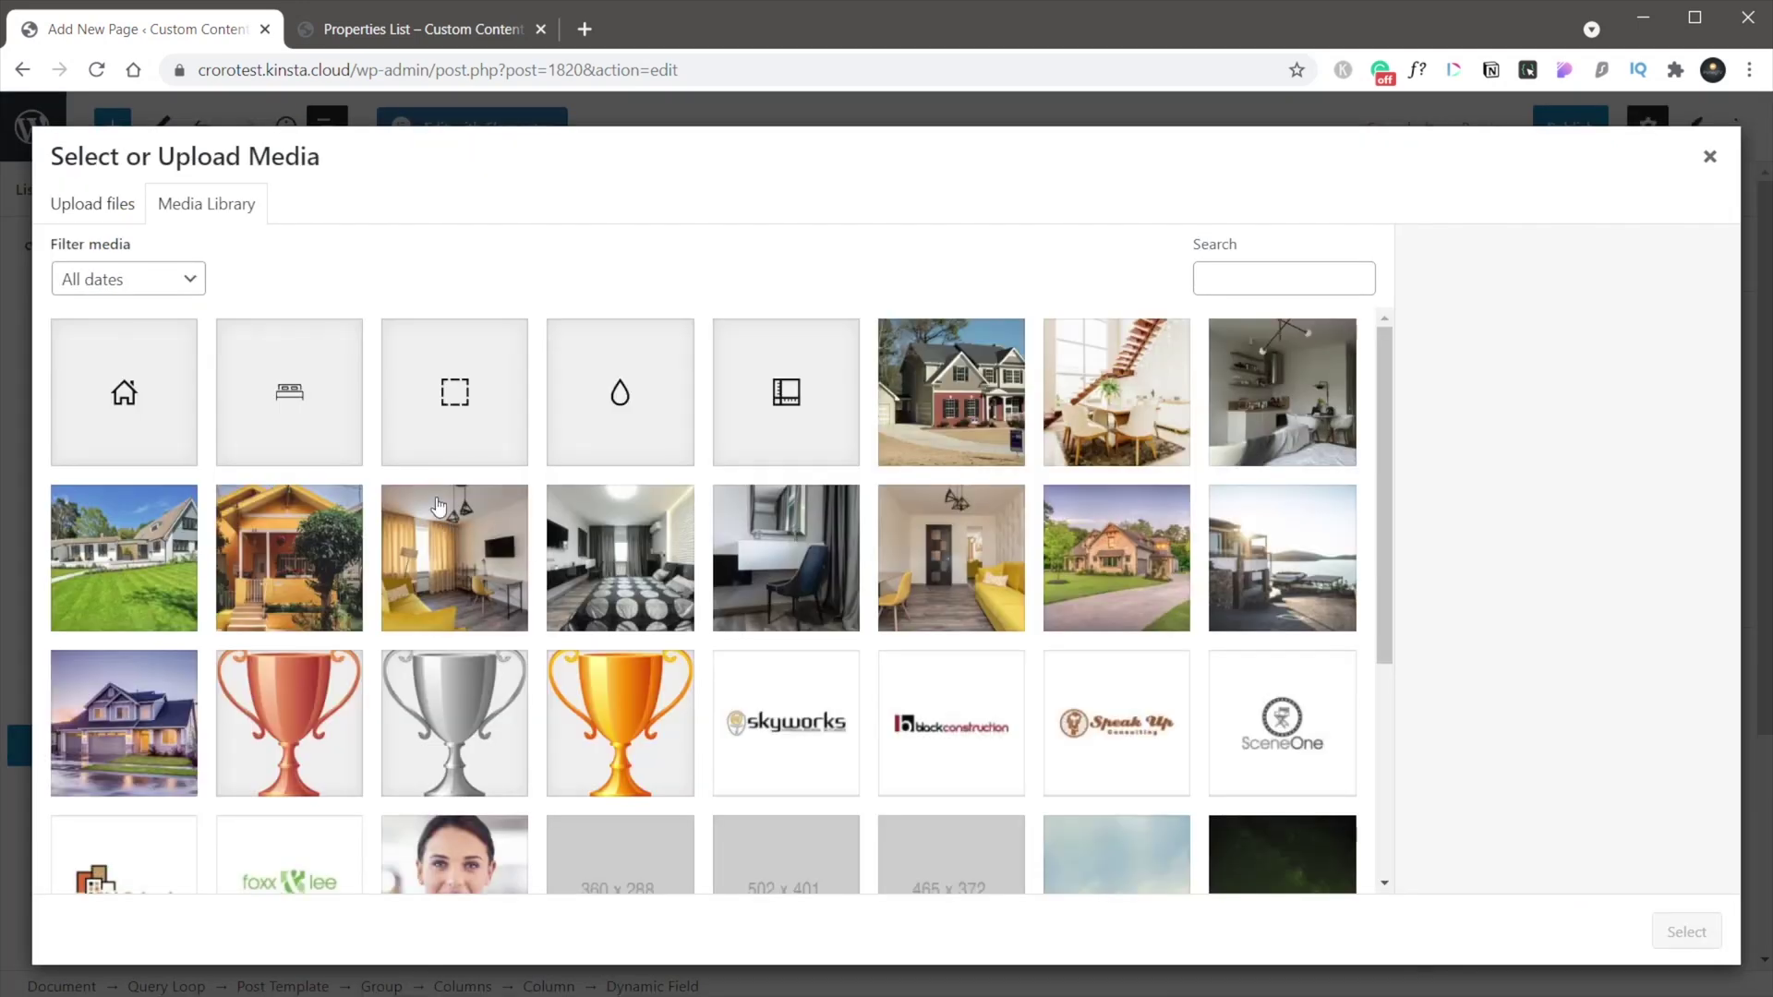
{"action": "left_click", "coordinate": [469, 403]}
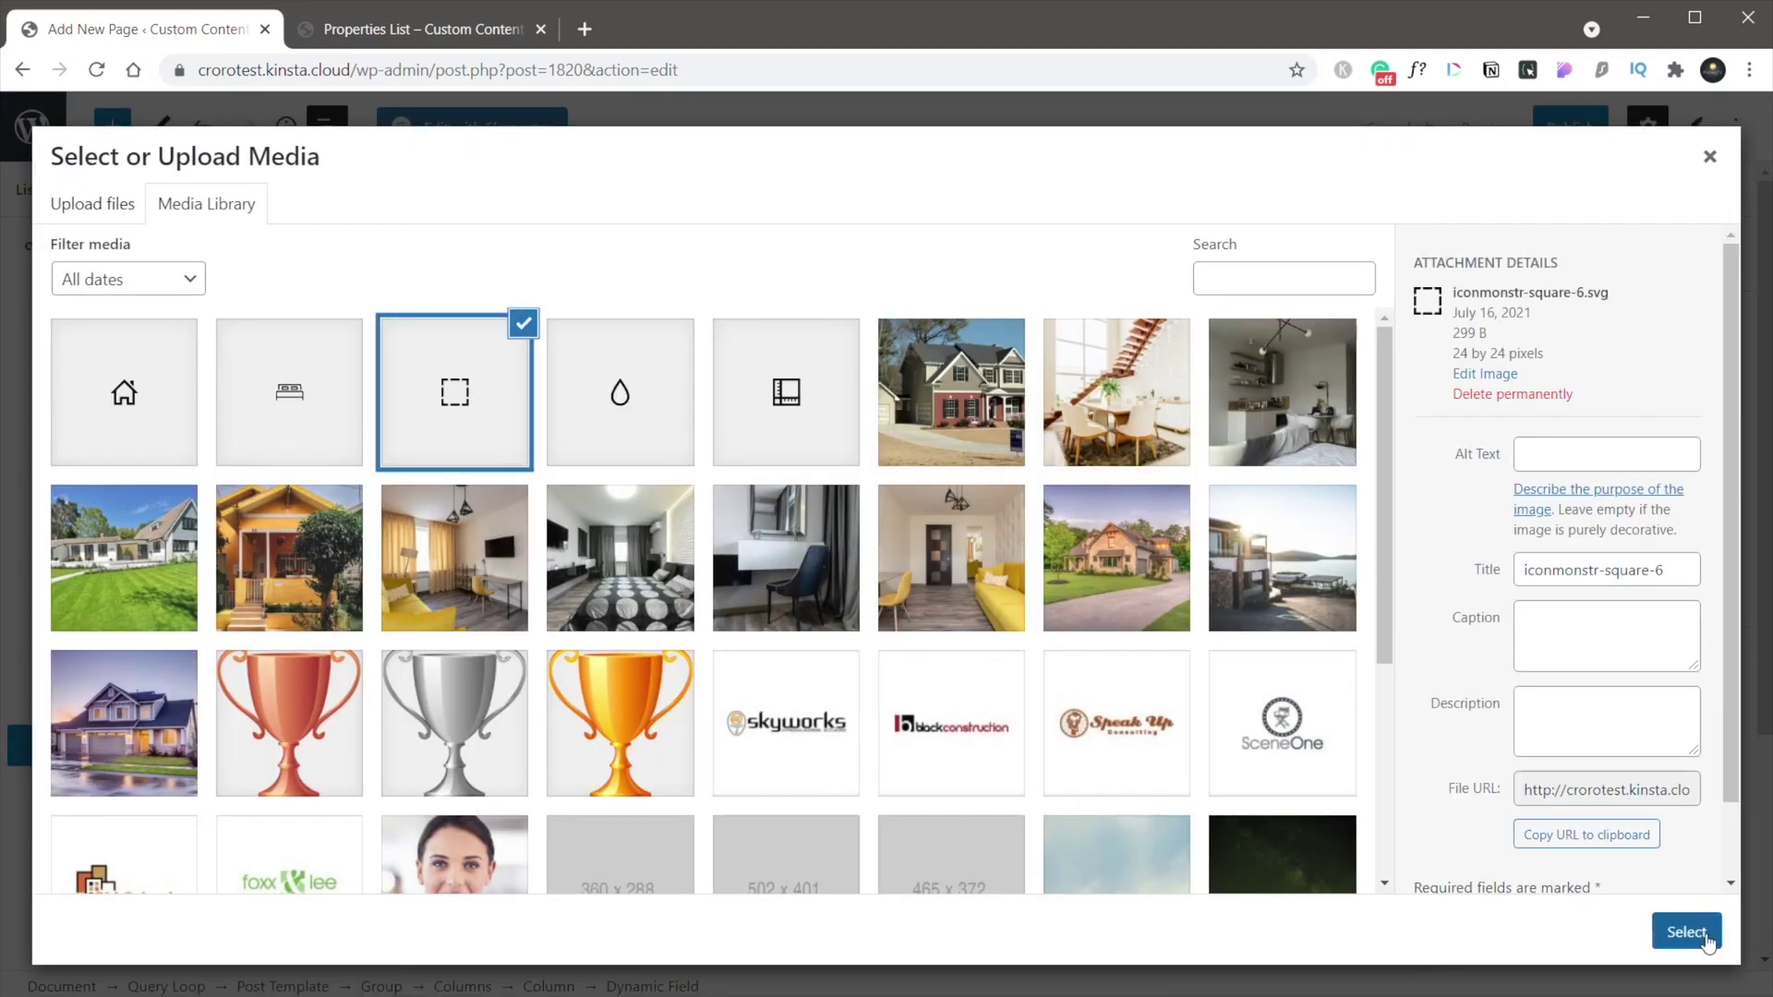
{"action": "left_click", "coordinate": [1685, 931]}
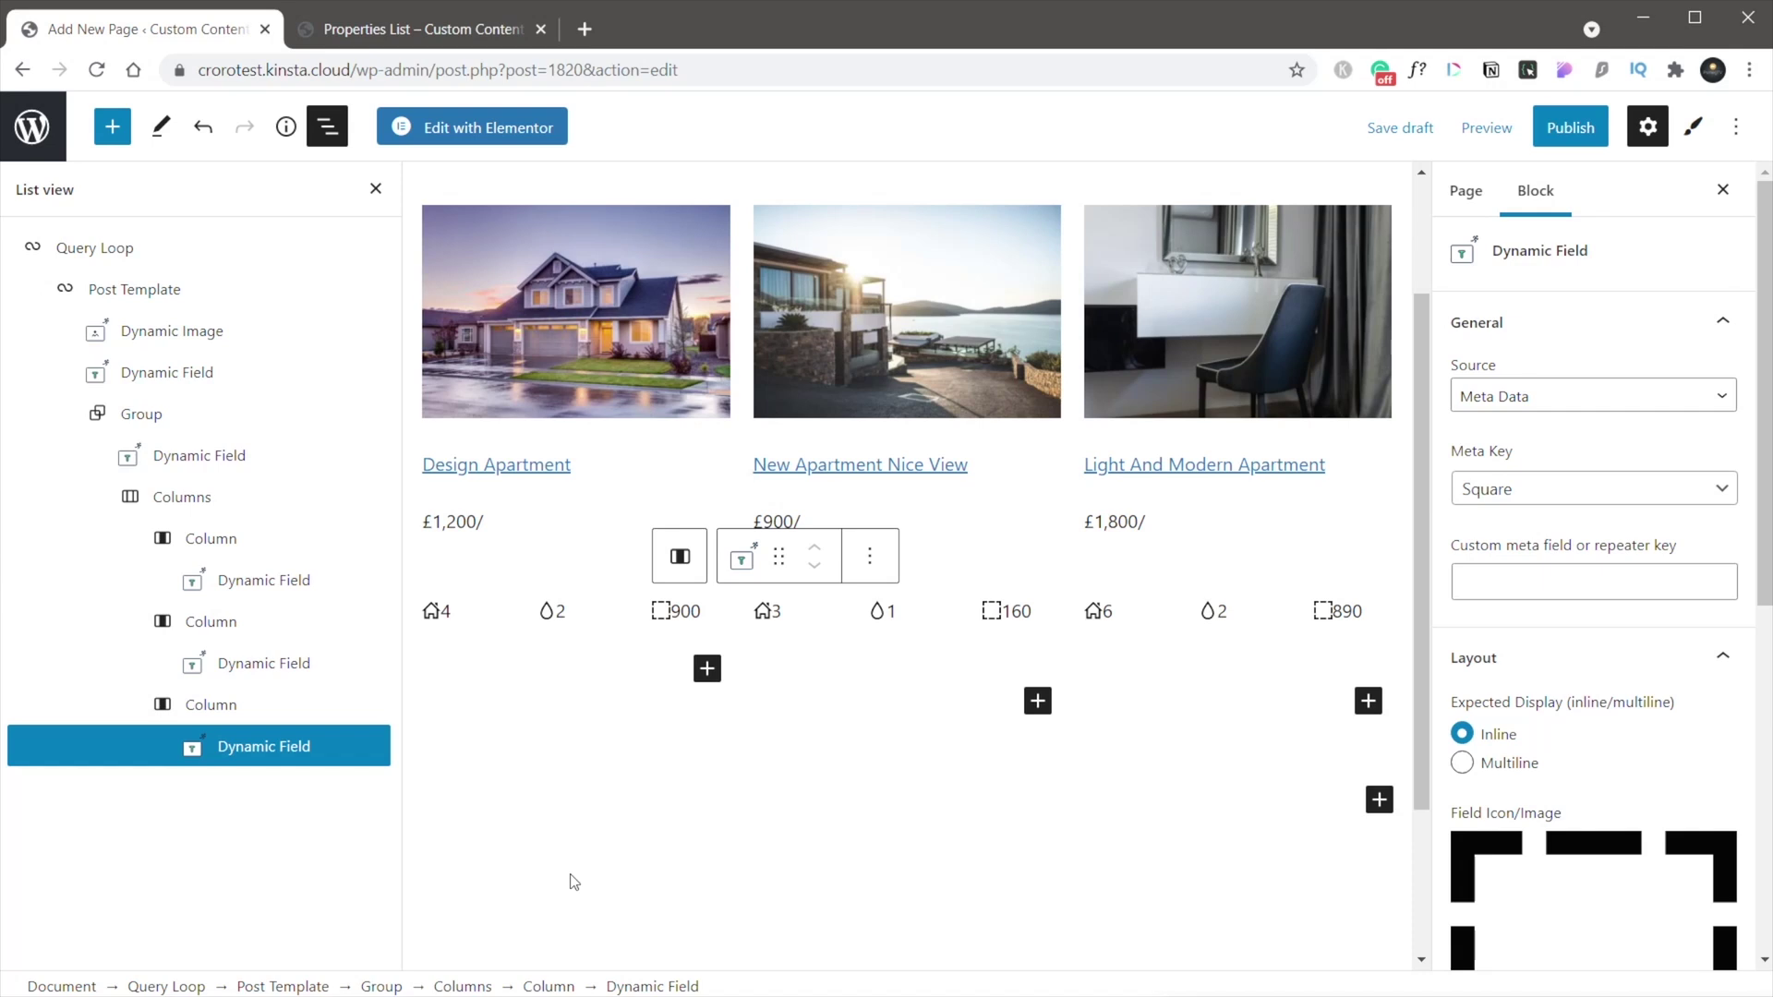
Step: Find the Dynamic Link block by searching for "link" and insert it below the Group in the Post Template
{"action": "key", "text": "ctrl+z"}
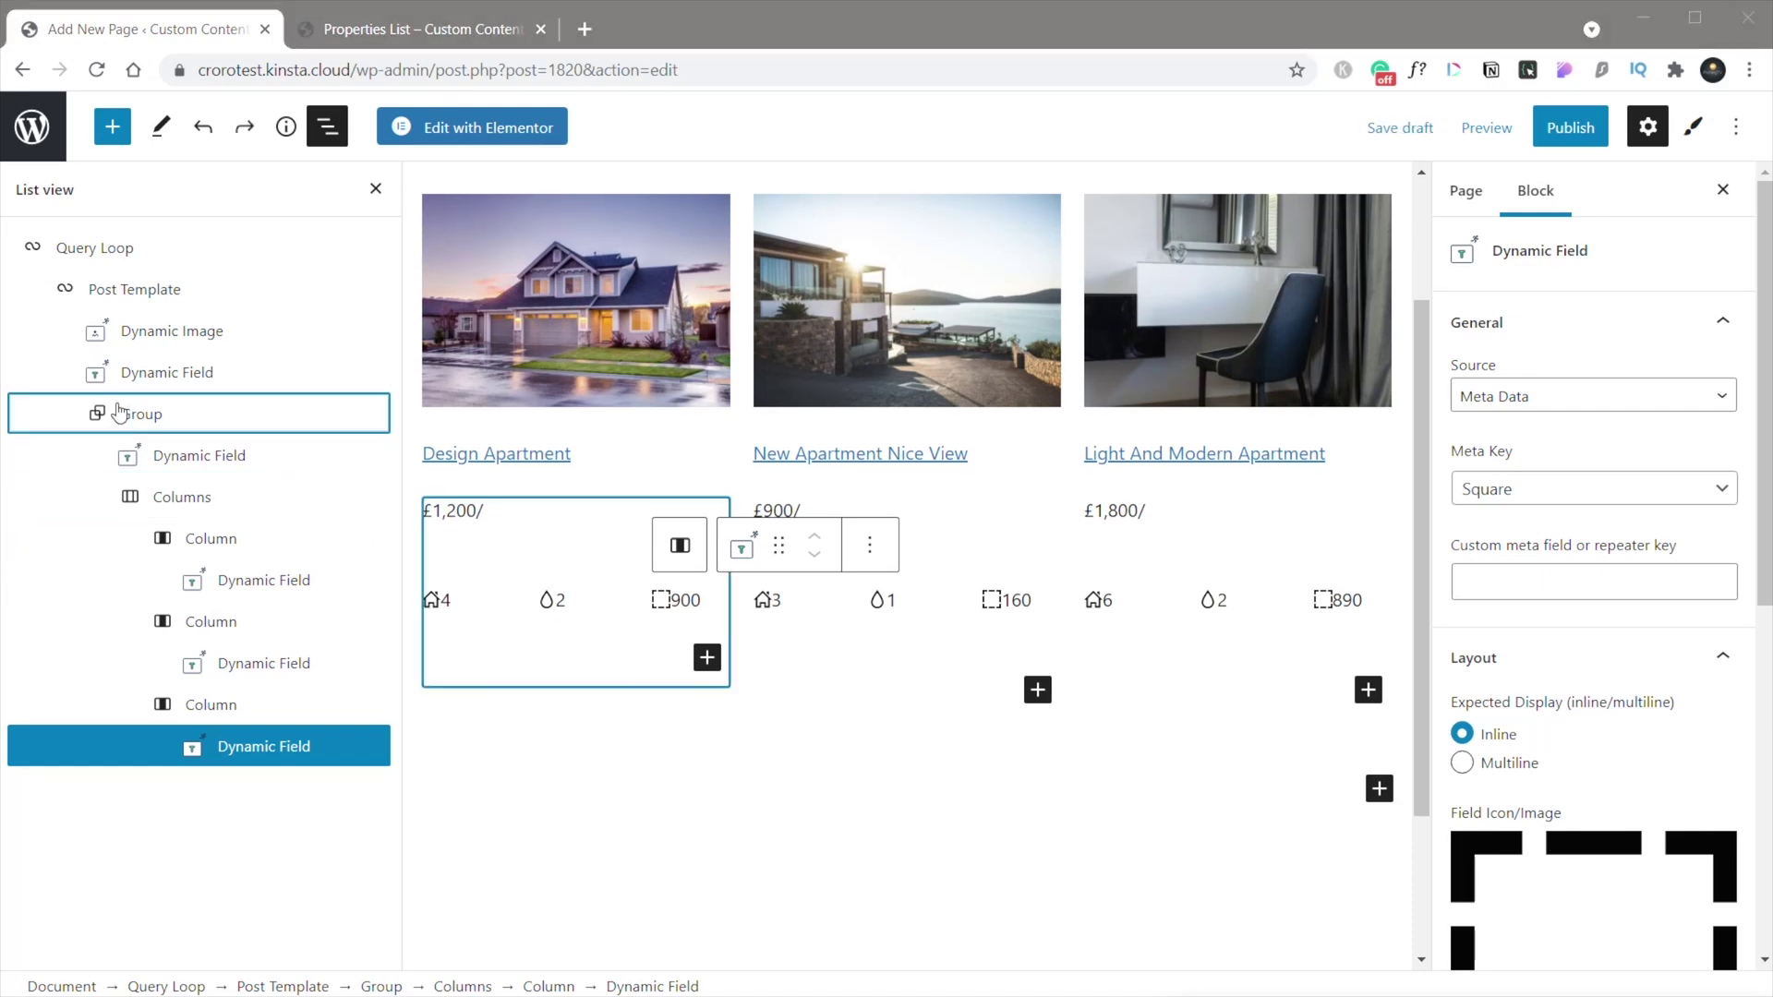
{"action": "left_click", "coordinate": [159, 414]}
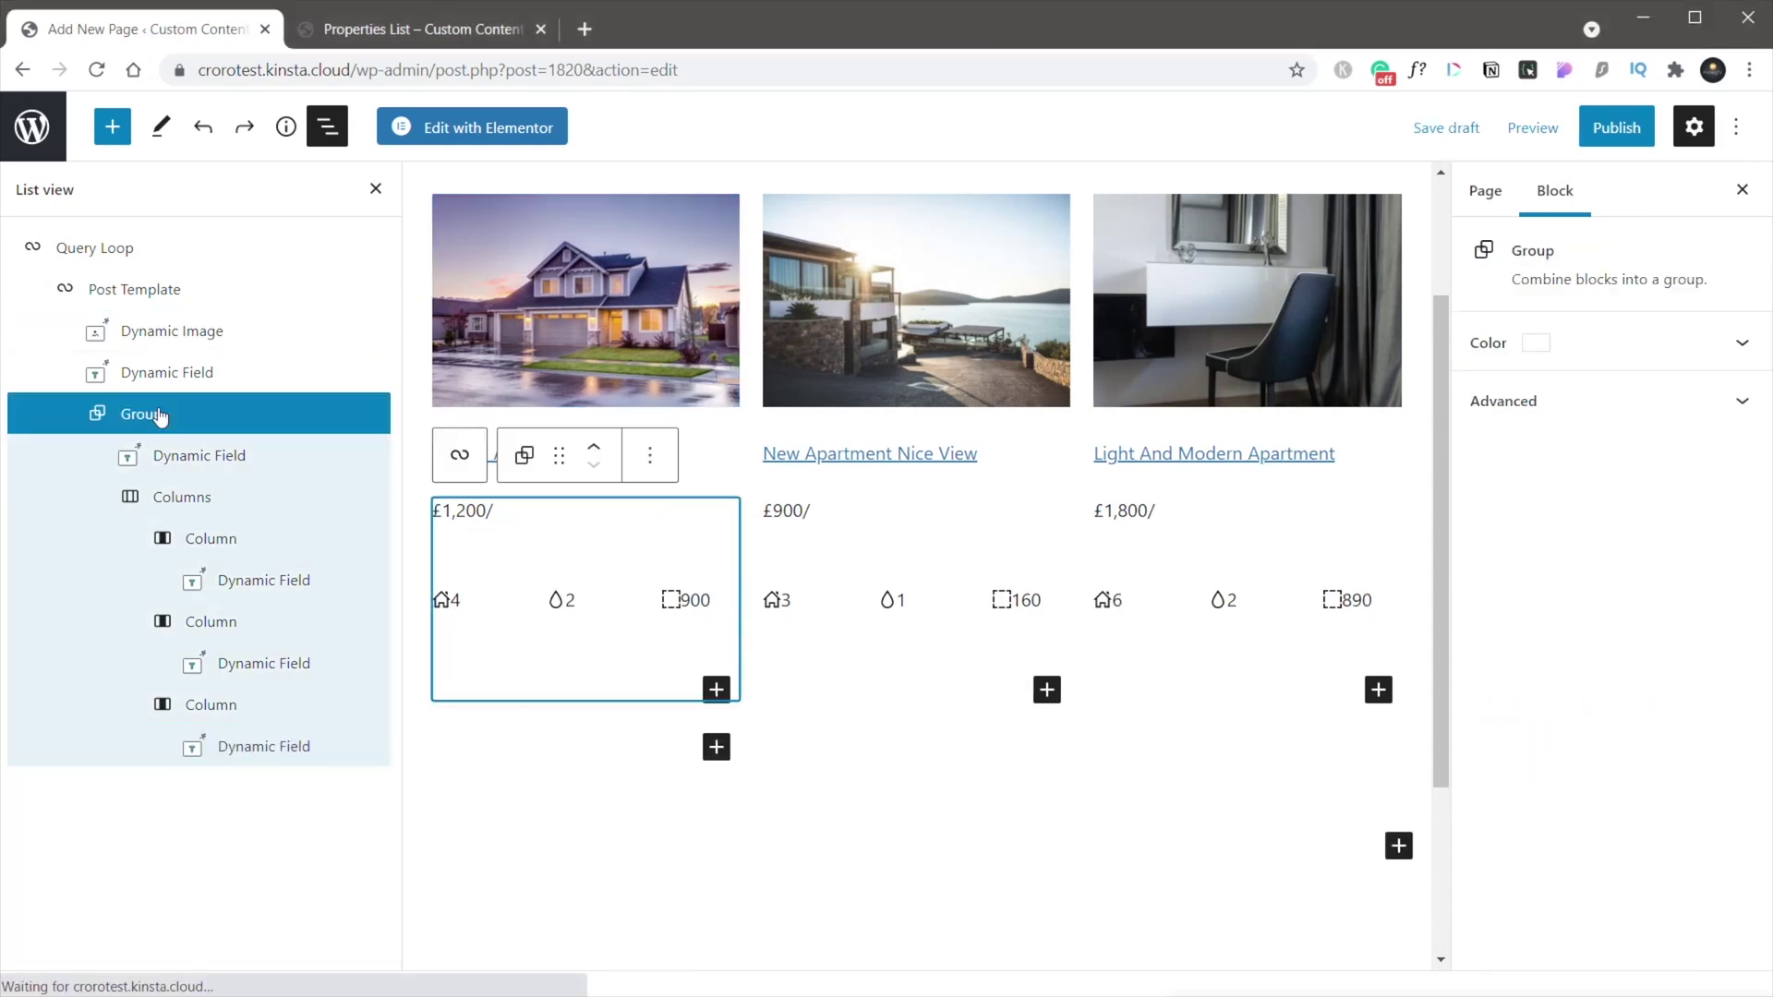
{"action": "left_click", "coordinate": [111, 126]}
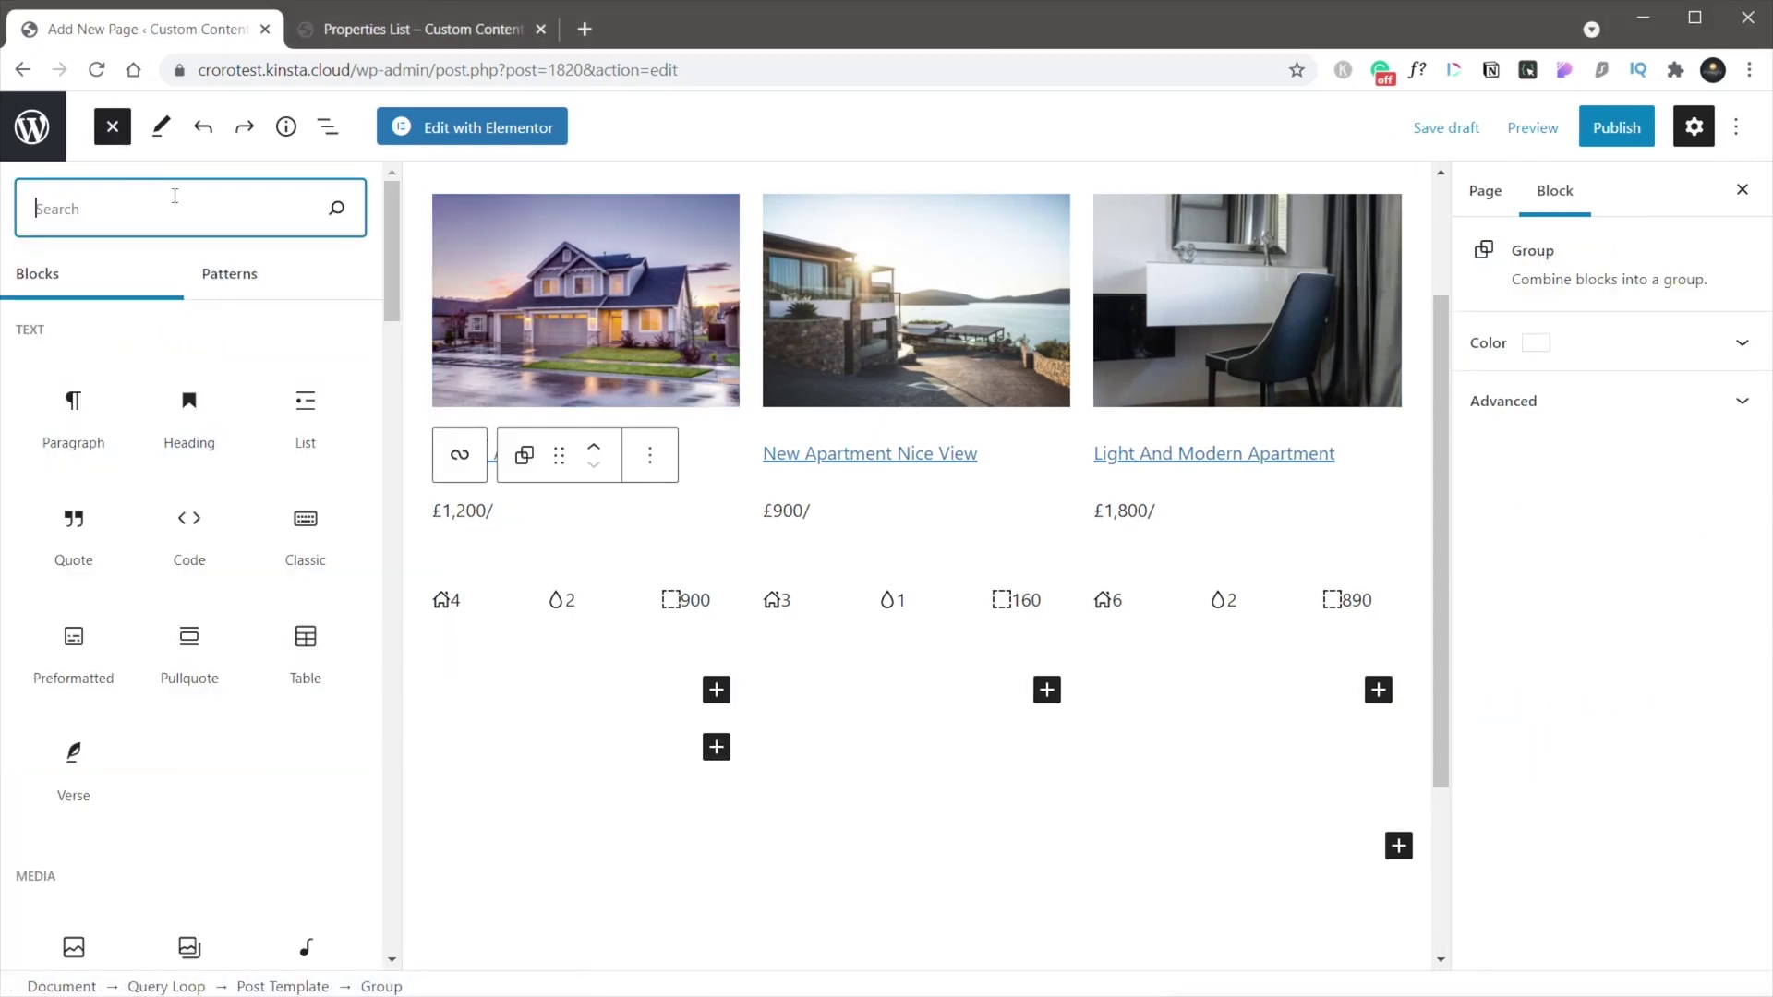
{"action": "type", "text": "link"}
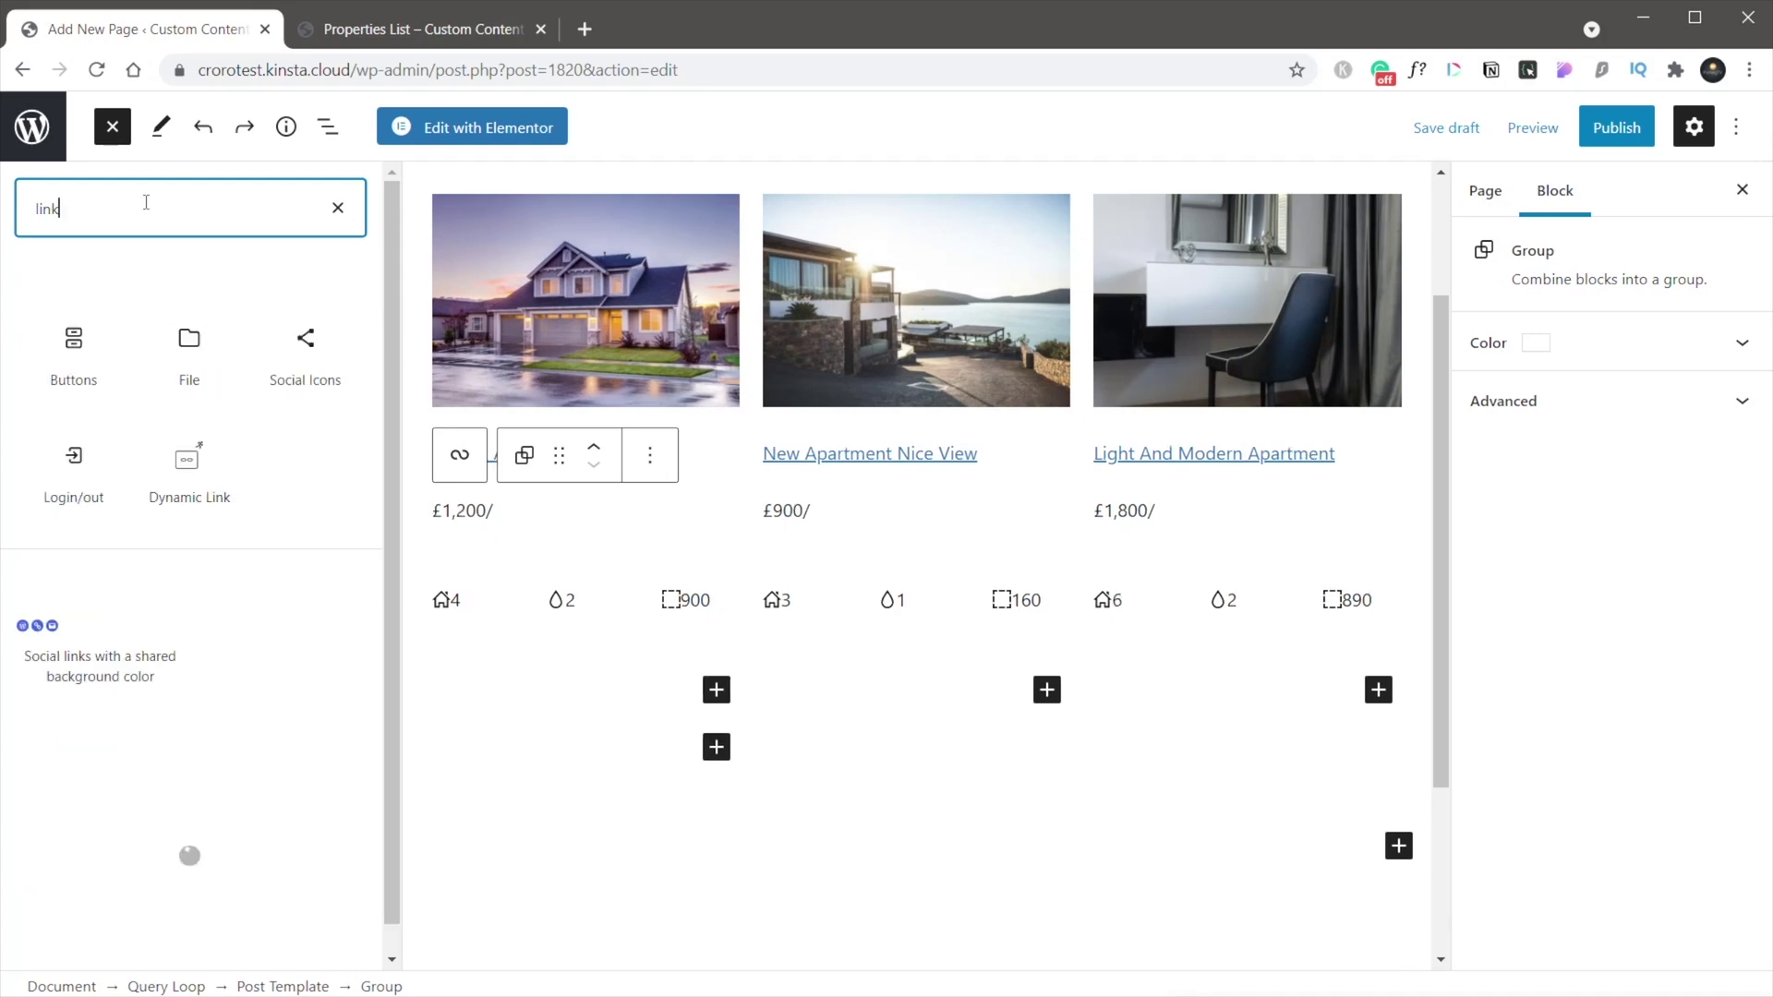
{"action": "left_click", "coordinate": [185, 467]}
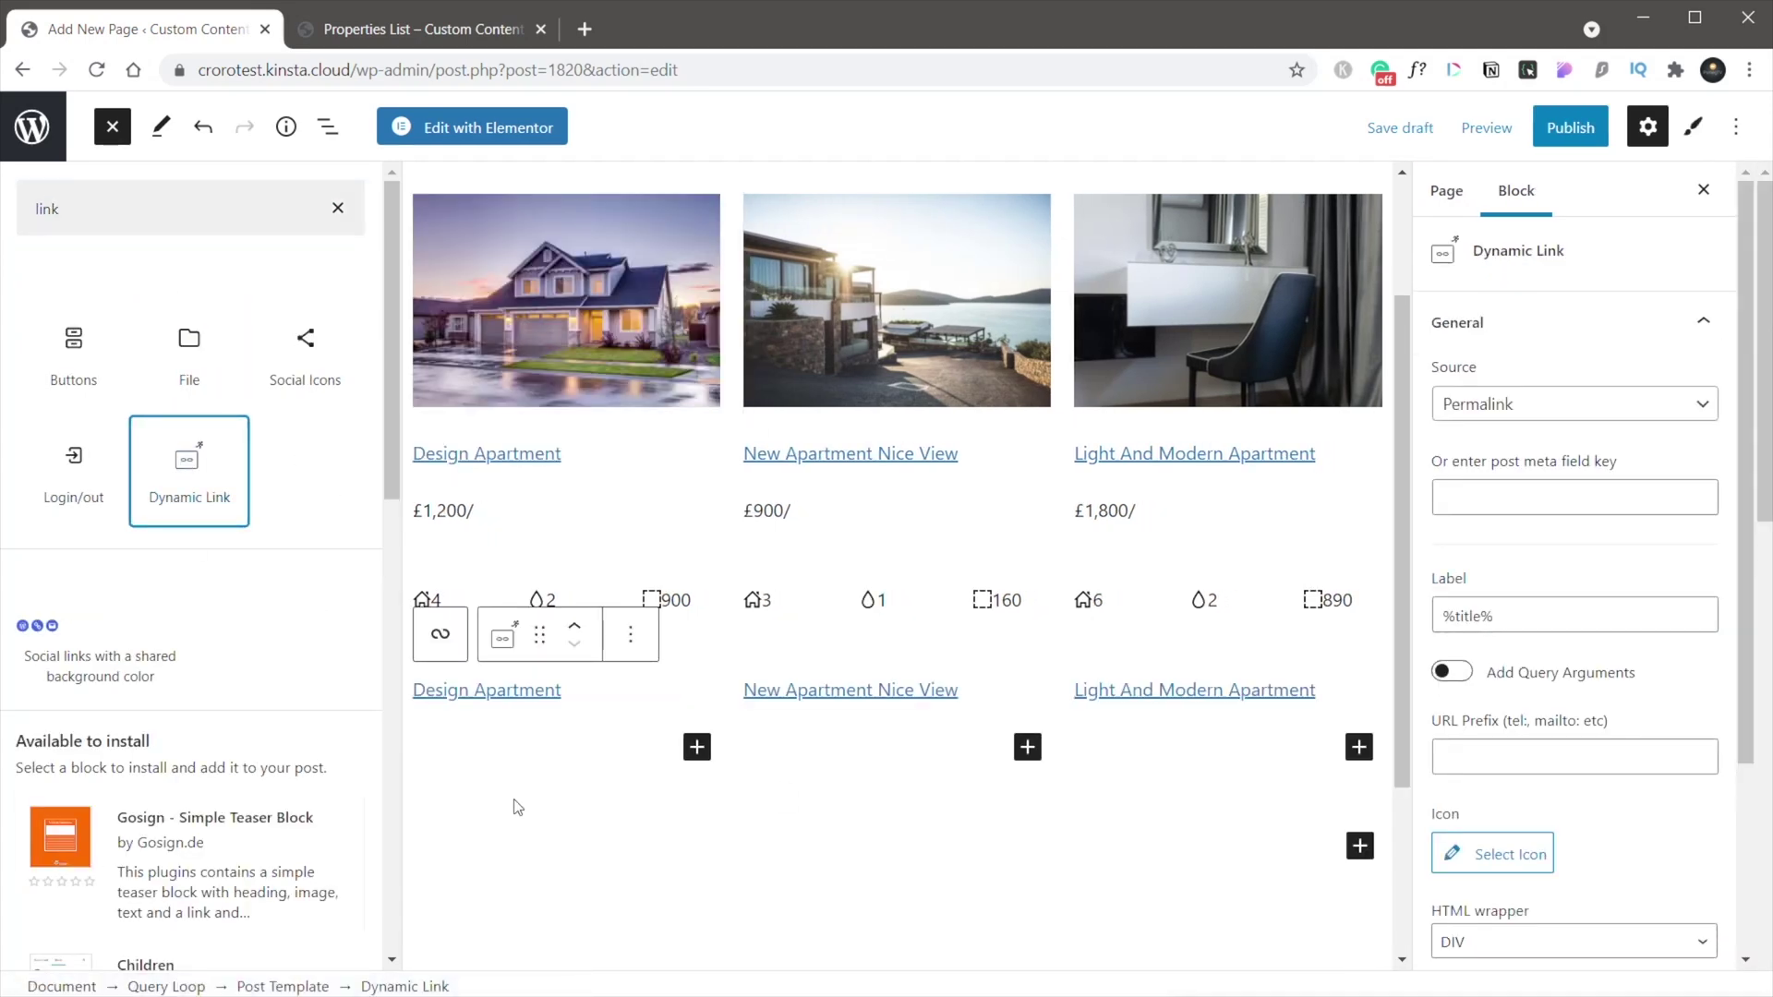
{"action": "left_click", "coordinate": [328, 127]}
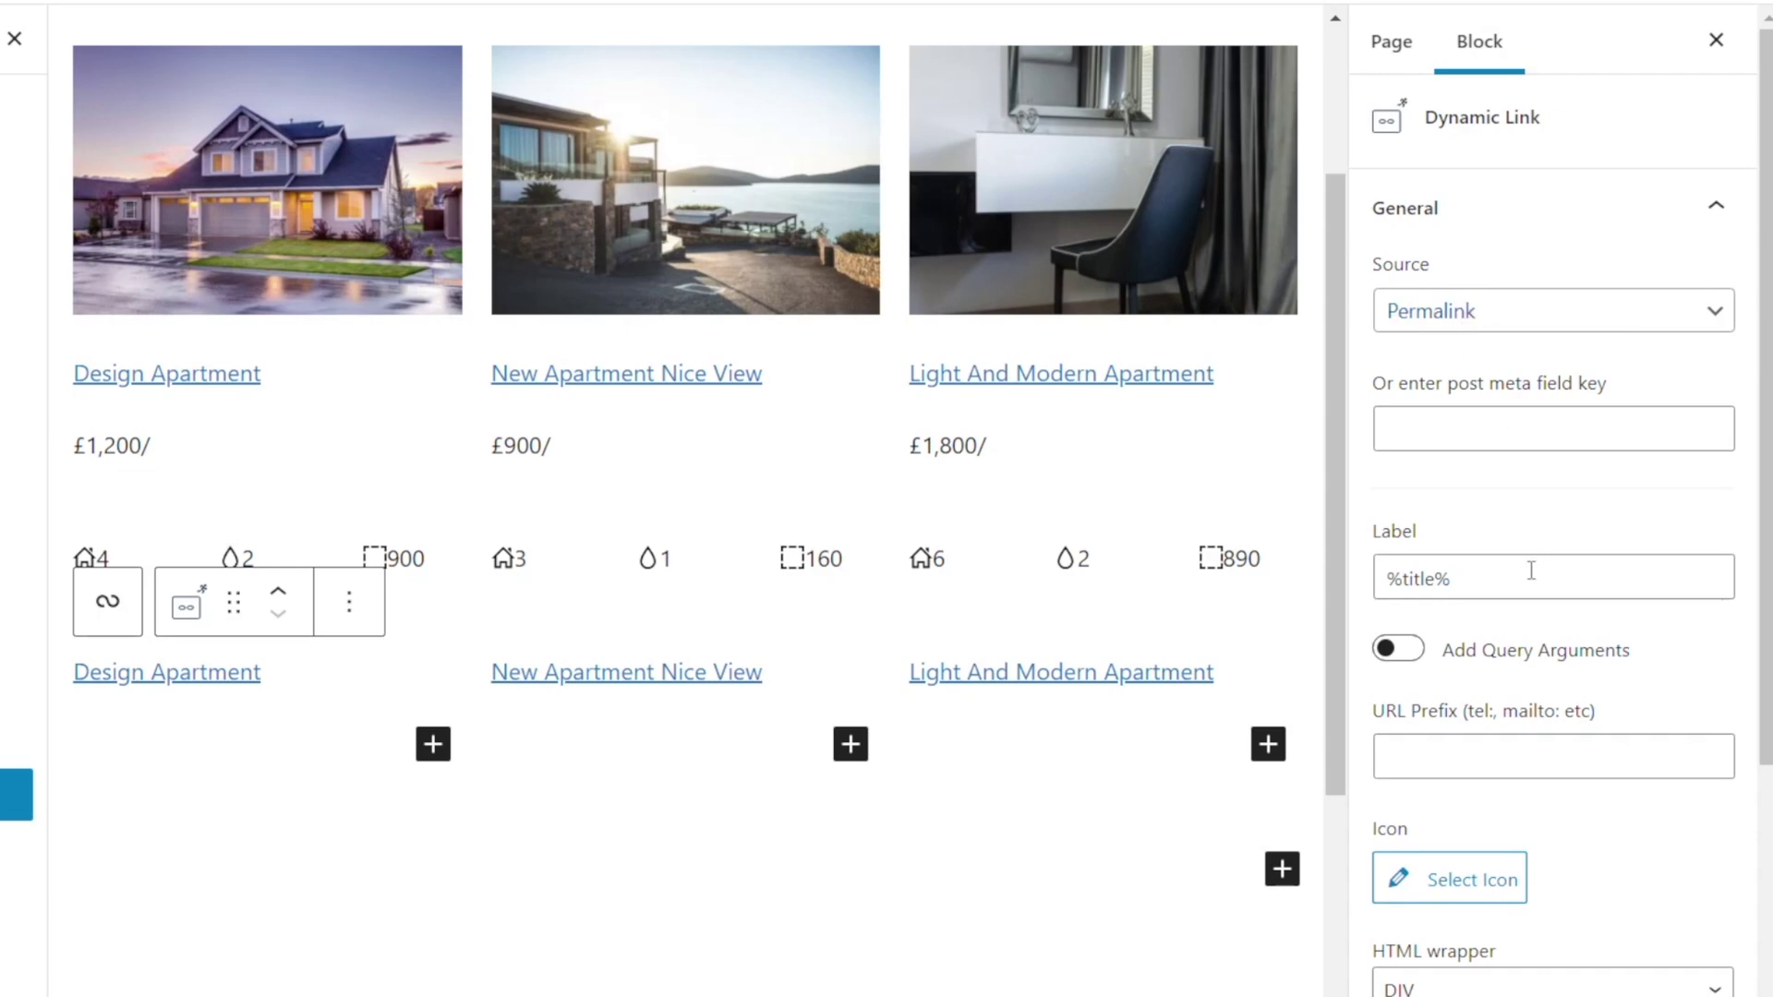
Step: Replace the Dynamic Link's %title% label with "Read More" and look through its remaining settings
{"action": "left_click_drag", "start_coordinate": [1473, 579], "coordinate": [1377, 581]}
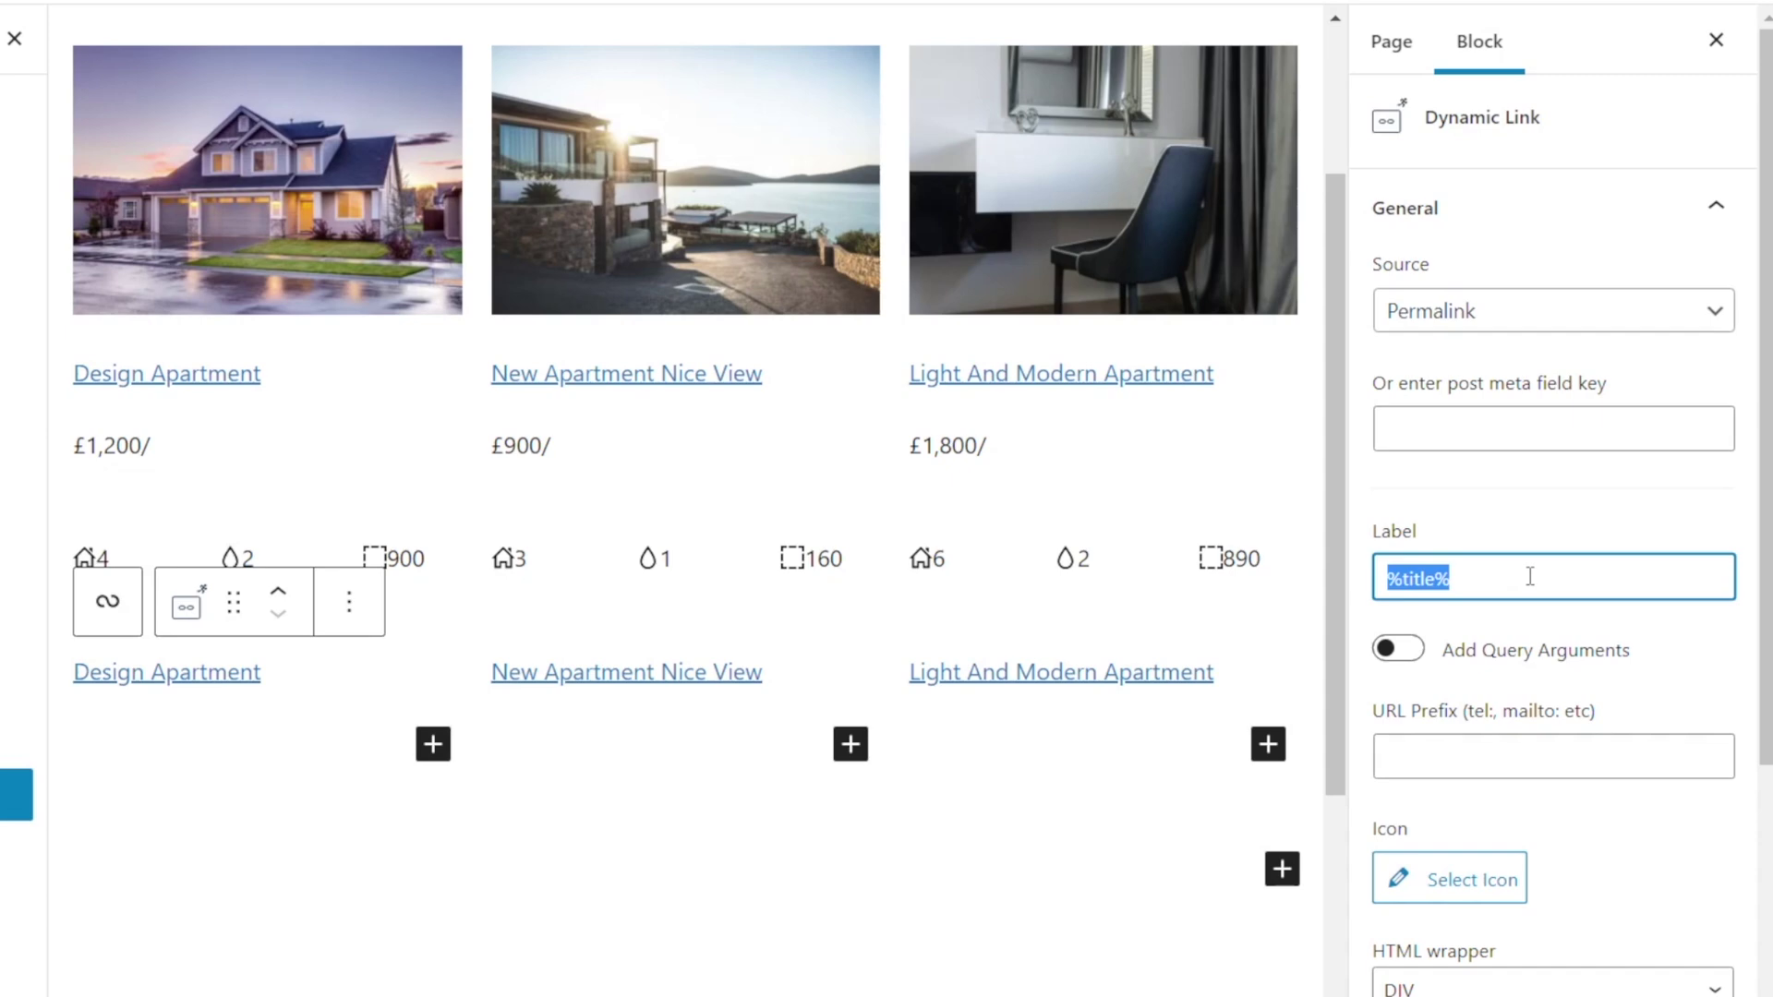
{"action": "type", "text": "read More"}
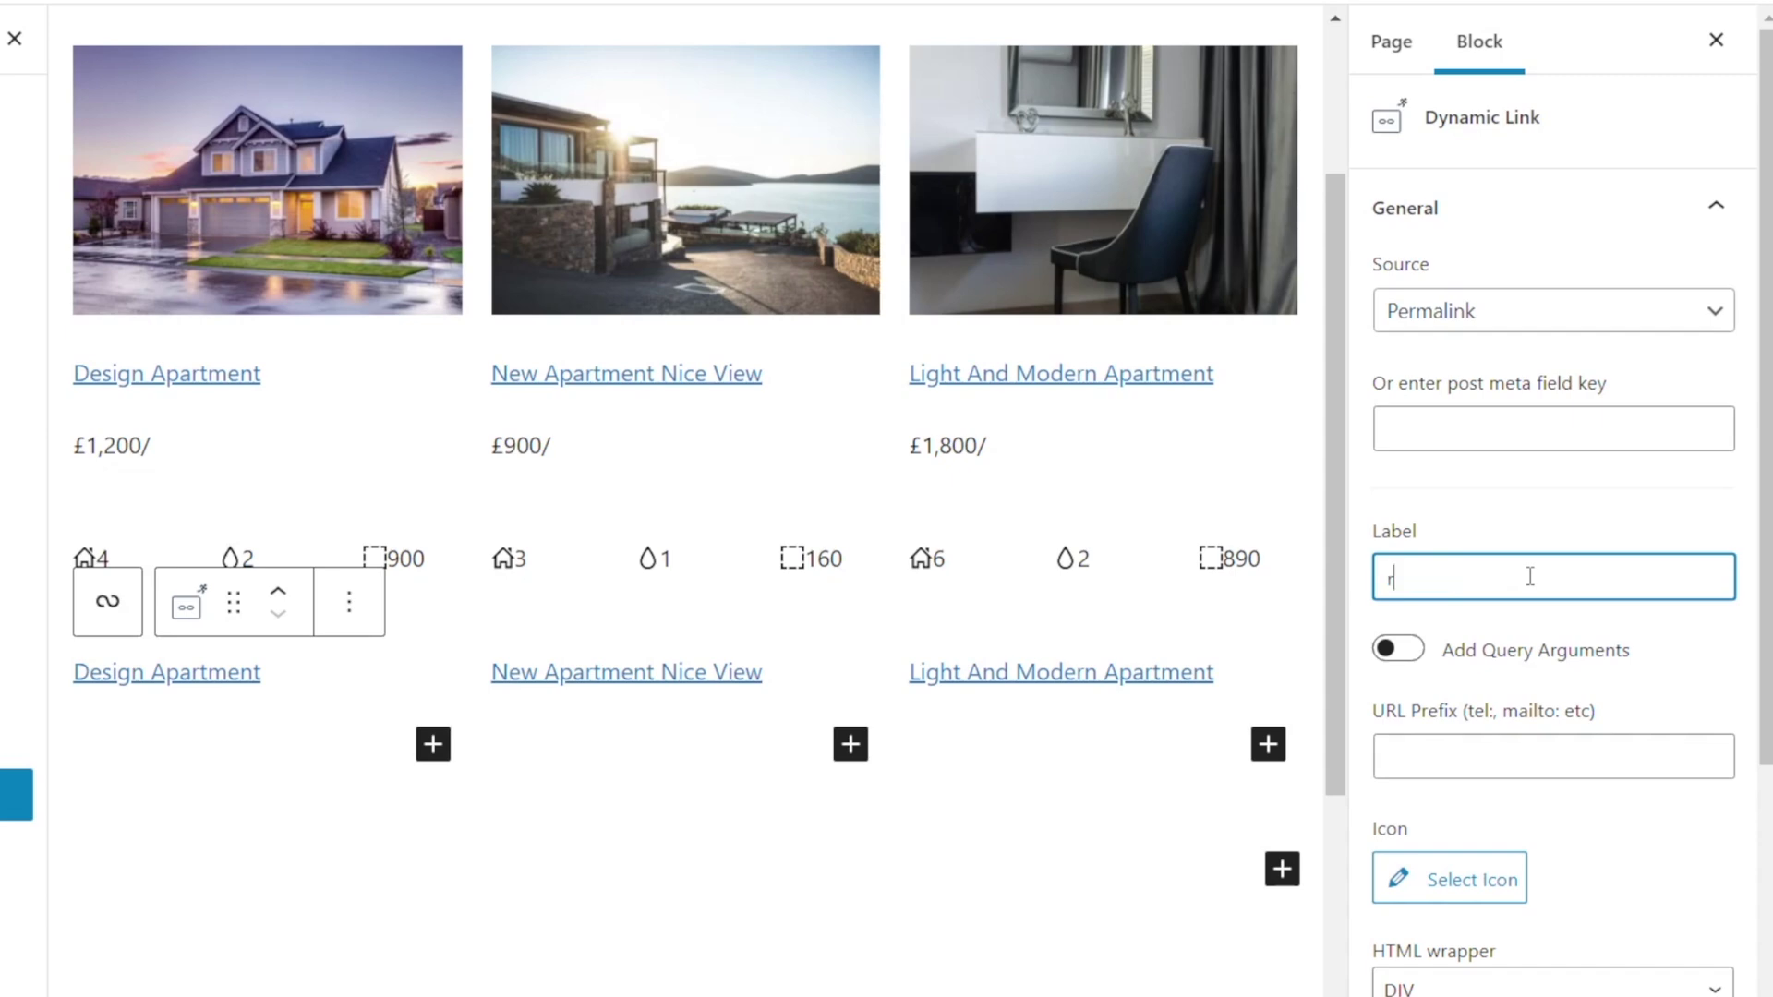
{"action": "left_click", "coordinate": [1396, 579]}
{"action": "key", "text": "BackSpace"}
{"action": "type", "text": "Read More"}
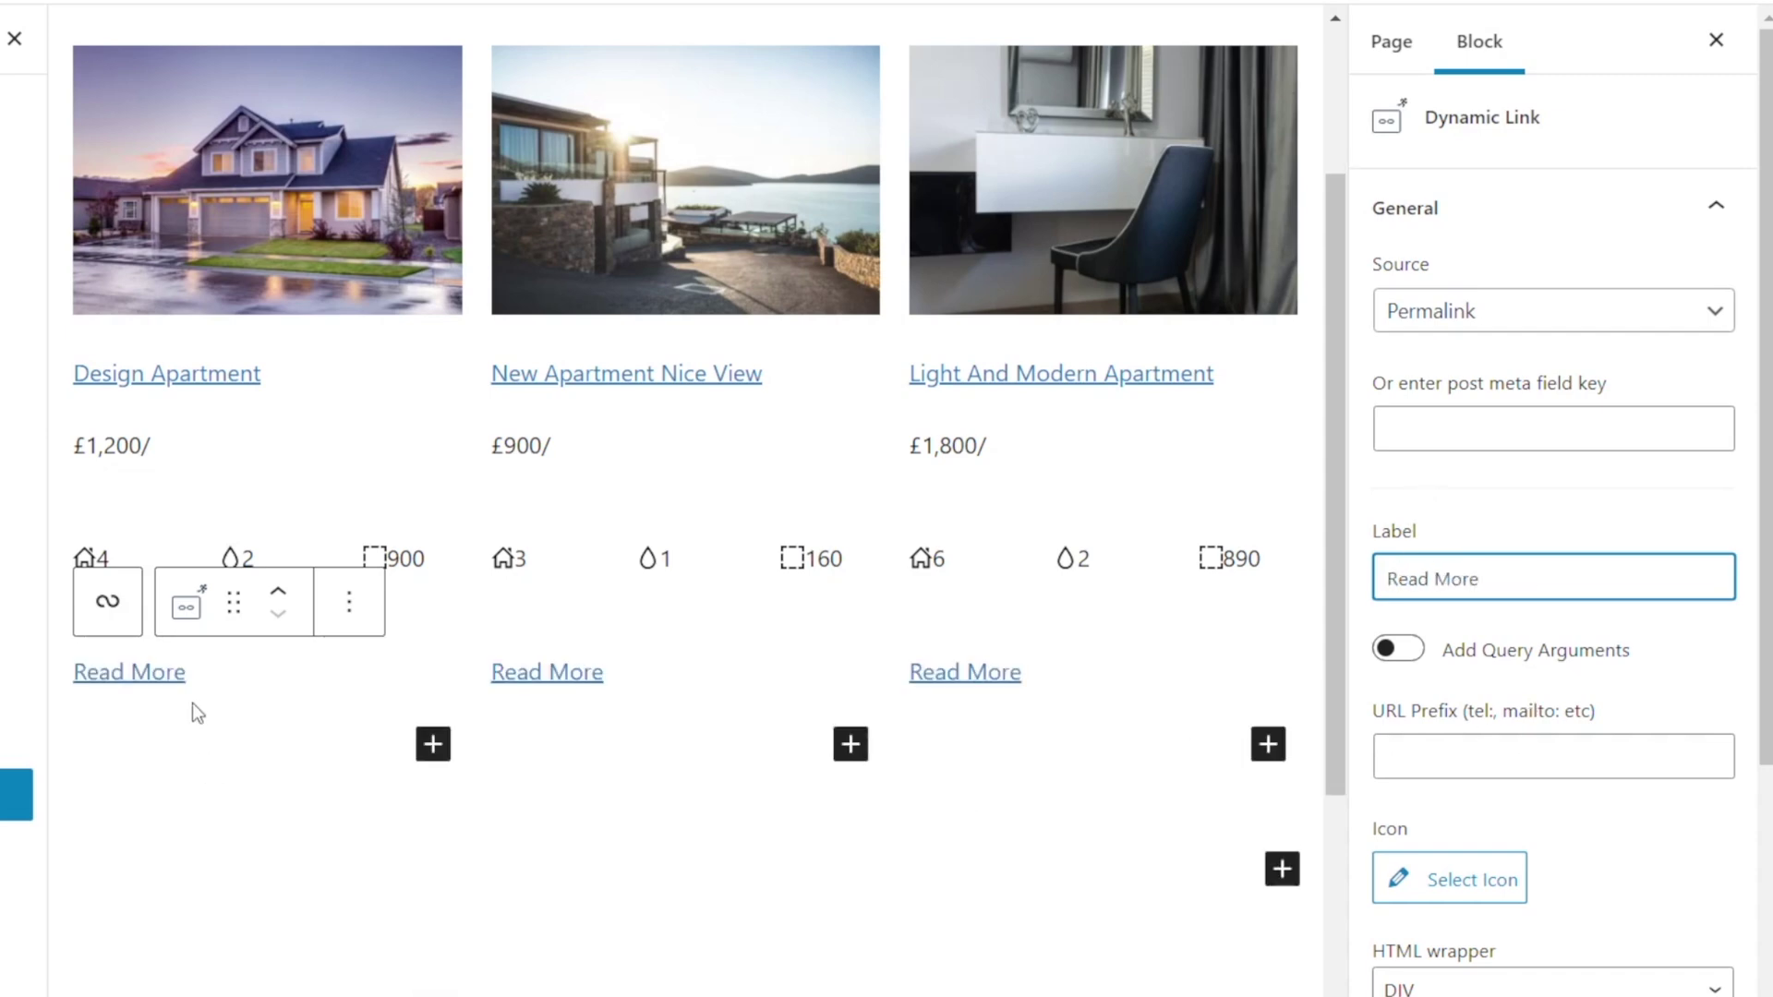
{"action": "scroll", "coordinate": [1611, 859], "scroll_direction": "down", "scroll_amount": 1}
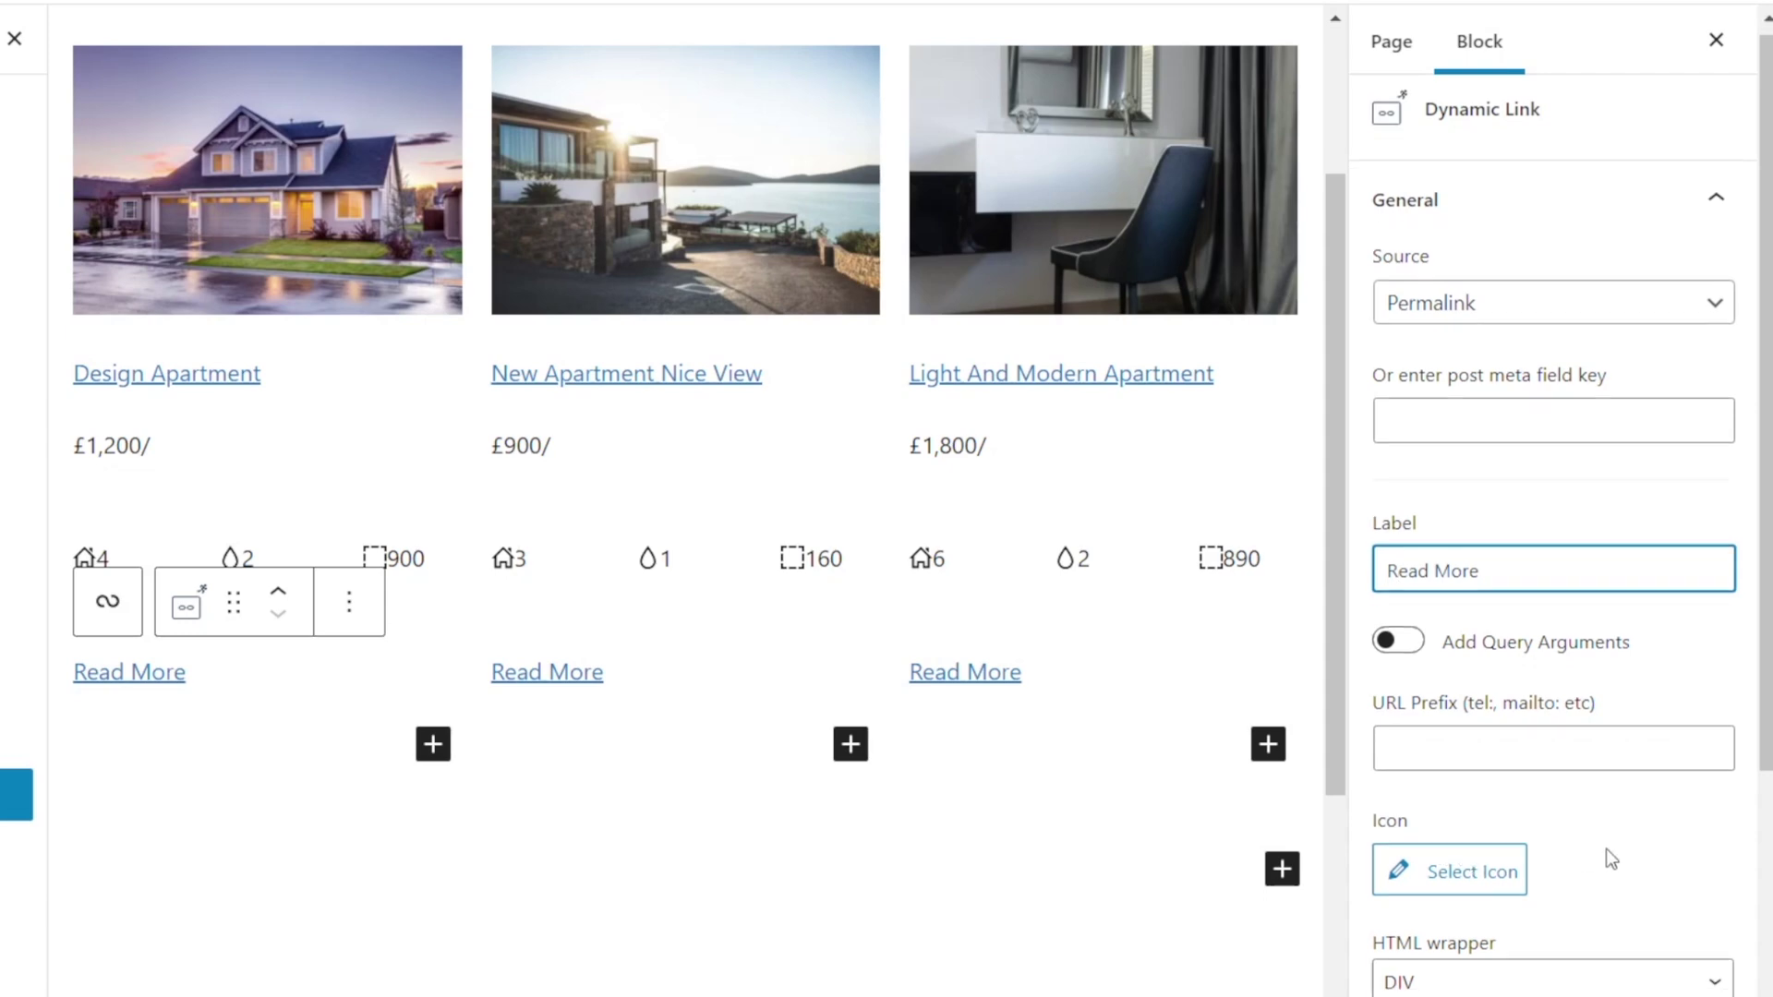
{"action": "scroll", "coordinate": [1605, 849], "scroll_direction": "down", "scroll_amount": 5}
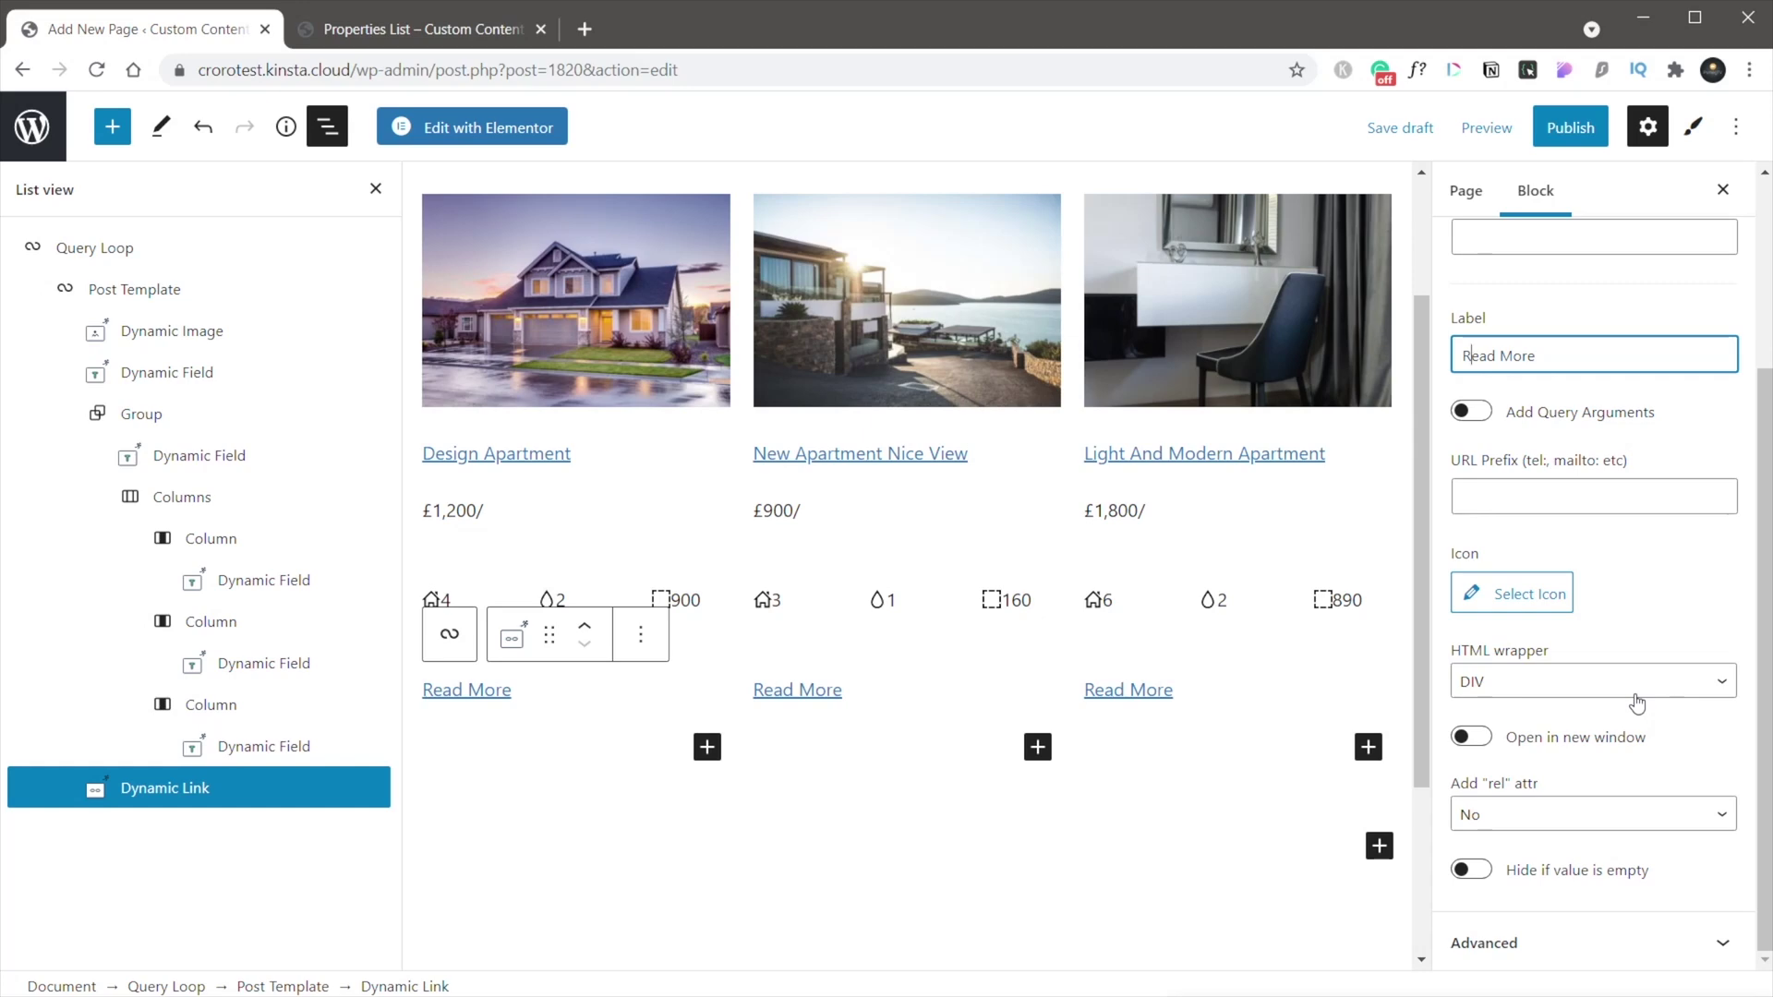
Step: Save the draft, check the Properties Loop page in a new-tab preview and return to the page editor
{"action": "key", "text": "ctrl+s"}
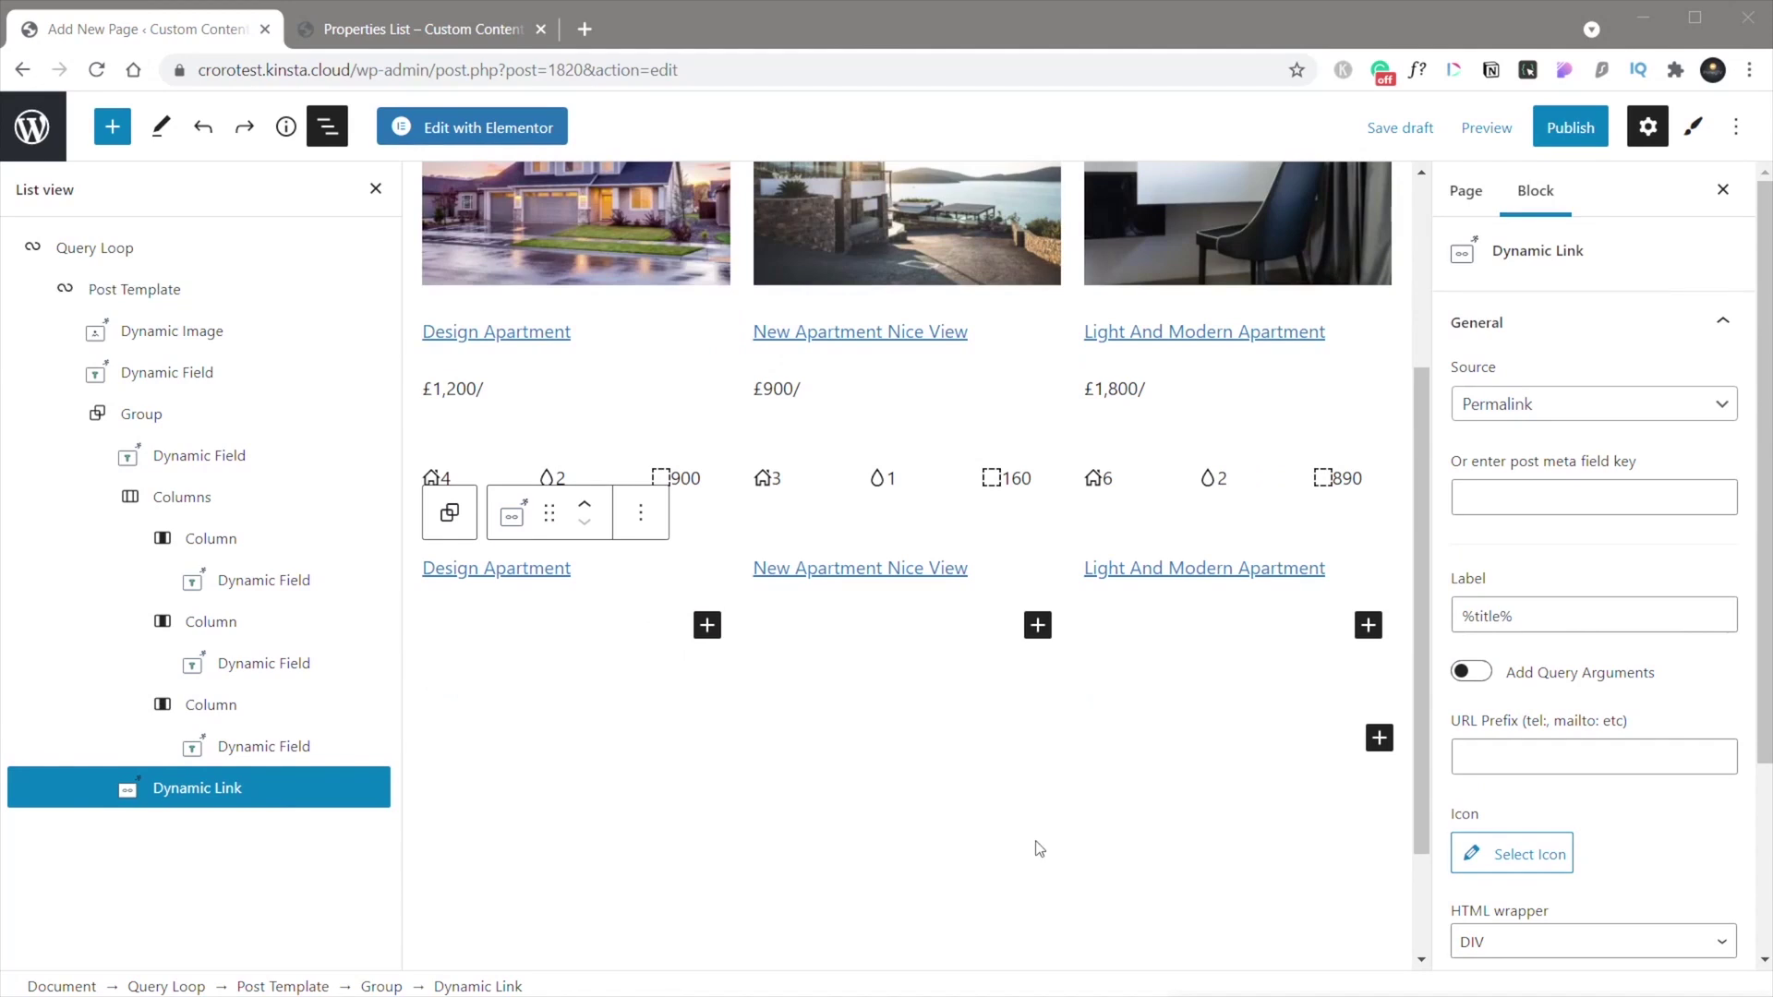
{"action": "left_click", "coordinate": [1486, 127]}
{"action": "left_click", "coordinate": [1391, 346]}
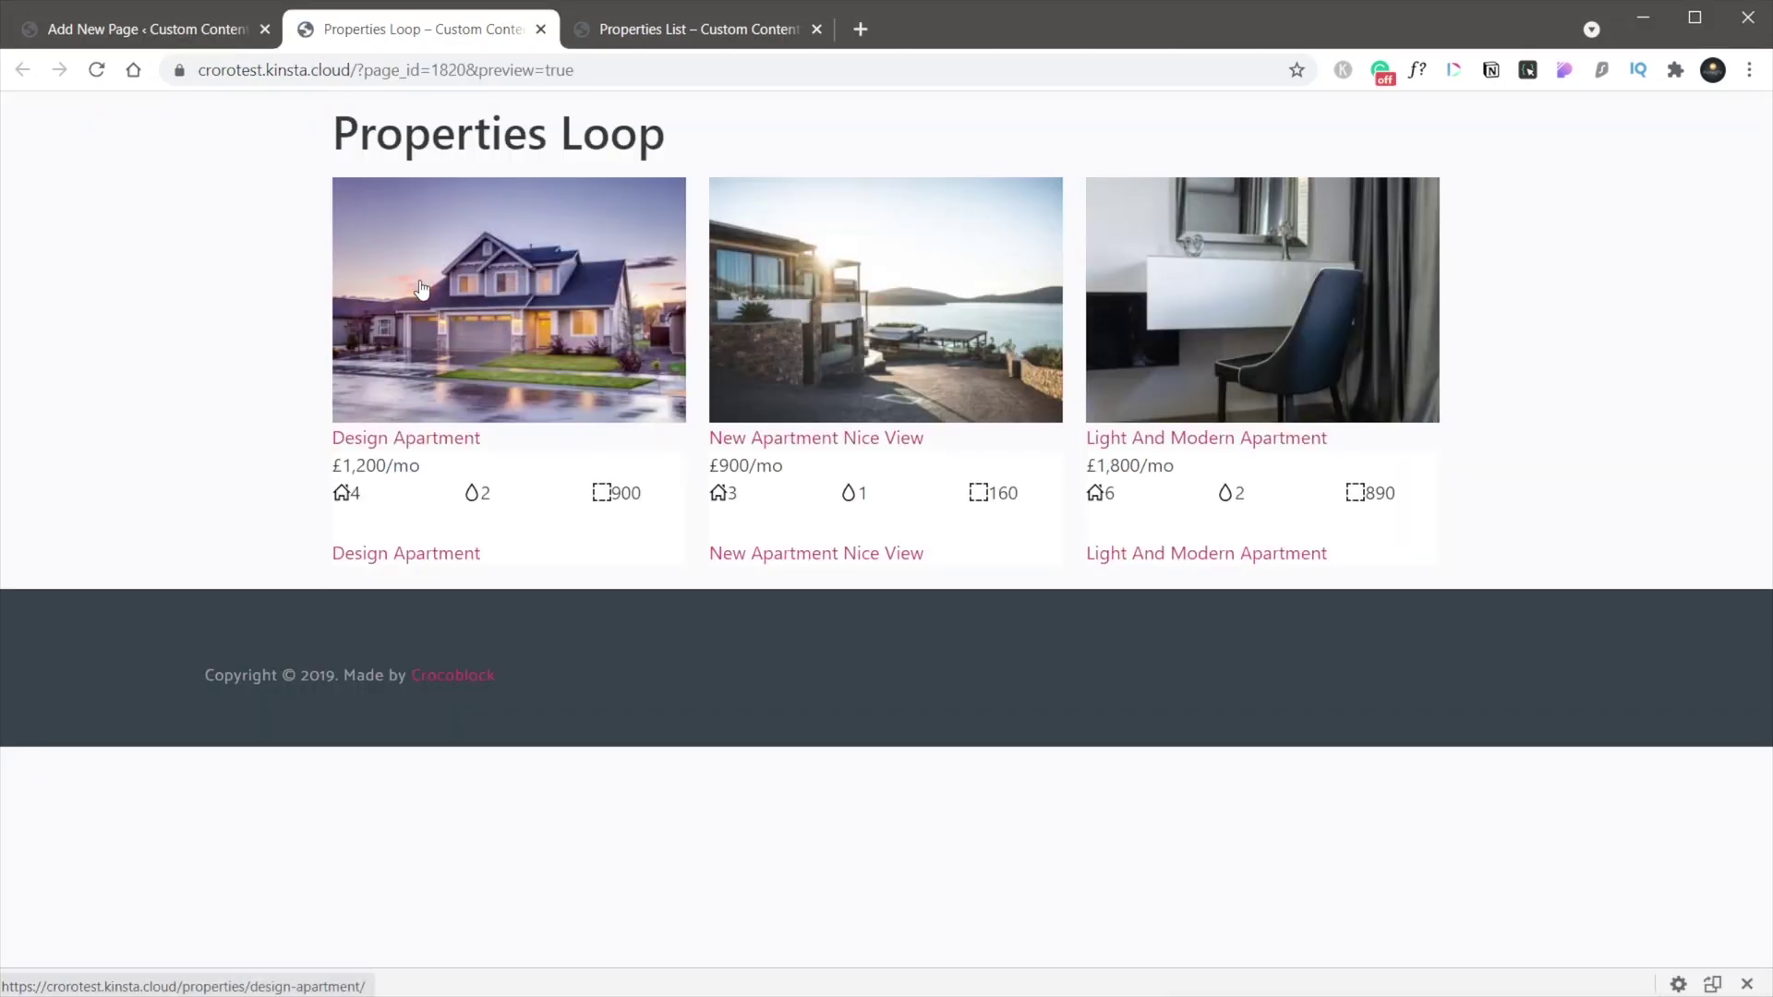
{"action": "left_click", "coordinate": [541, 28]}
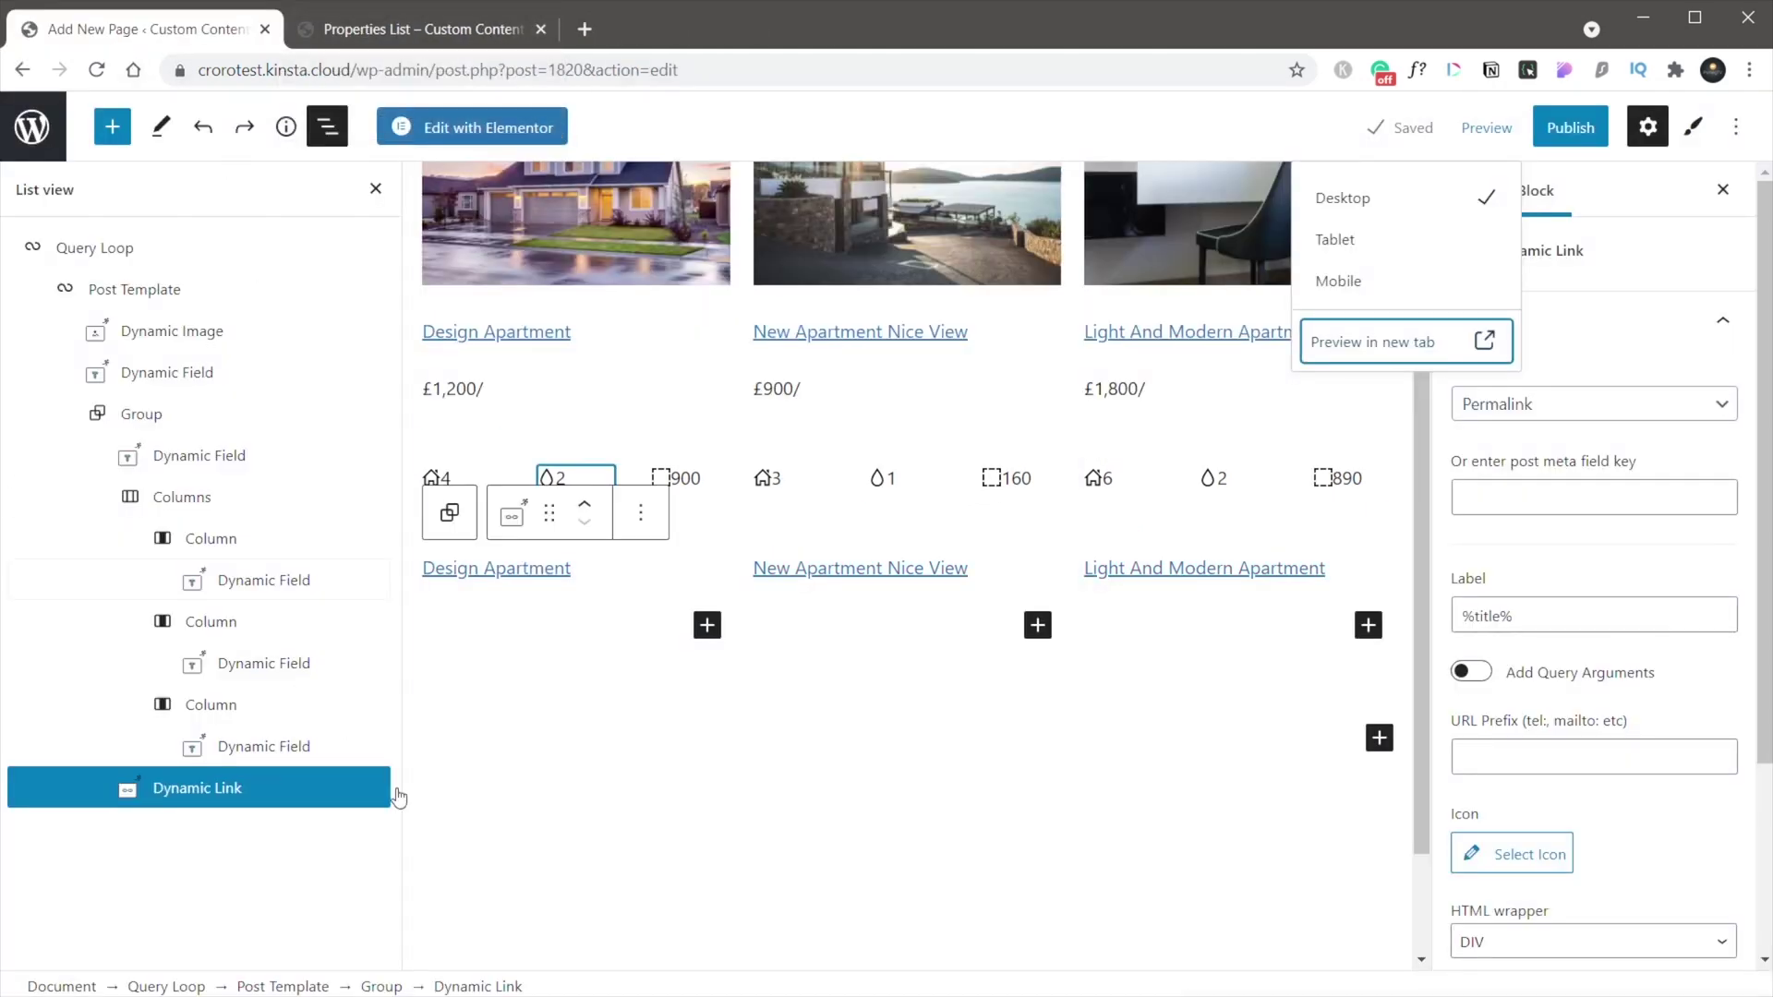
{"action": "left_click", "coordinate": [194, 378]}
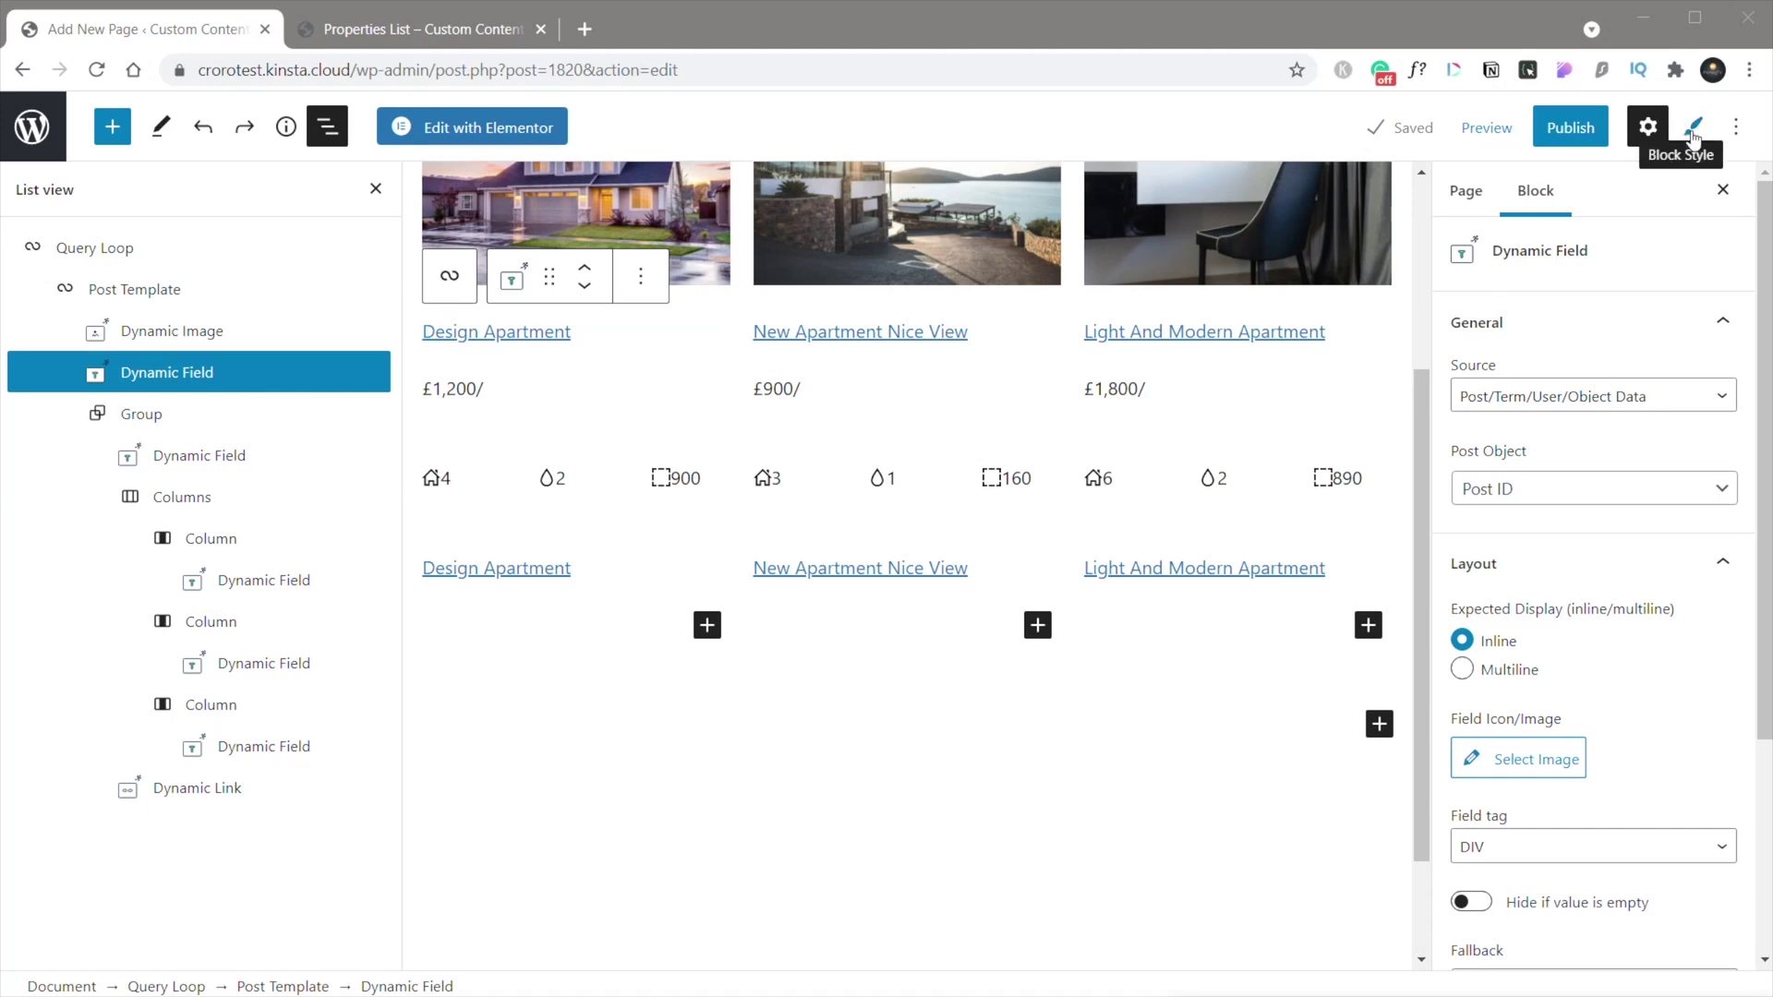
{"action": "left_click", "coordinate": [129, 292]}
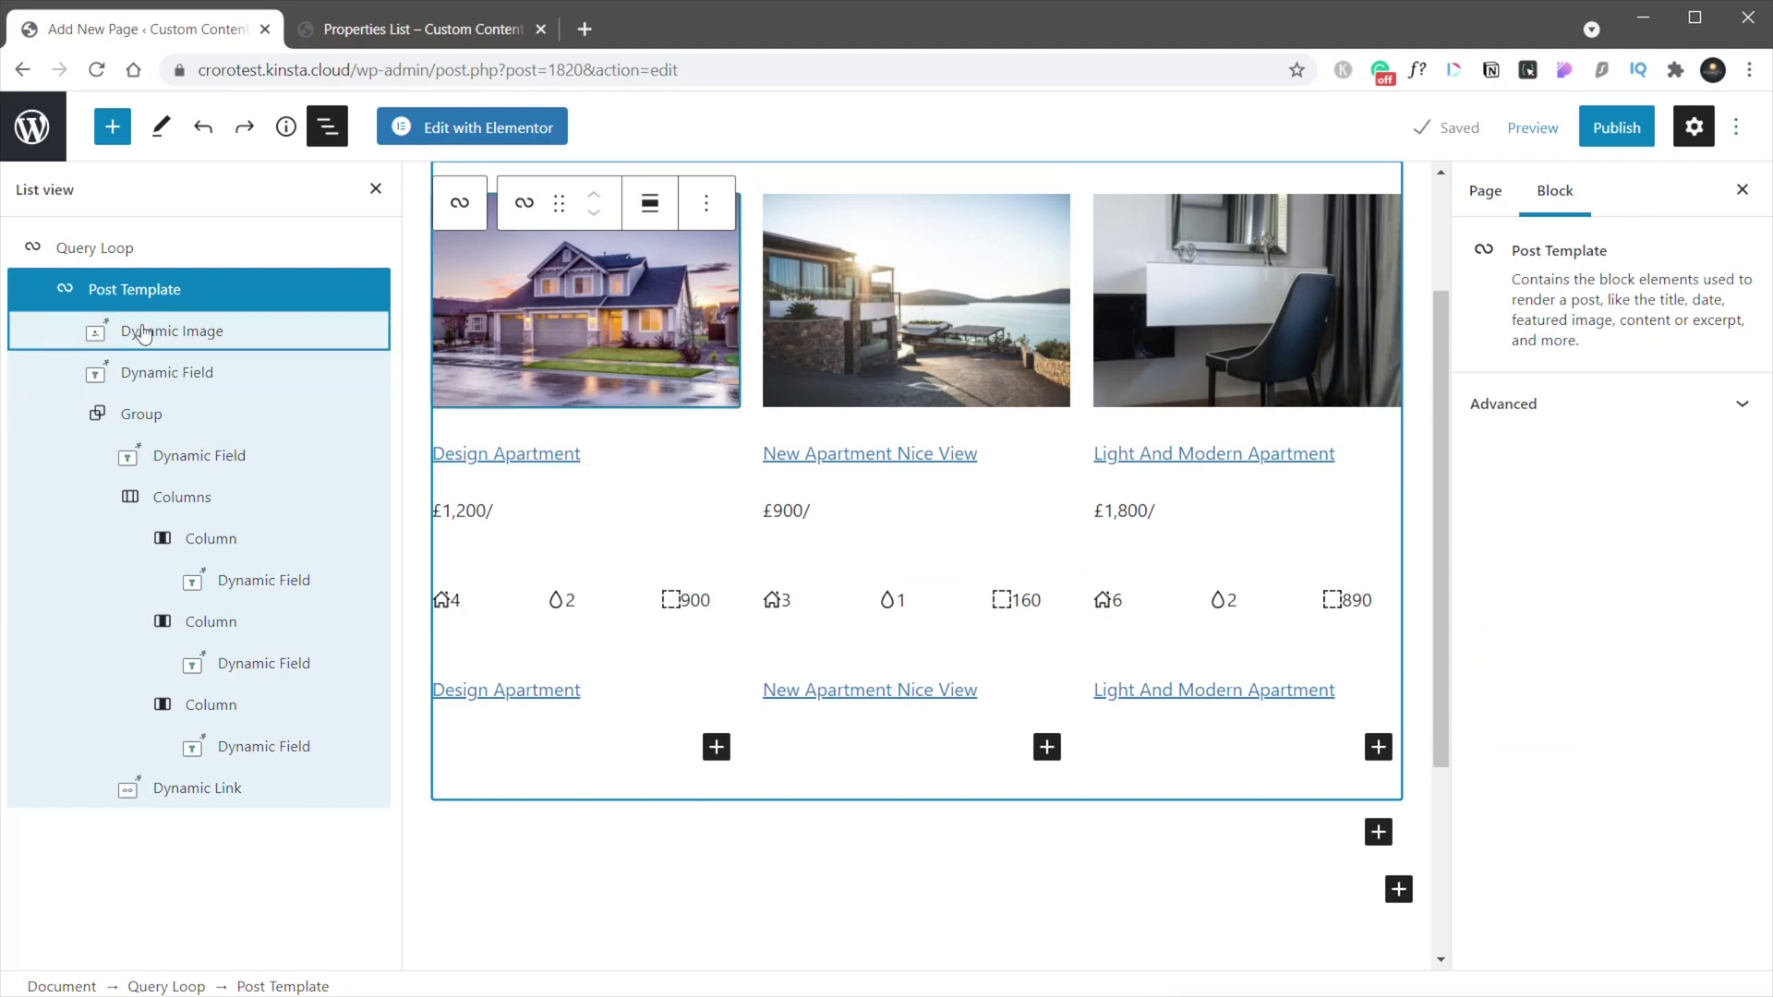
{"action": "left_click", "coordinate": [175, 330]}
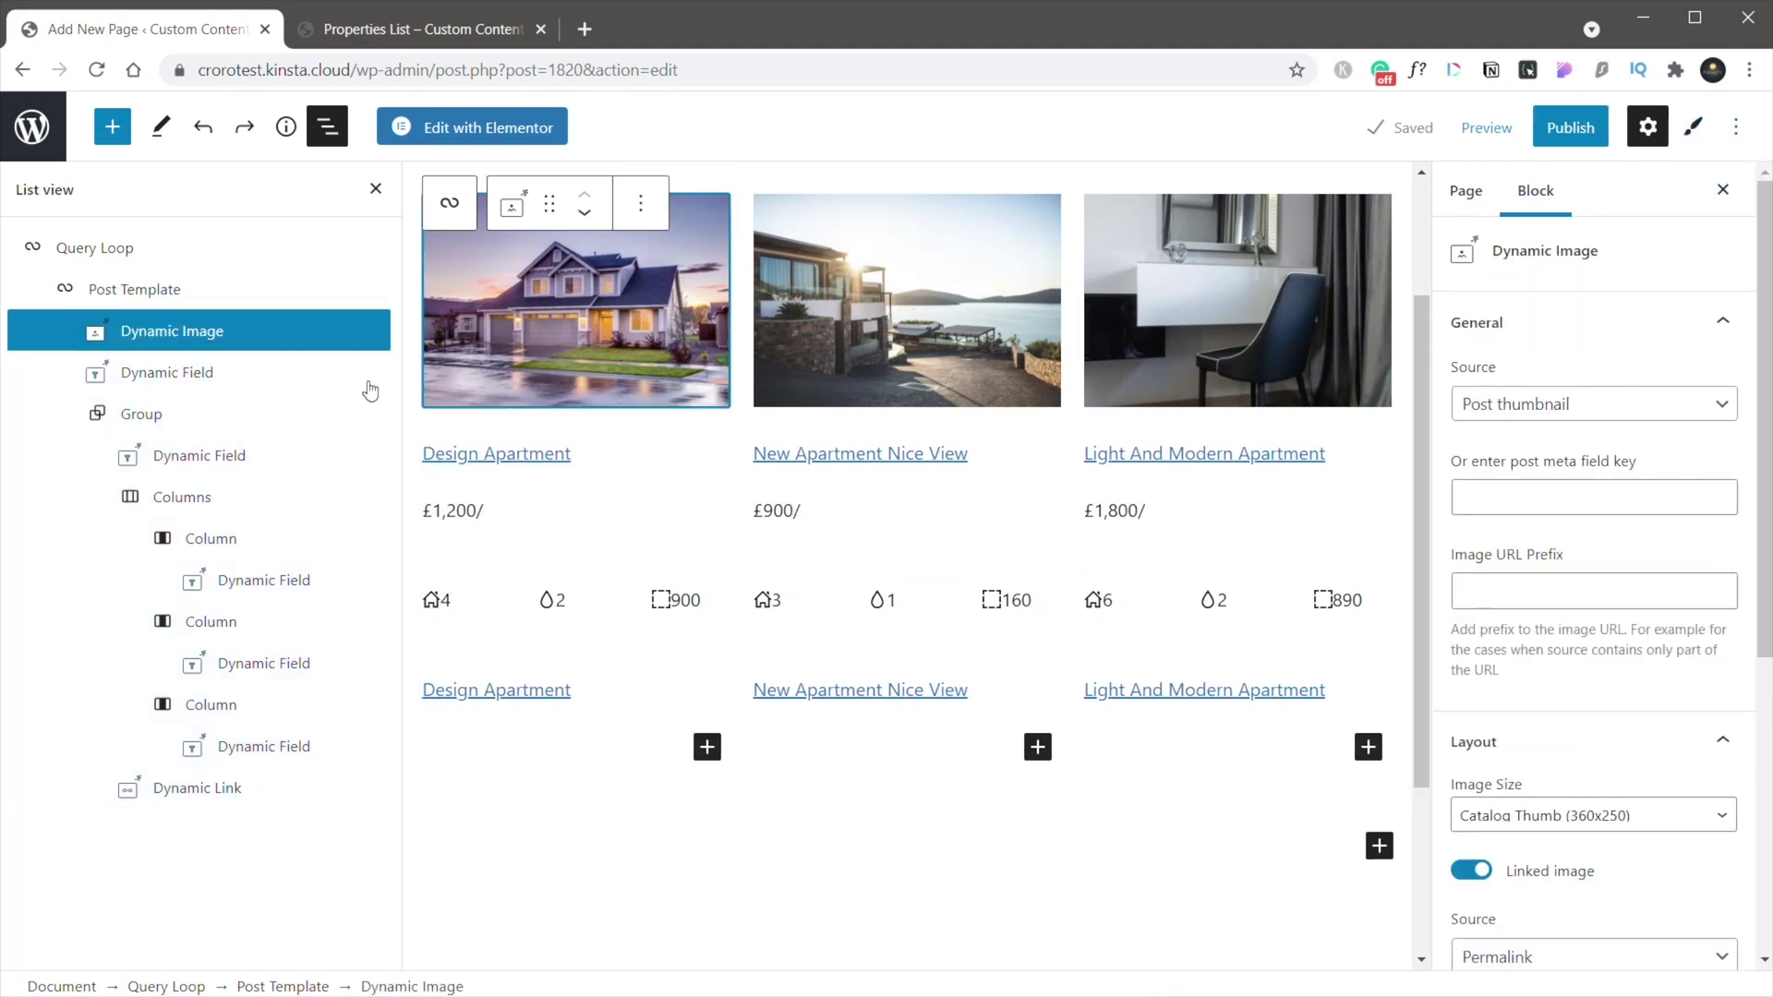
{"action": "left_click", "coordinate": [198, 372]}
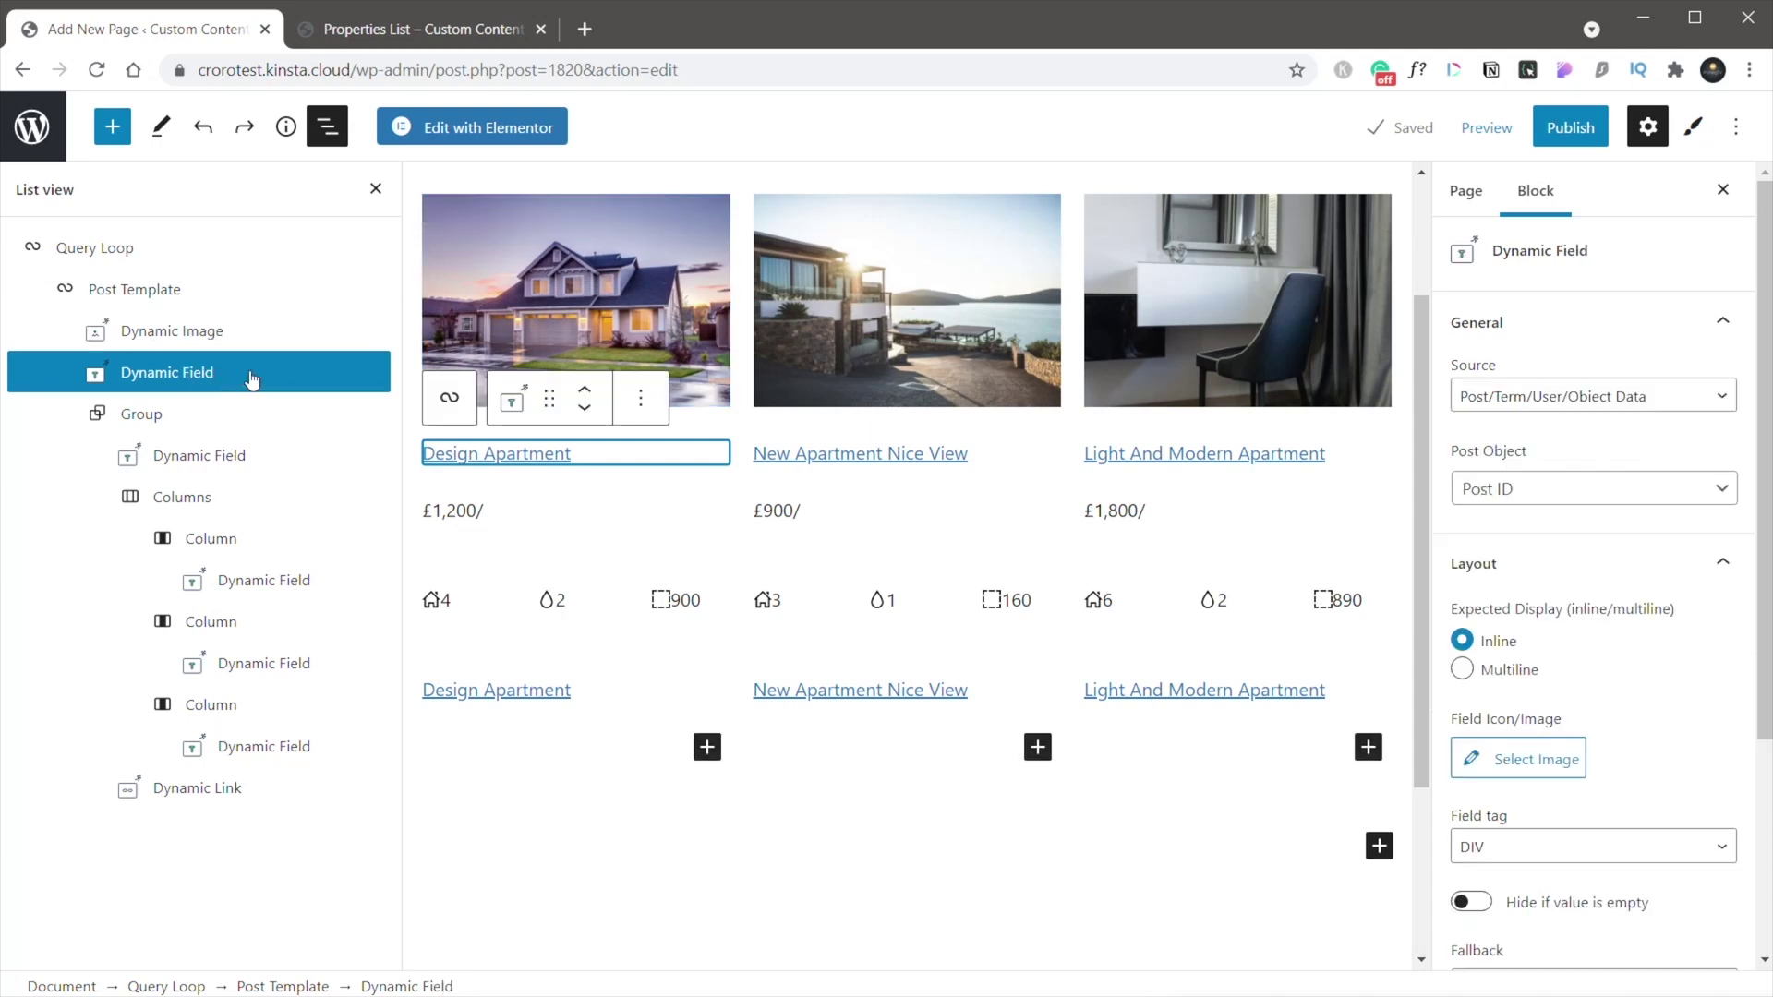
{"action": "left_click", "coordinate": [143, 415]}
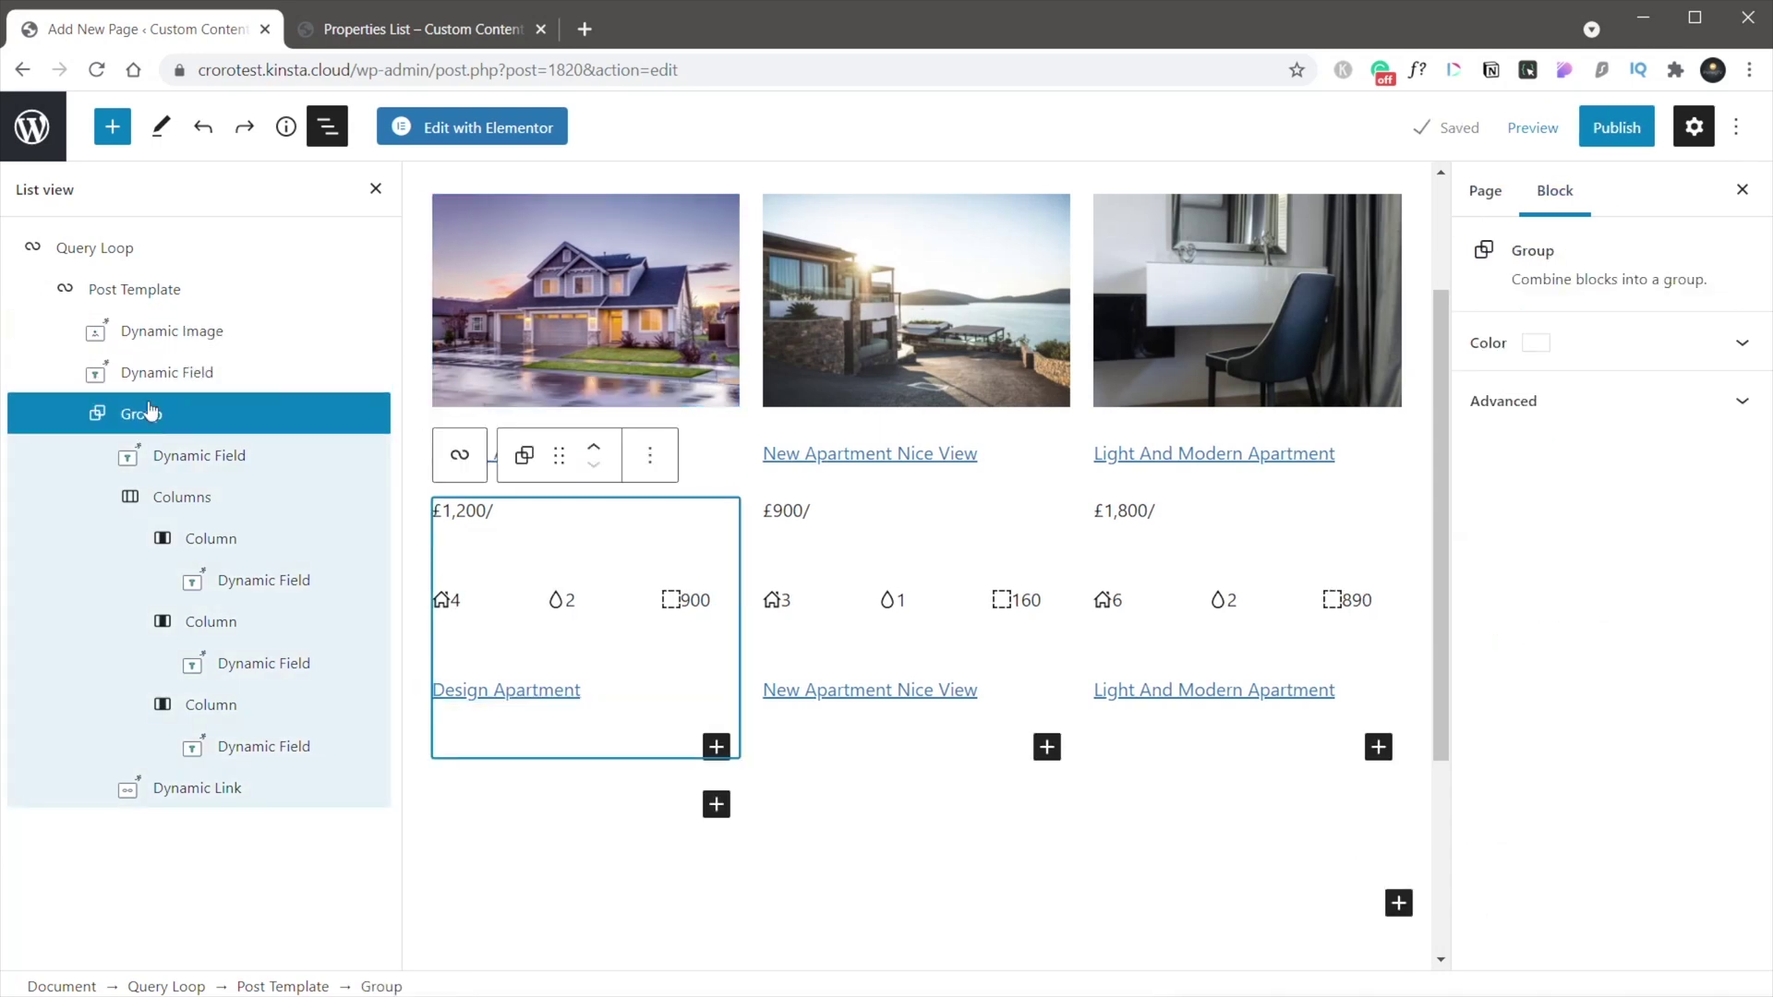
Step: Style the title Dynamic Field above the Group with white text and Bold weight
{"action": "left_click", "coordinate": [159, 378]}
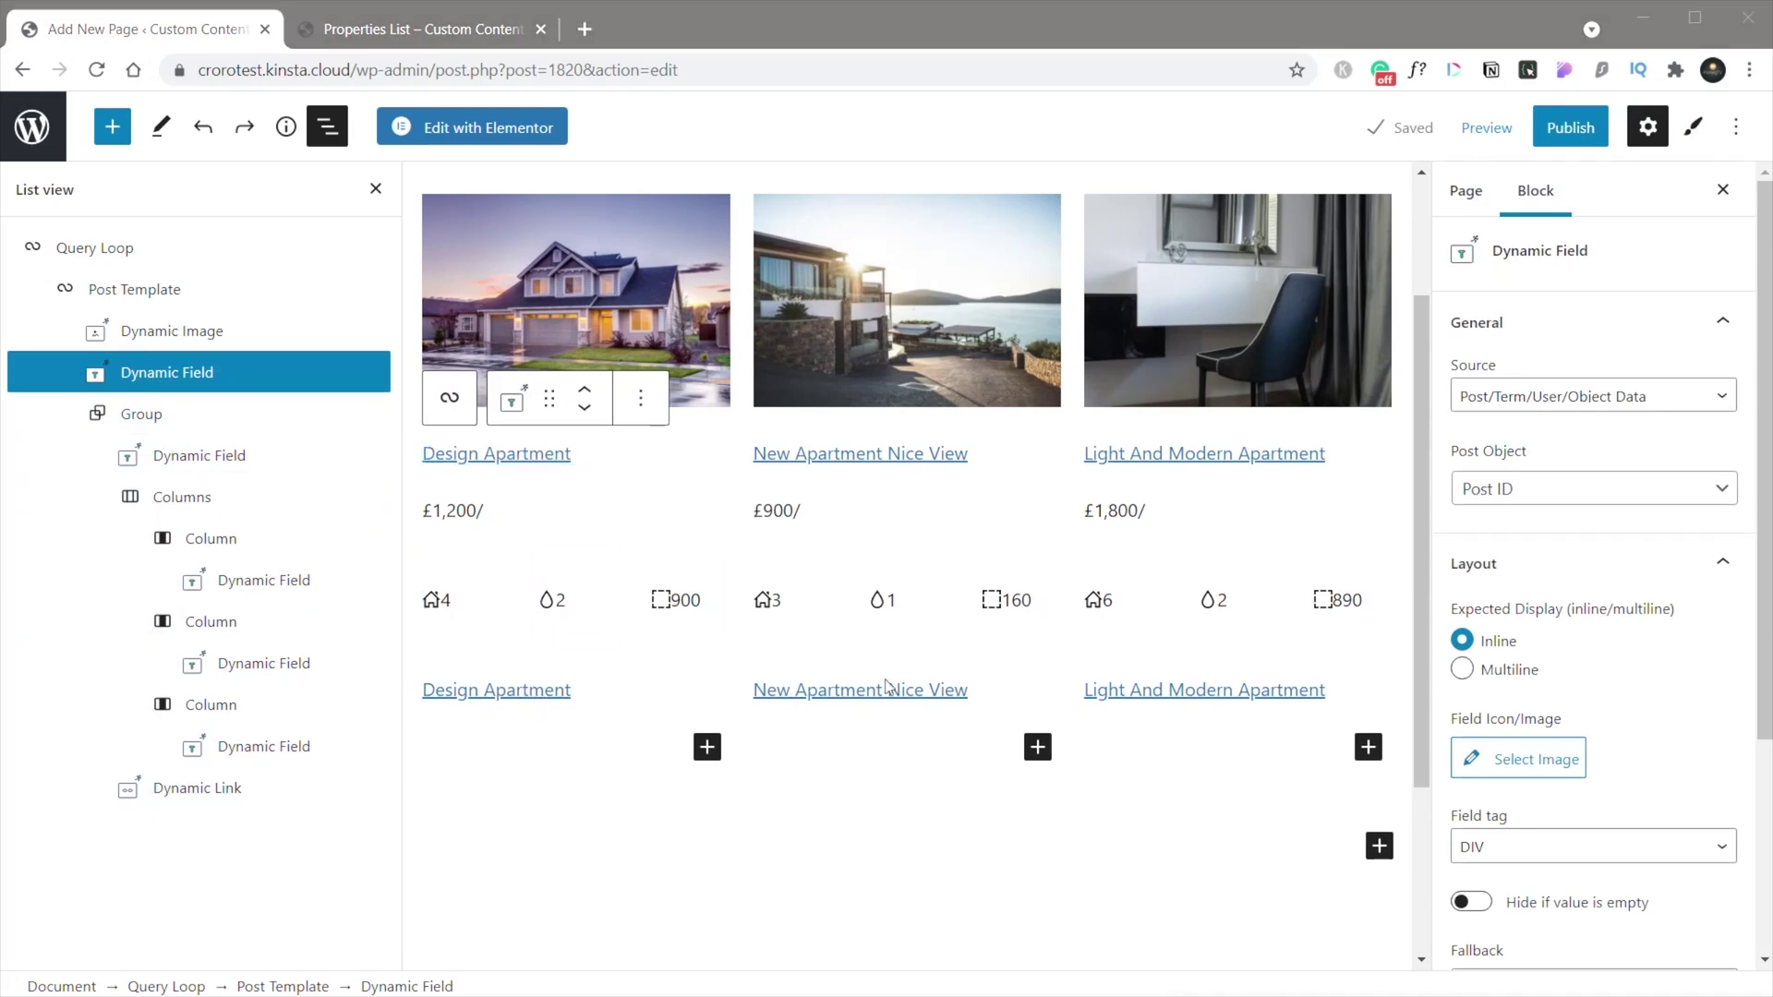
{"action": "left_click", "coordinate": [1690, 134]}
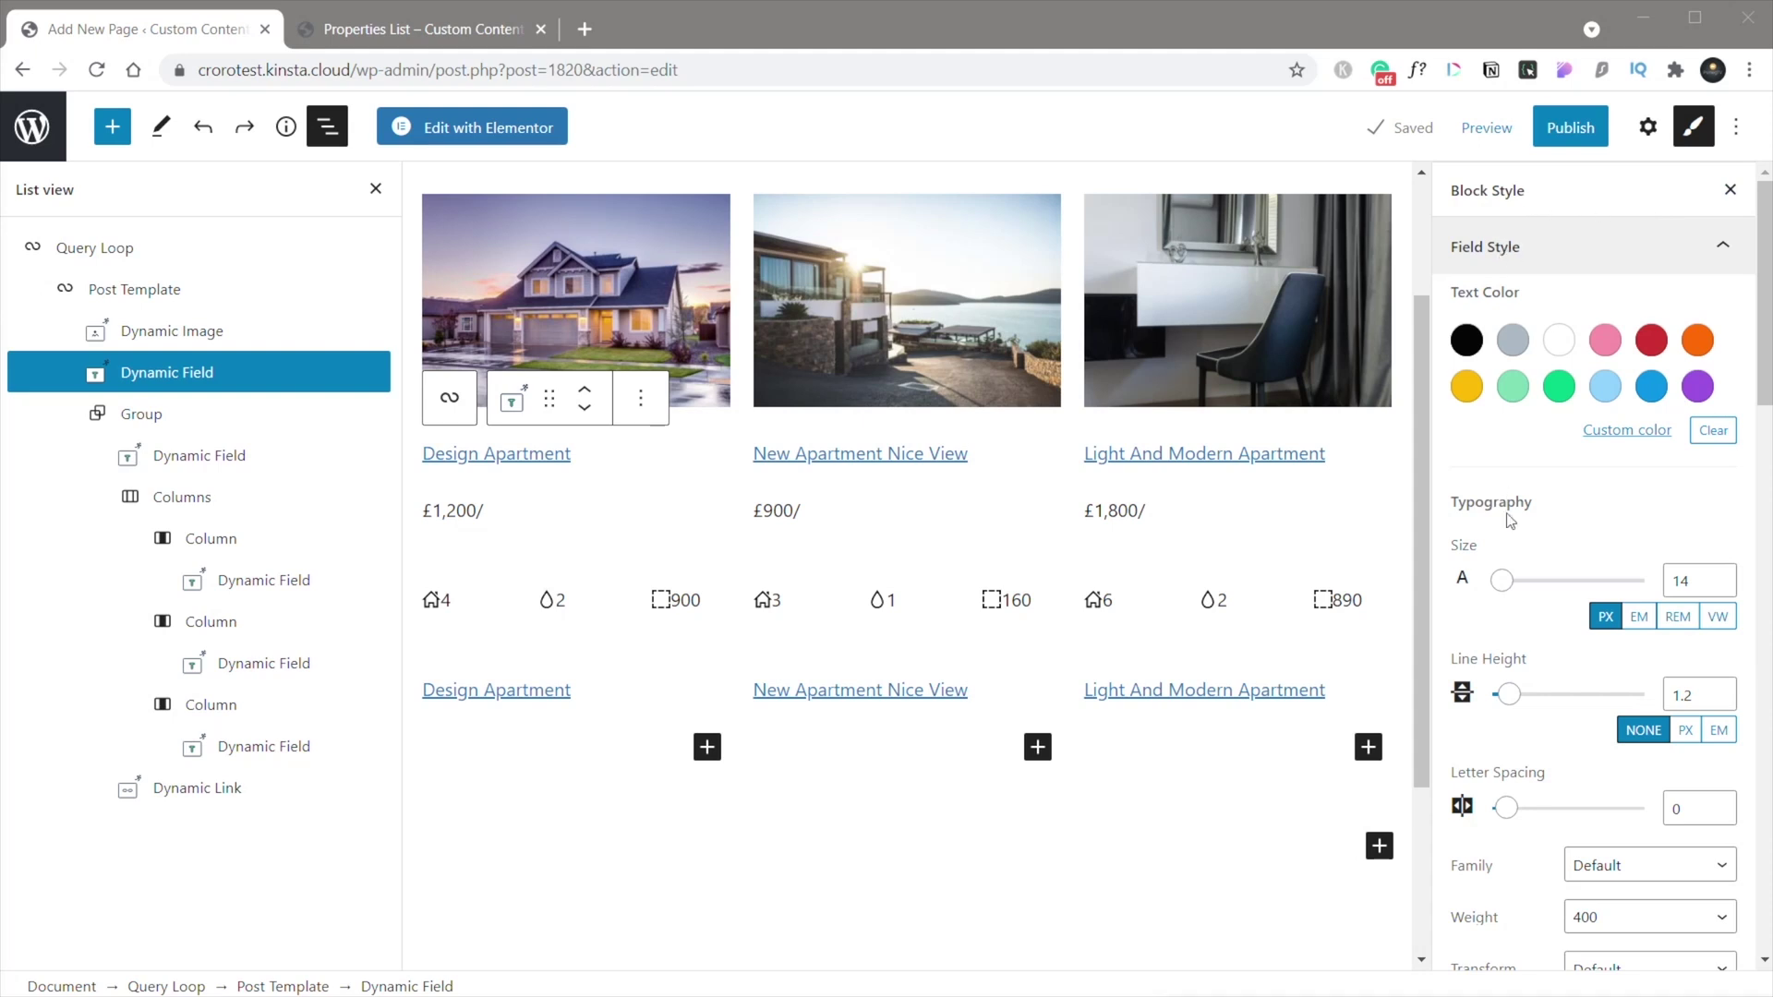
{"action": "left_click", "coordinate": [1559, 341]}
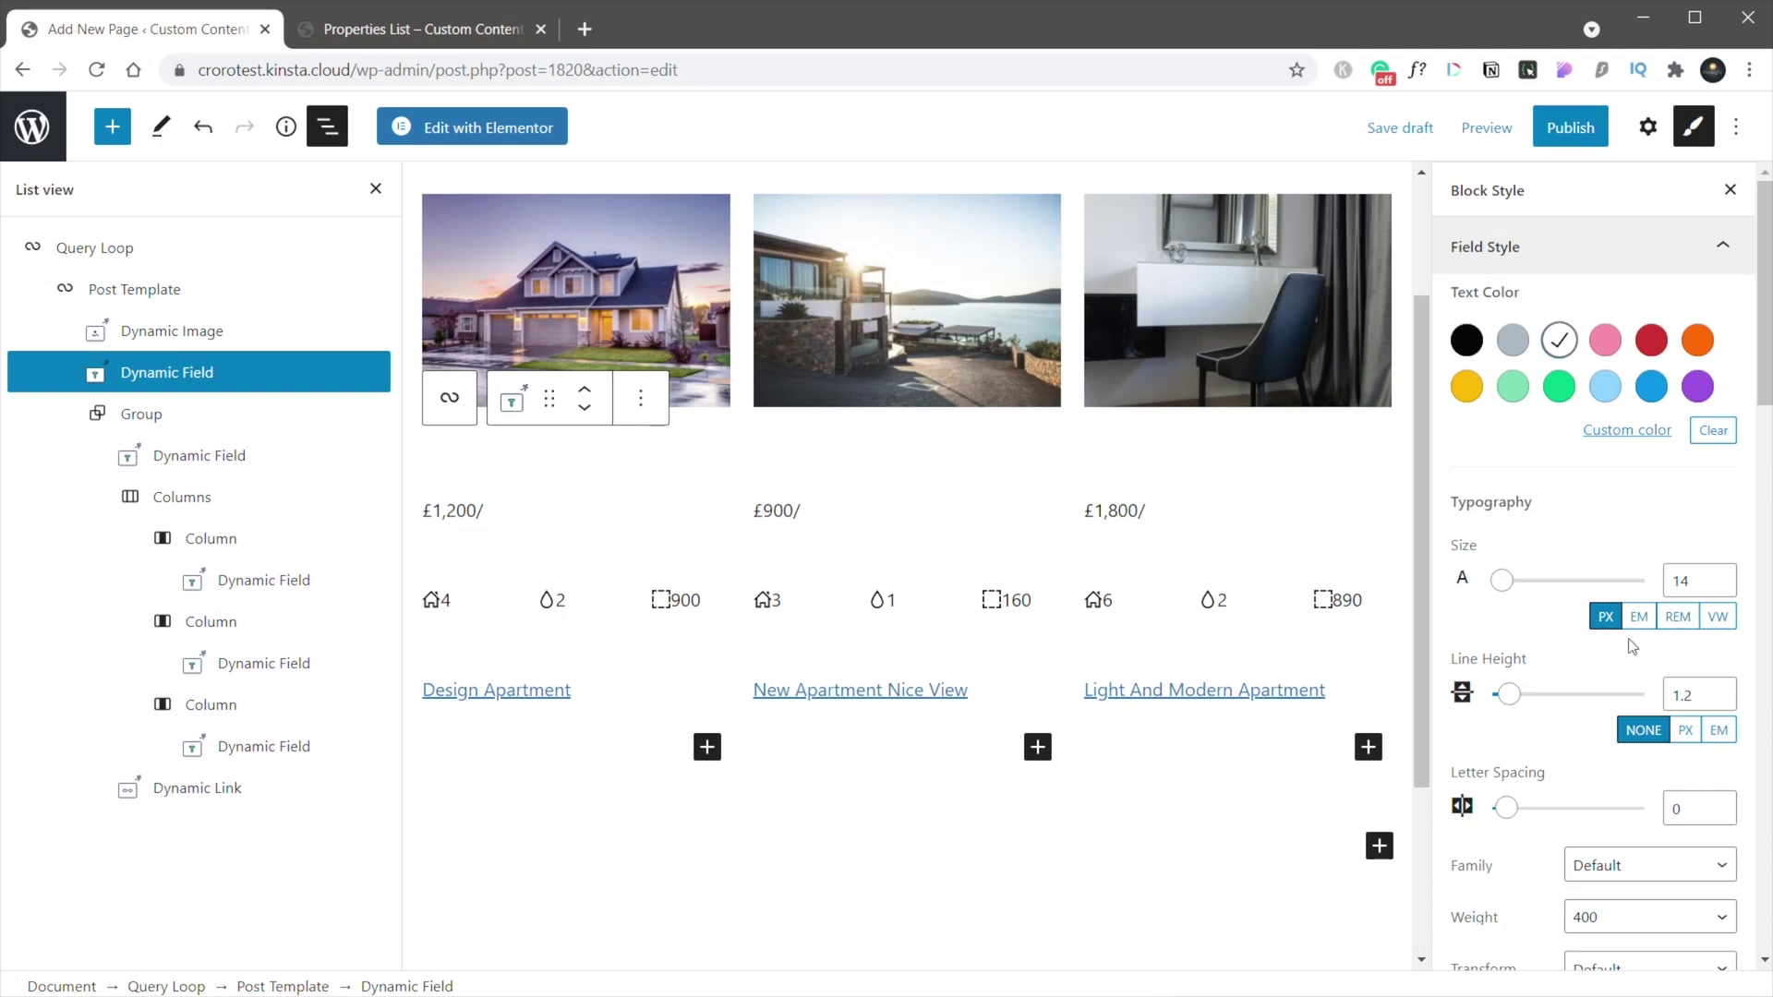
{"action": "scroll", "coordinate": [1575, 657], "scroll_direction": "down", "scroll_amount": 1}
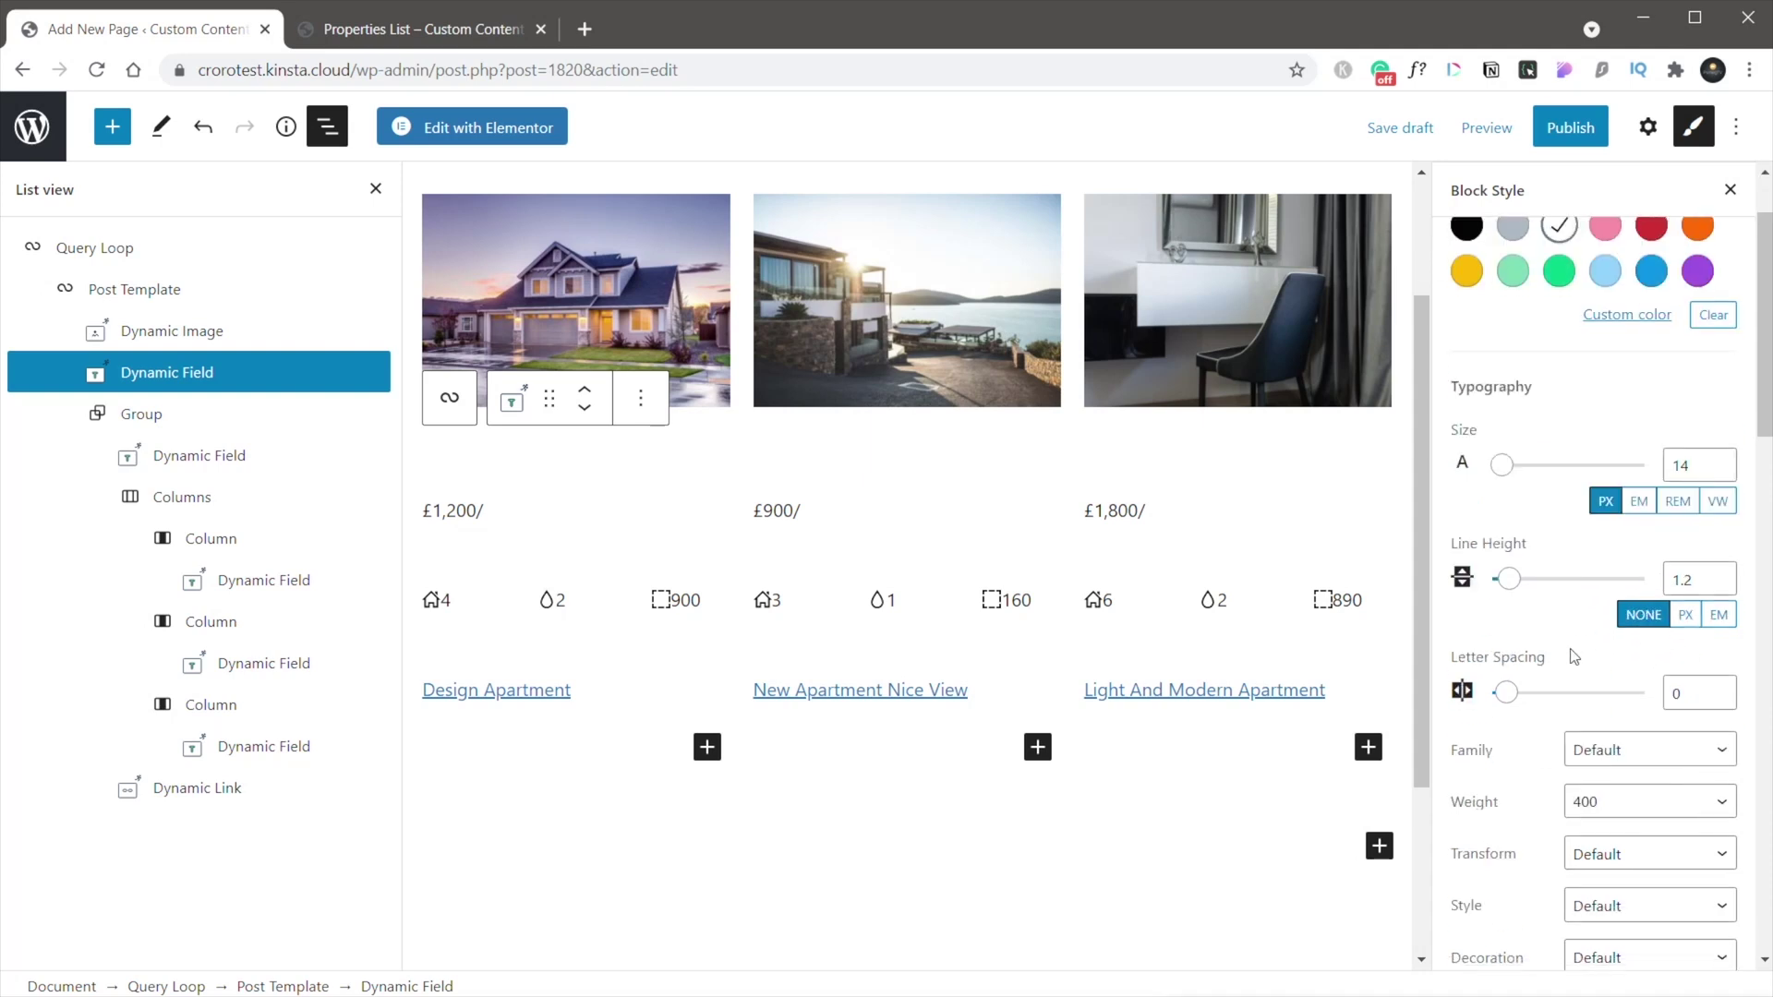
{"action": "scroll", "coordinate": [1530, 620], "scroll_direction": "down", "scroll_amount": 1}
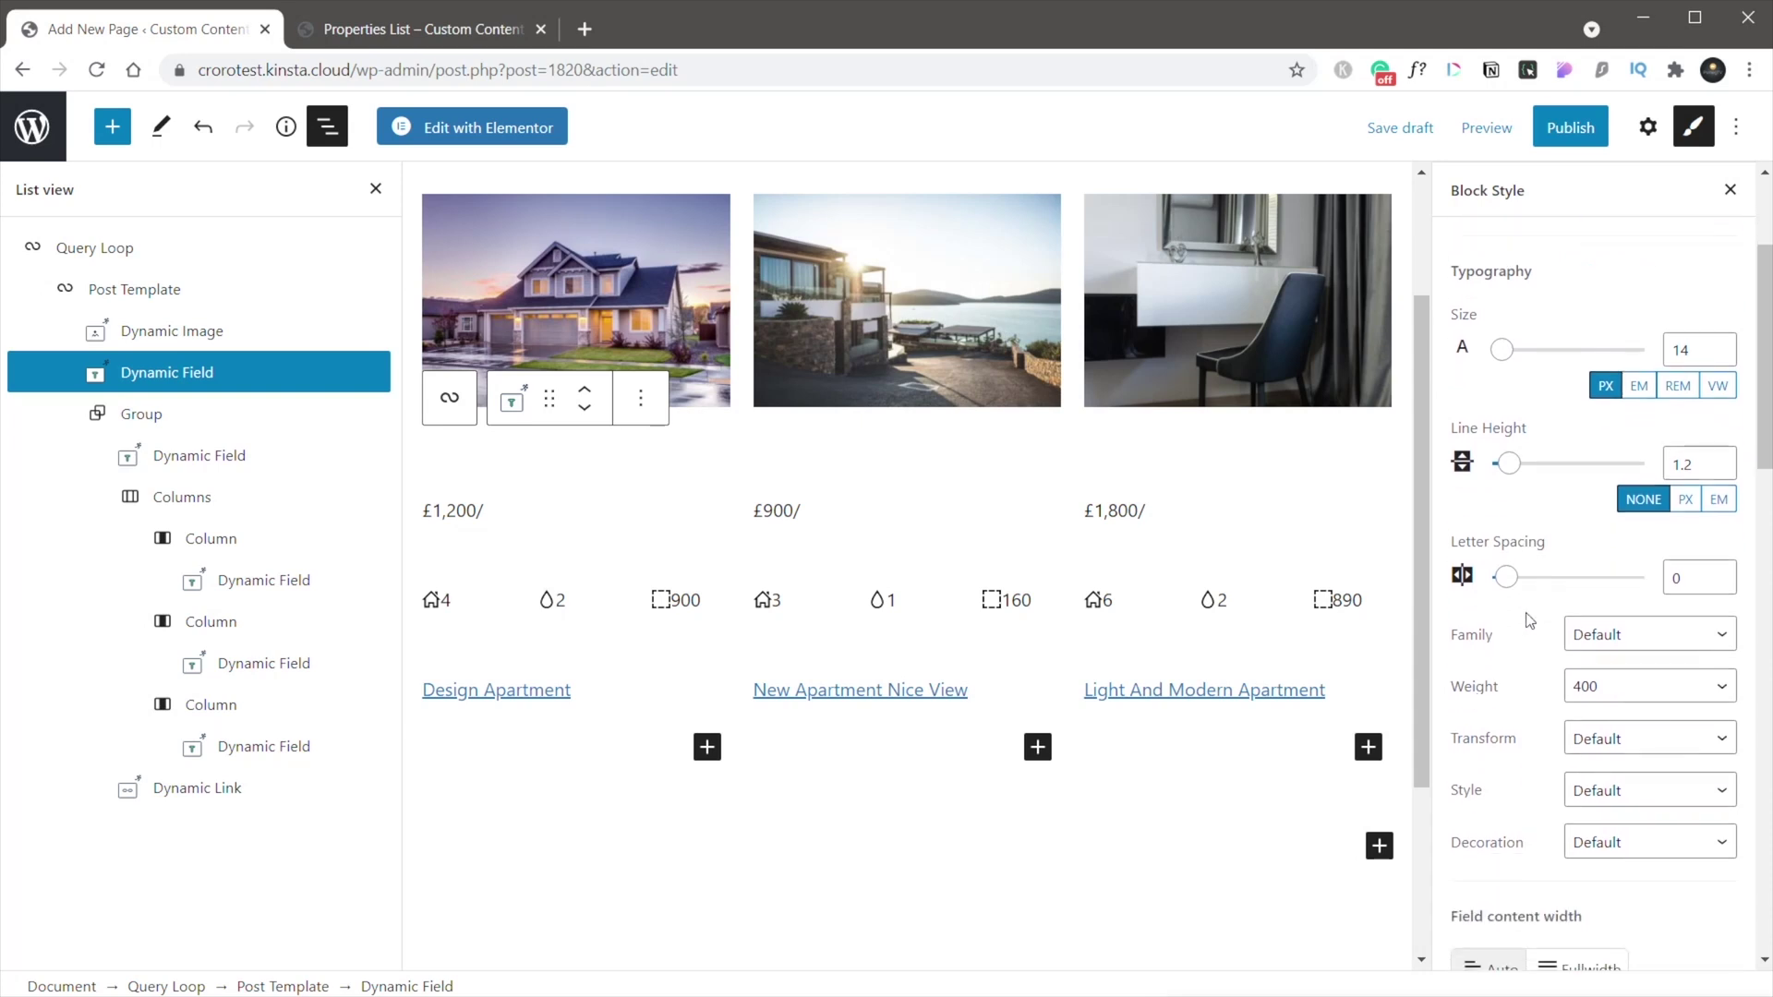
{"action": "scroll", "coordinate": [1530, 620], "scroll_direction": "down", "scroll_amount": 2}
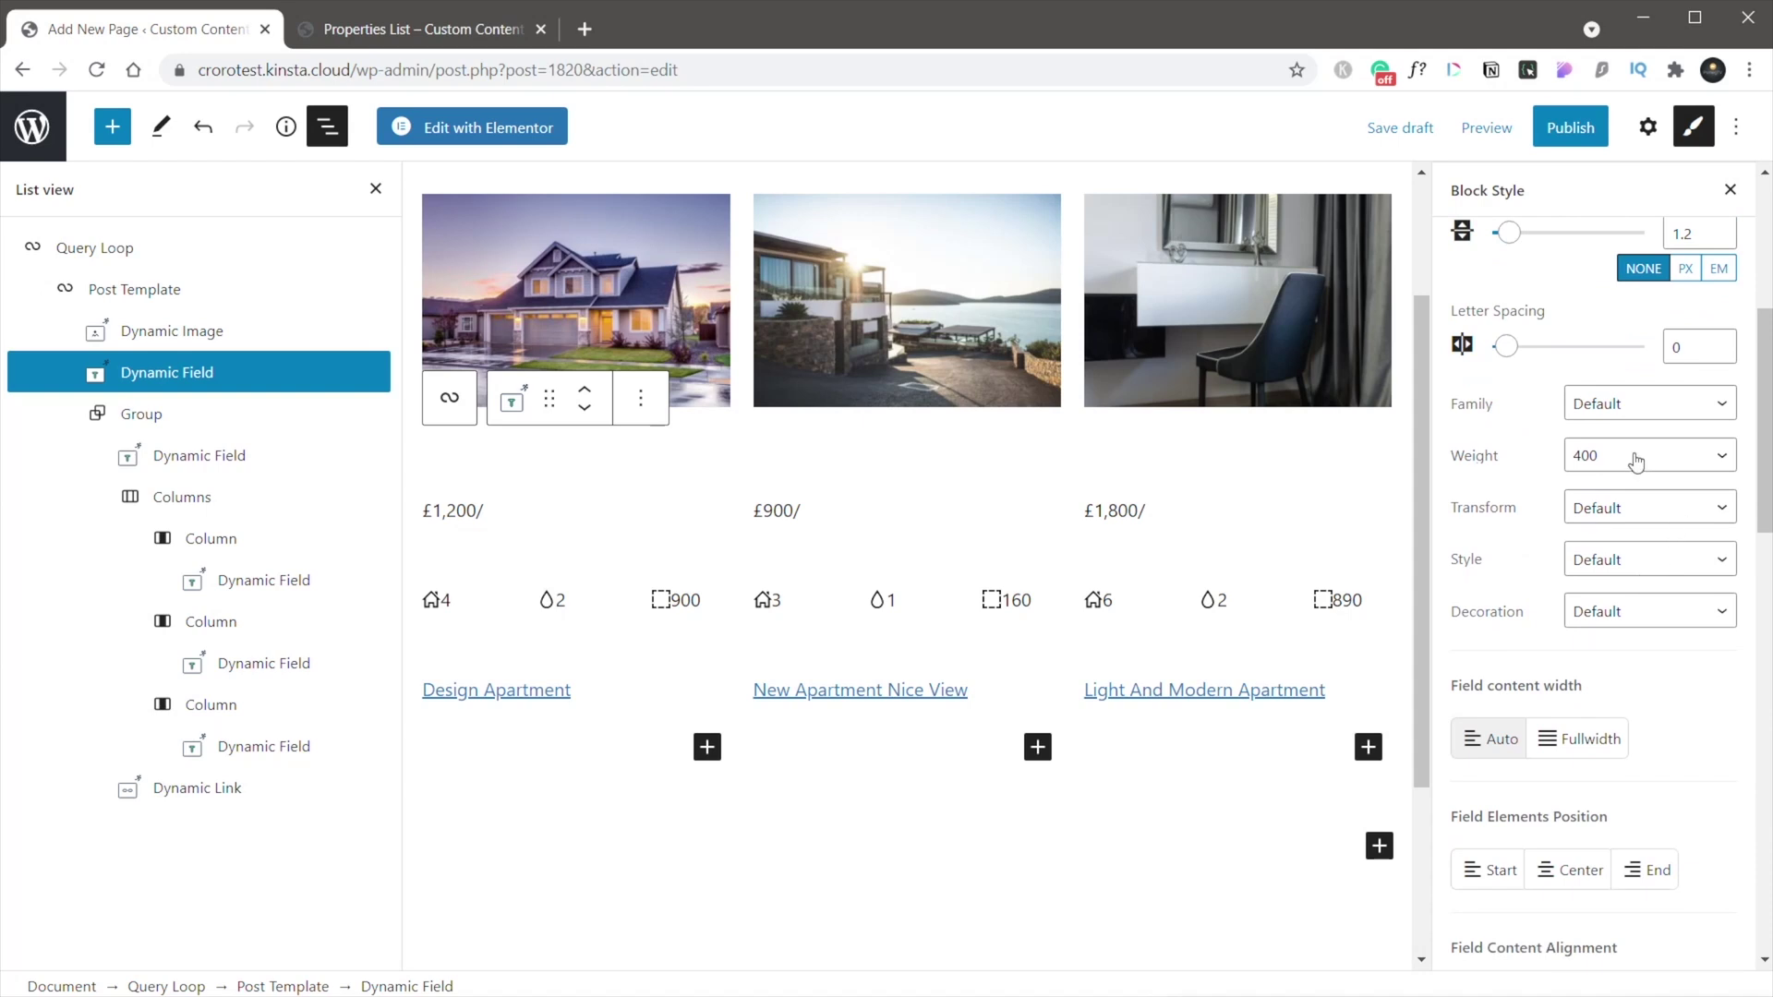
{"action": "left_click", "coordinate": [1636, 462]}
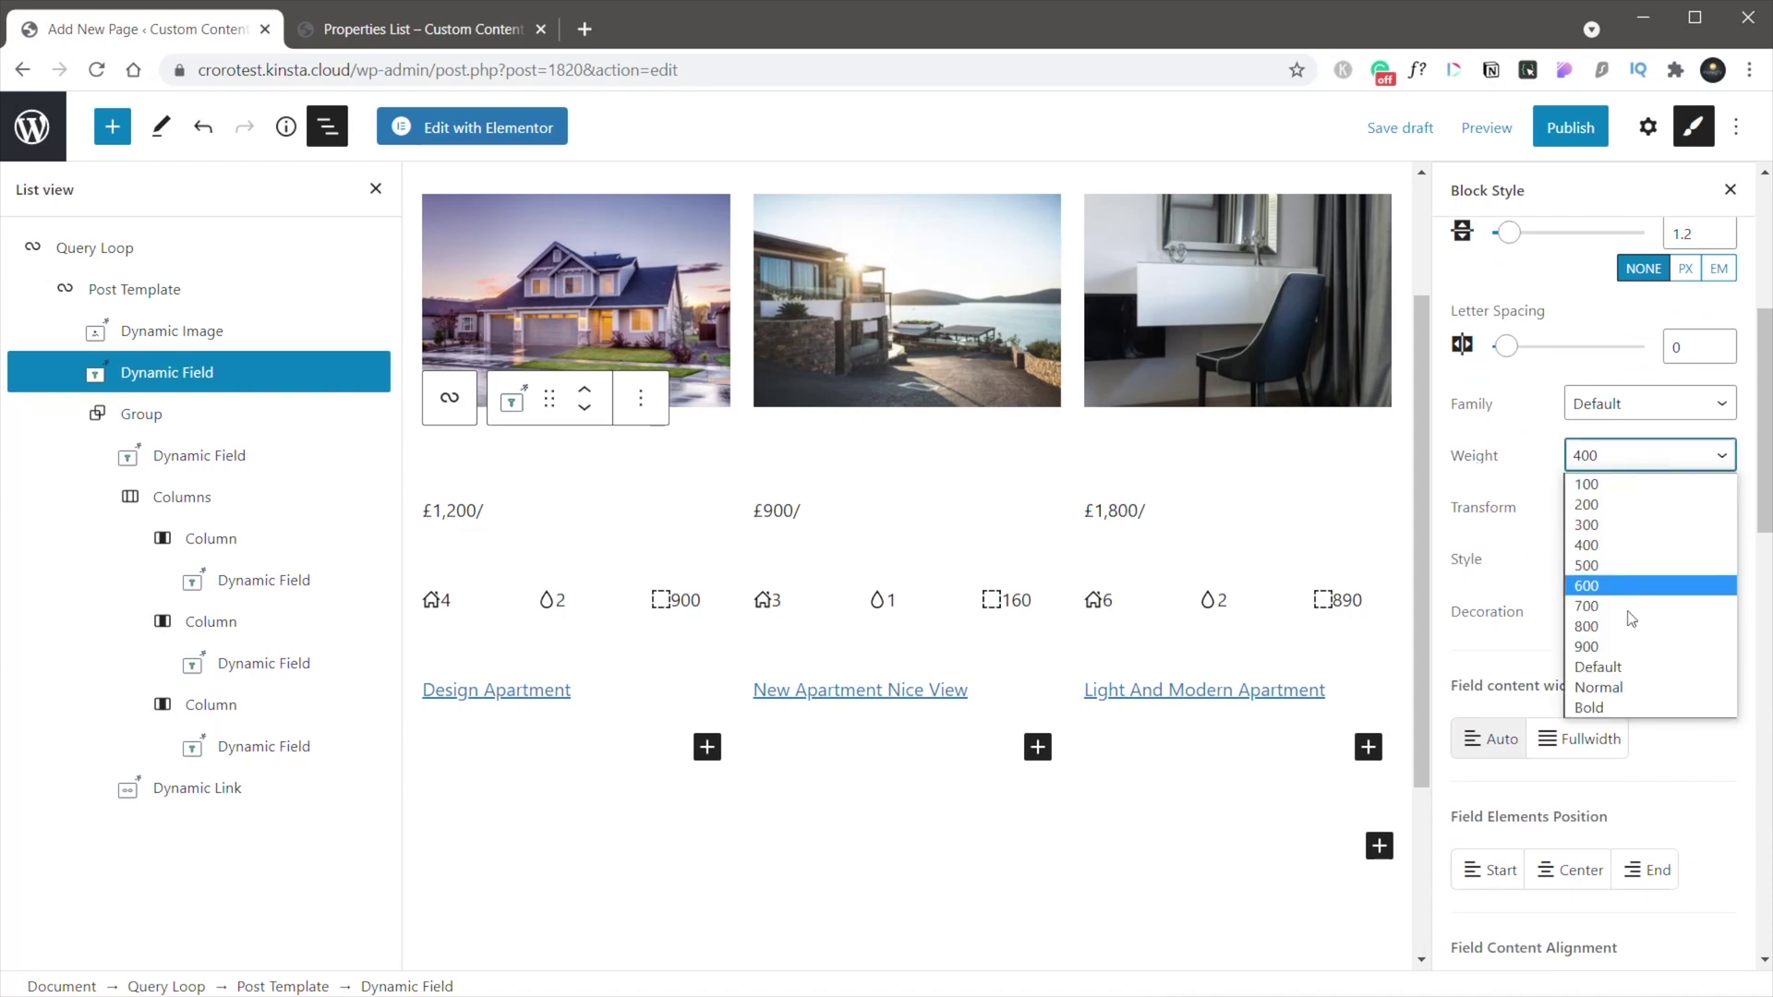
{"action": "left_click", "coordinate": [1629, 709]}
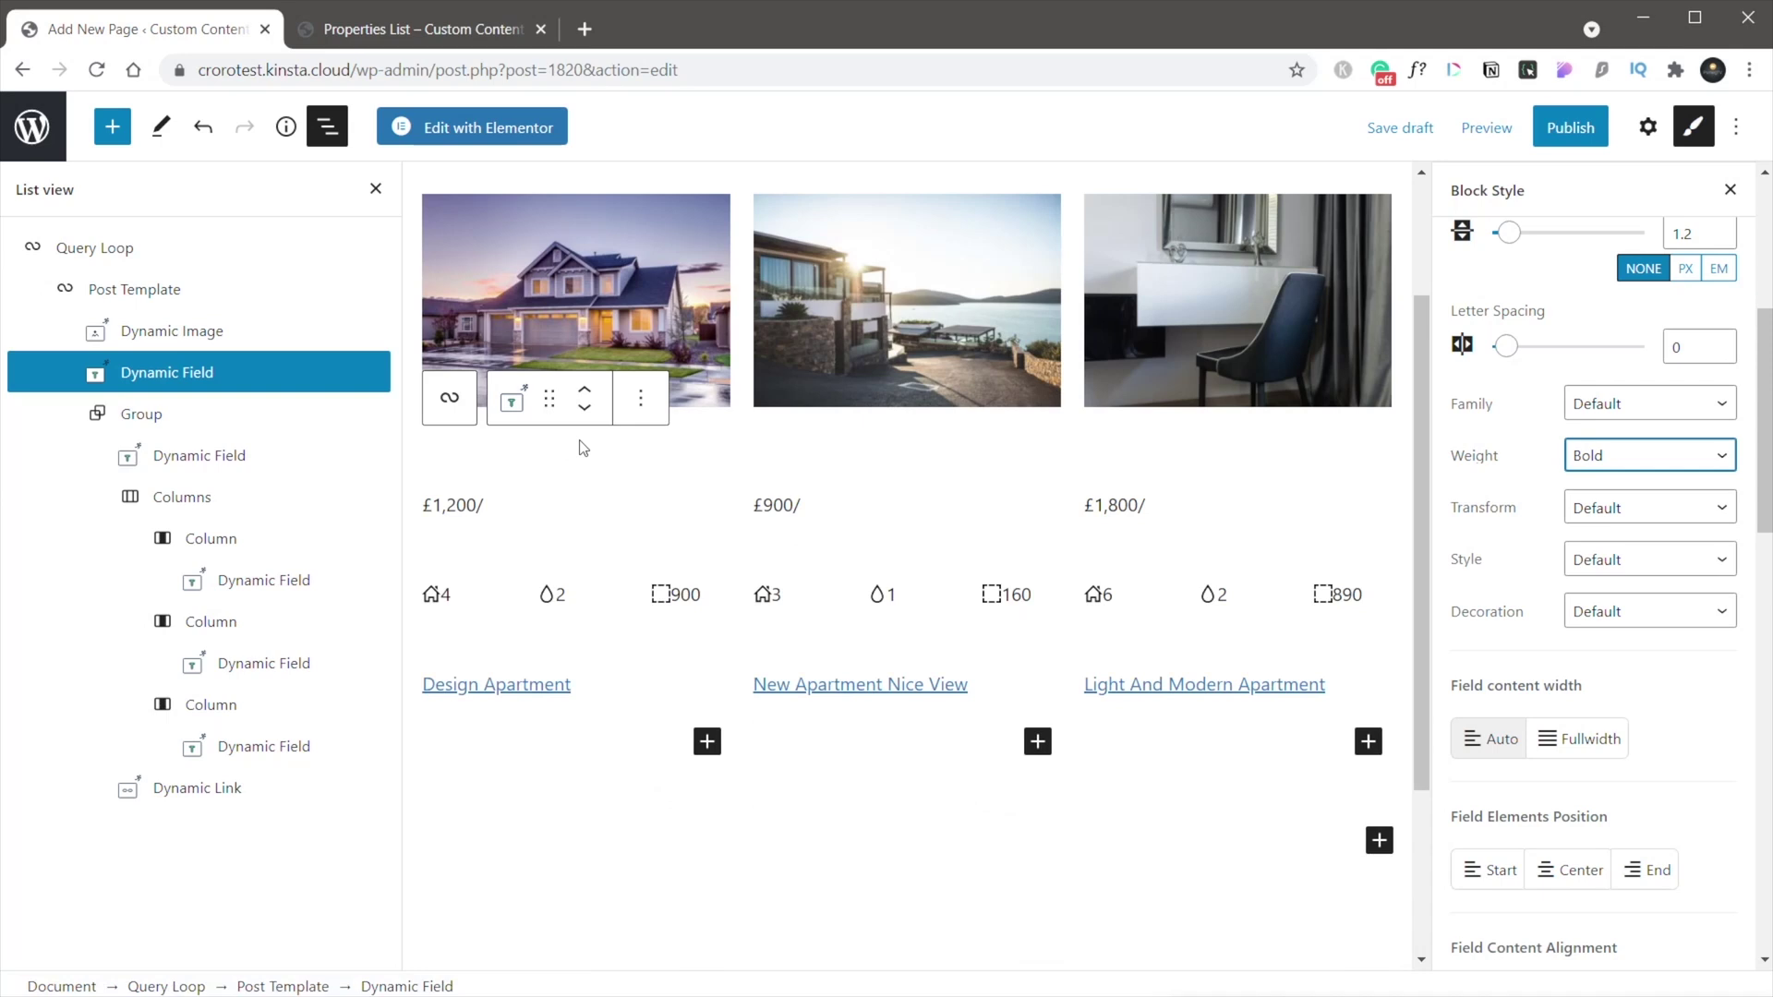
Step: Set the title field's content width to Fullwidth and give it the grey preset background color
{"action": "scroll", "coordinate": [1690, 693], "scroll_direction": "down", "scroll_amount": 1}
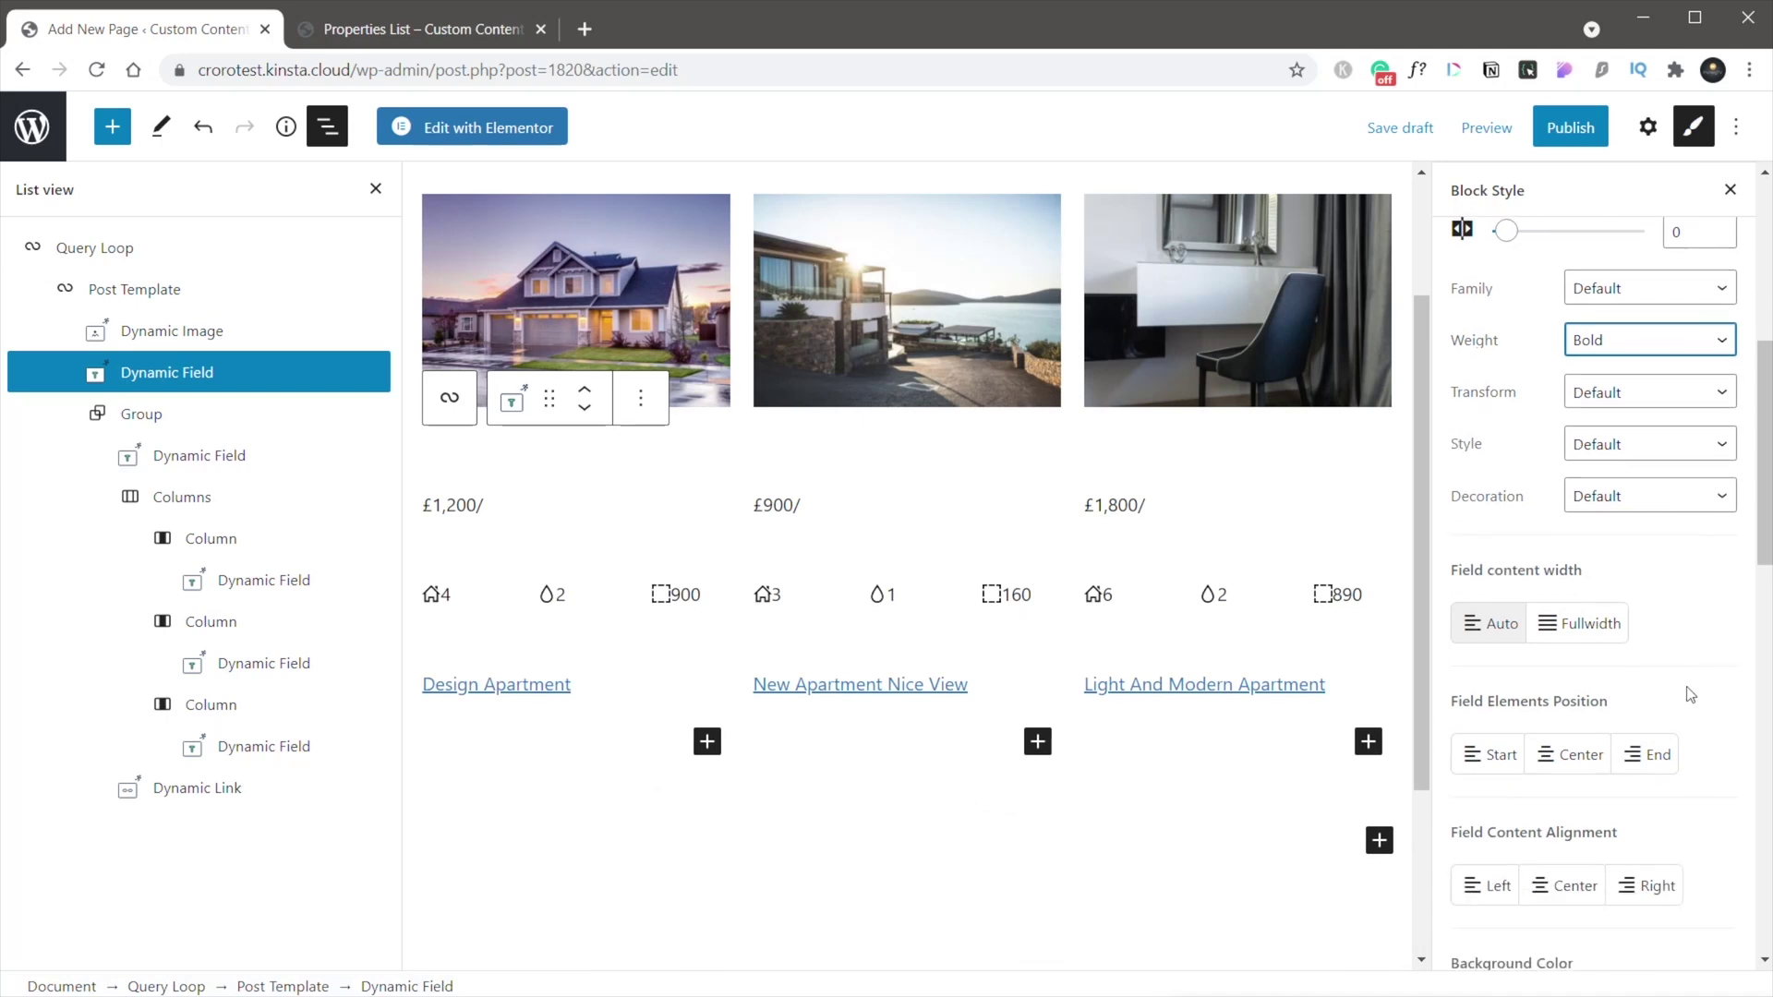
{"action": "scroll", "coordinate": [1690, 693], "scroll_direction": "down", "scroll_amount": 1}
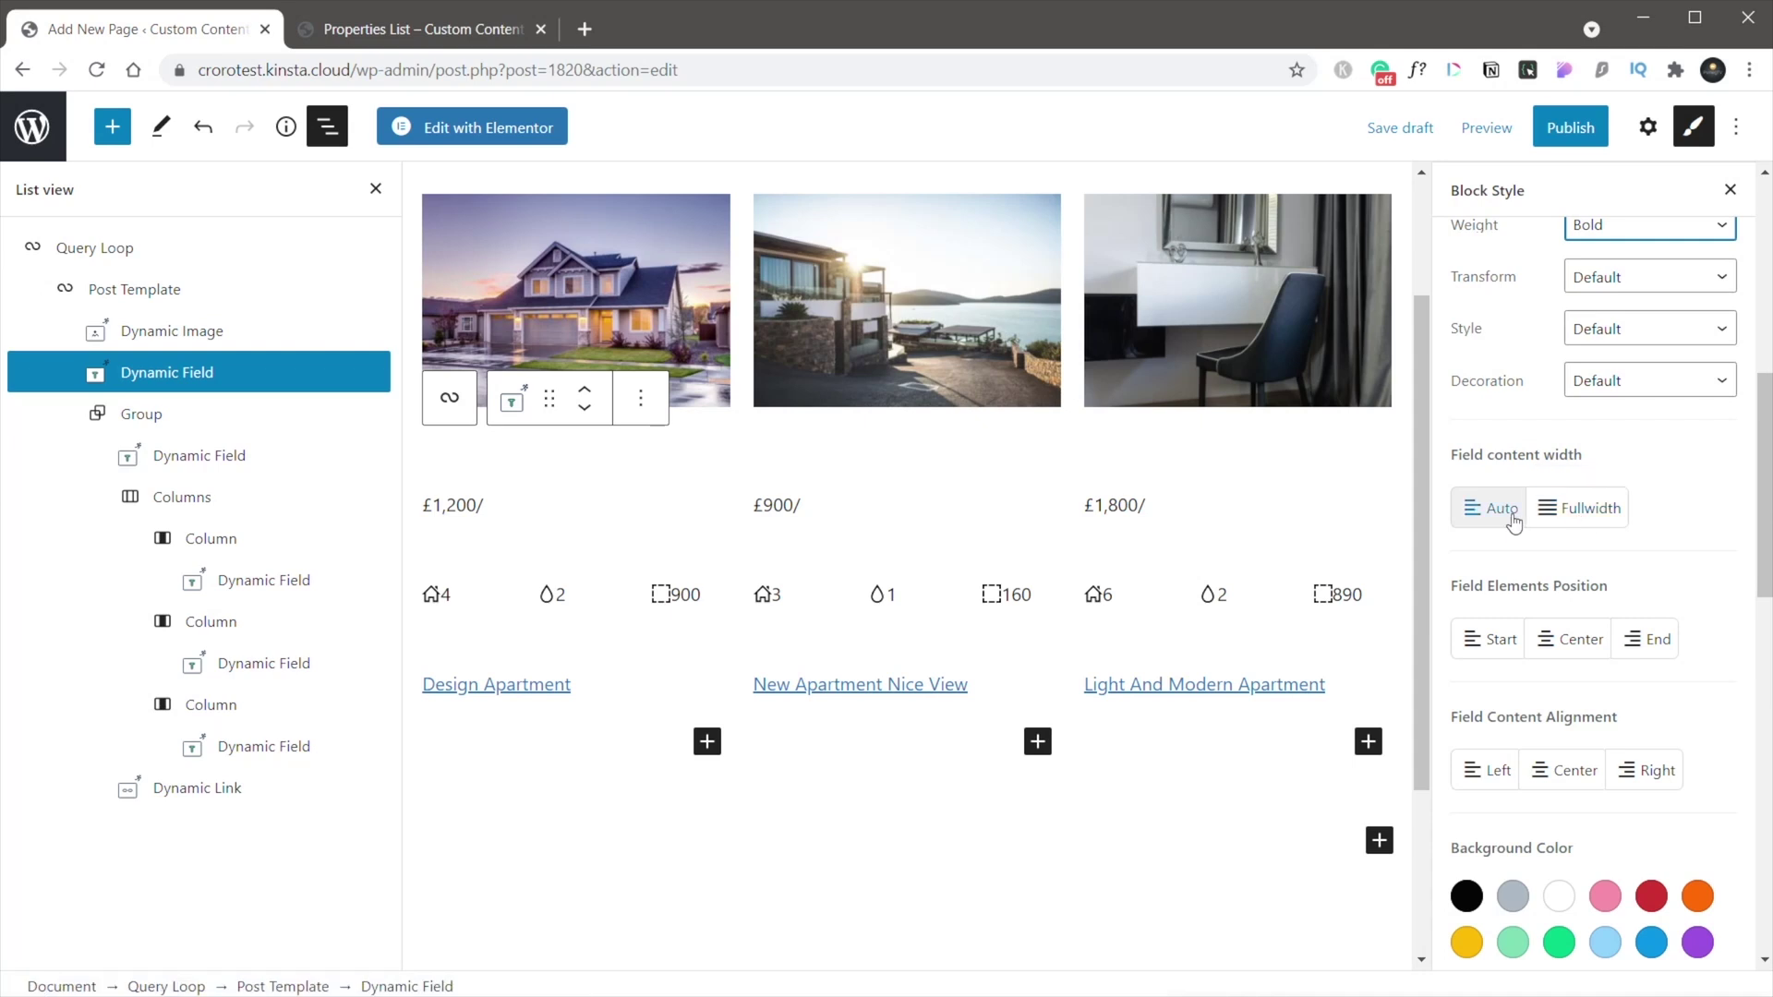
{"action": "left_click", "coordinate": [1569, 522]}
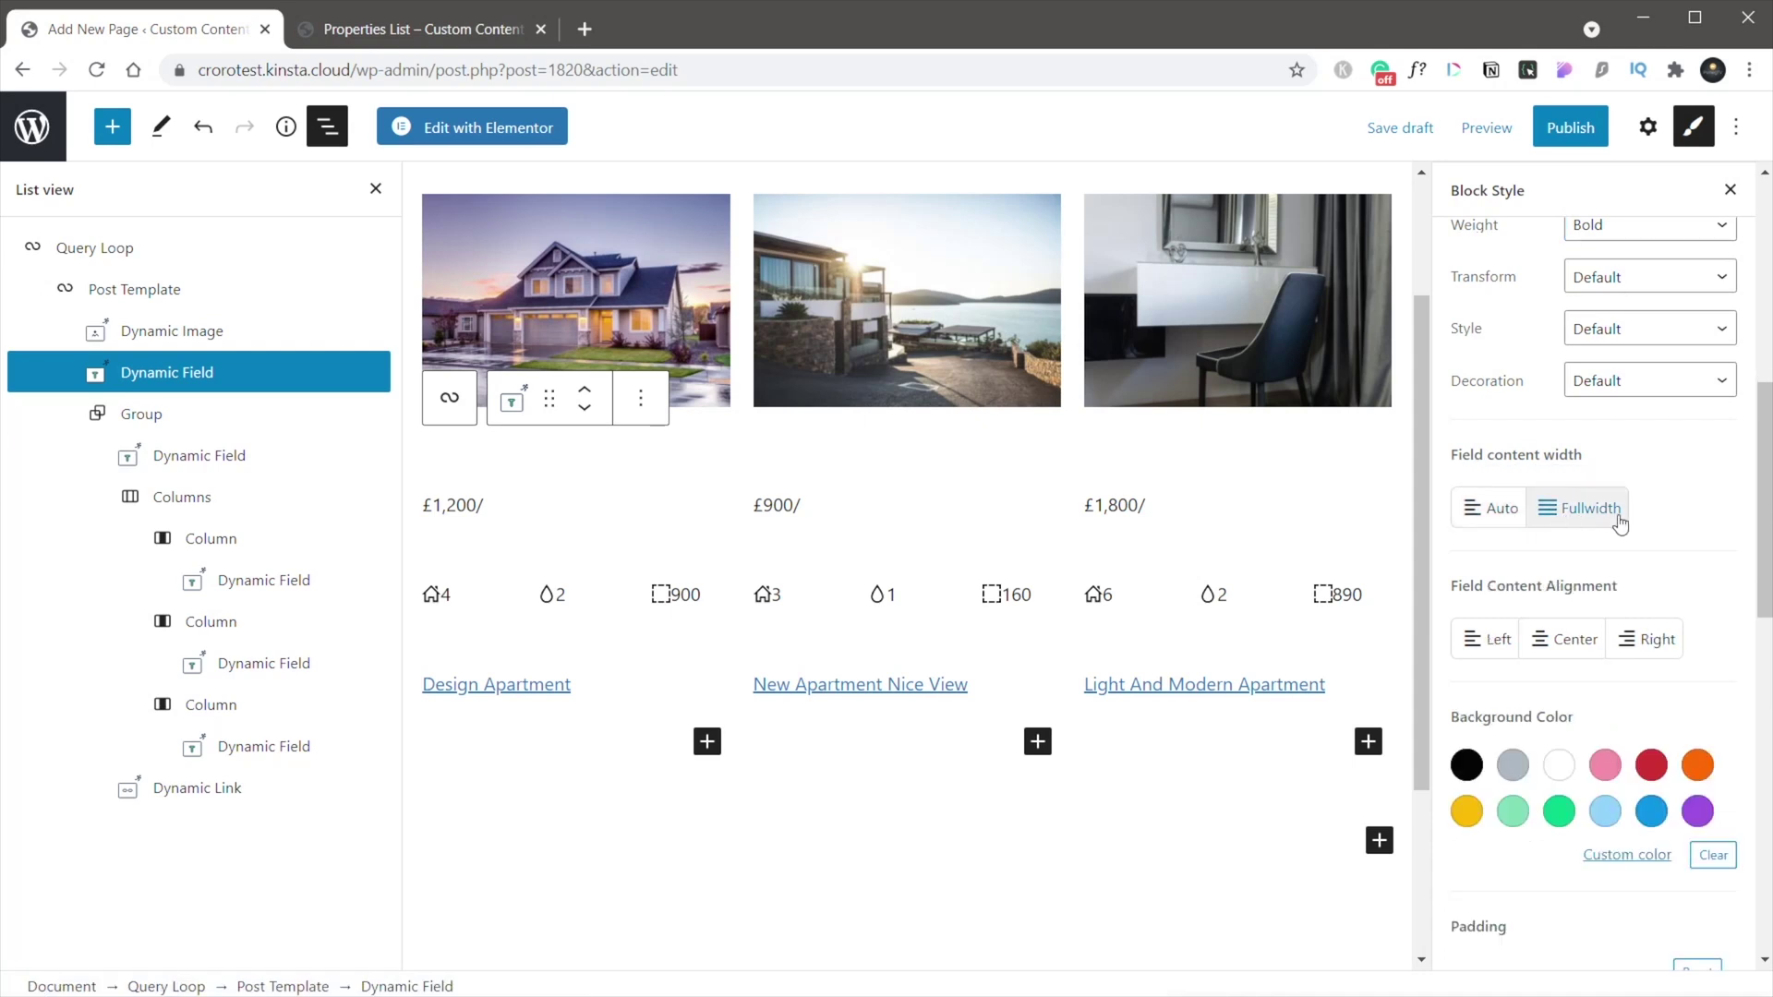
{"action": "scroll", "coordinate": [1708, 564], "scroll_direction": "down", "scroll_amount": 3}
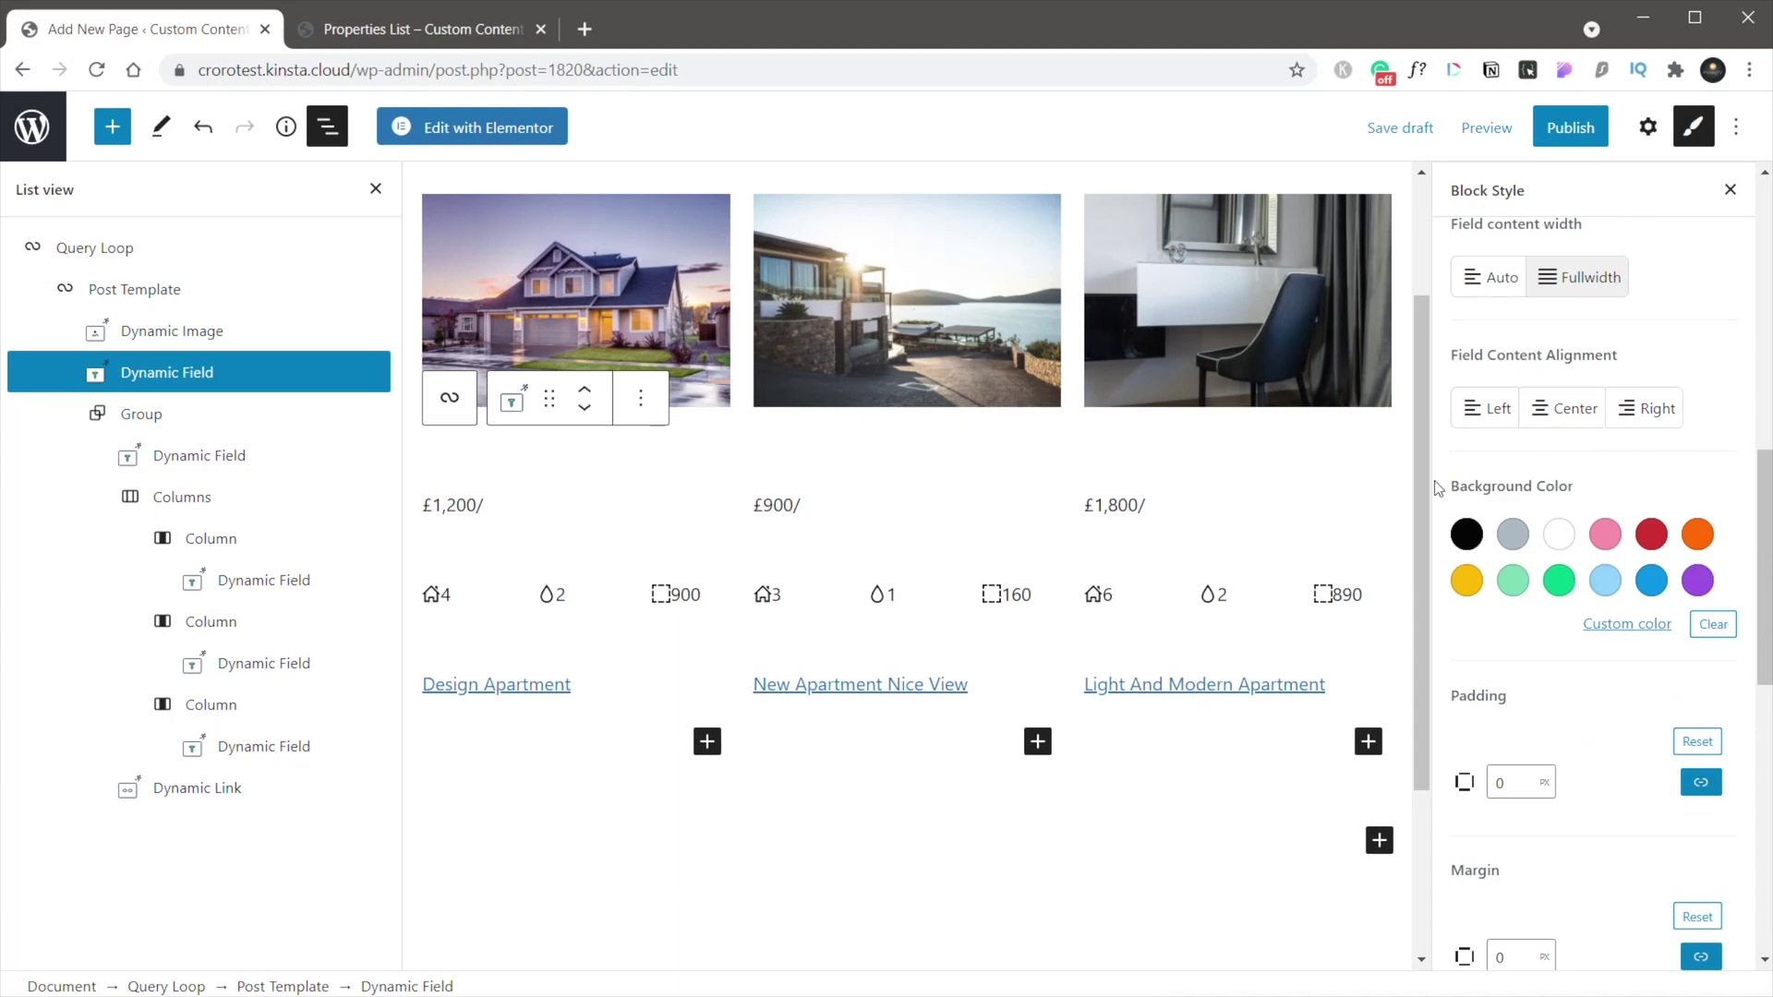
{"action": "left_click", "coordinate": [1515, 536]}
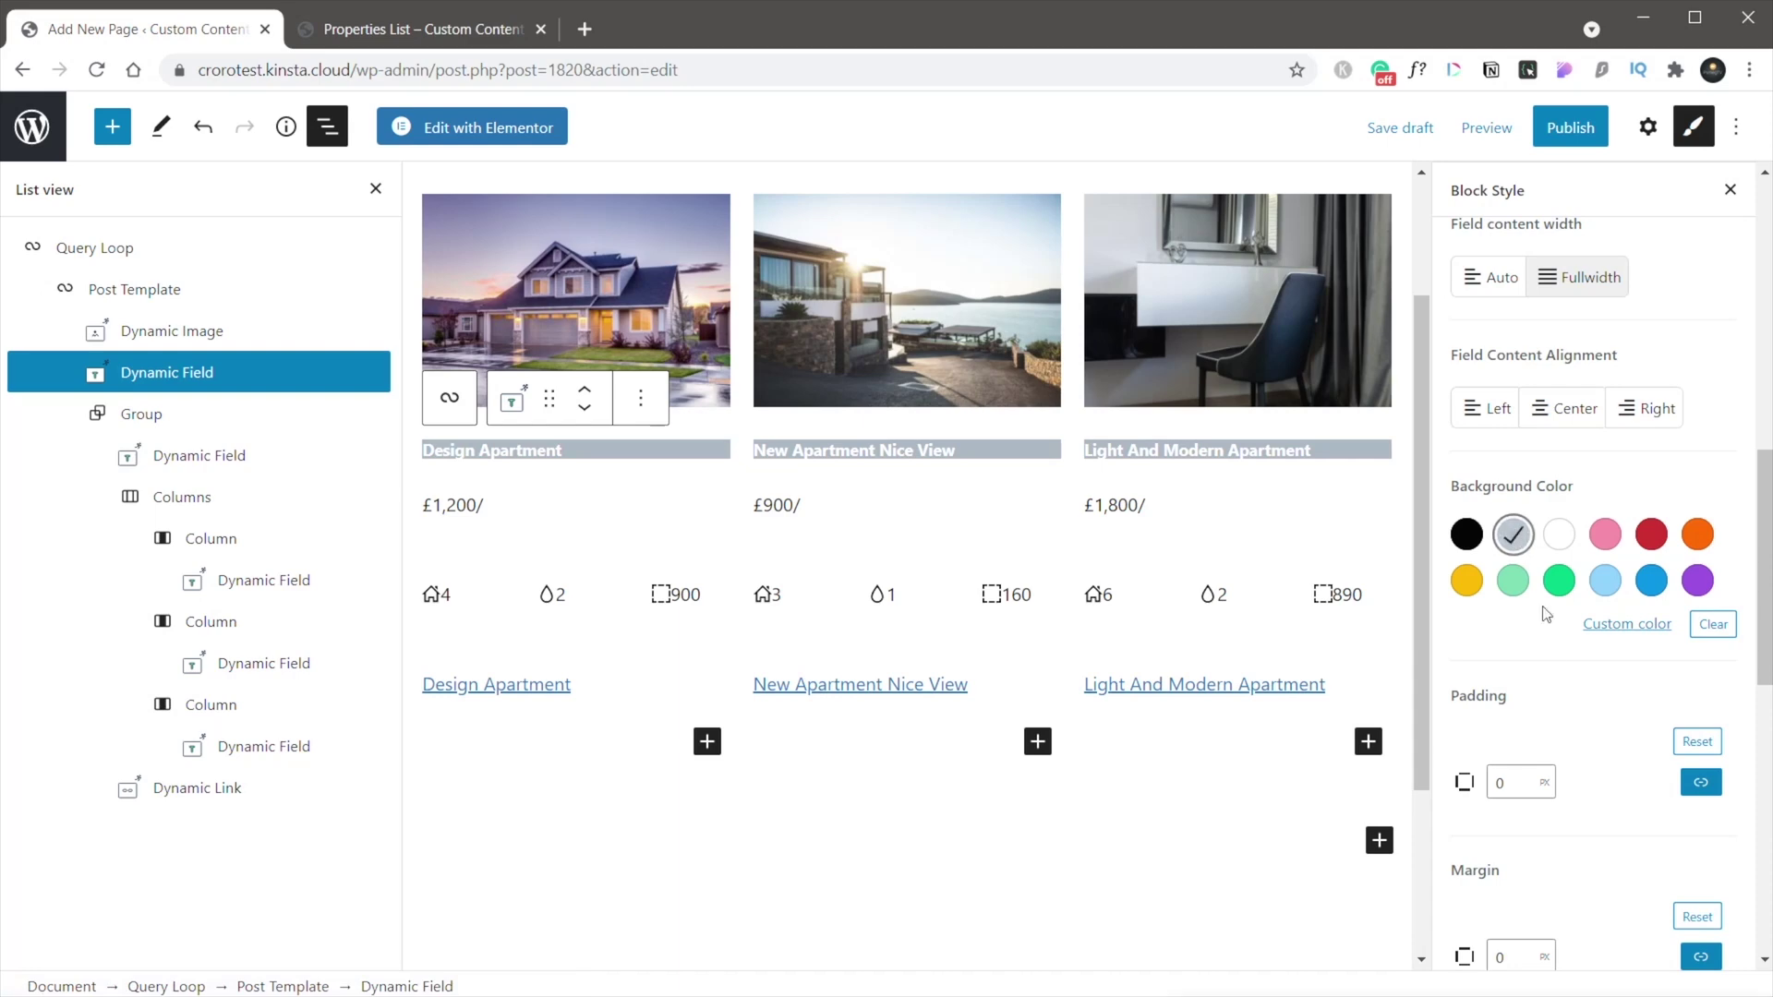
Step: Give the title field 10 px padding at top and bottom and 15 px at left and right
{"action": "scroll", "coordinate": [1586, 752], "scroll_direction": "down", "scroll_amount": 3}
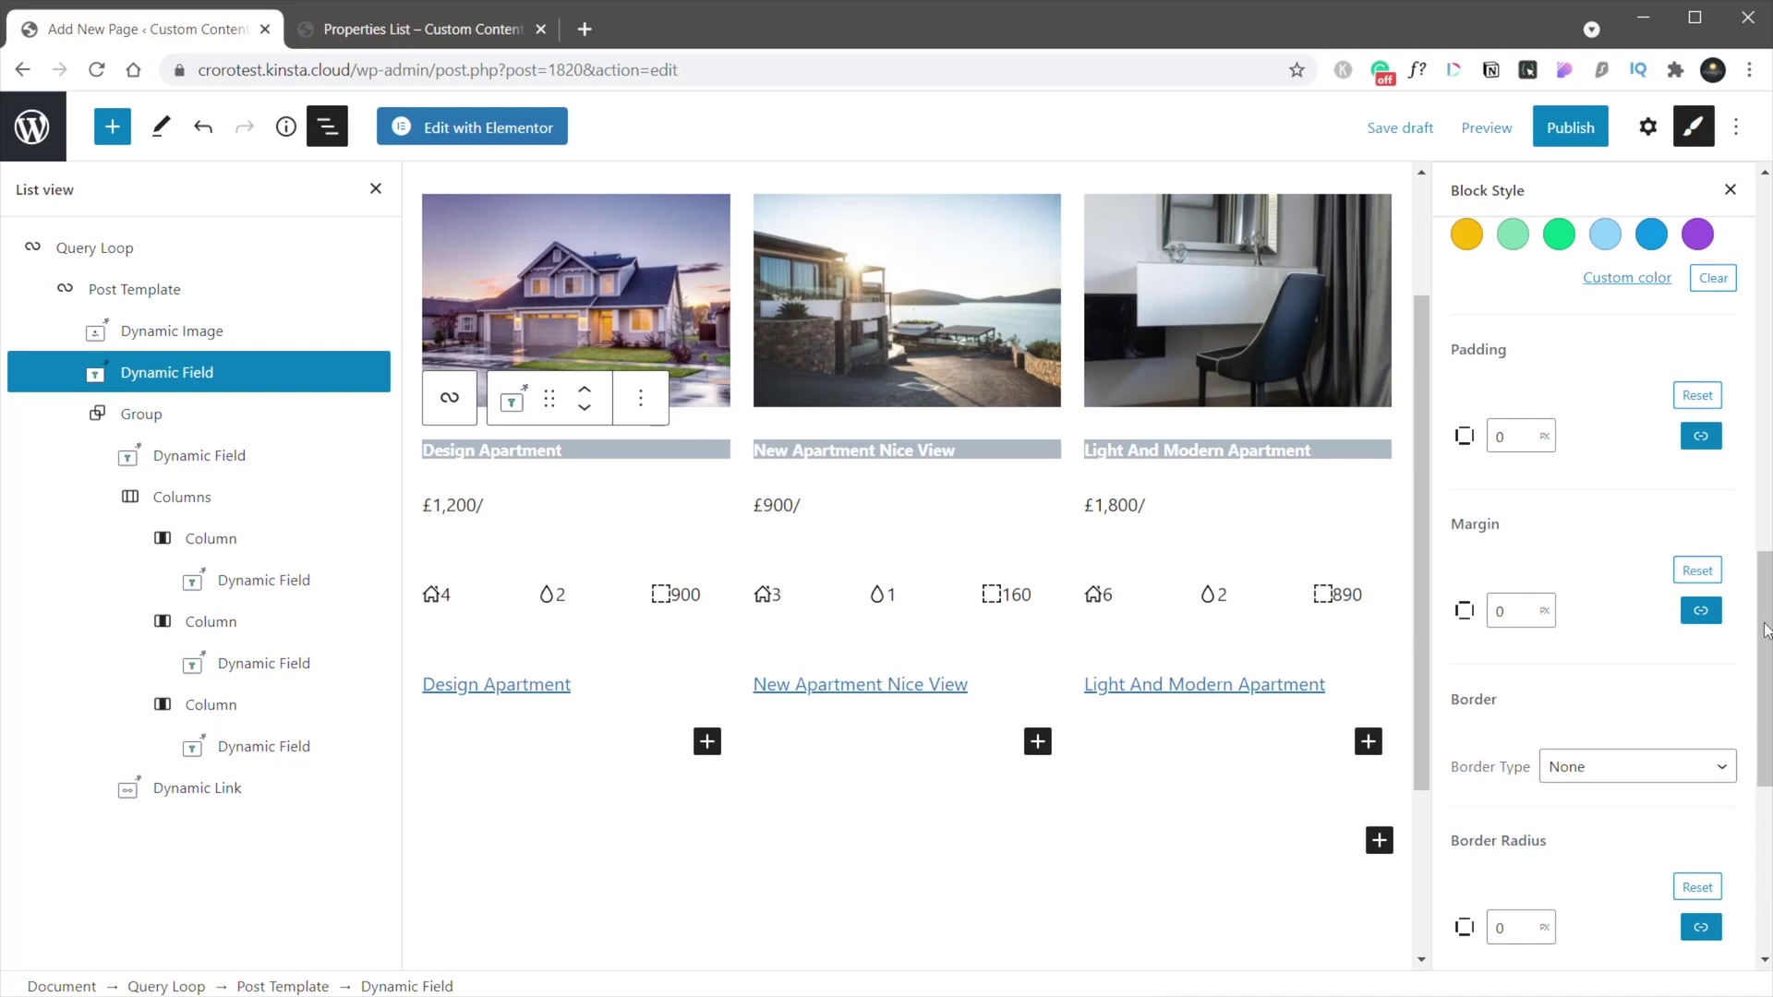
{"action": "left_click", "coordinate": [1500, 438]}
{"action": "left_click", "coordinate": [1622, 457]}
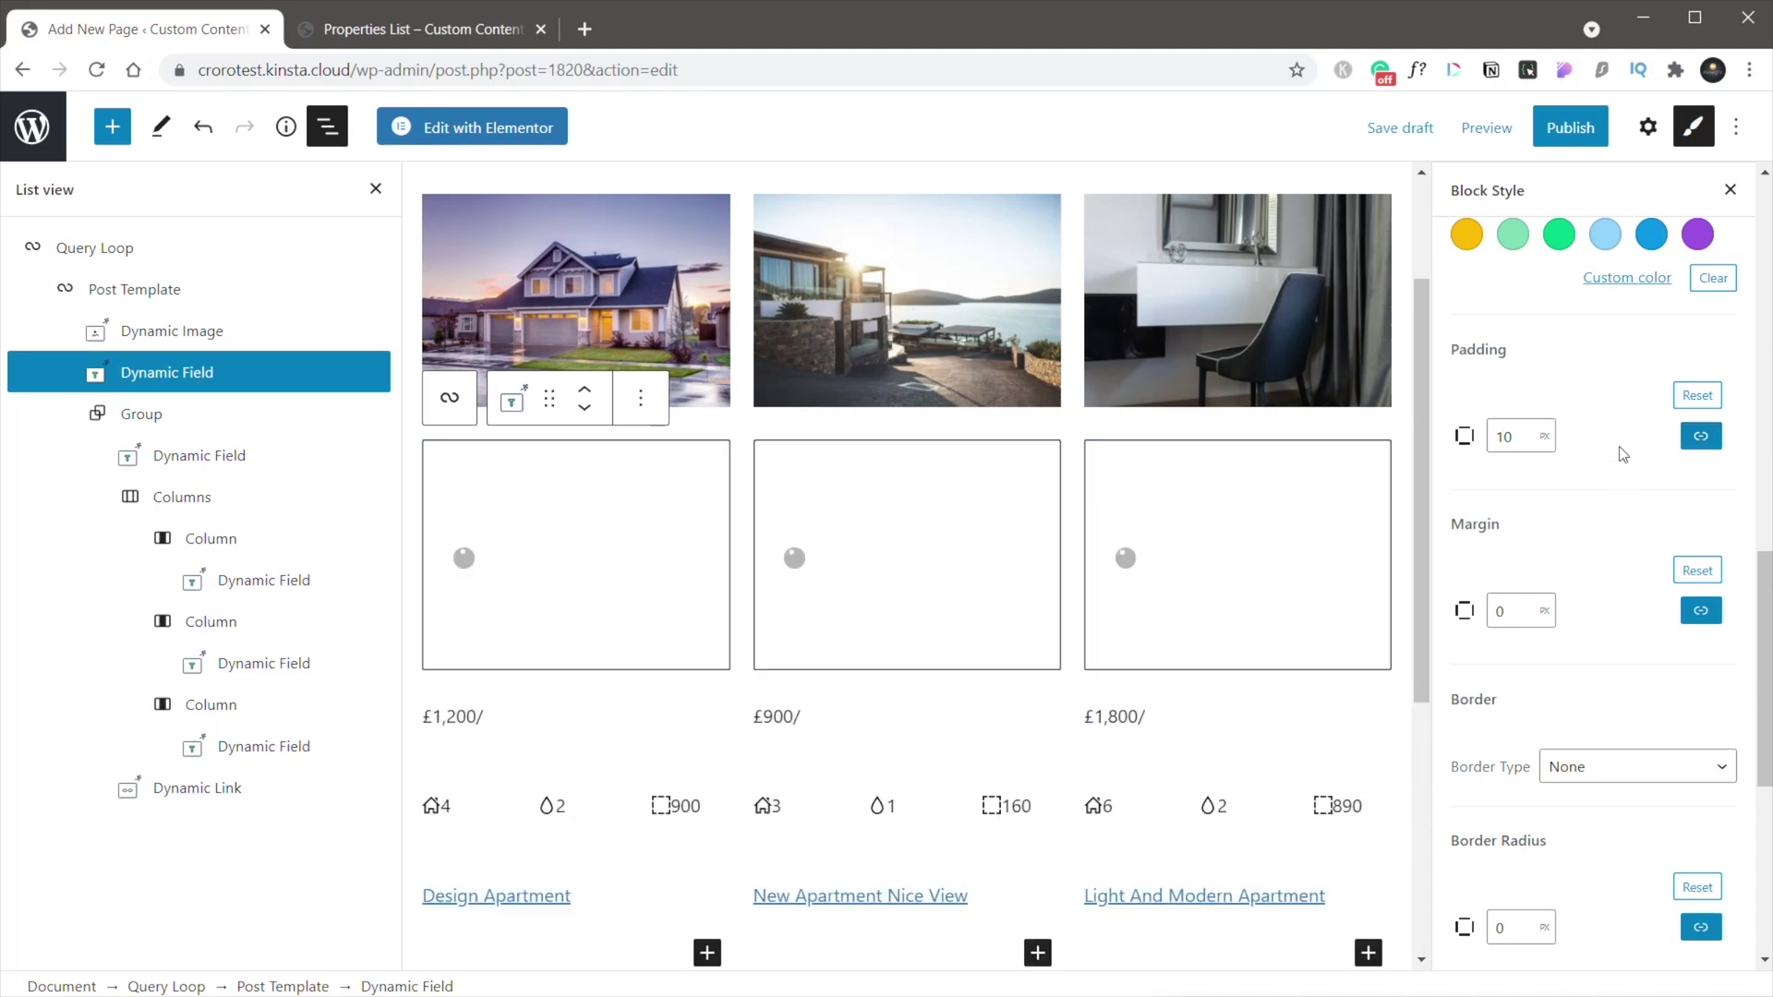
{"action": "left_click", "coordinate": [1701, 439]}
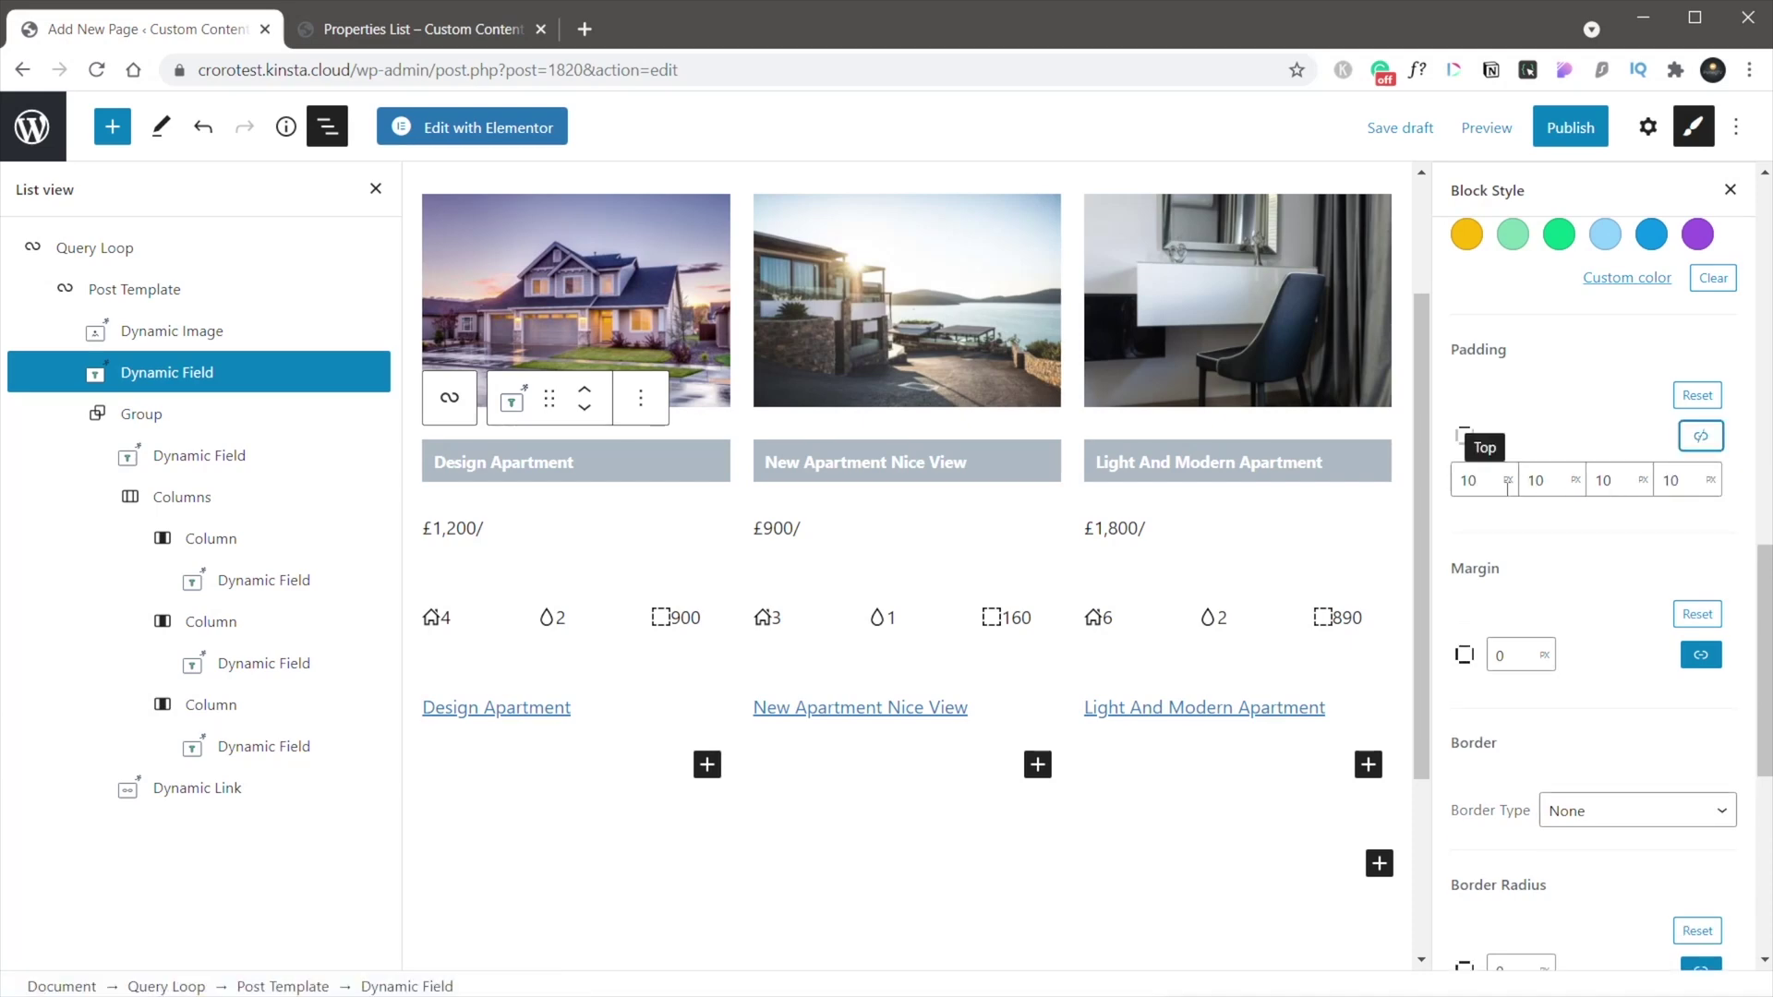
{"action": "double_click", "coordinate": [1536, 480]}
{"action": "type", "text": "15"}
{"action": "double_click", "coordinate": [1672, 479]}
{"action": "type", "text": "15"}
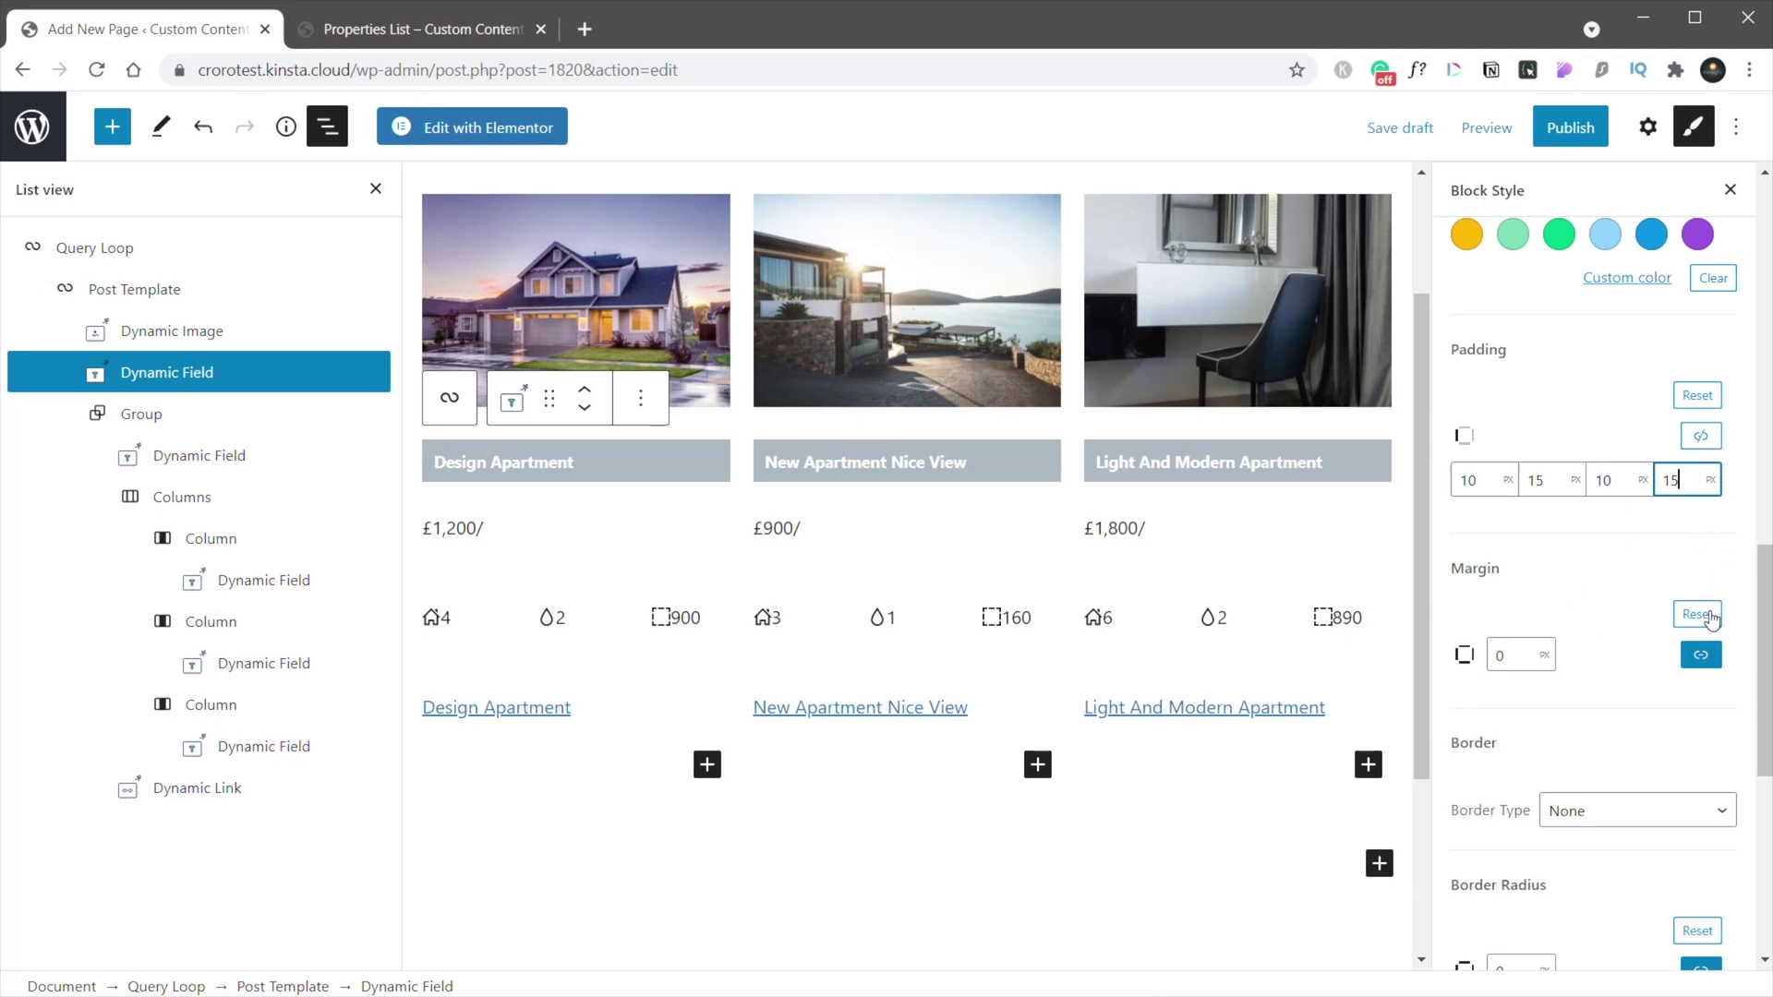
{"action": "scroll", "coordinate": [1627, 777], "scroll_direction": "down", "scroll_amount": 5}
{"action": "scroll", "coordinate": [1627, 776], "scroll_direction": "down", "scroll_amount": 1}
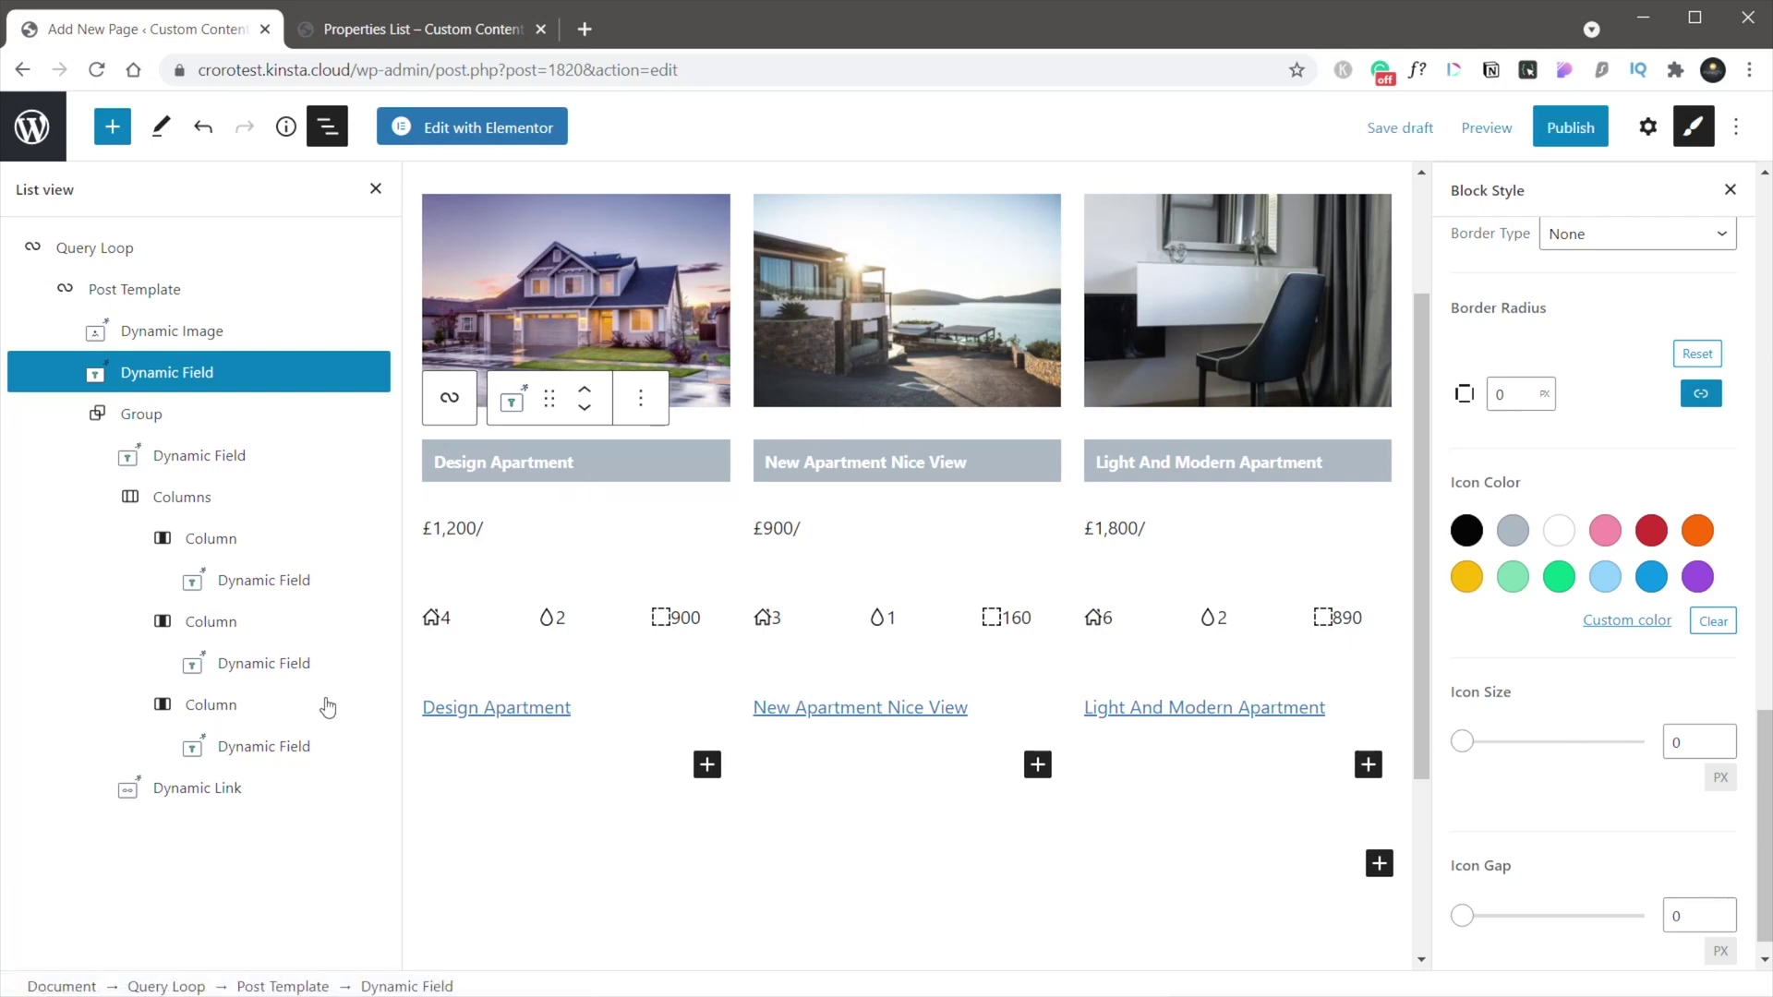
Step: Style the price Dynamic Field in the Group with a 24 px text size and Bold weight
{"action": "left_click", "coordinate": [167, 466]}
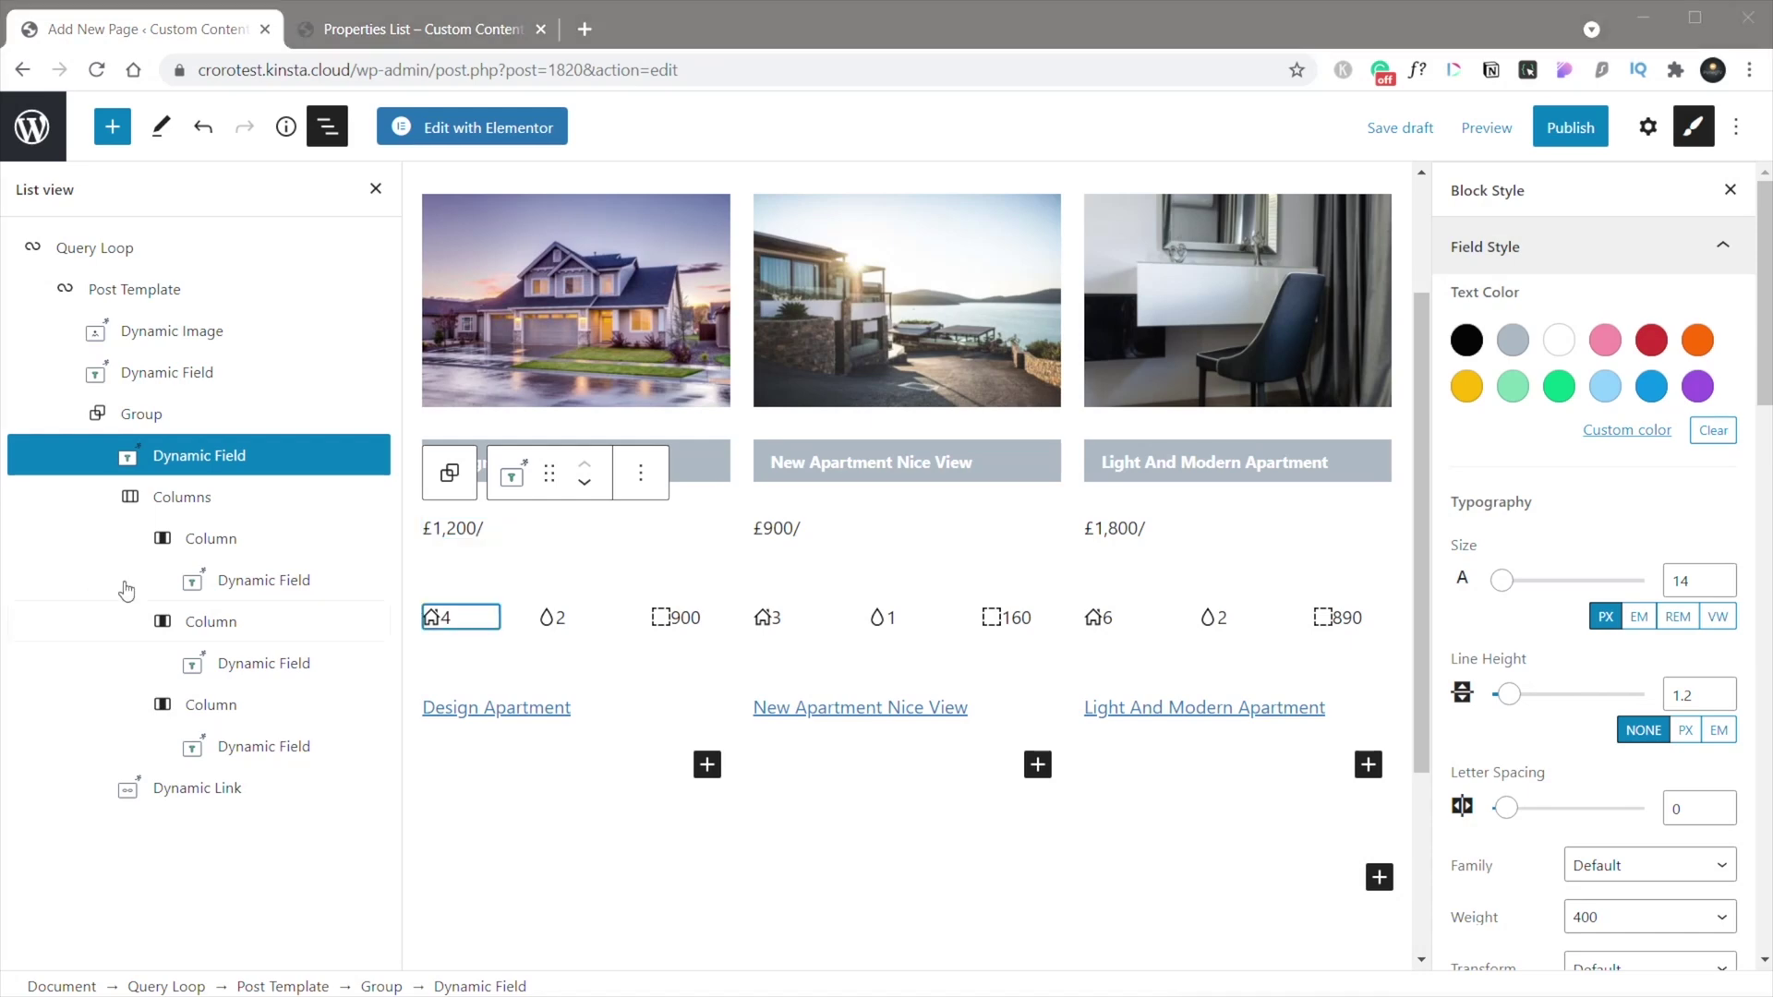
{"action": "left_click", "coordinate": [194, 462]}
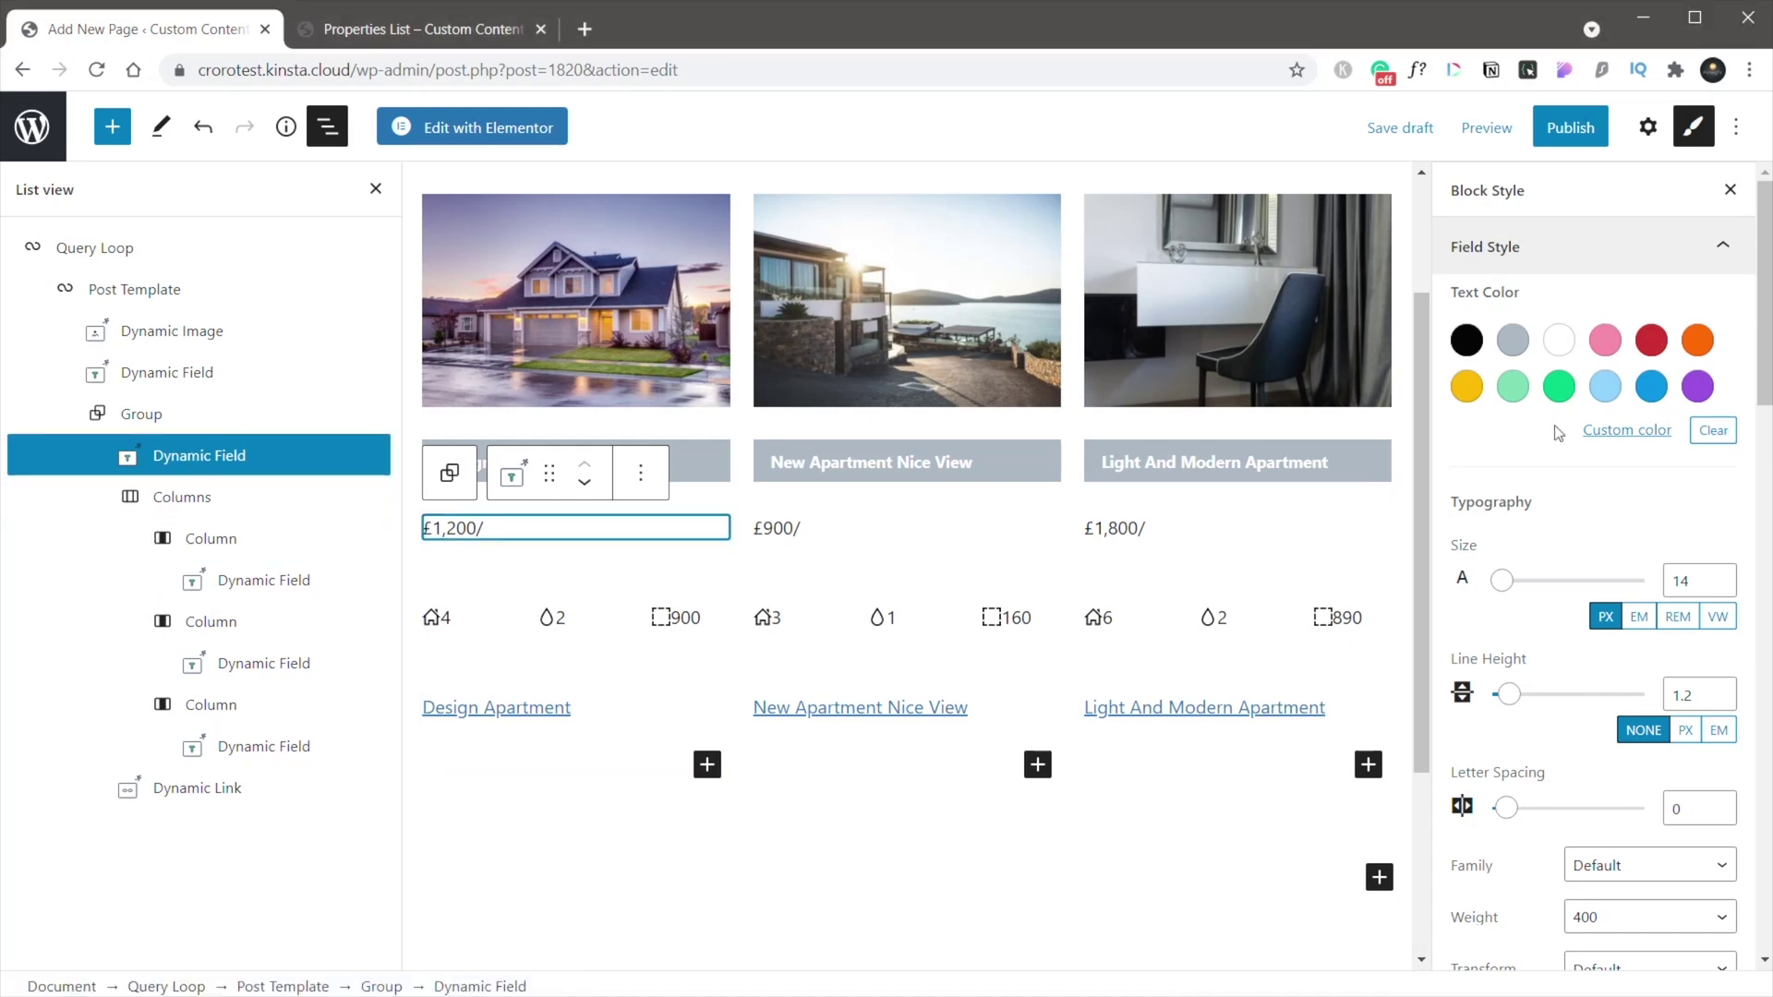
{"action": "left_click", "coordinate": [1675, 580]}
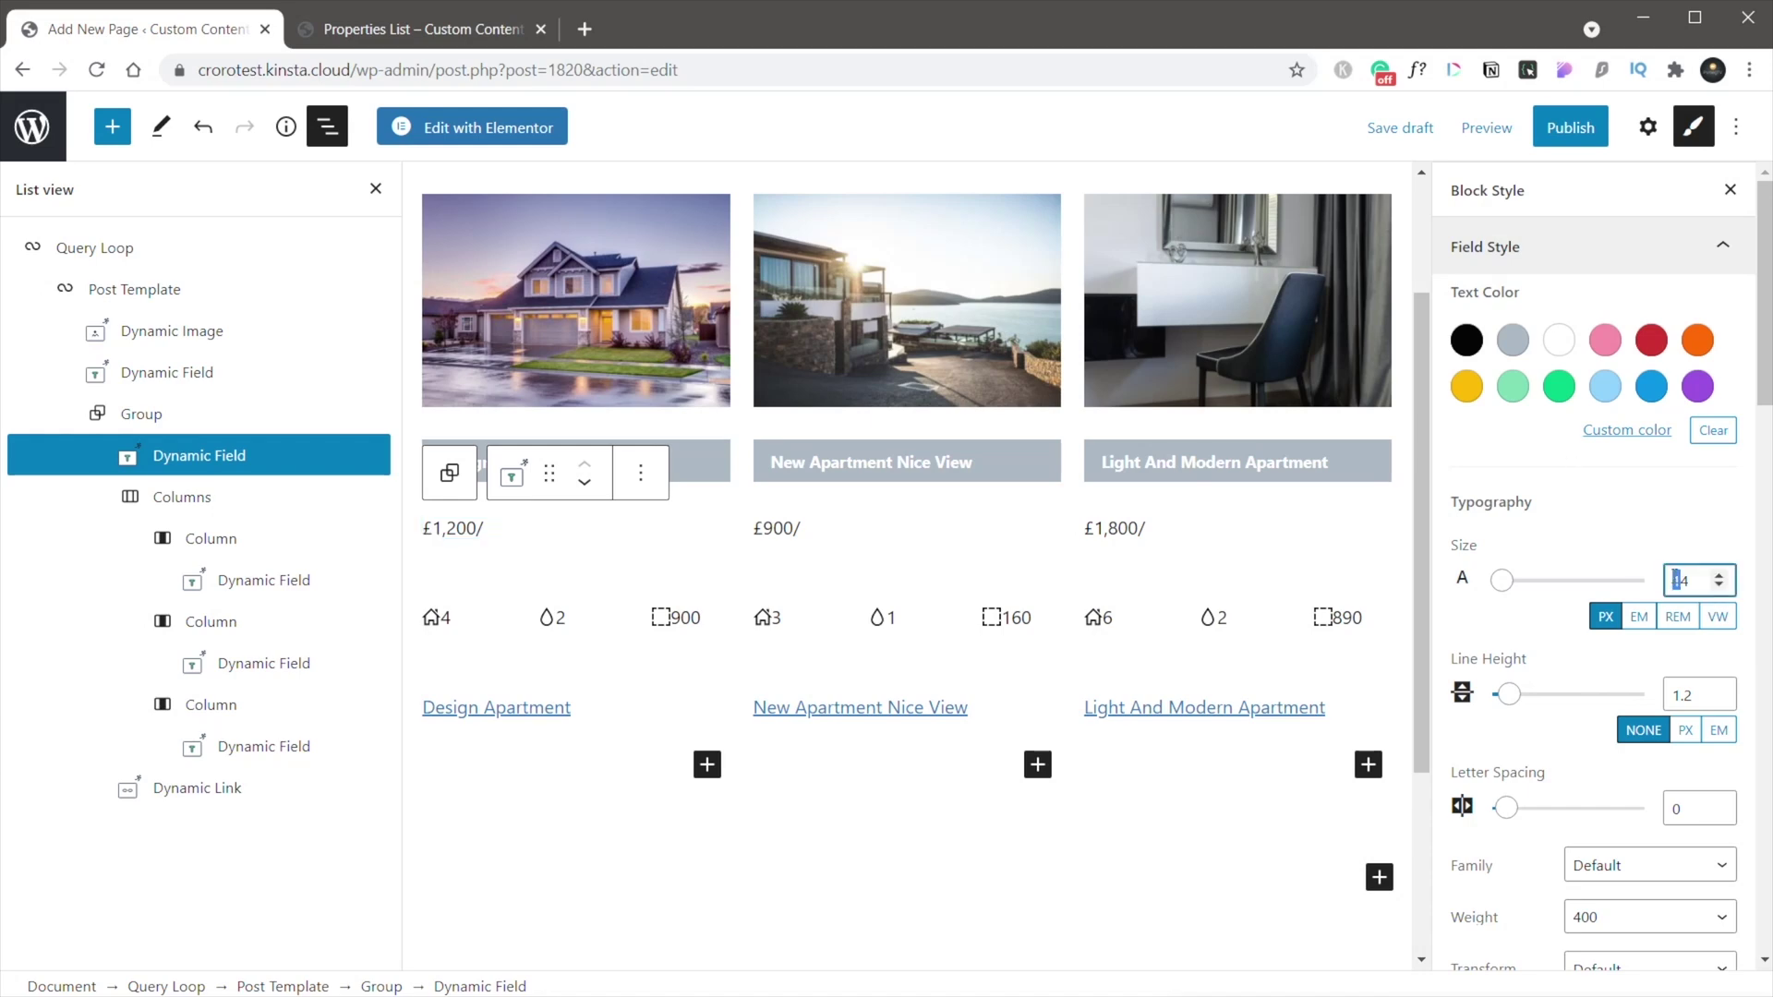
{"action": "type", "text": "2"}
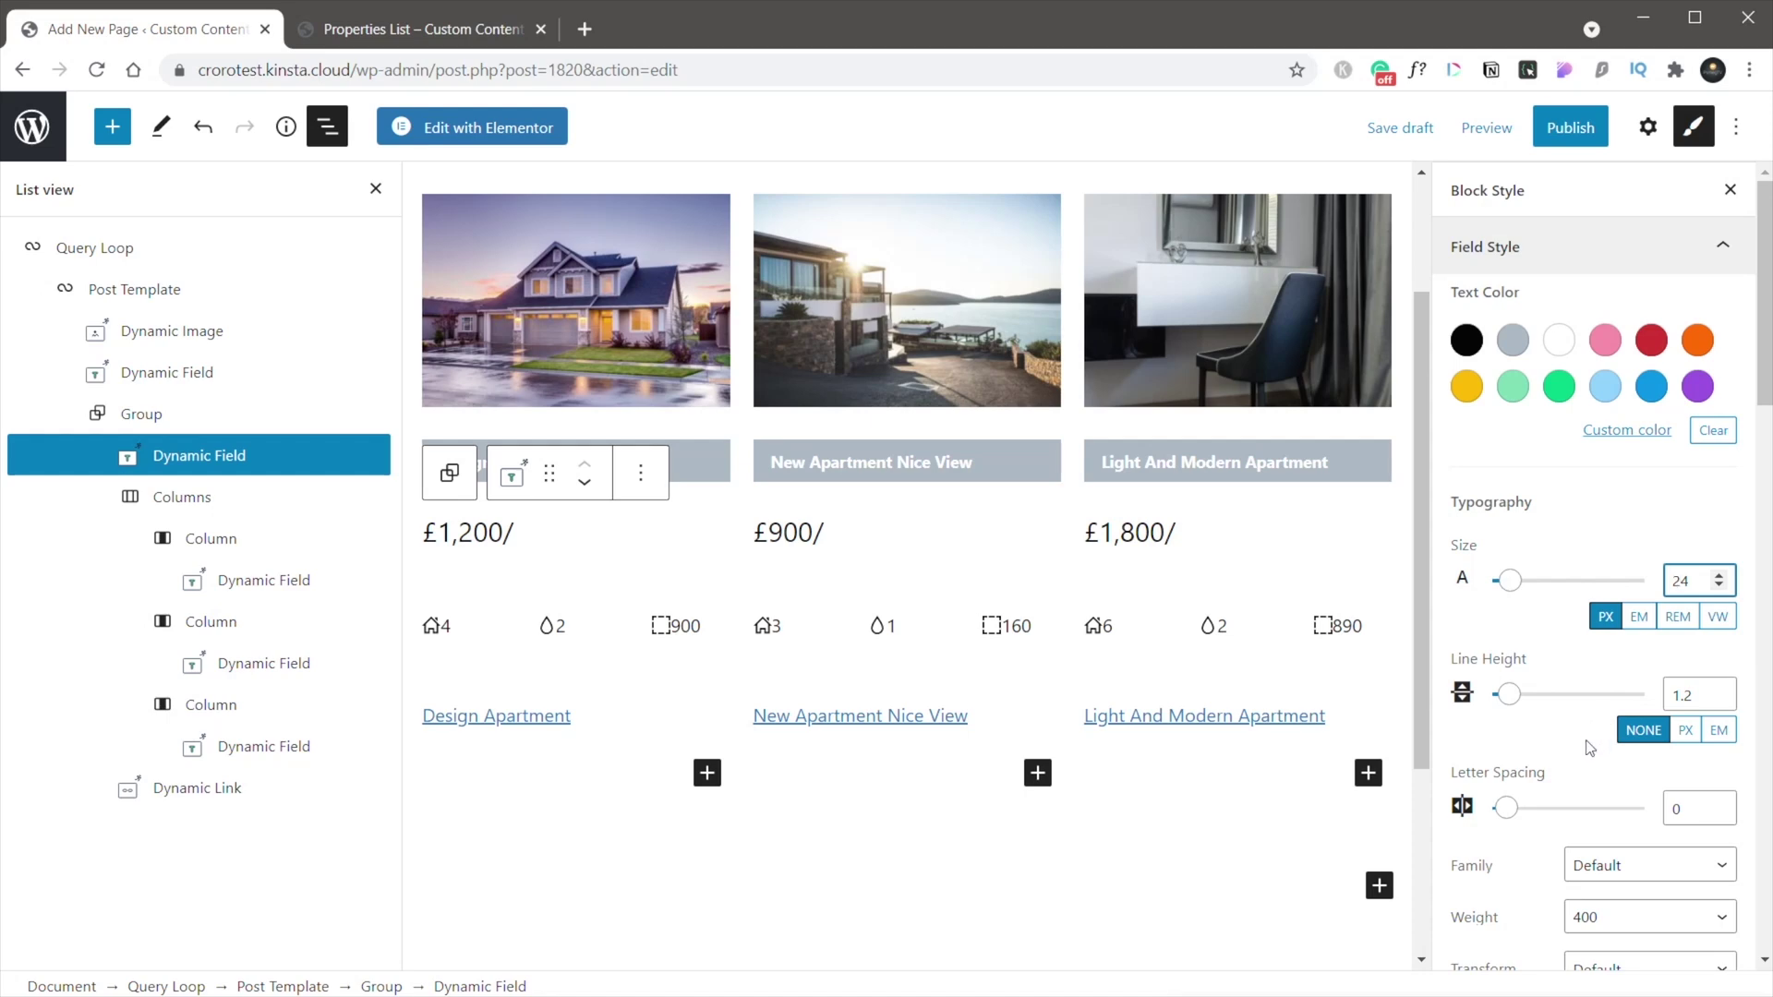
{"action": "scroll", "coordinate": [1589, 749], "scroll_direction": "down", "scroll_amount": 4}
{"action": "left_click", "coordinate": [1639, 571]}
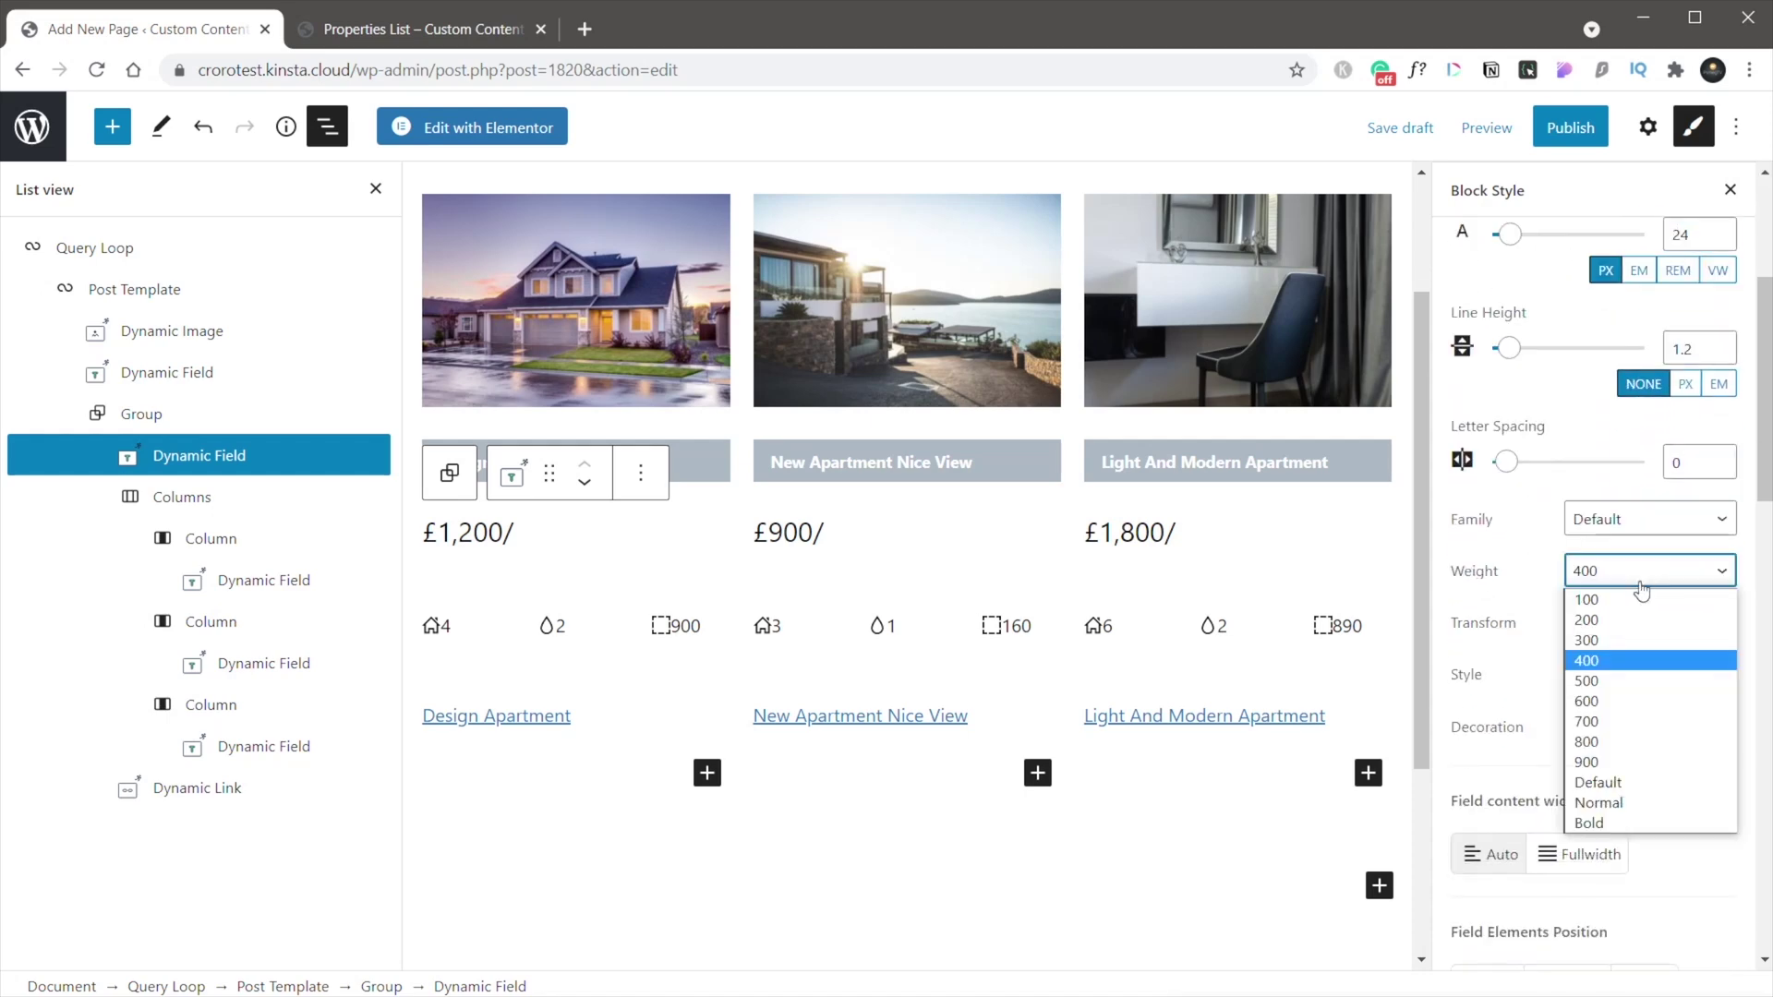
{"action": "left_click", "coordinate": [1618, 825]}
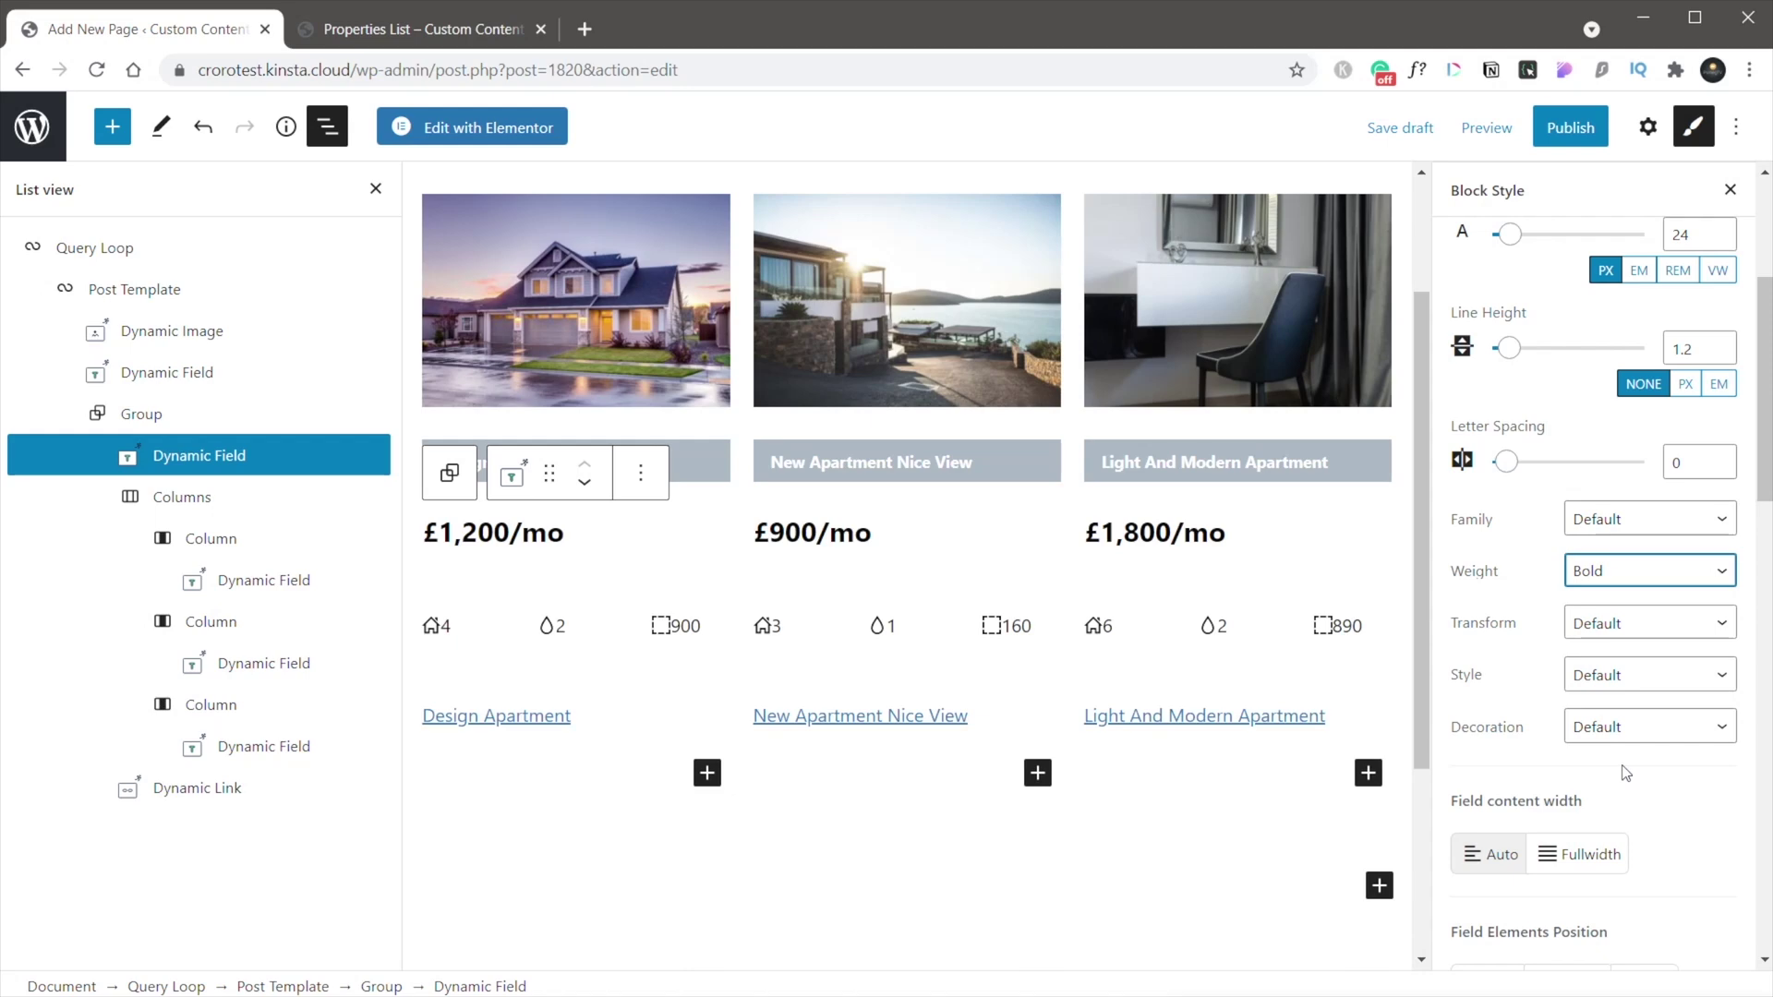
Step: Set the price field's content width to Fullwidth and add equal padding on all its sides
{"action": "scroll", "coordinate": [1627, 770], "scroll_direction": "down", "scroll_amount": 4}
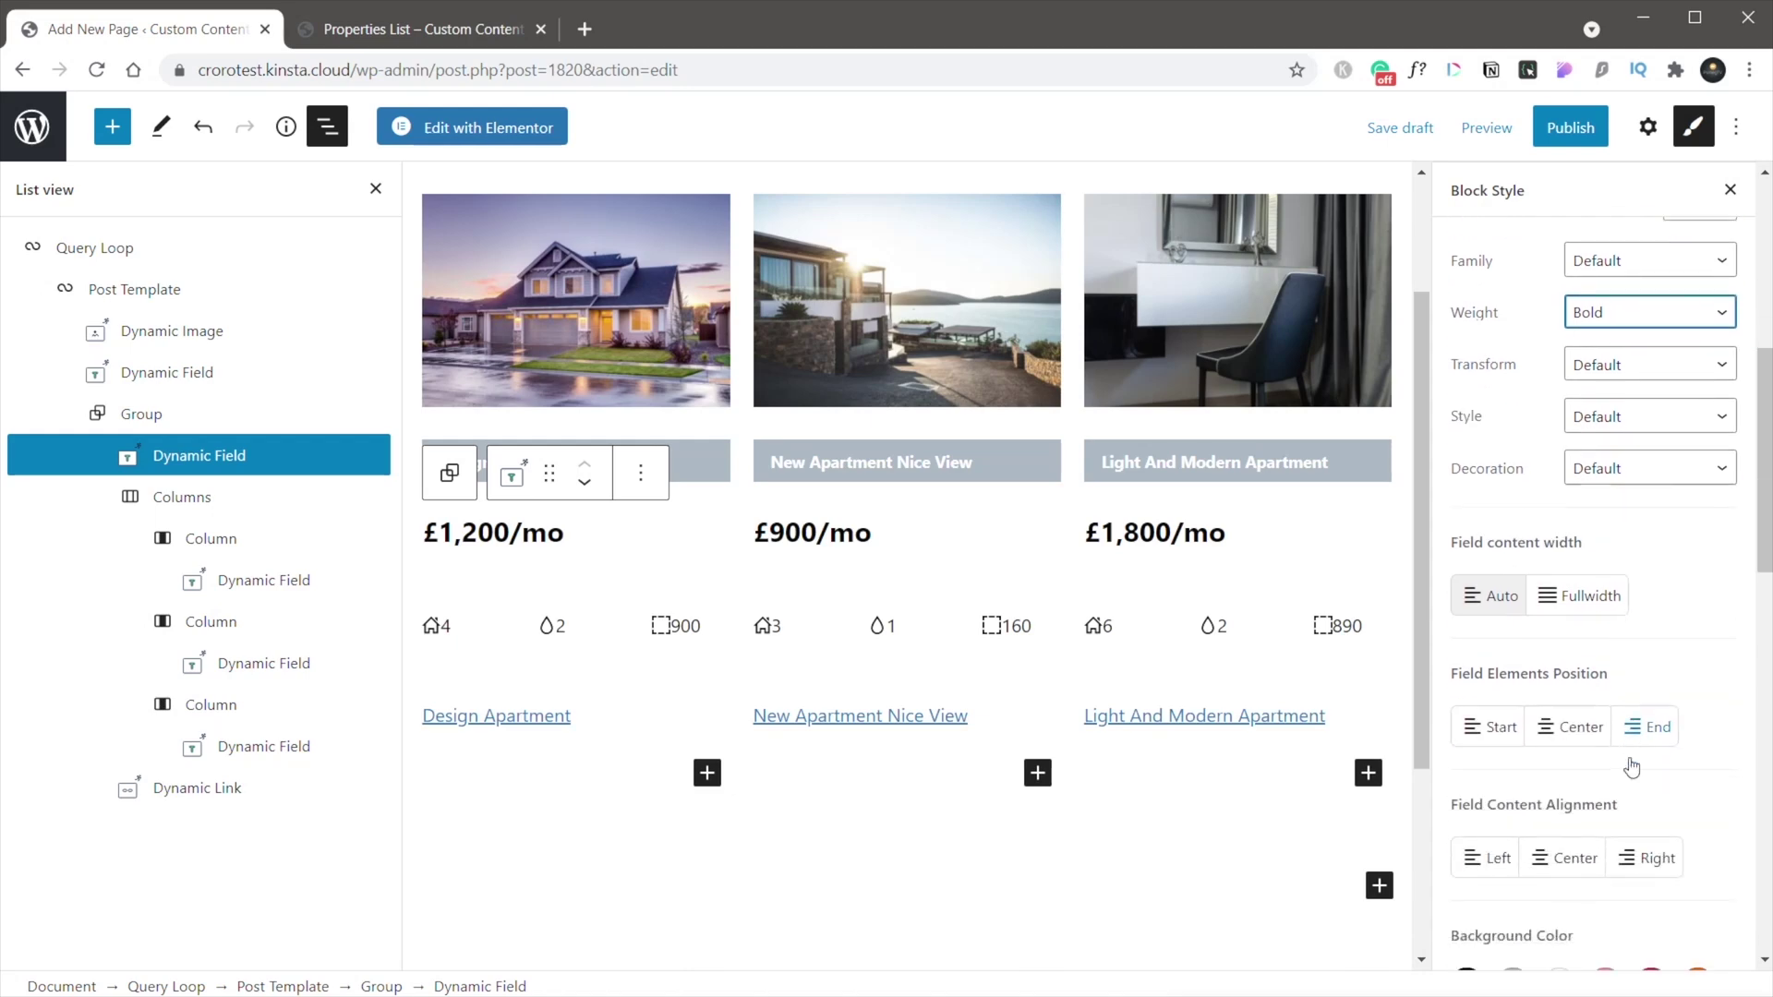
{"action": "left_click", "coordinate": [1572, 512]}
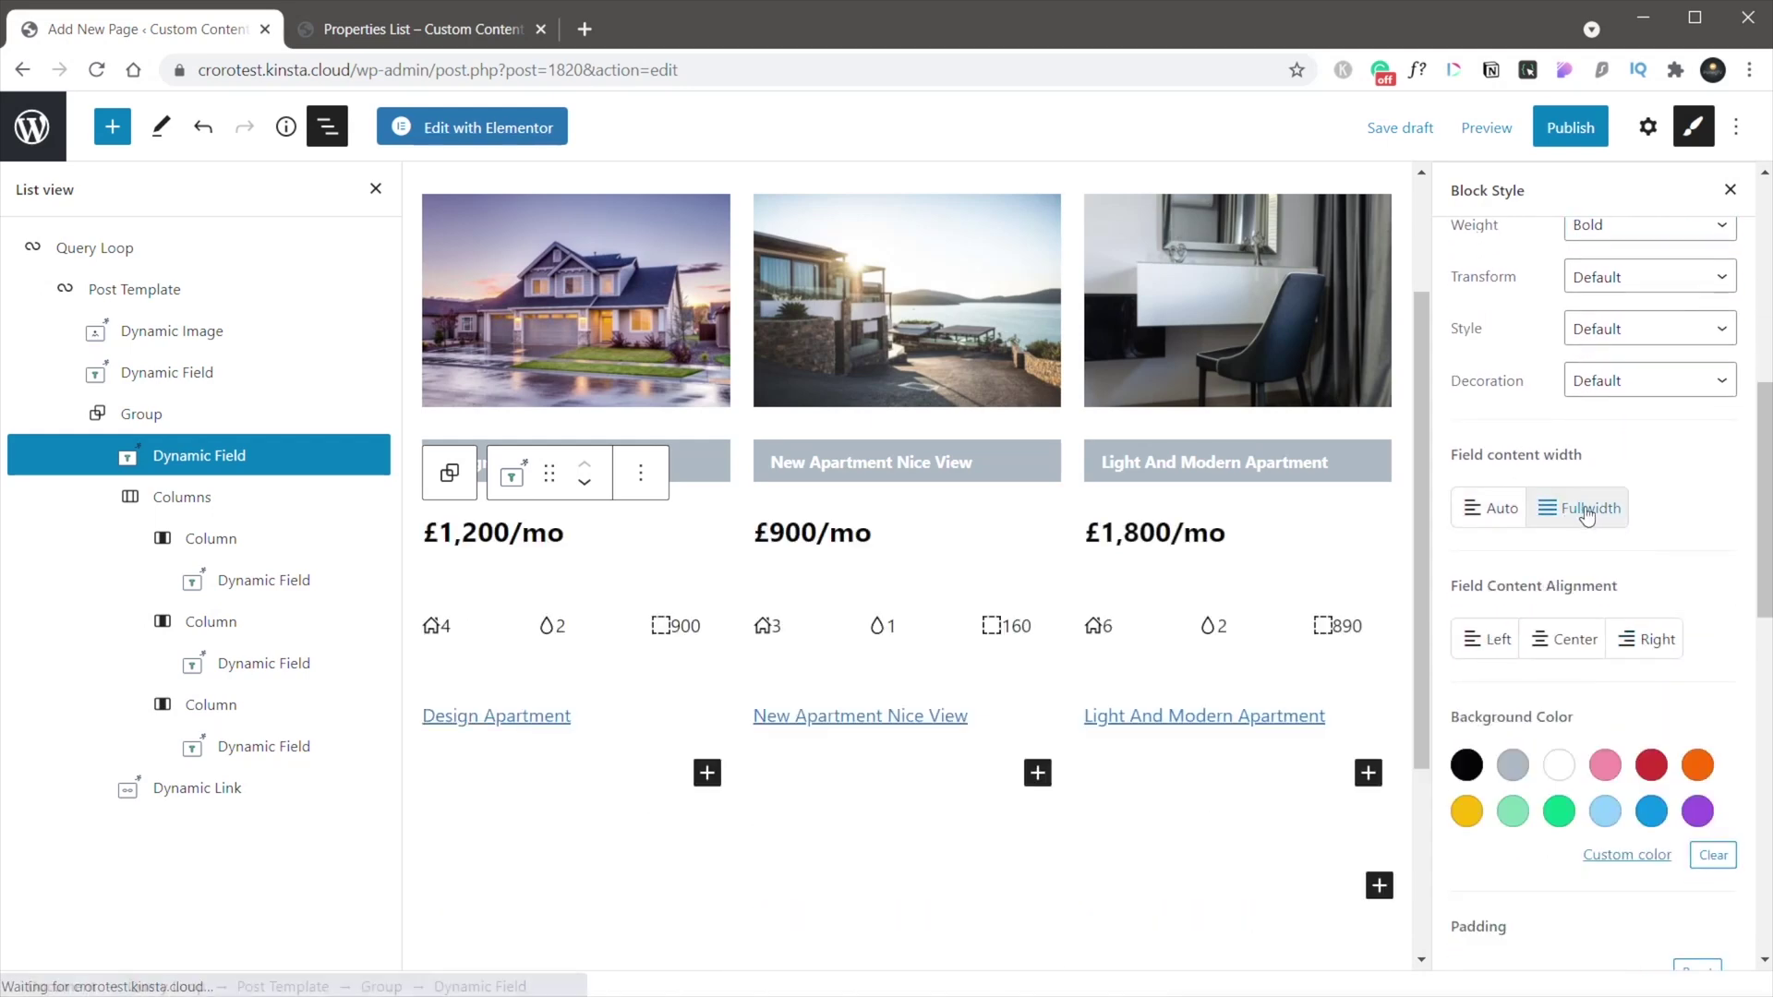
{"action": "scroll", "coordinate": [1678, 706], "scroll_direction": "down", "scroll_amount": 3}
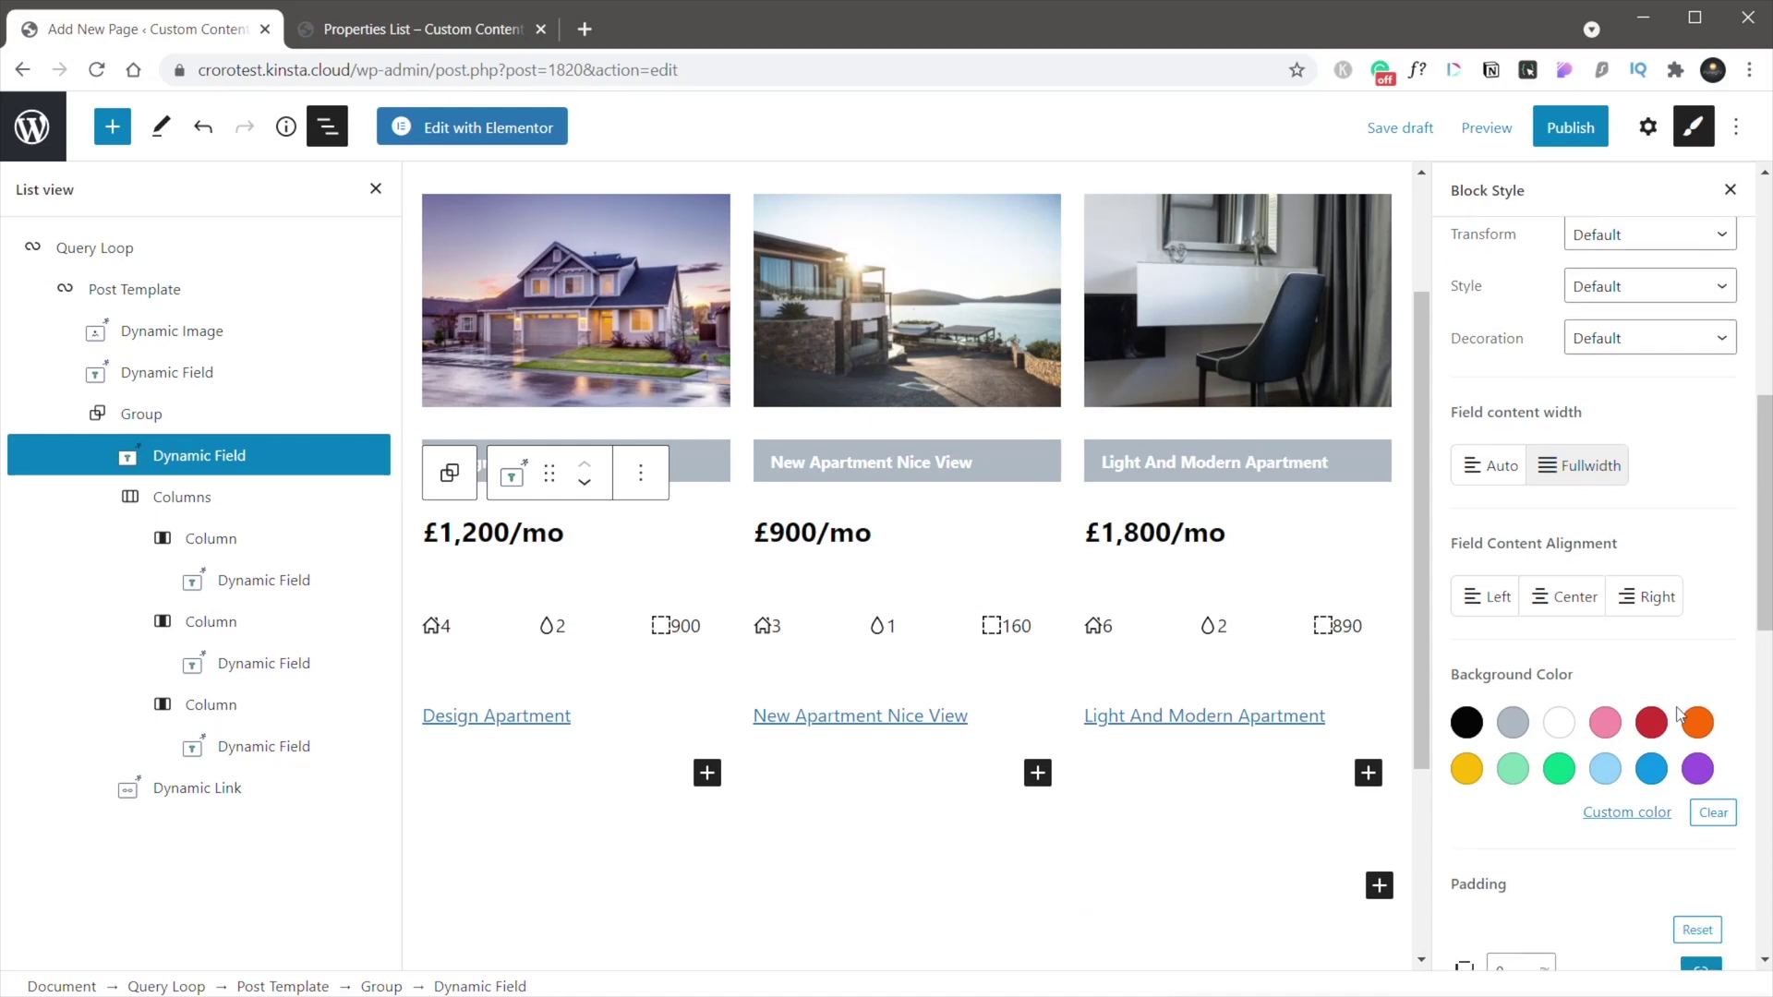
{"action": "scroll", "coordinate": [1678, 714], "scroll_direction": "down", "scroll_amount": 3}
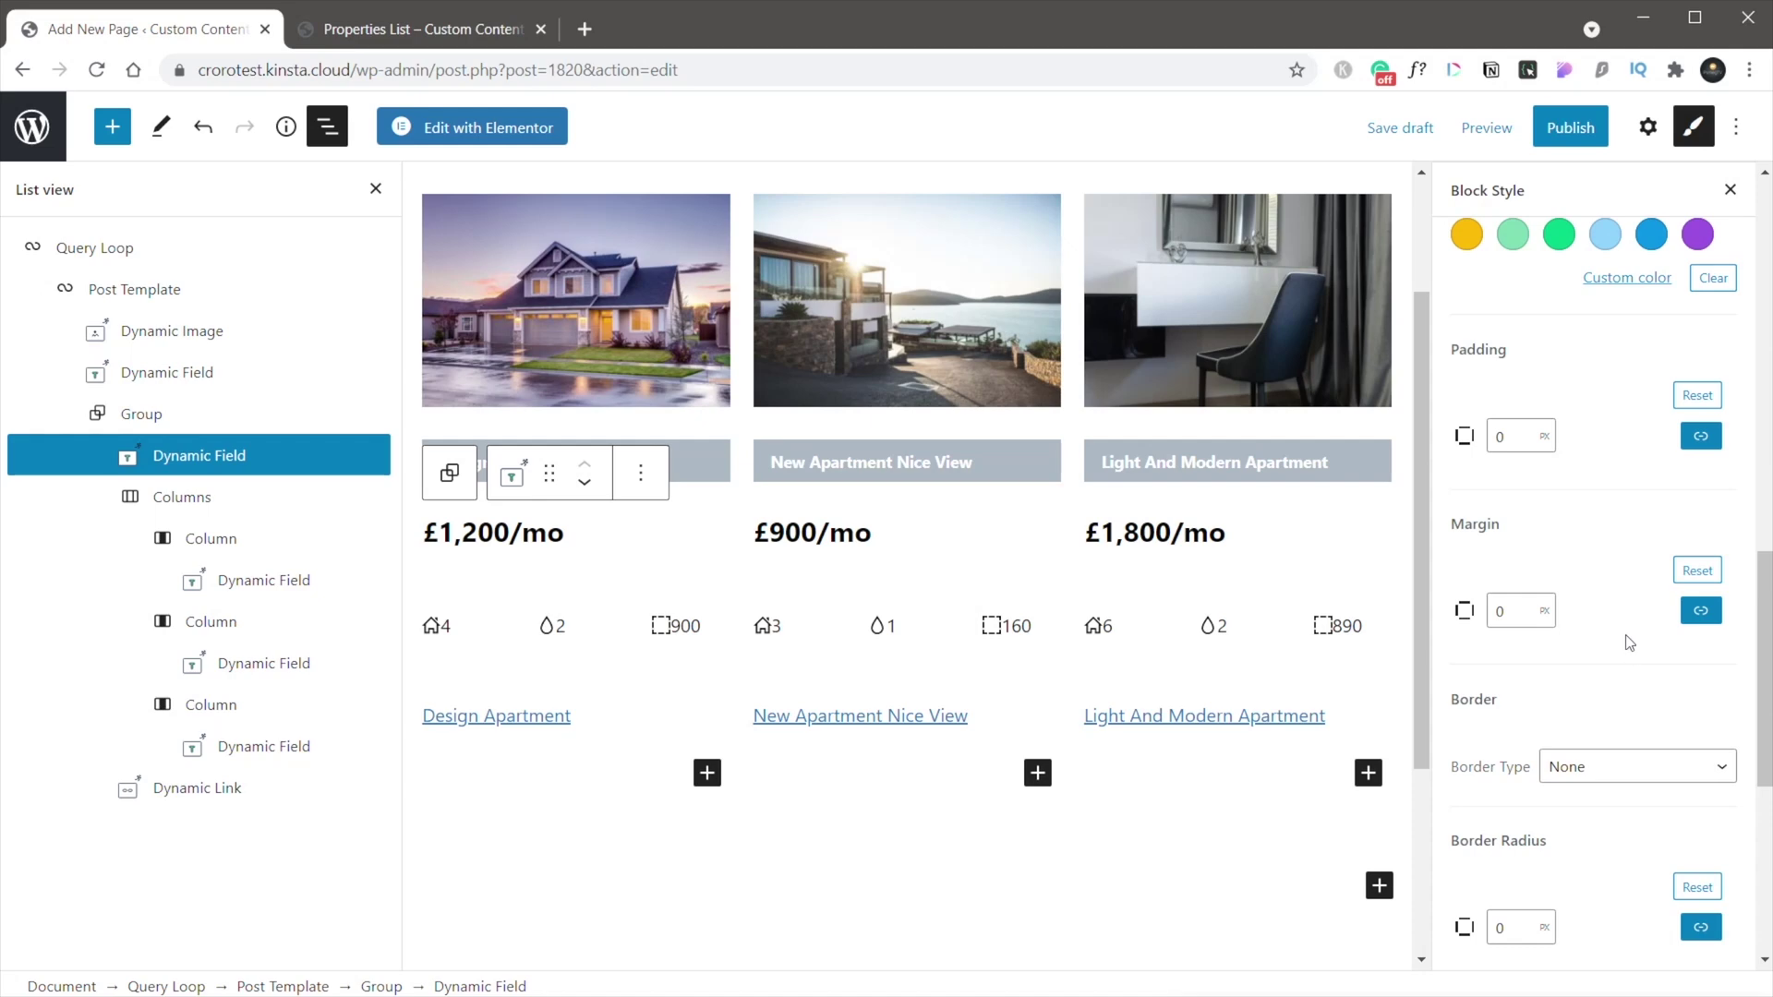
{"action": "double_click", "coordinate": [1497, 432]}
{"action": "scroll", "coordinate": [1588, 606], "scroll_direction": "down", "scroll_amount": 4}
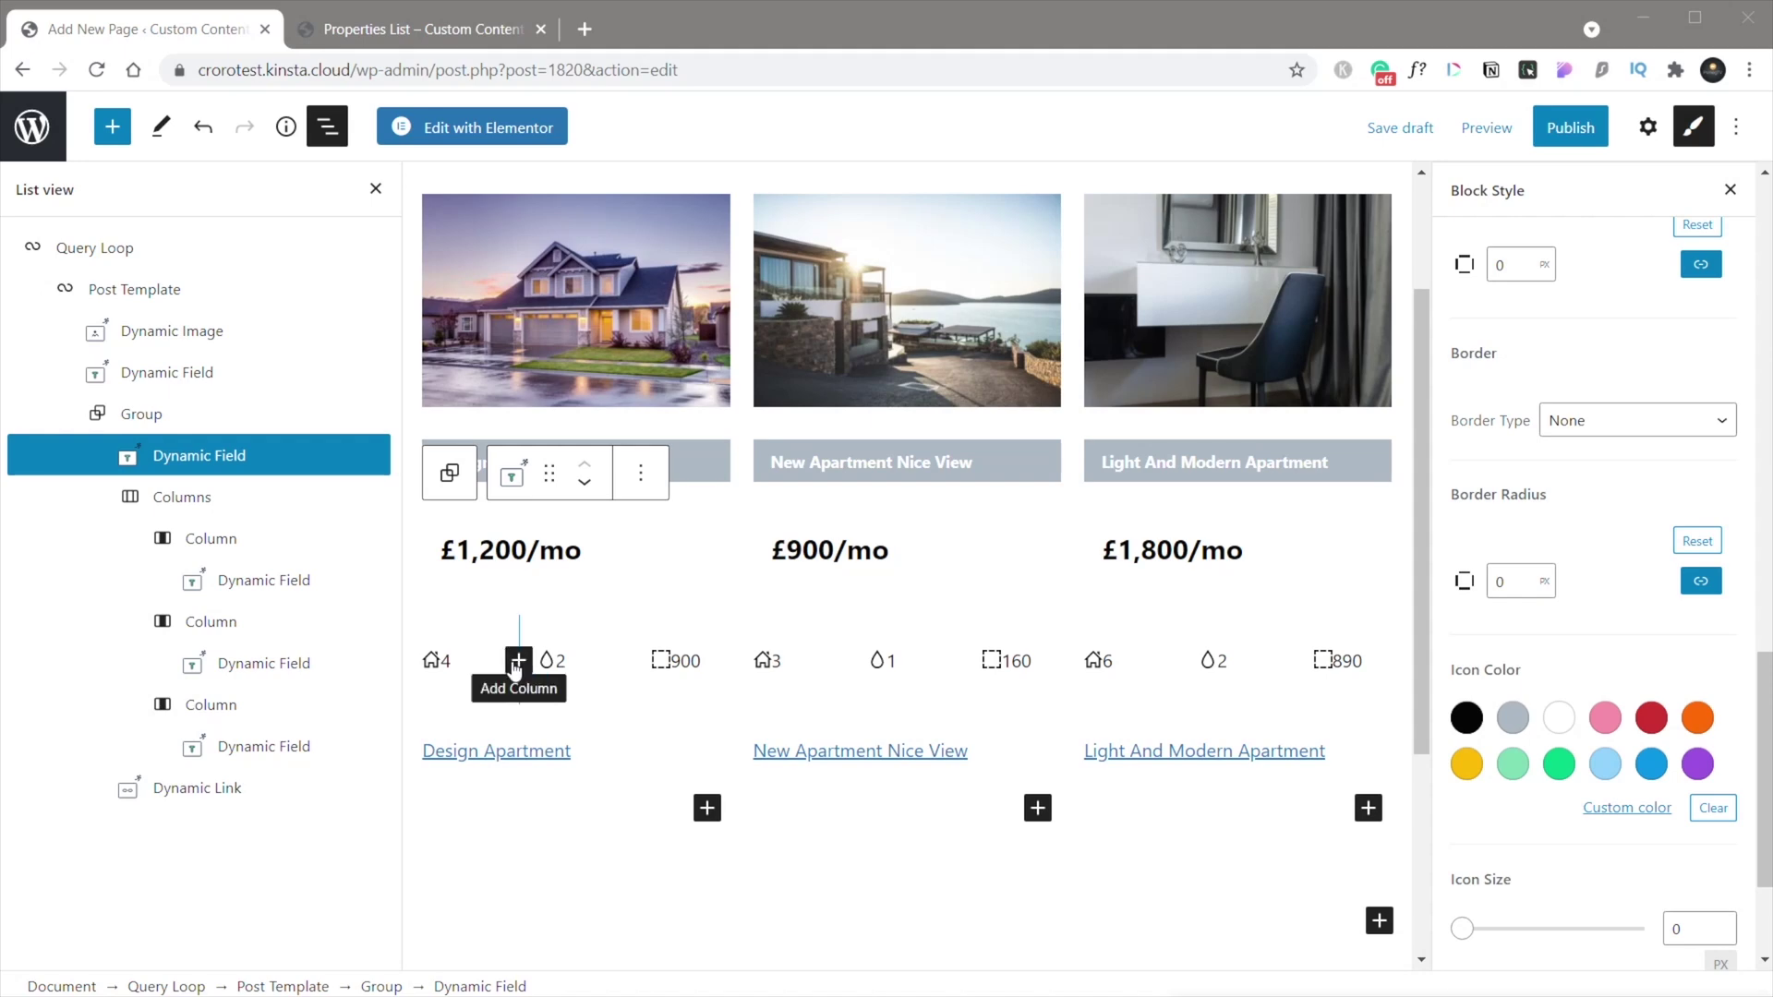
Step: Give the Dynamic Field in the first column the grey preset for both its text color and its icon color
{"action": "left_click", "coordinate": [236, 584]}
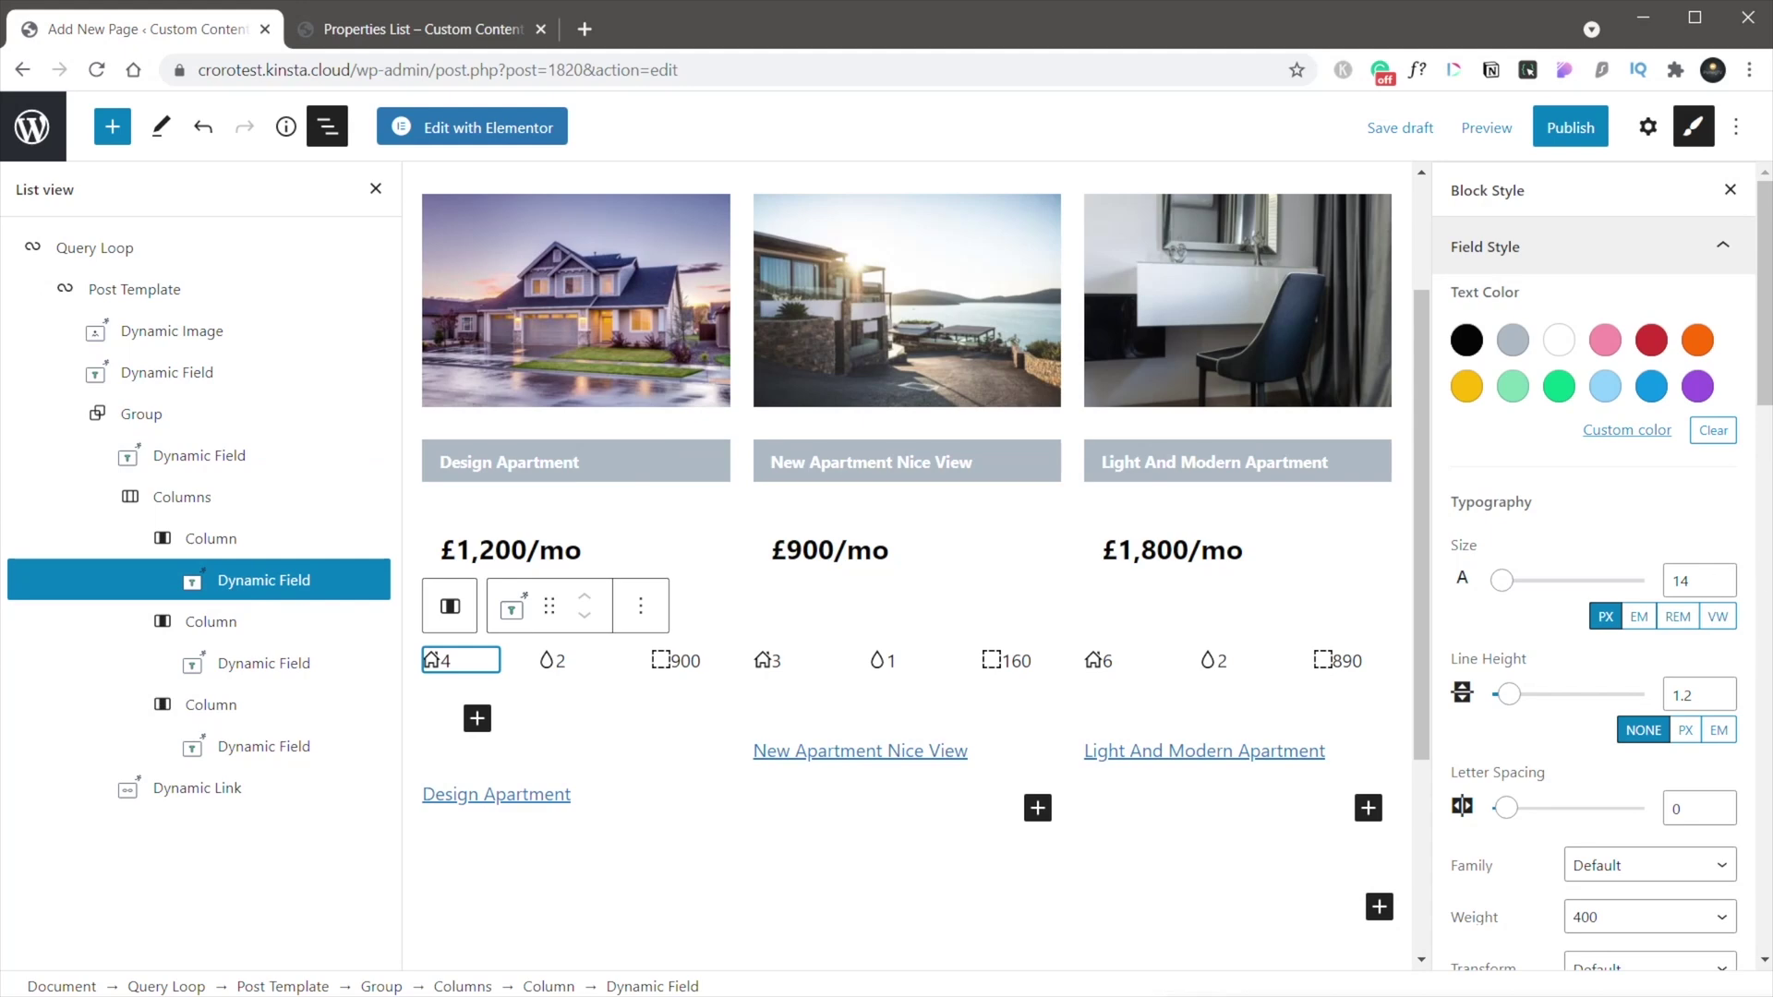
{"action": "left_click", "coordinate": [1512, 341]}
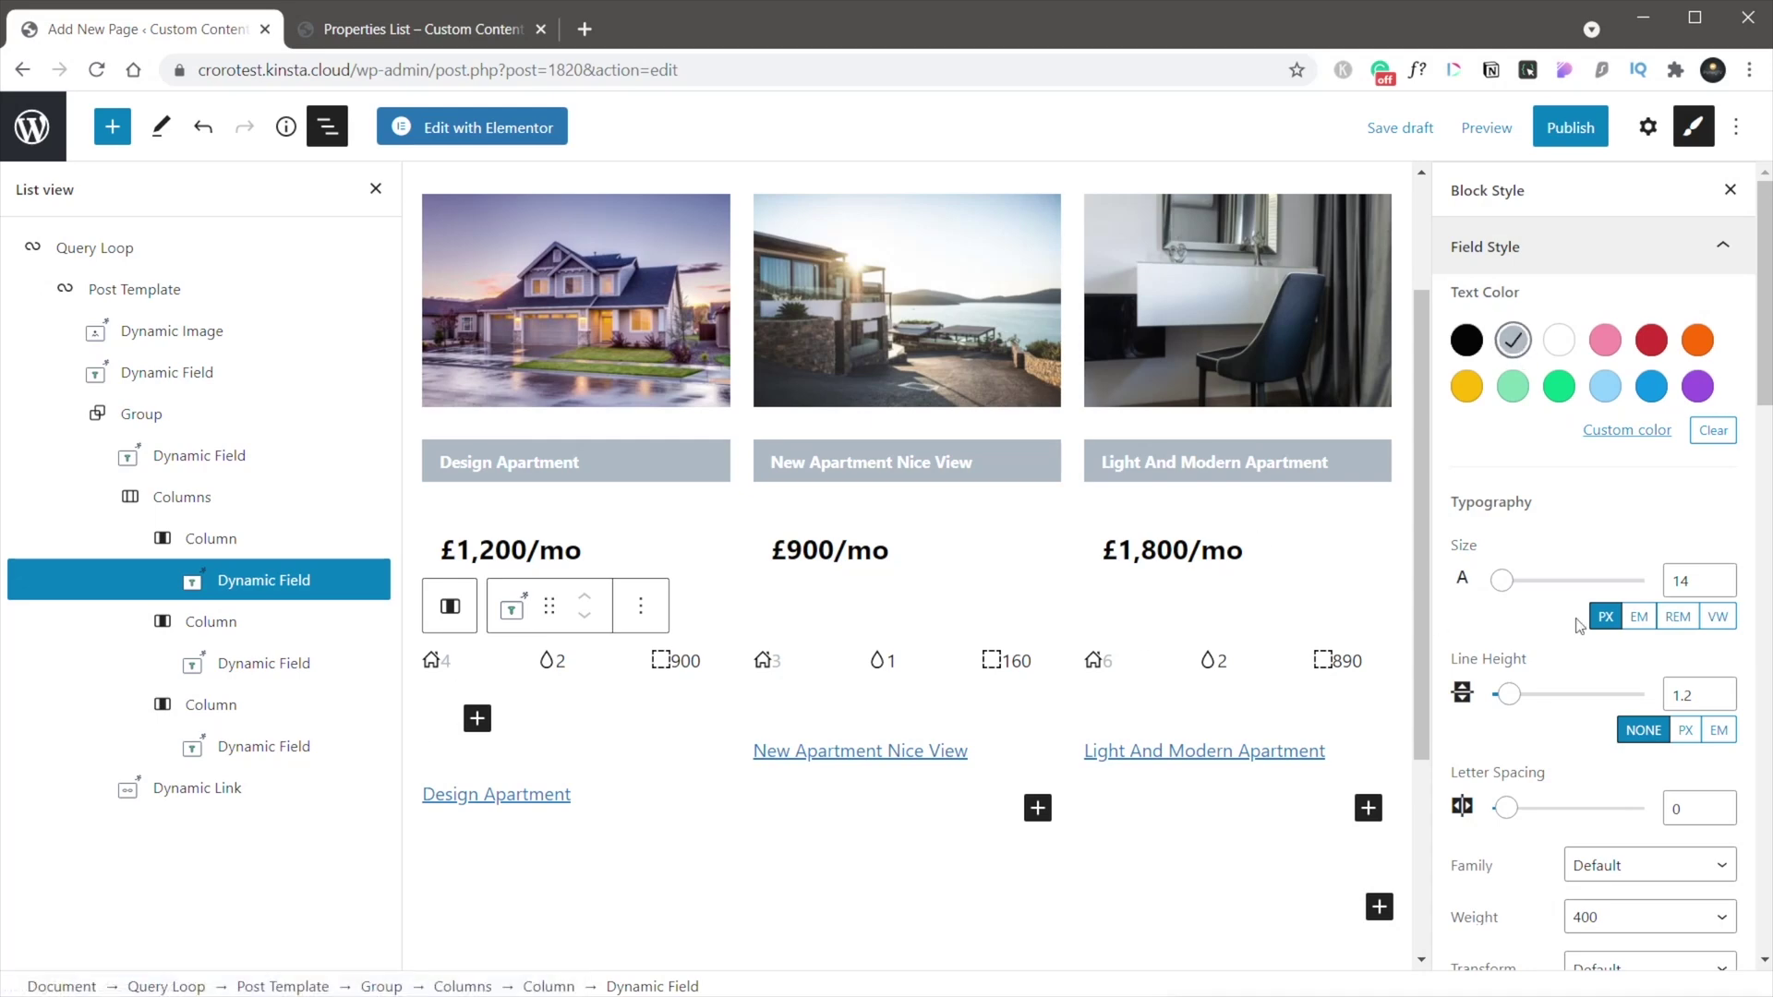
{"action": "scroll", "coordinate": [1634, 753], "scroll_direction": "down", "scroll_amount": 12}
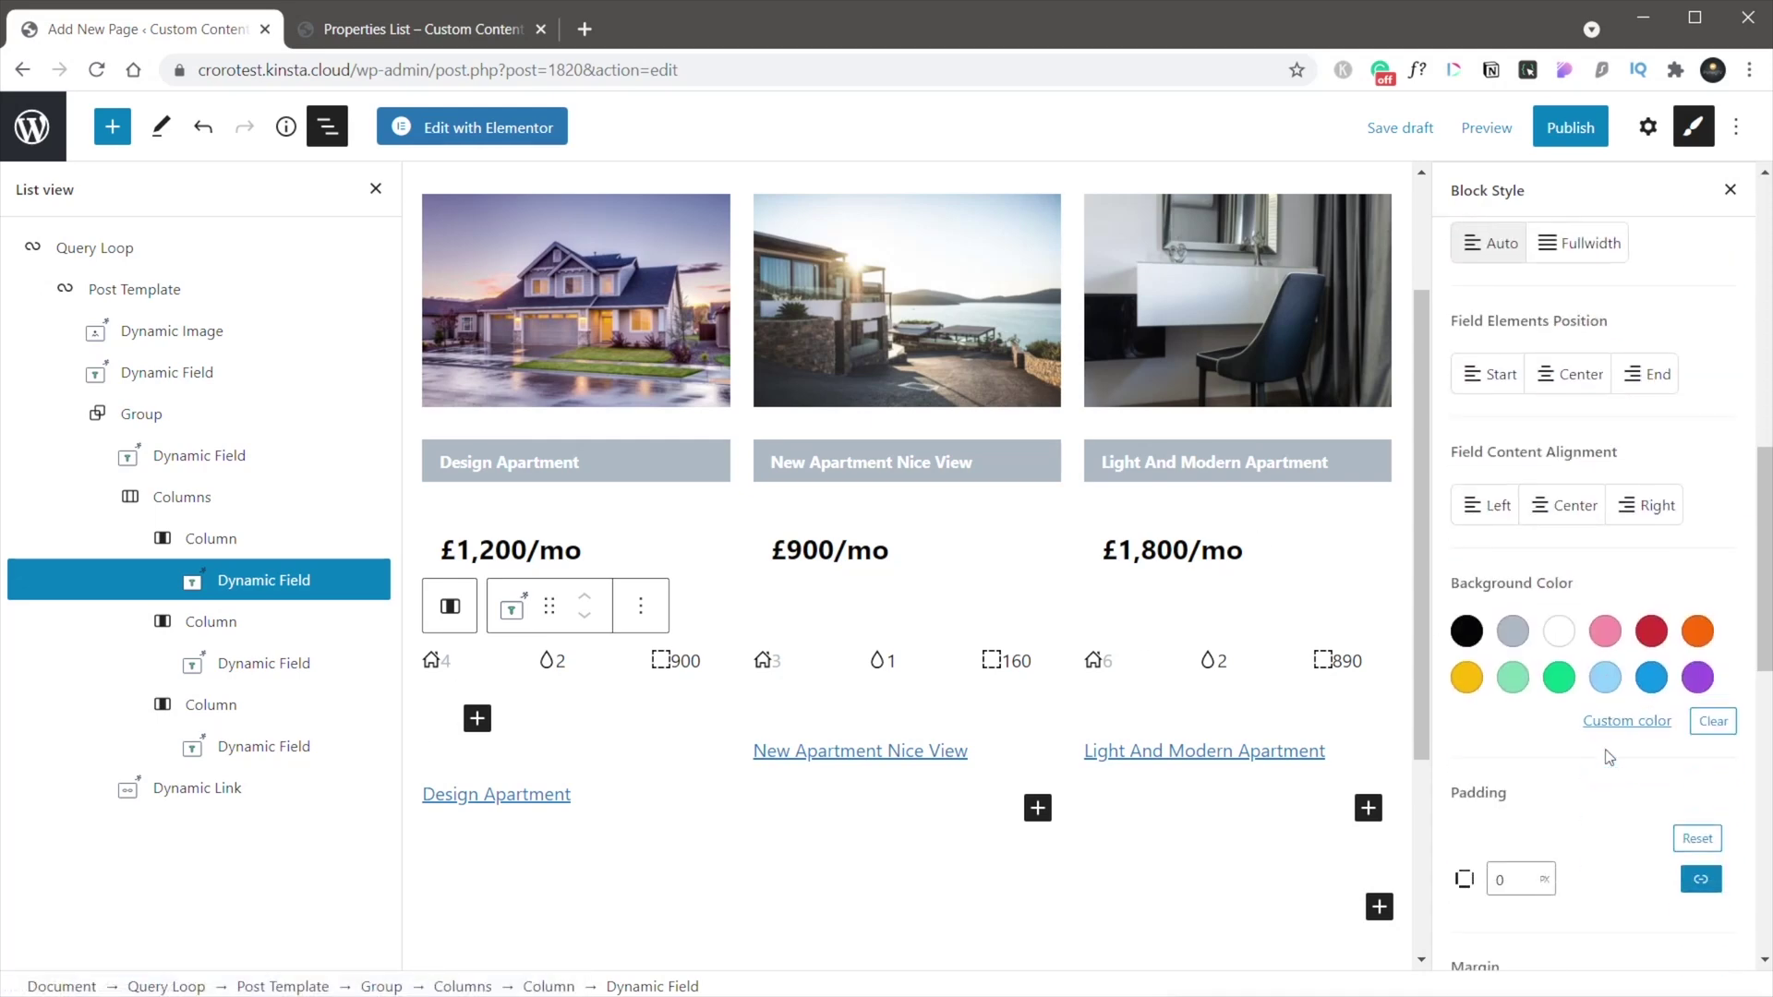
{"action": "scroll", "coordinate": [1584, 672], "scroll_direction": "down", "scroll_amount": 1}
{"action": "scroll", "coordinate": [1582, 671], "scroll_direction": "down", "scroll_amount": 3}
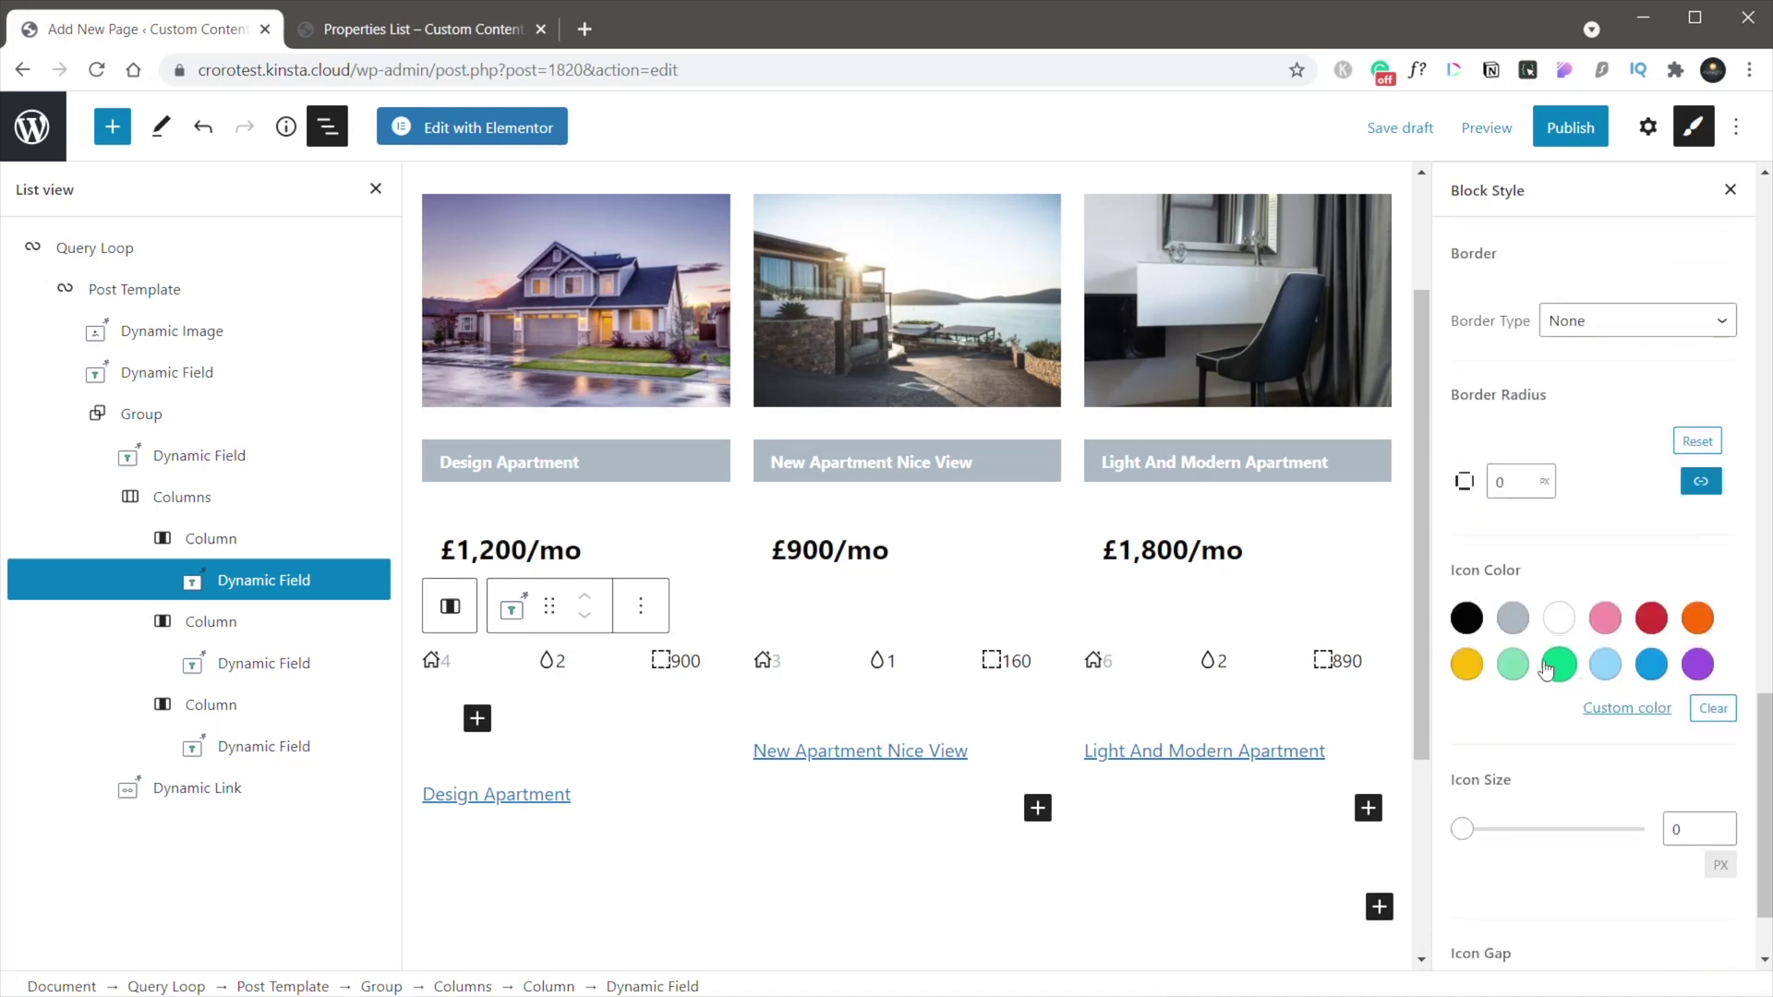
{"action": "left_click", "coordinate": [1514, 619]}
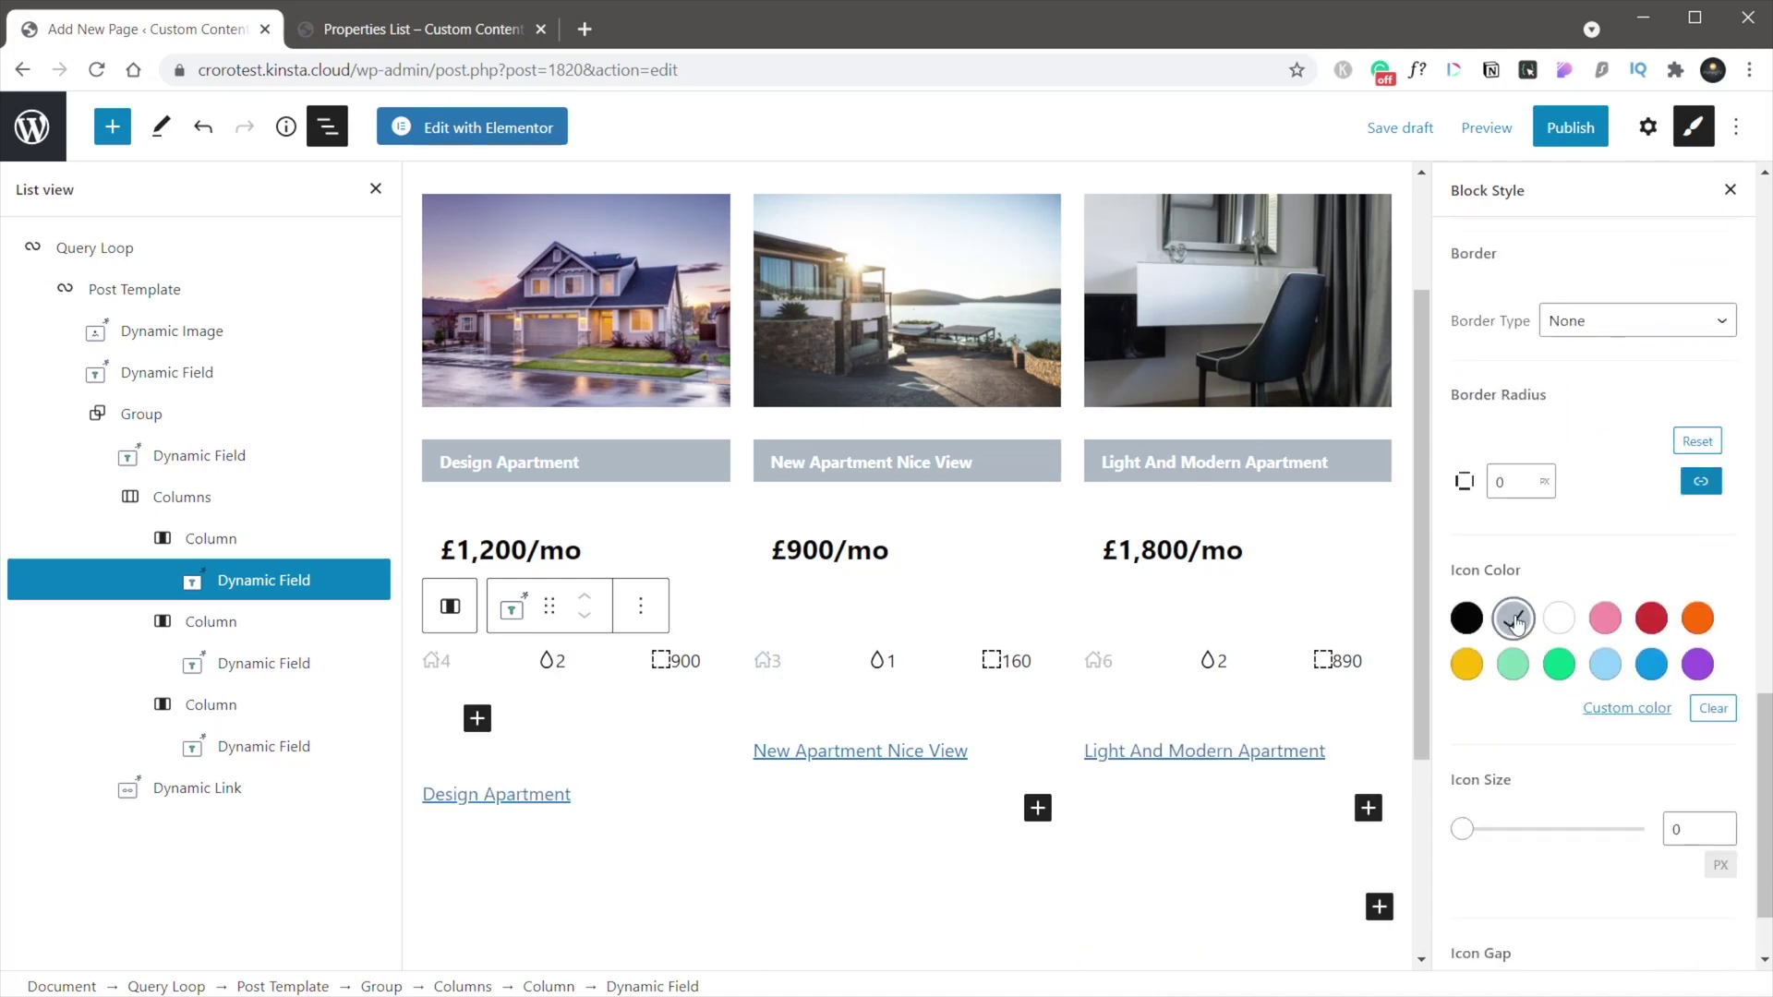
Step: Unlink the padding sides of the first column's field and set its left padding to 15 px
{"action": "scroll", "coordinate": [1607, 638], "scroll_direction": "up", "scroll_amount": 8}
{"action": "scroll", "coordinate": [1612, 658], "scroll_direction": "up", "scroll_amount": 10}
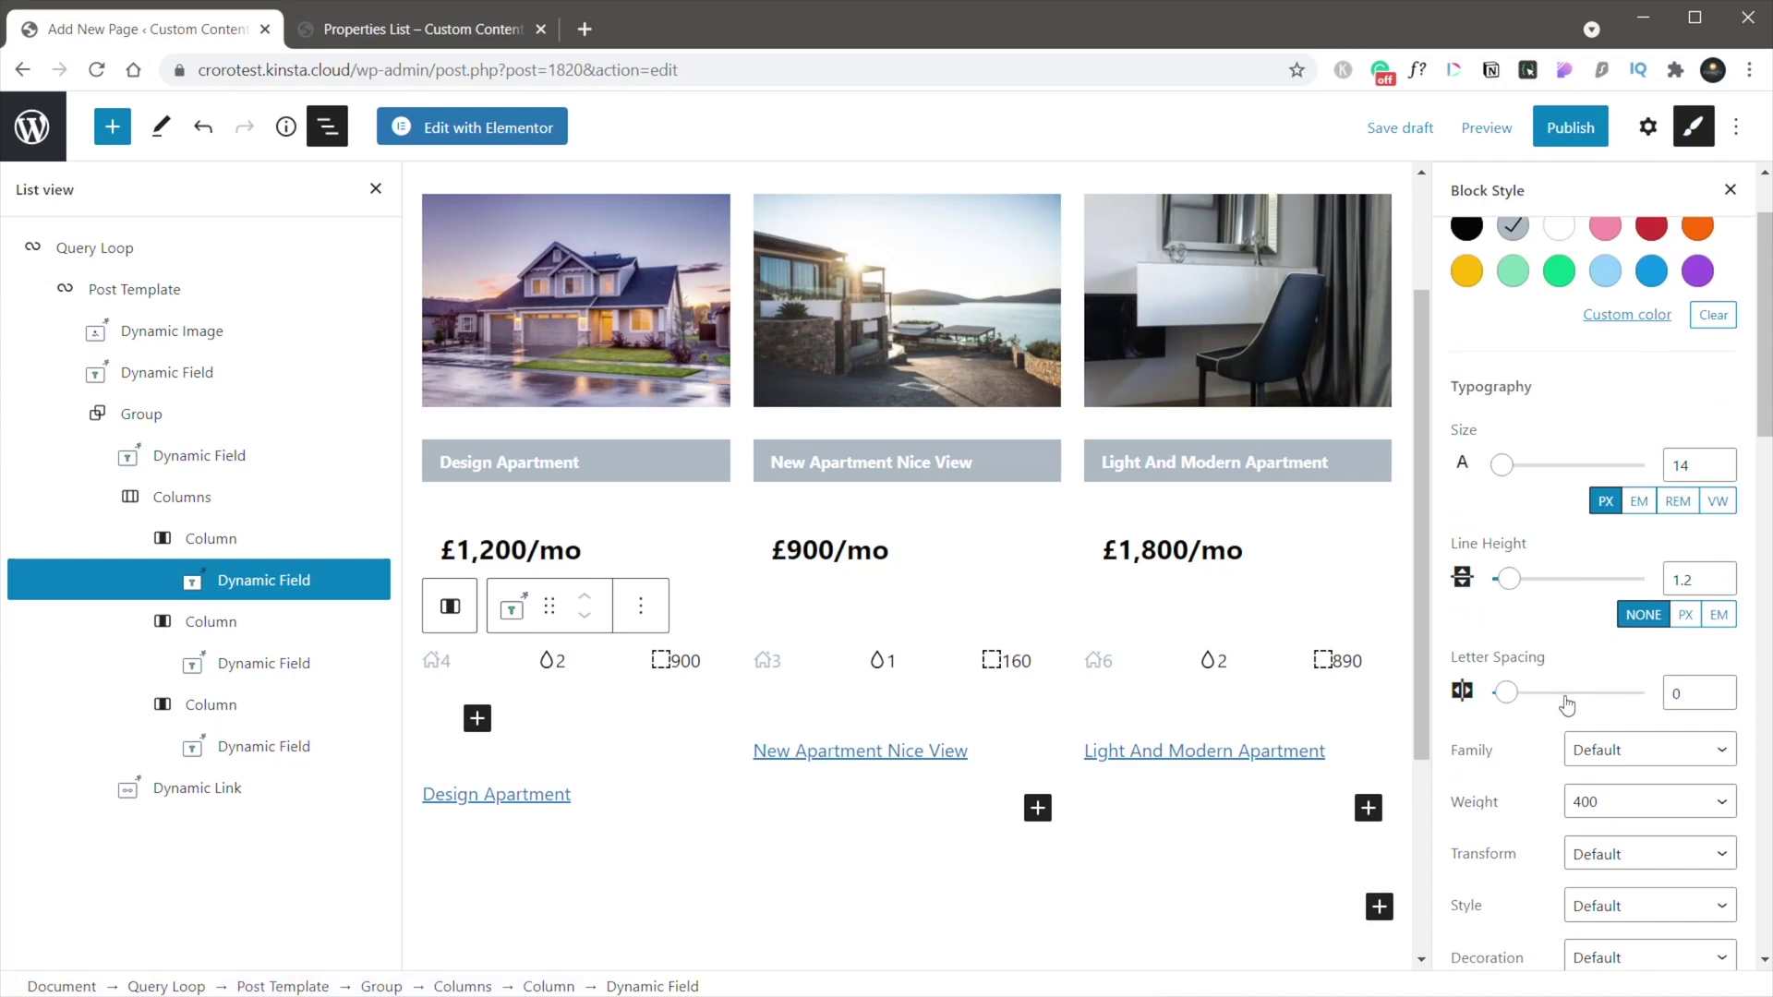
{"action": "scroll", "coordinate": [1568, 707], "scroll_direction": "up", "scroll_amount": 2}
{"action": "scroll", "coordinate": [1567, 706], "scroll_direction": "down", "scroll_amount": 10}
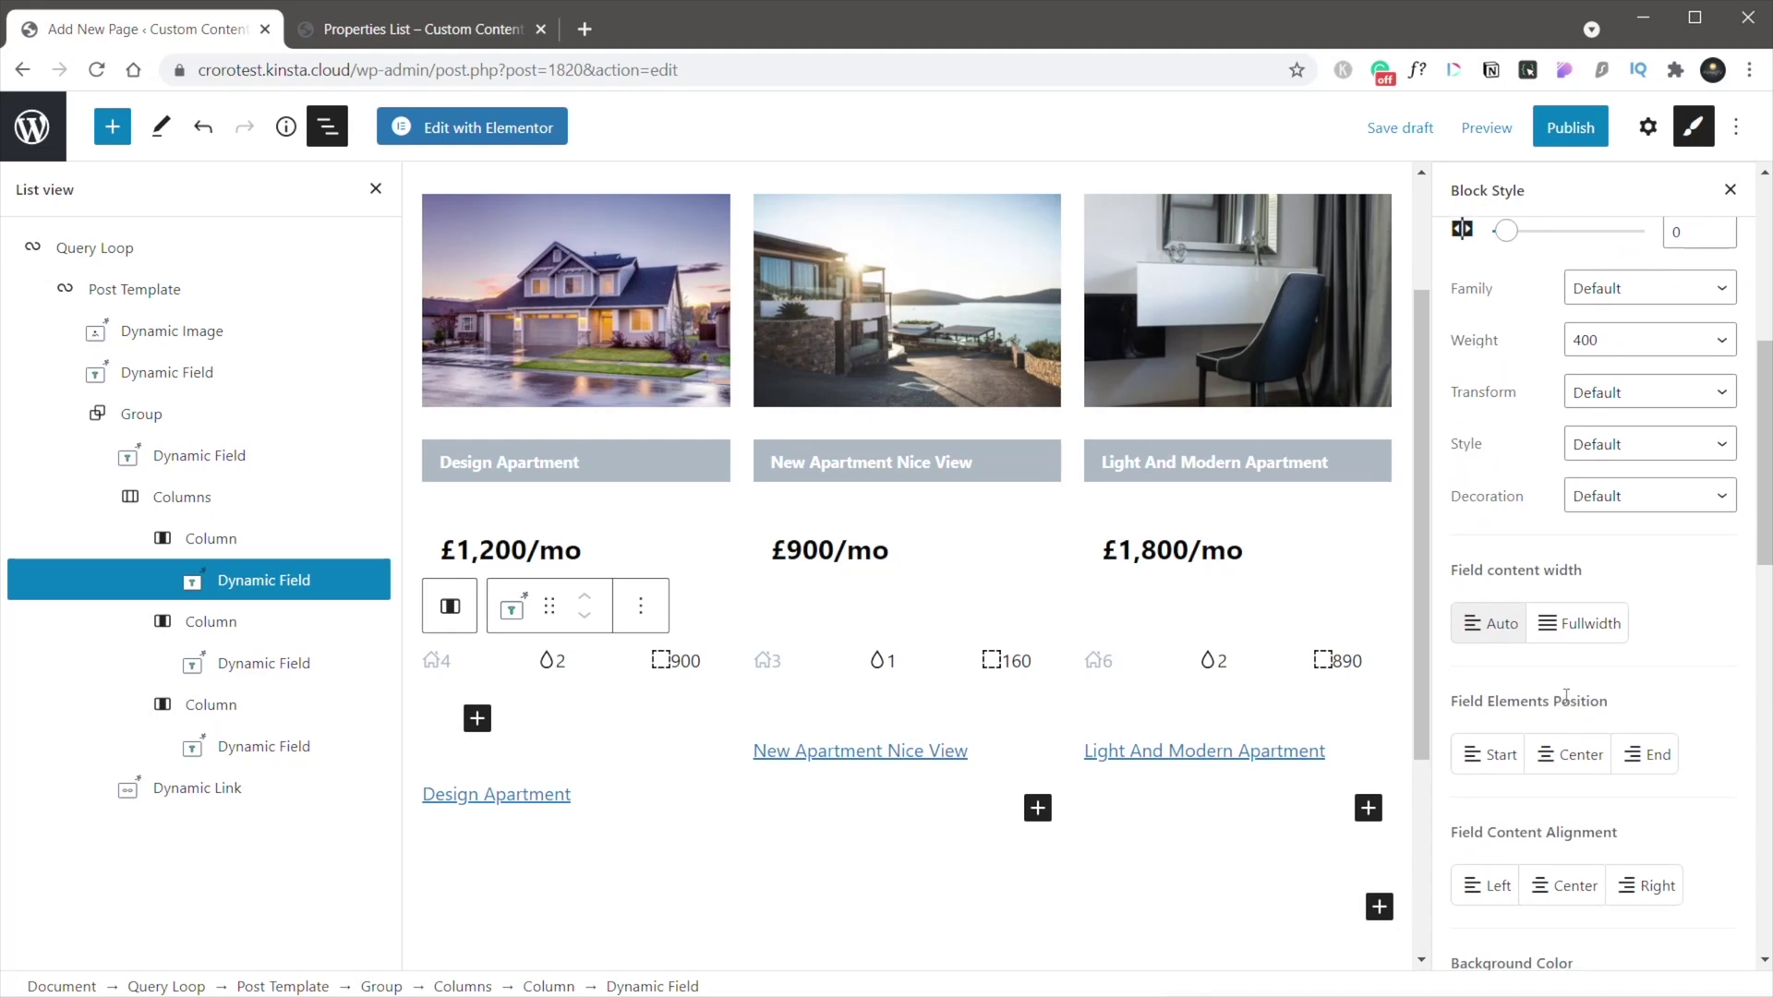
{"action": "scroll", "coordinate": [1567, 695], "scroll_direction": "down", "scroll_amount": 10}
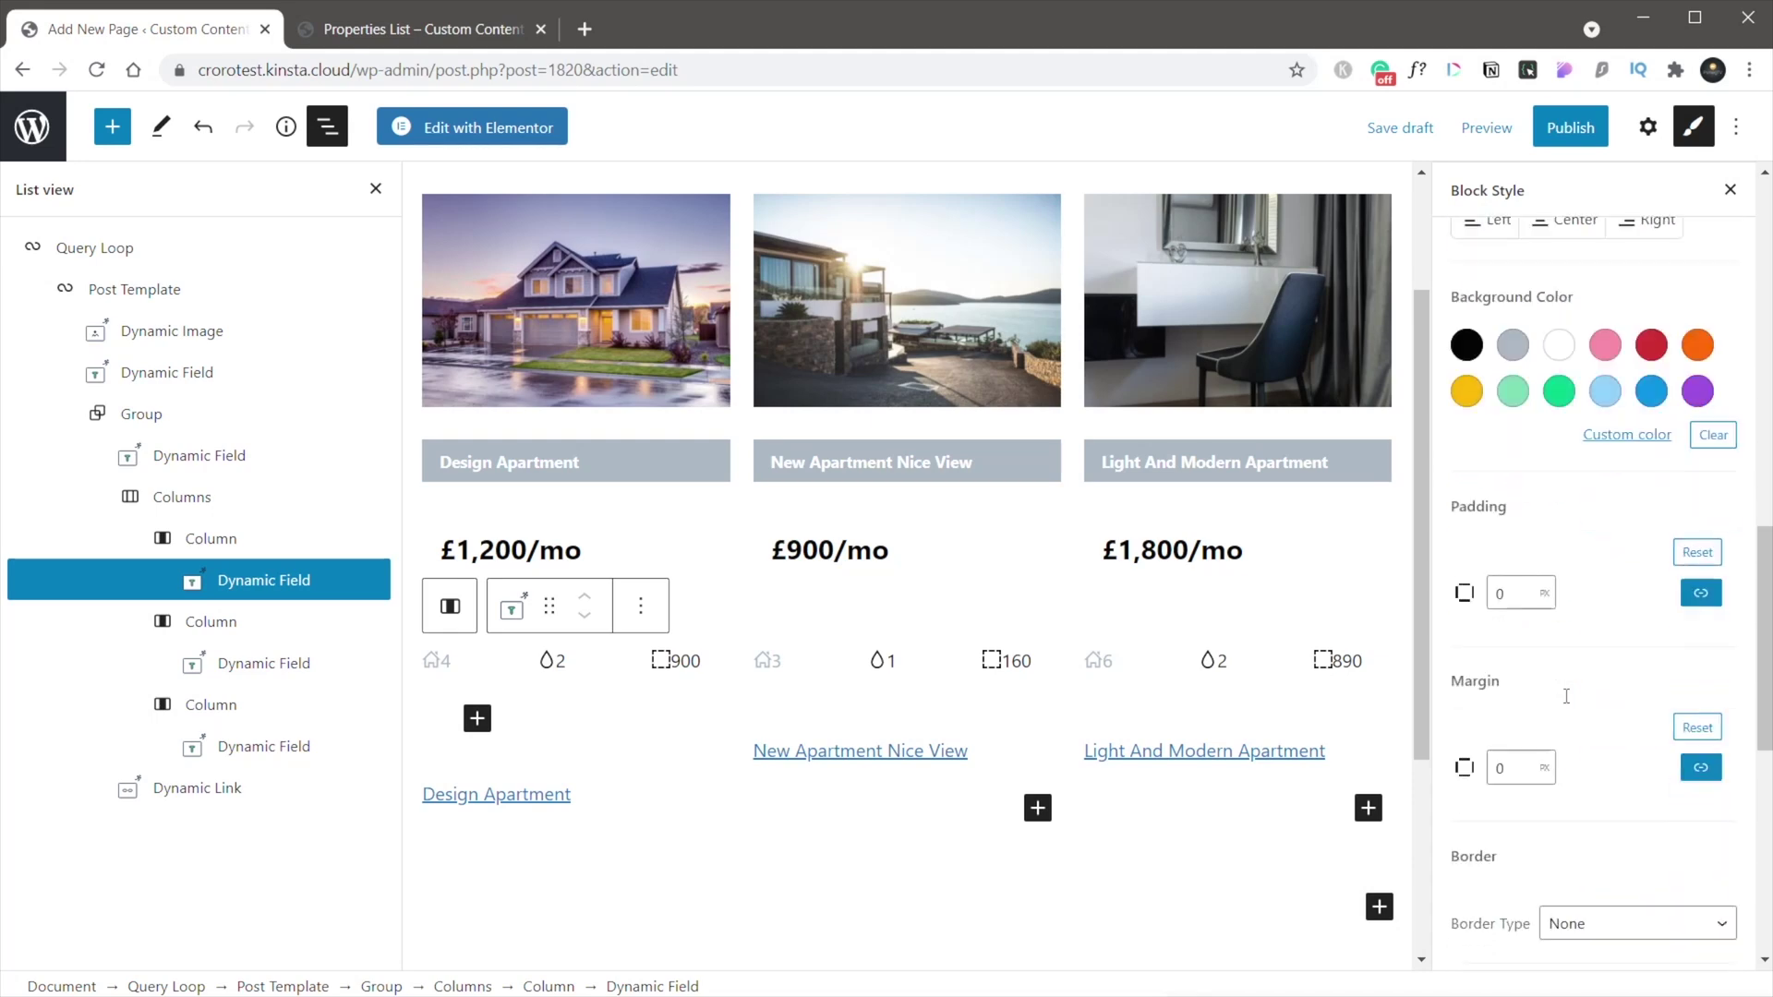
{"action": "scroll", "coordinate": [1568, 696], "scroll_direction": "down", "scroll_amount": 3}
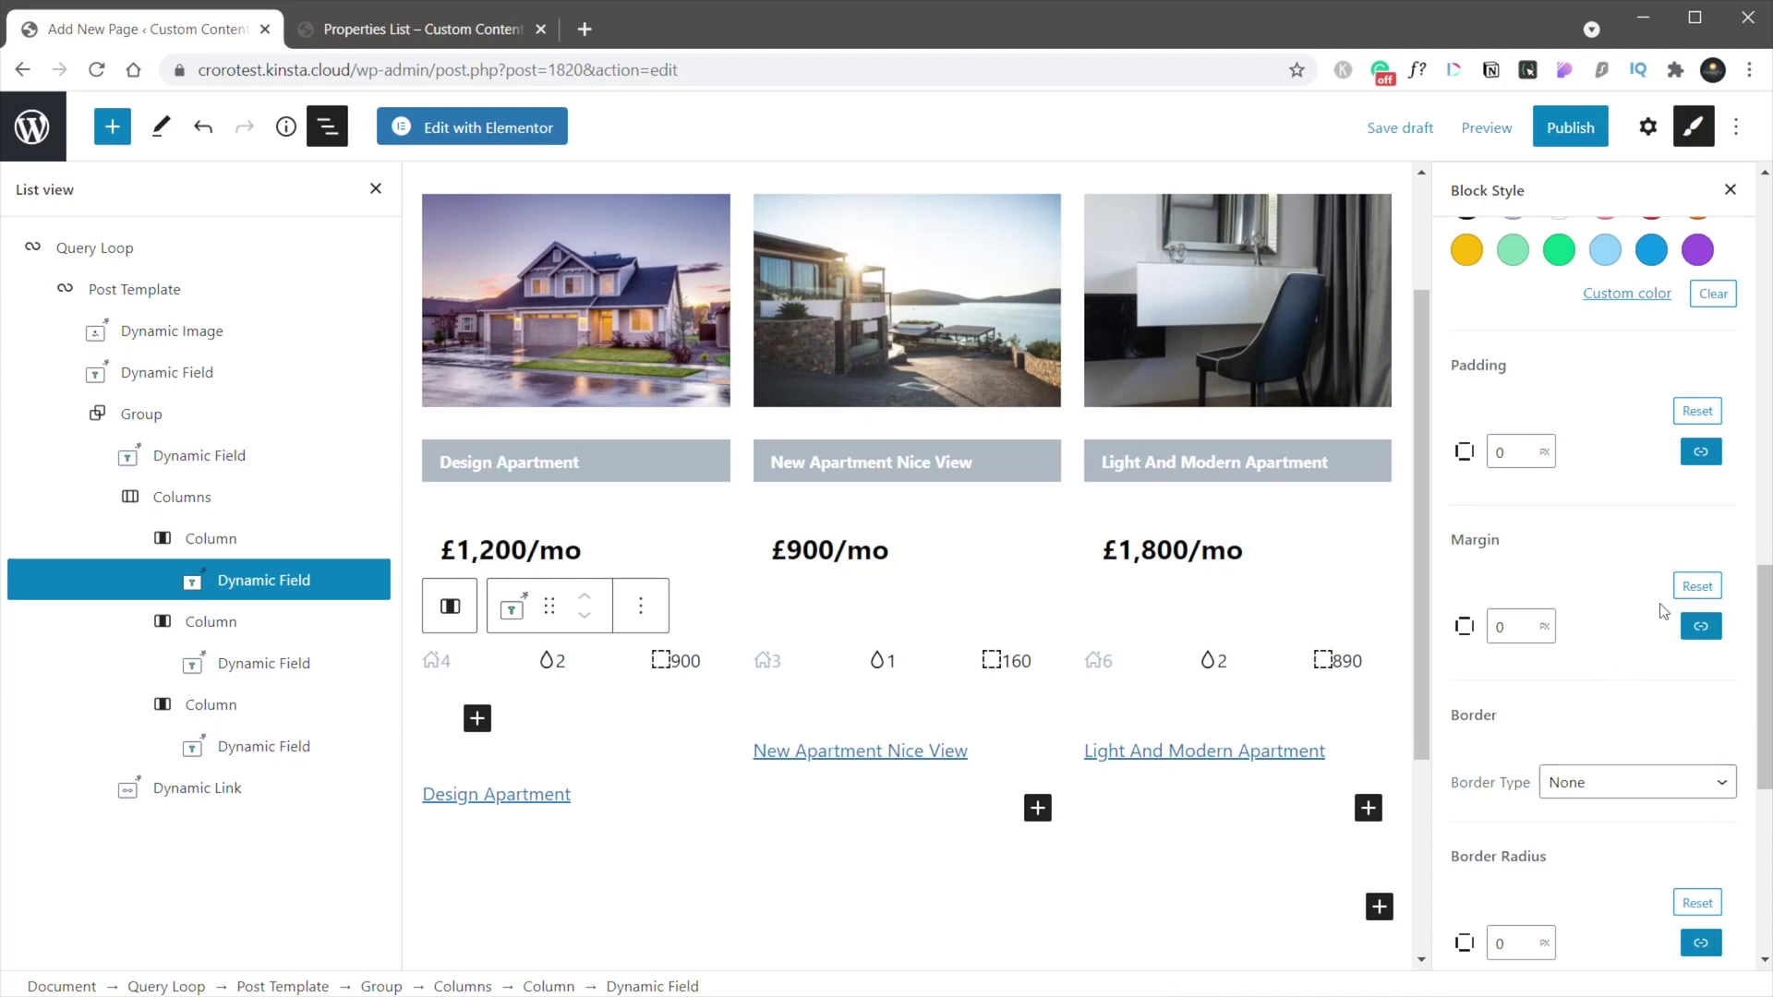
{"action": "left_click", "coordinate": [1701, 452]}
{"action": "double_click", "coordinate": [1676, 495]}
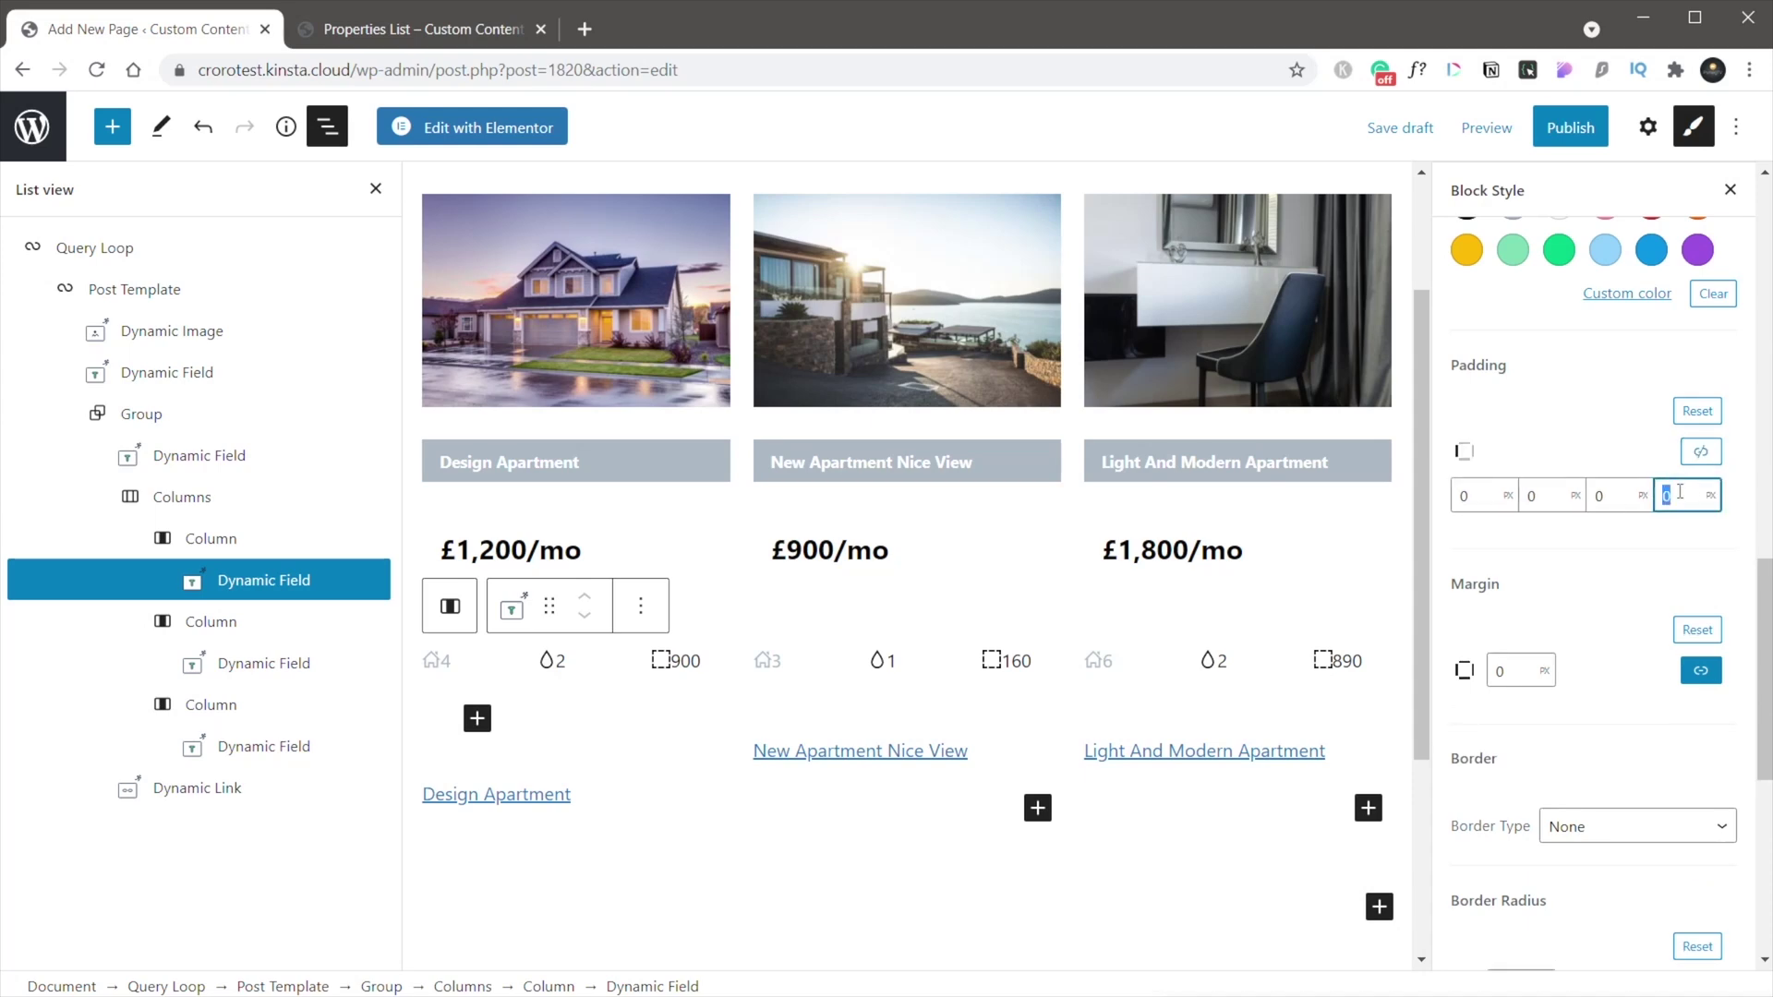
{"action": "left_click", "coordinate": [1614, 508]}
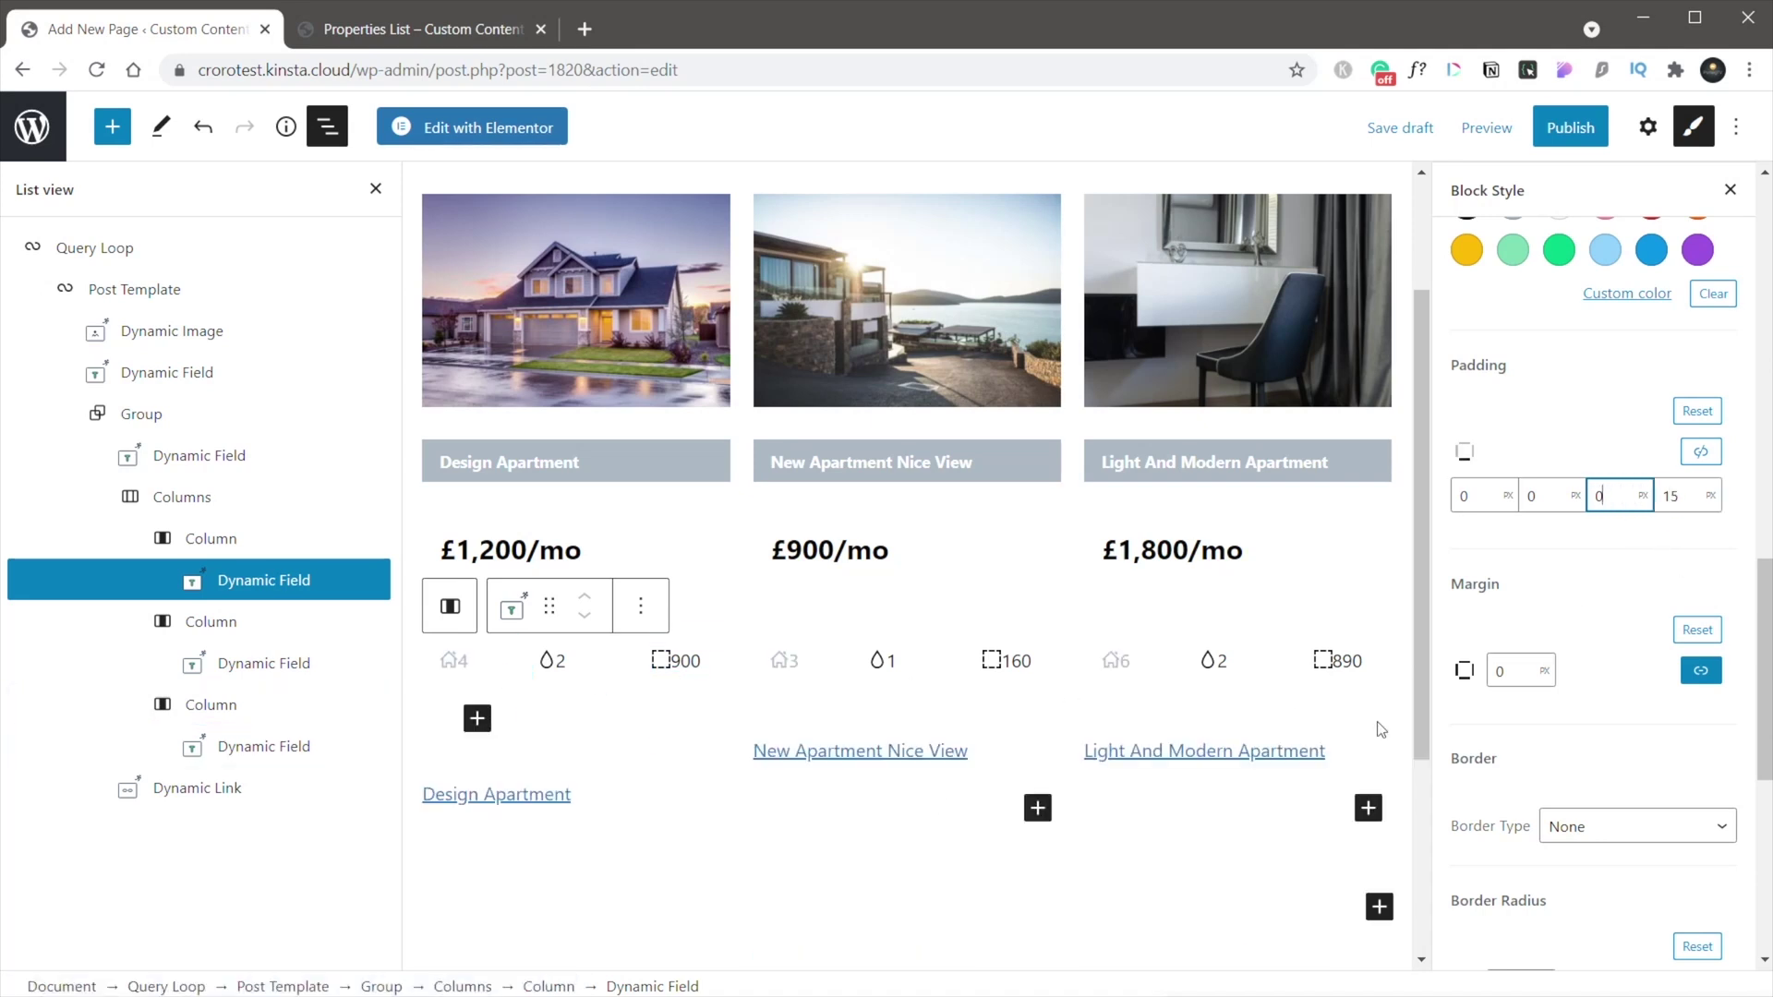
Step: Set the icon gap of the first column's field to 6 px
{"action": "scroll", "coordinate": [1485, 802], "scroll_direction": "down", "scroll_amount": 5}
{"action": "key", "text": "ctrl+s"}
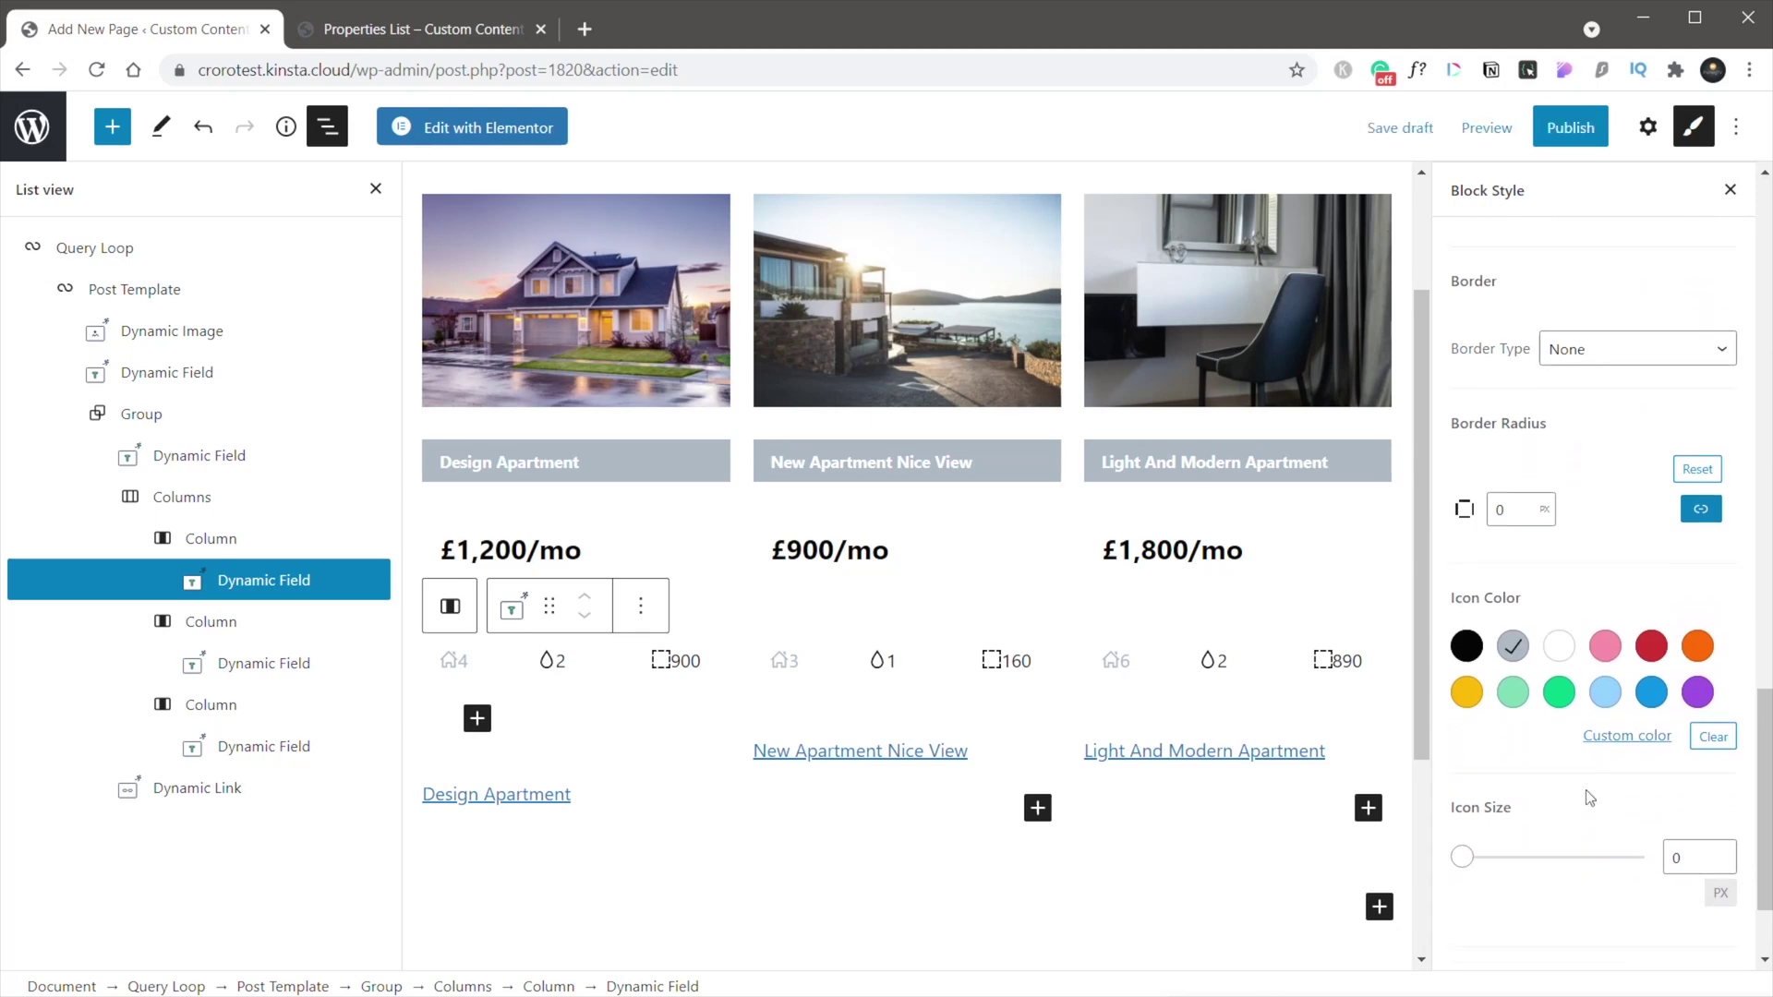
{"action": "scroll", "coordinate": [1593, 799], "scroll_direction": "down", "scroll_amount": 2}
{"action": "left_click_drag", "start_coordinate": [1471, 889], "coordinate": [1467, 887]}
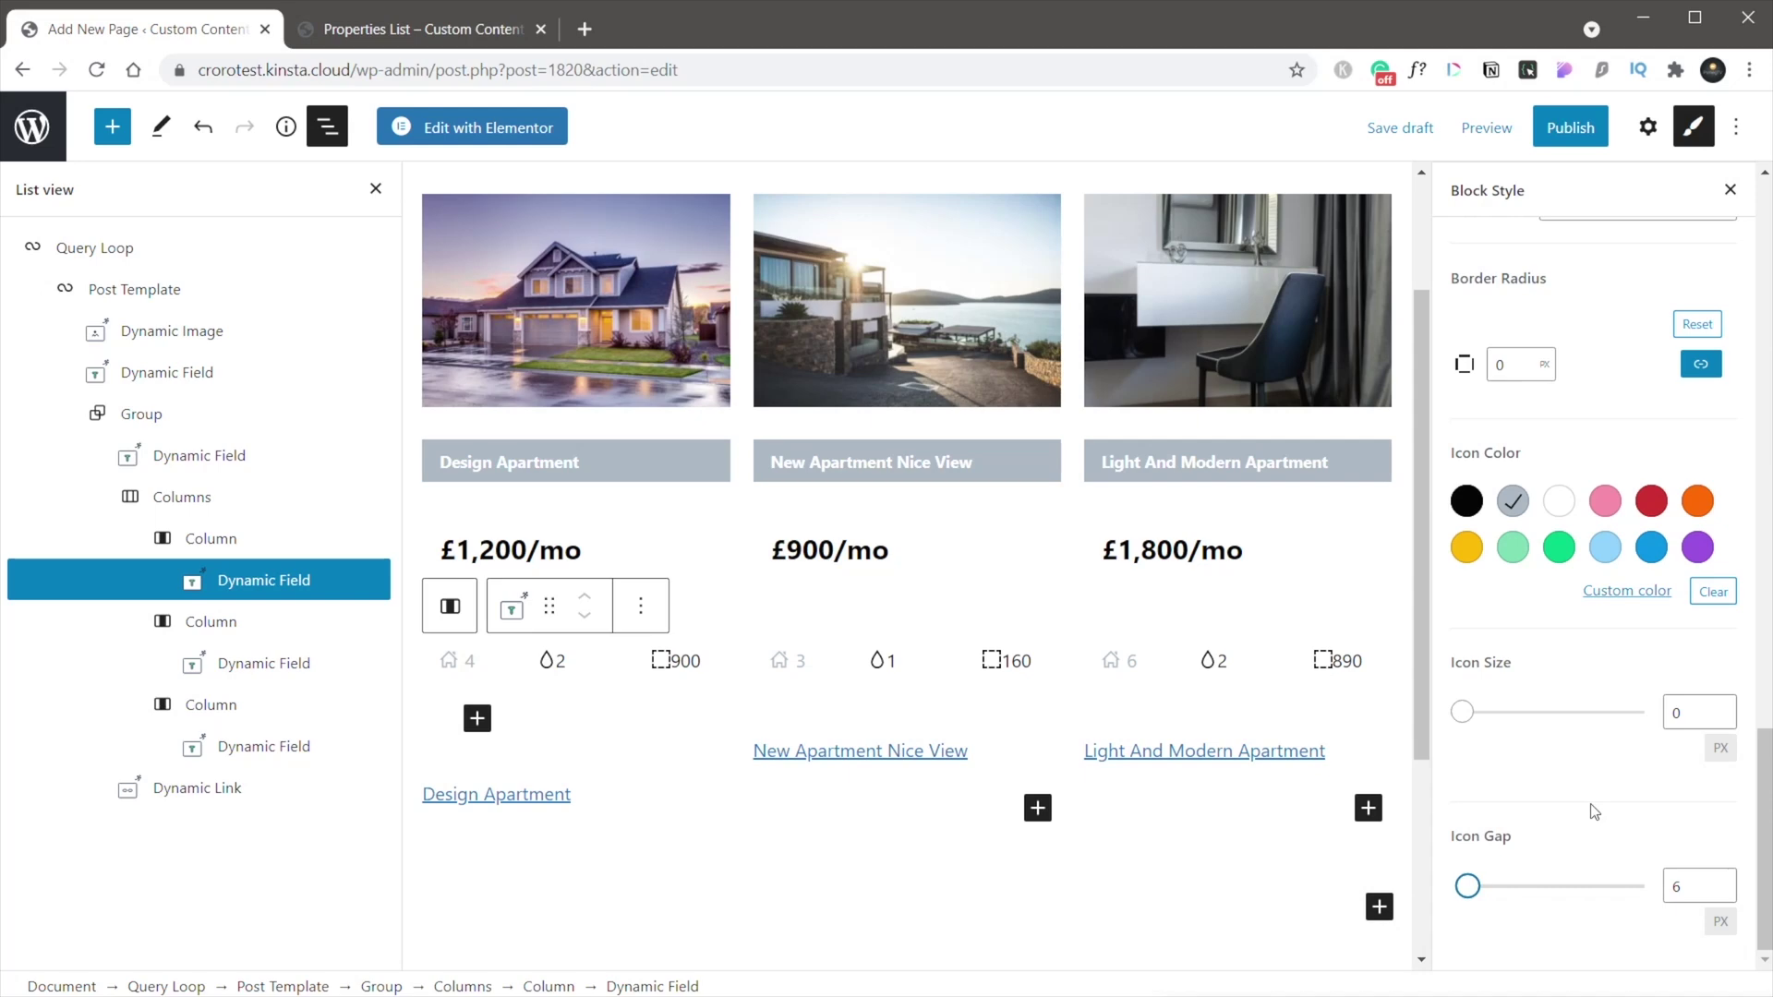
Step: Enable customized output for the Square field in the third column and append the unit m2 to its %s field format
{"action": "left_click", "coordinate": [275, 748]}
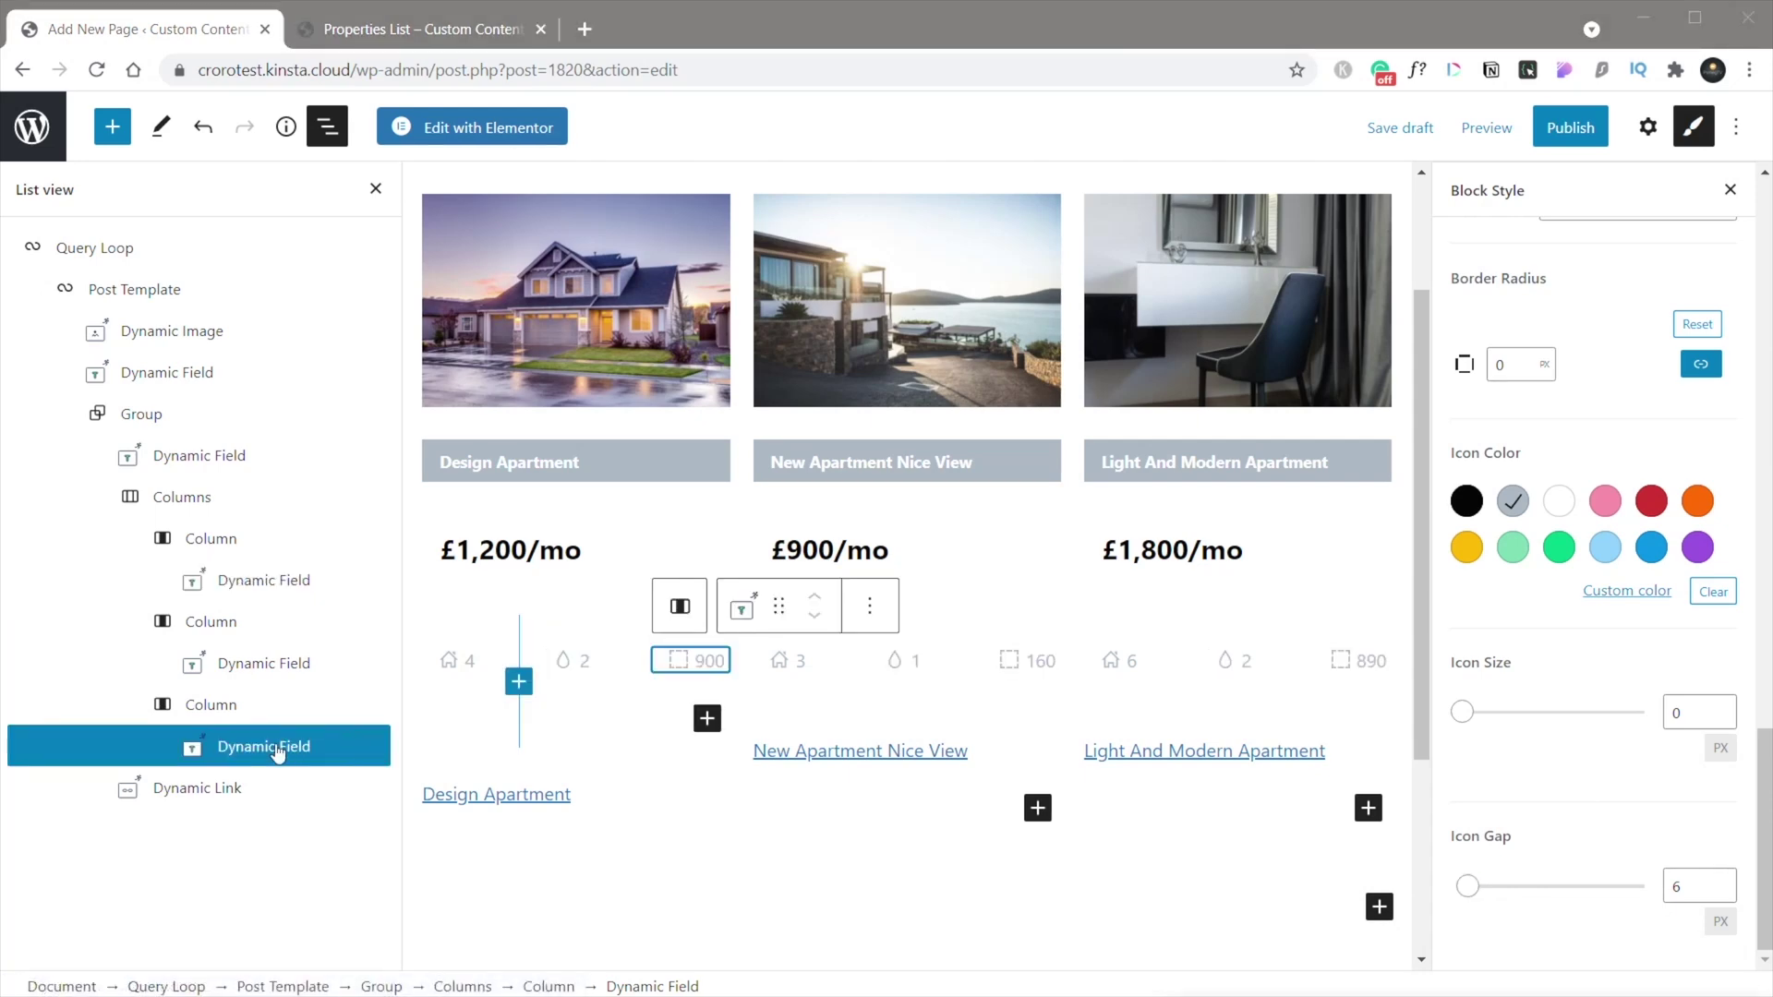
{"action": "left_click", "coordinate": [277, 751]}
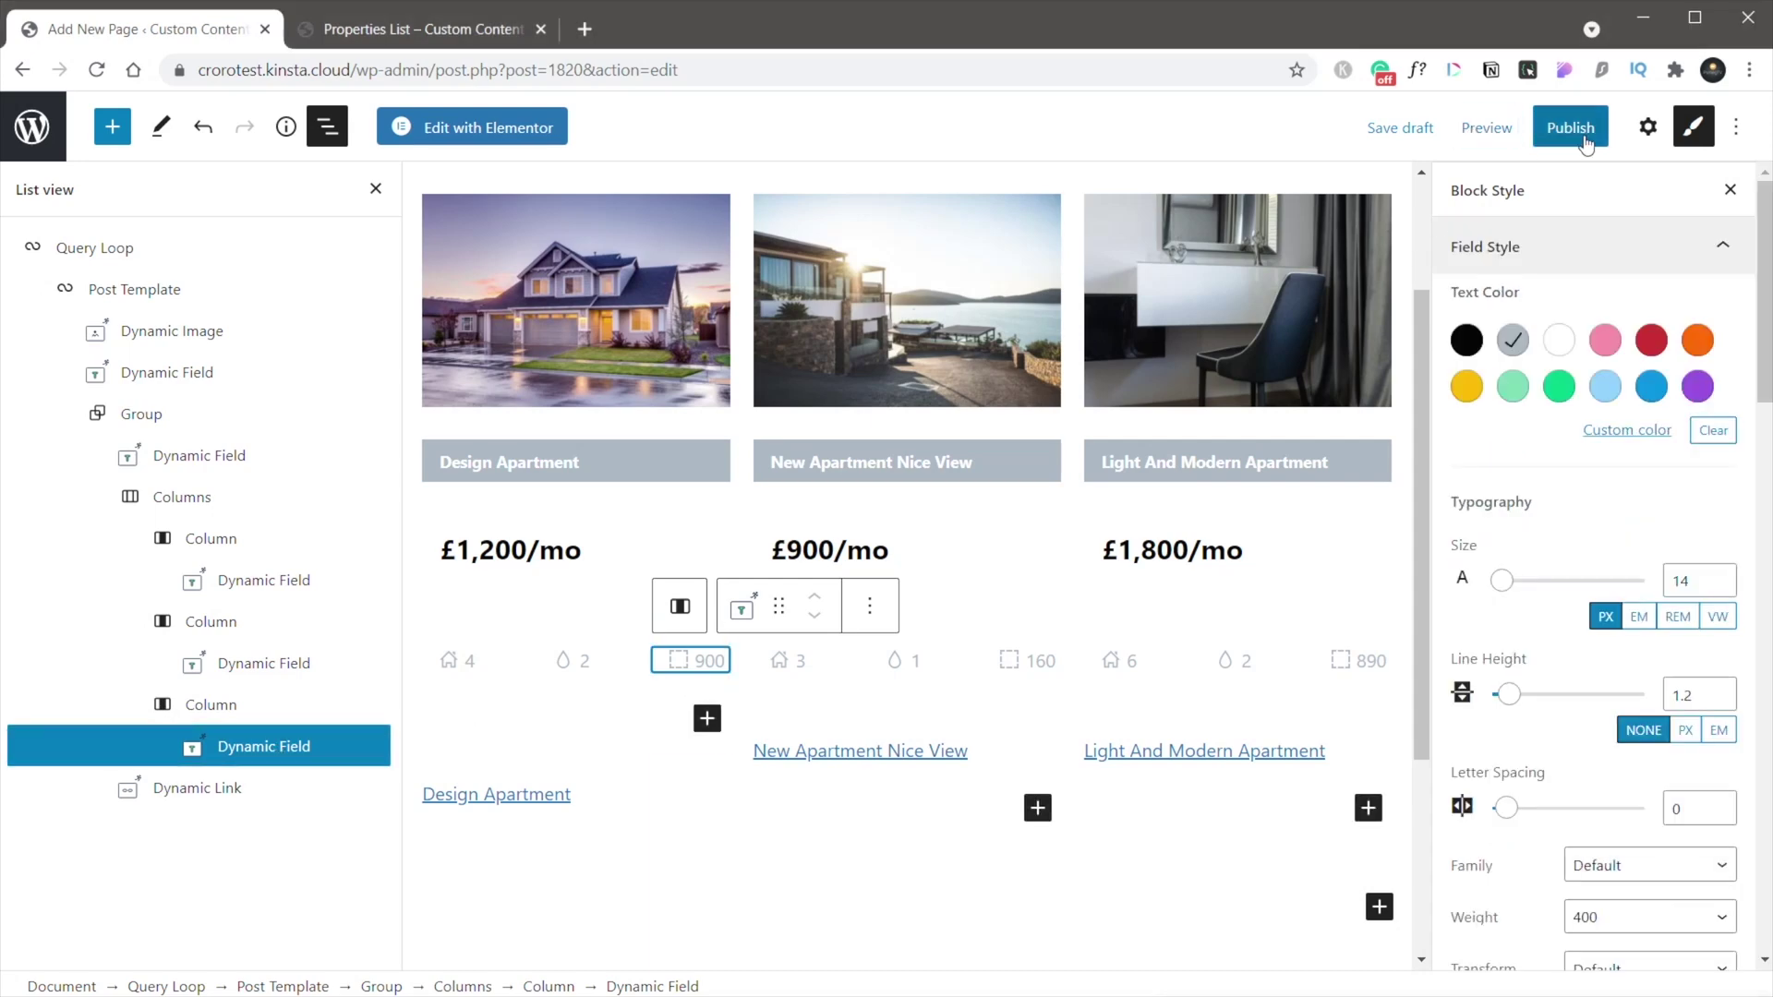
{"action": "left_click", "coordinate": [1647, 136]}
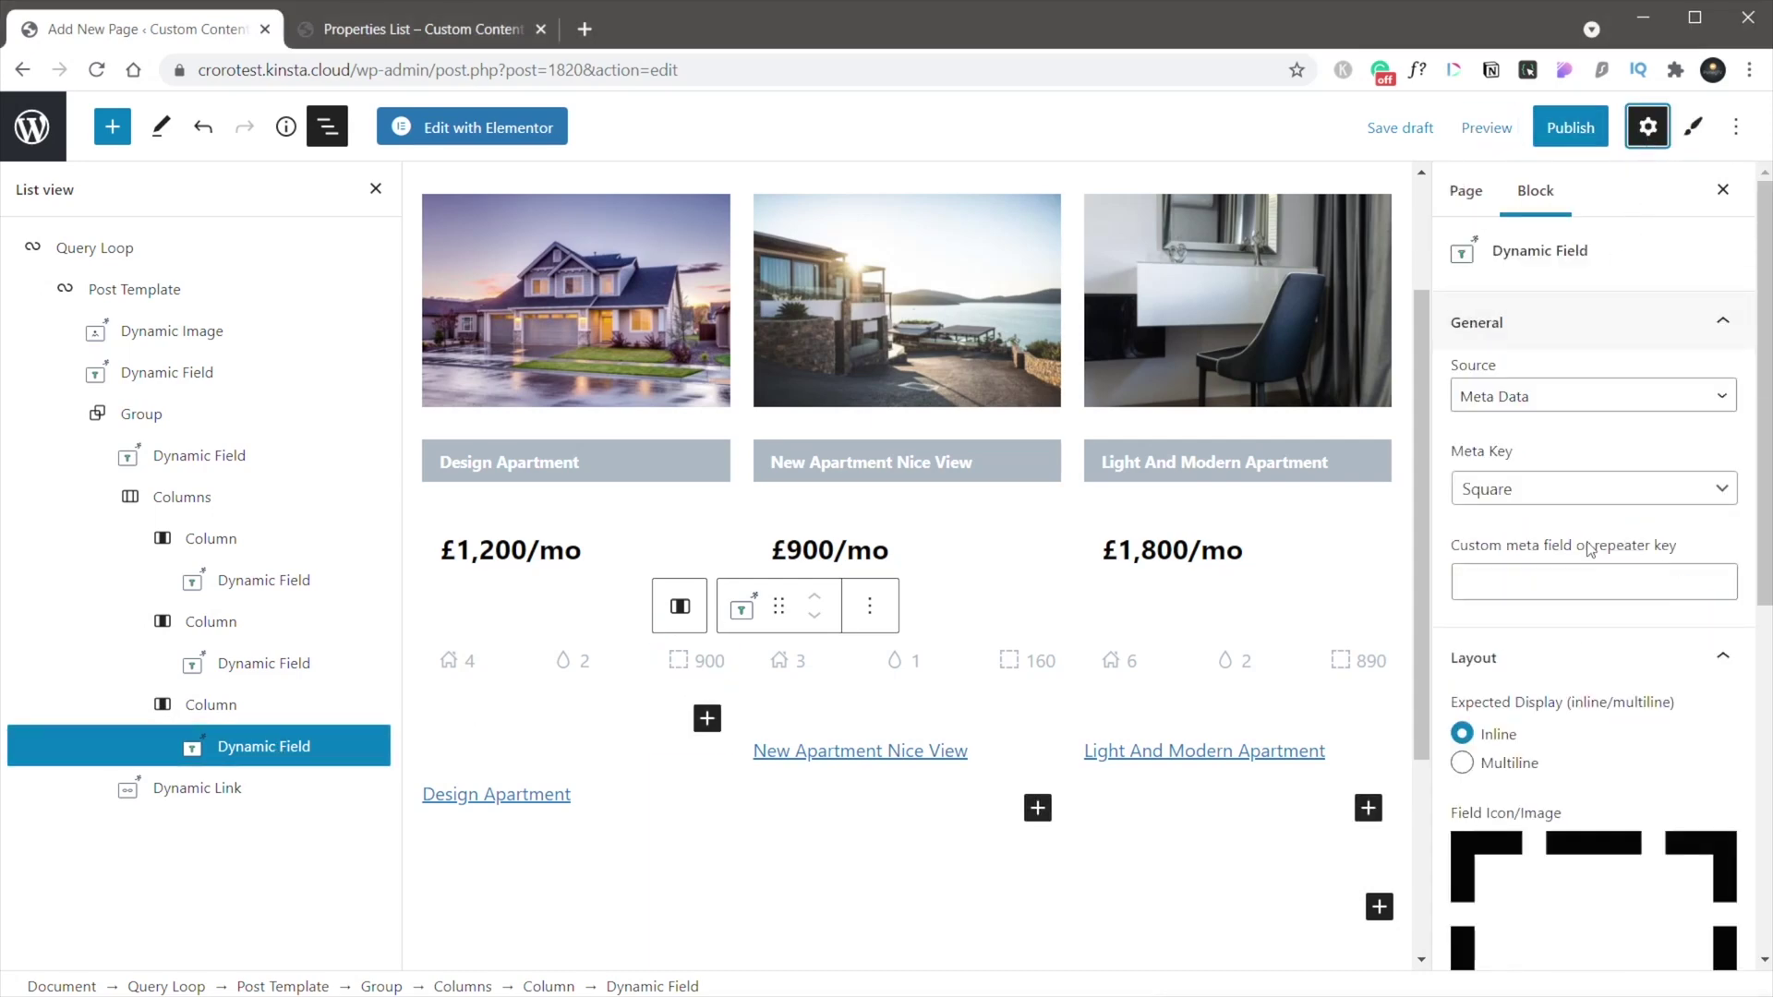
{"action": "scroll", "coordinate": [1582, 668], "scroll_direction": "down", "scroll_amount": 5}
{"action": "left_click", "coordinate": [1472, 871]}
{"action": "scroll", "coordinate": [1514, 831], "scroll_direction": "down", "scroll_amount": 2}
{"action": "left_click", "coordinate": [1517, 806]}
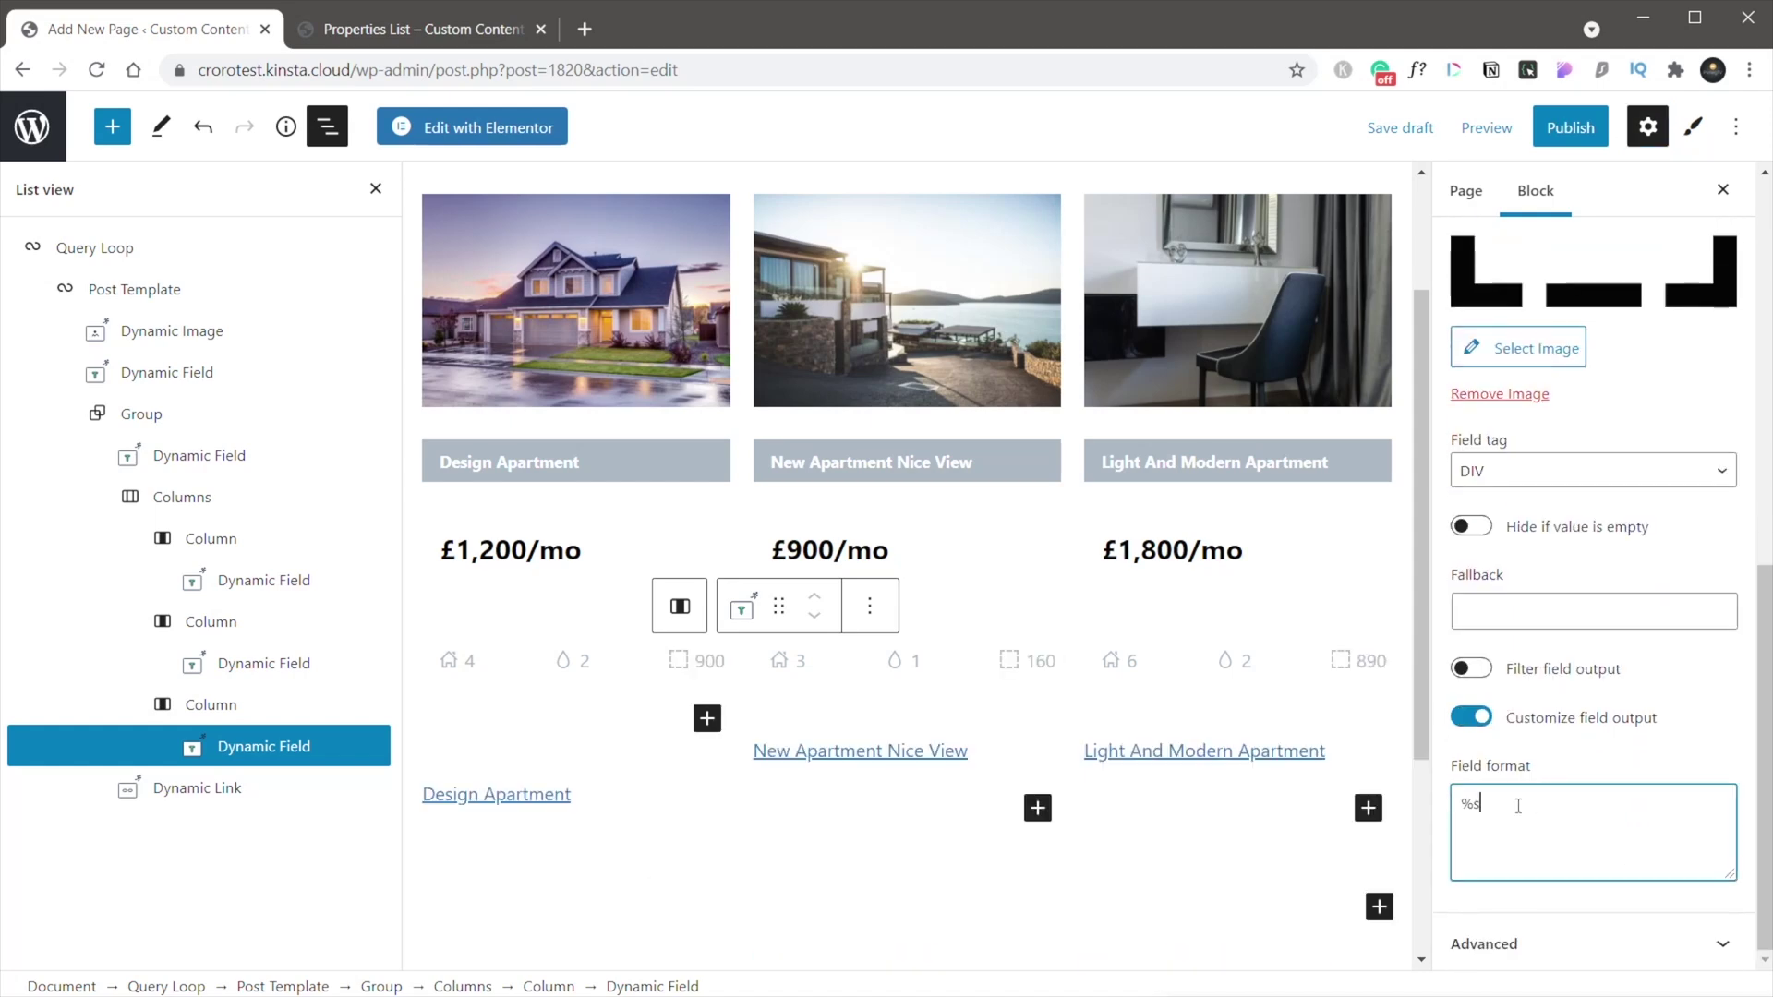
{"action": "type", "text": "m"}
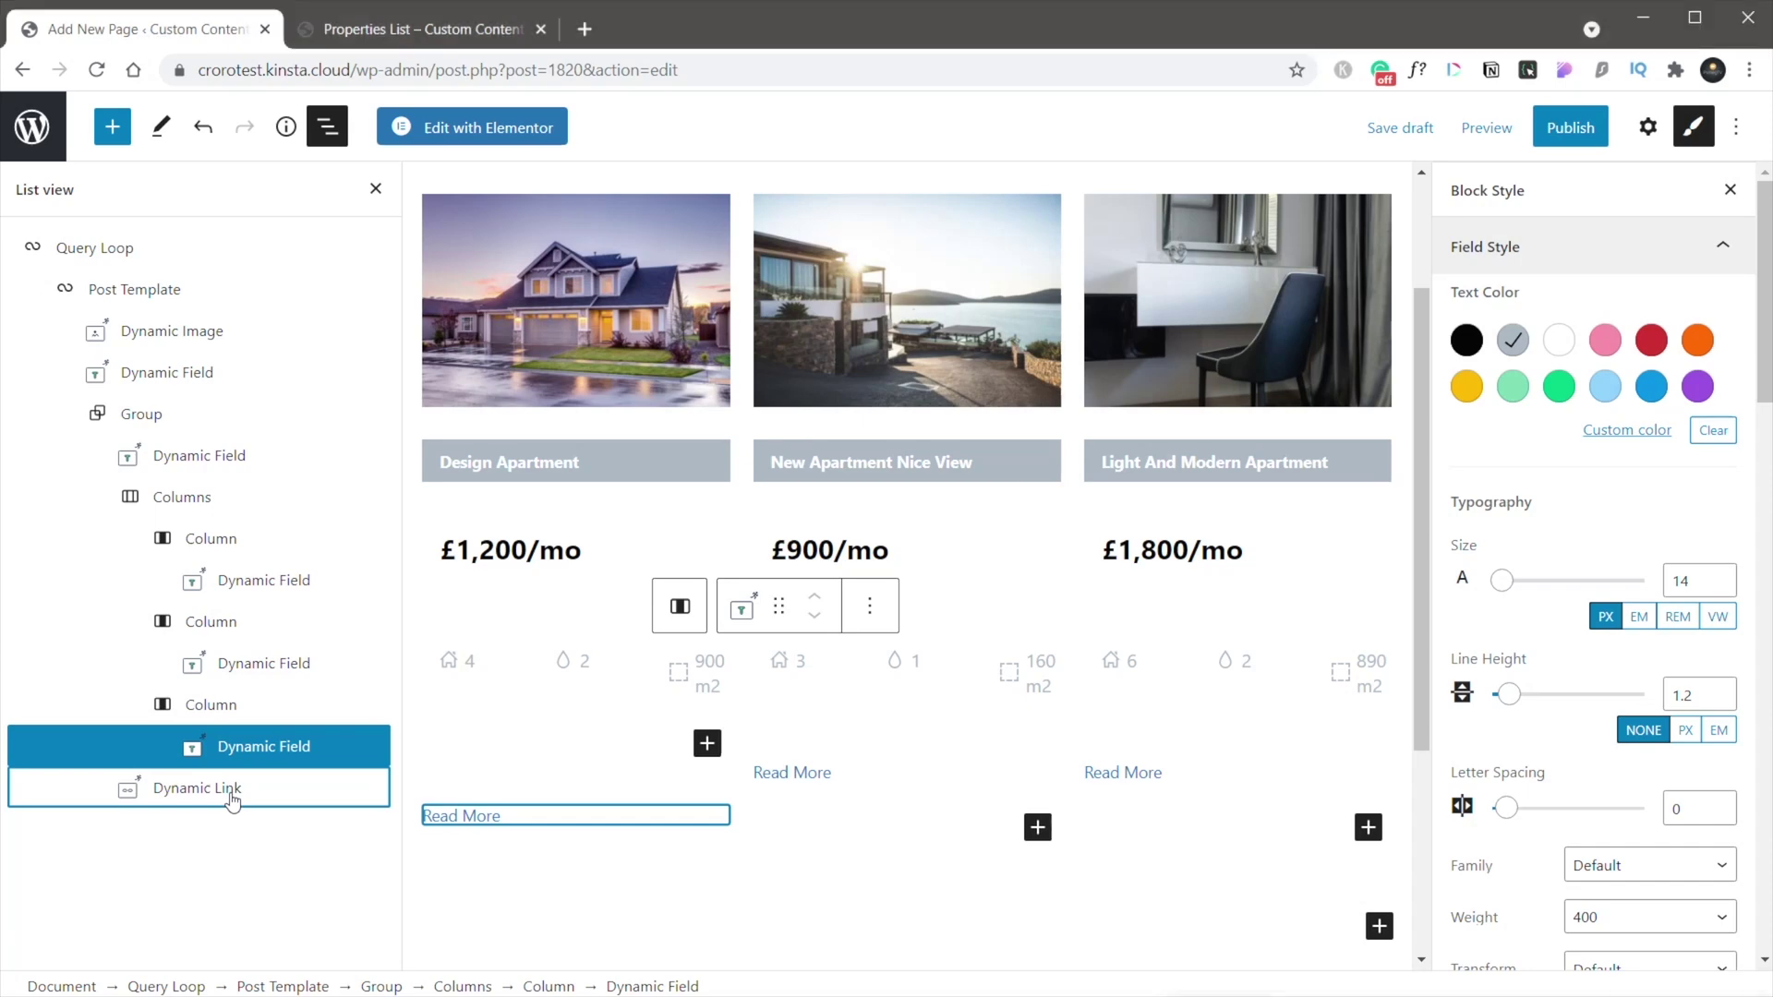
Step: Style the Dynamic Link's text with a 12 px size, letter spacing of 2 and Uppercase transform
{"action": "left_click", "coordinate": [230, 794]}
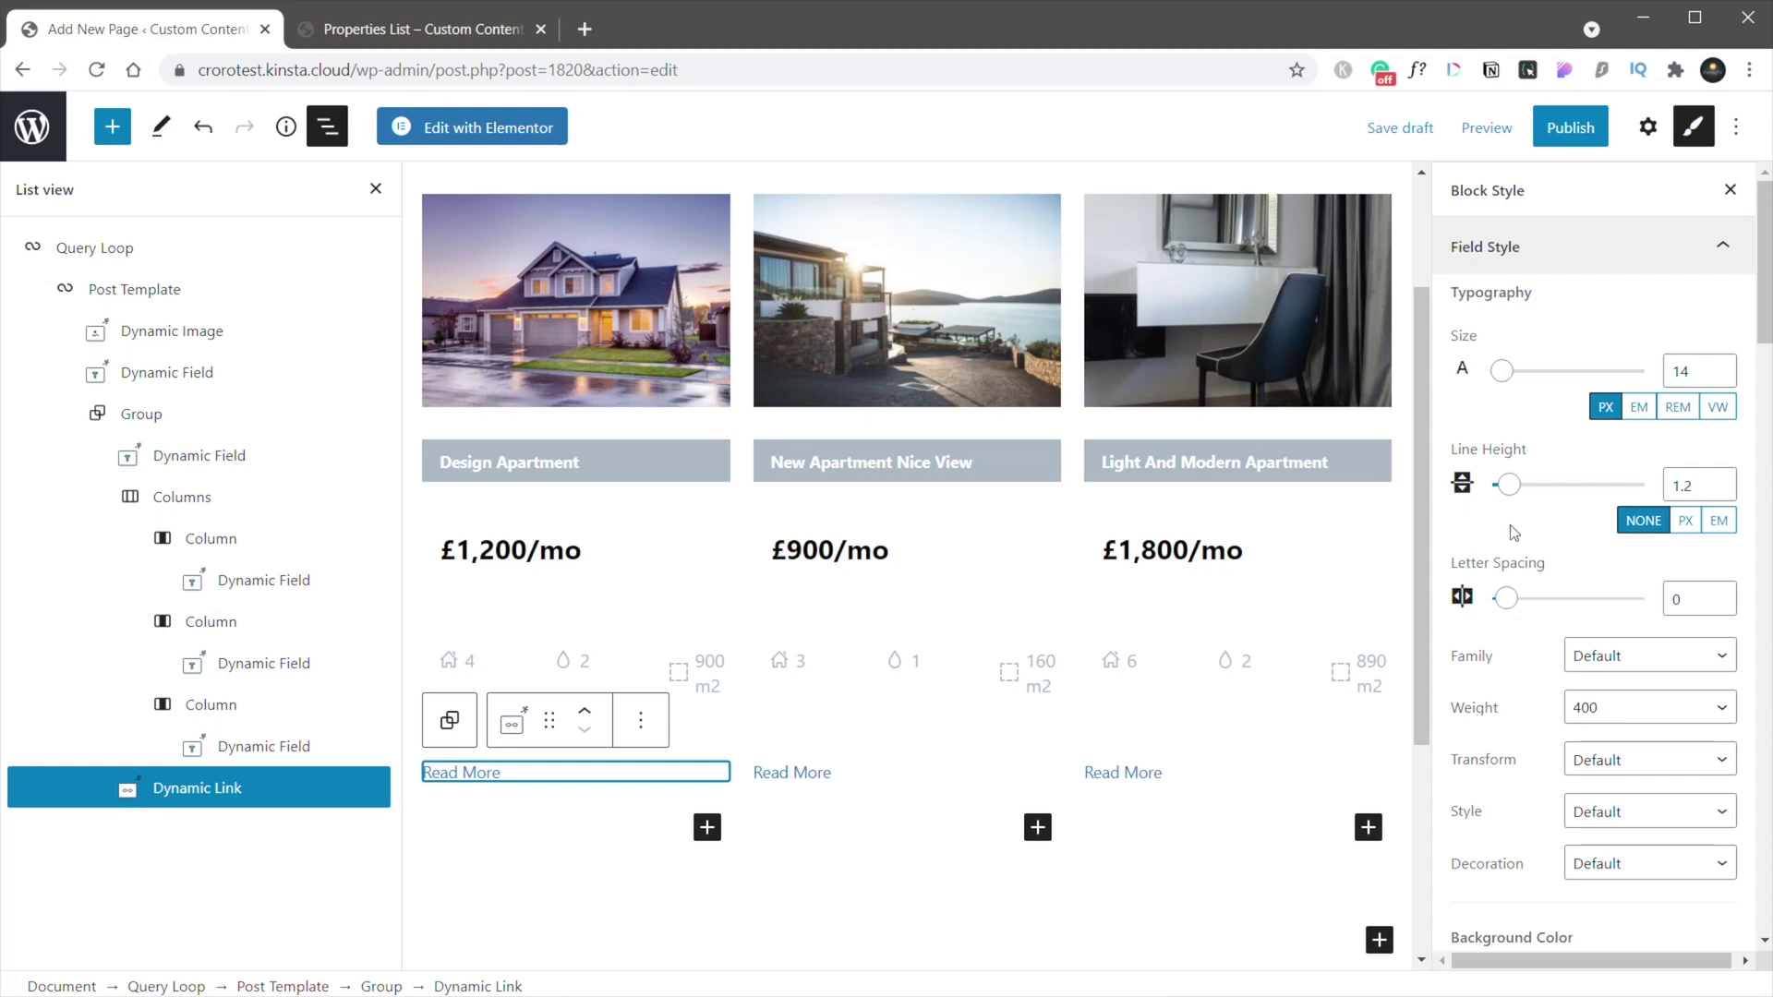
{"action": "left_click", "coordinate": [1719, 378]}
{"action": "left_click", "coordinate": [1720, 378]}
{"action": "double_click", "coordinate": [1676, 599]}
{"action": "type", "text": "2"}
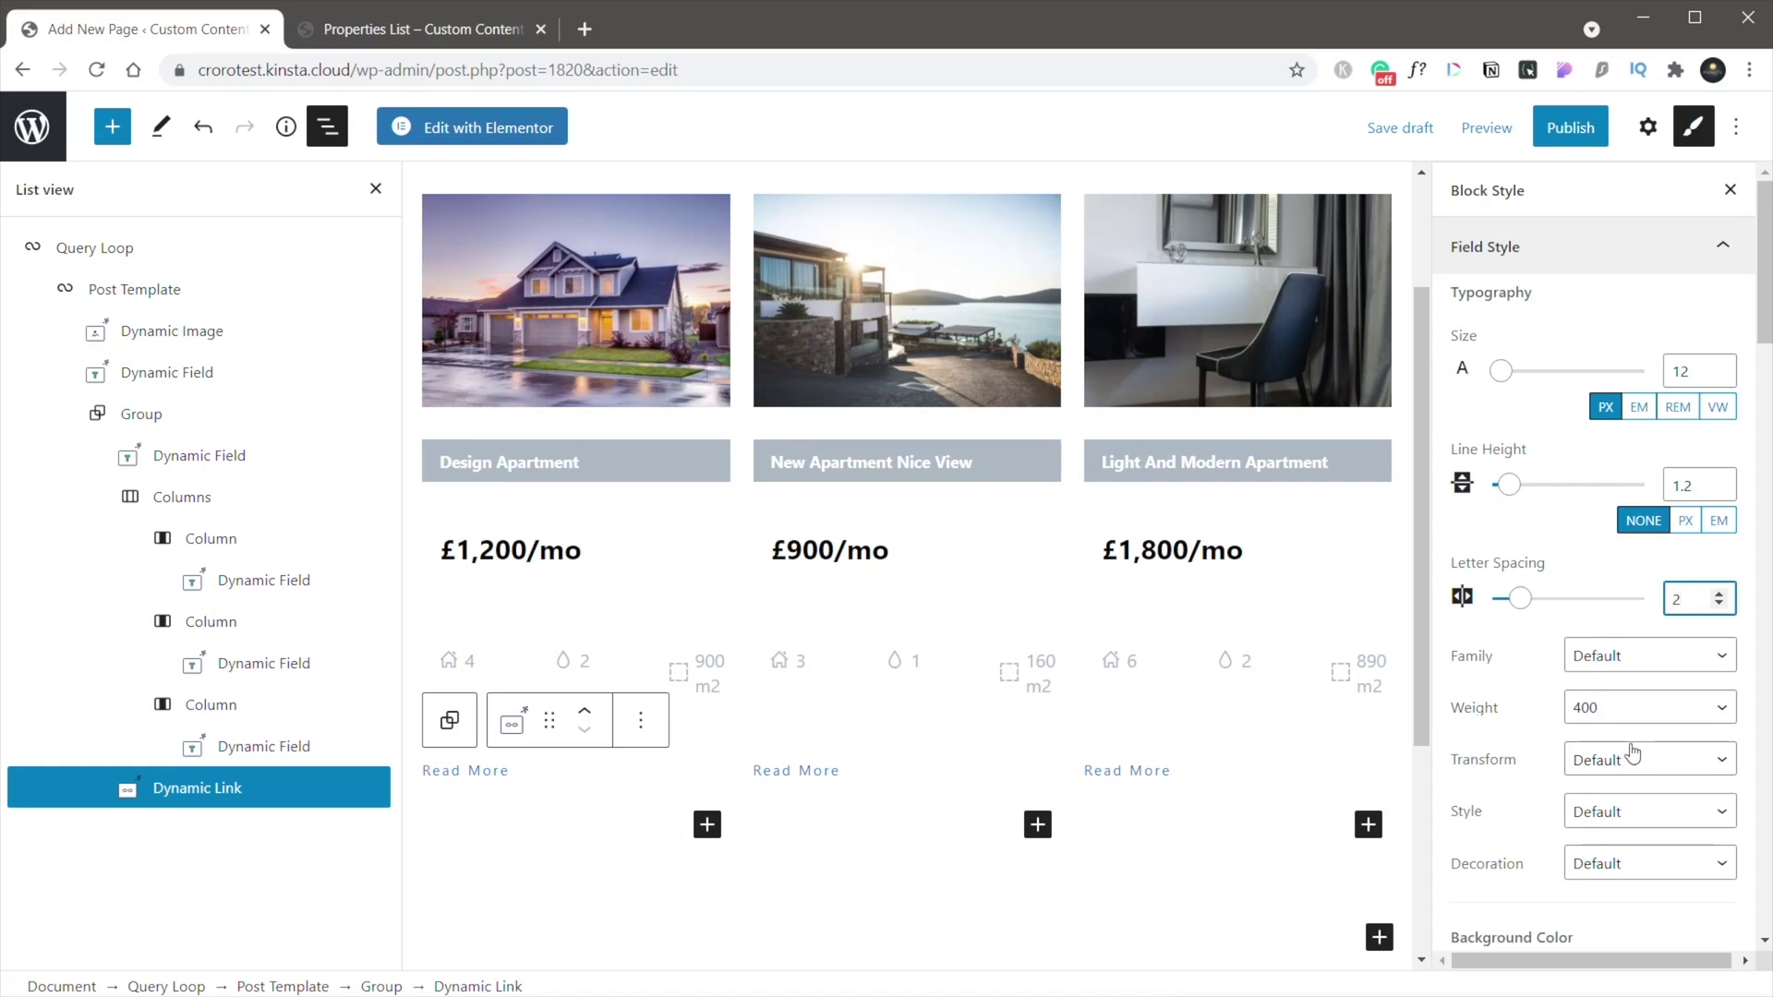
{"action": "left_click", "coordinate": [1630, 759]}
{"action": "left_click", "coordinate": [1632, 809]}
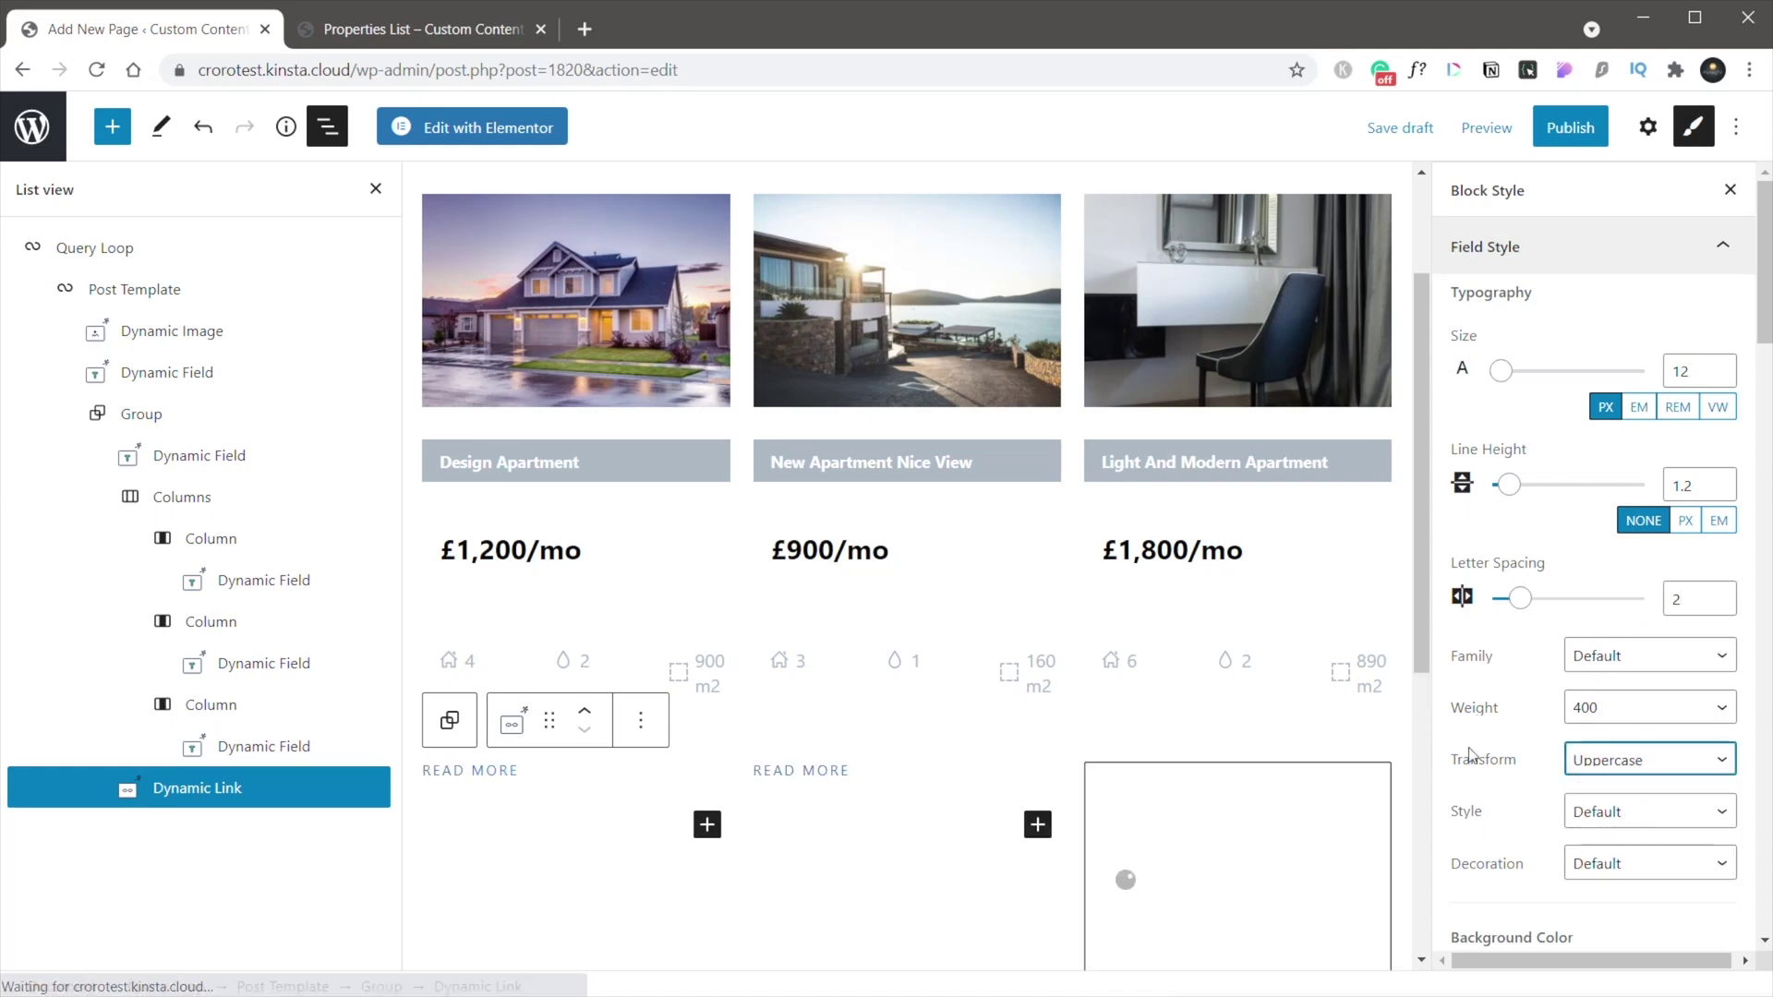
Step: Give the Dynamic Link the darker blue preset background color and white text
{"action": "scroll", "coordinate": [1570, 646], "scroll_direction": "down", "scroll_amount": 5}
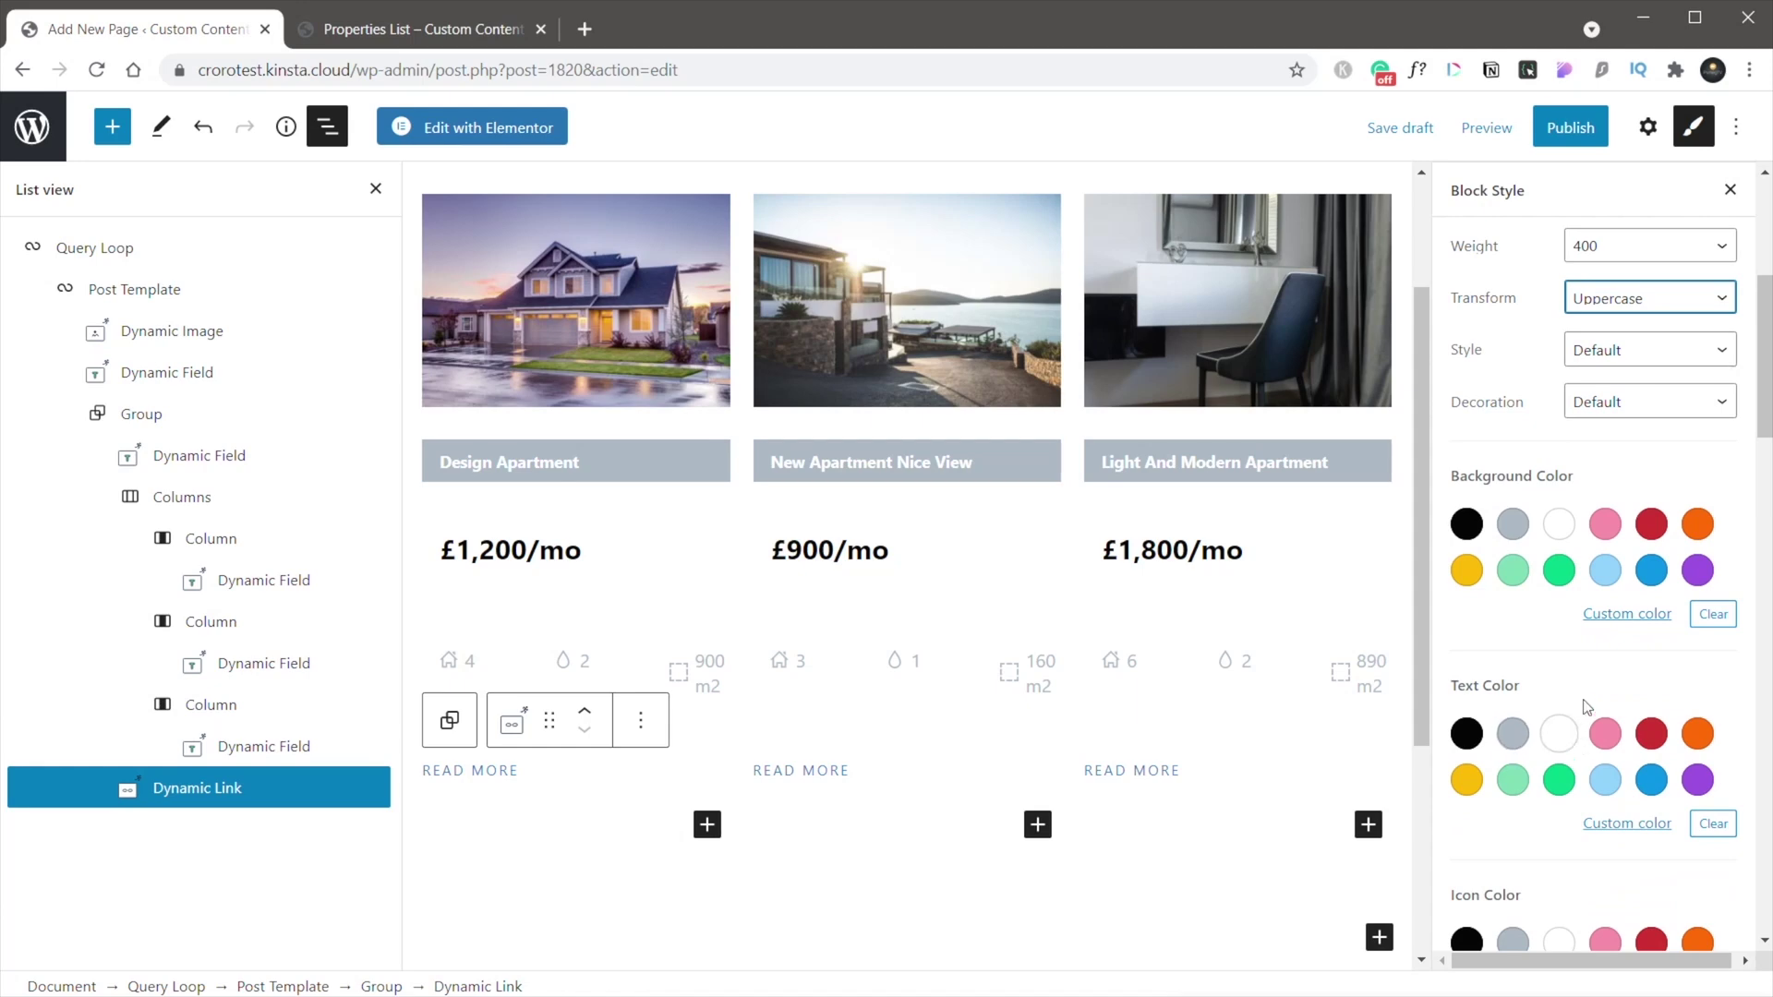
{"action": "left_click", "coordinate": [1651, 570]}
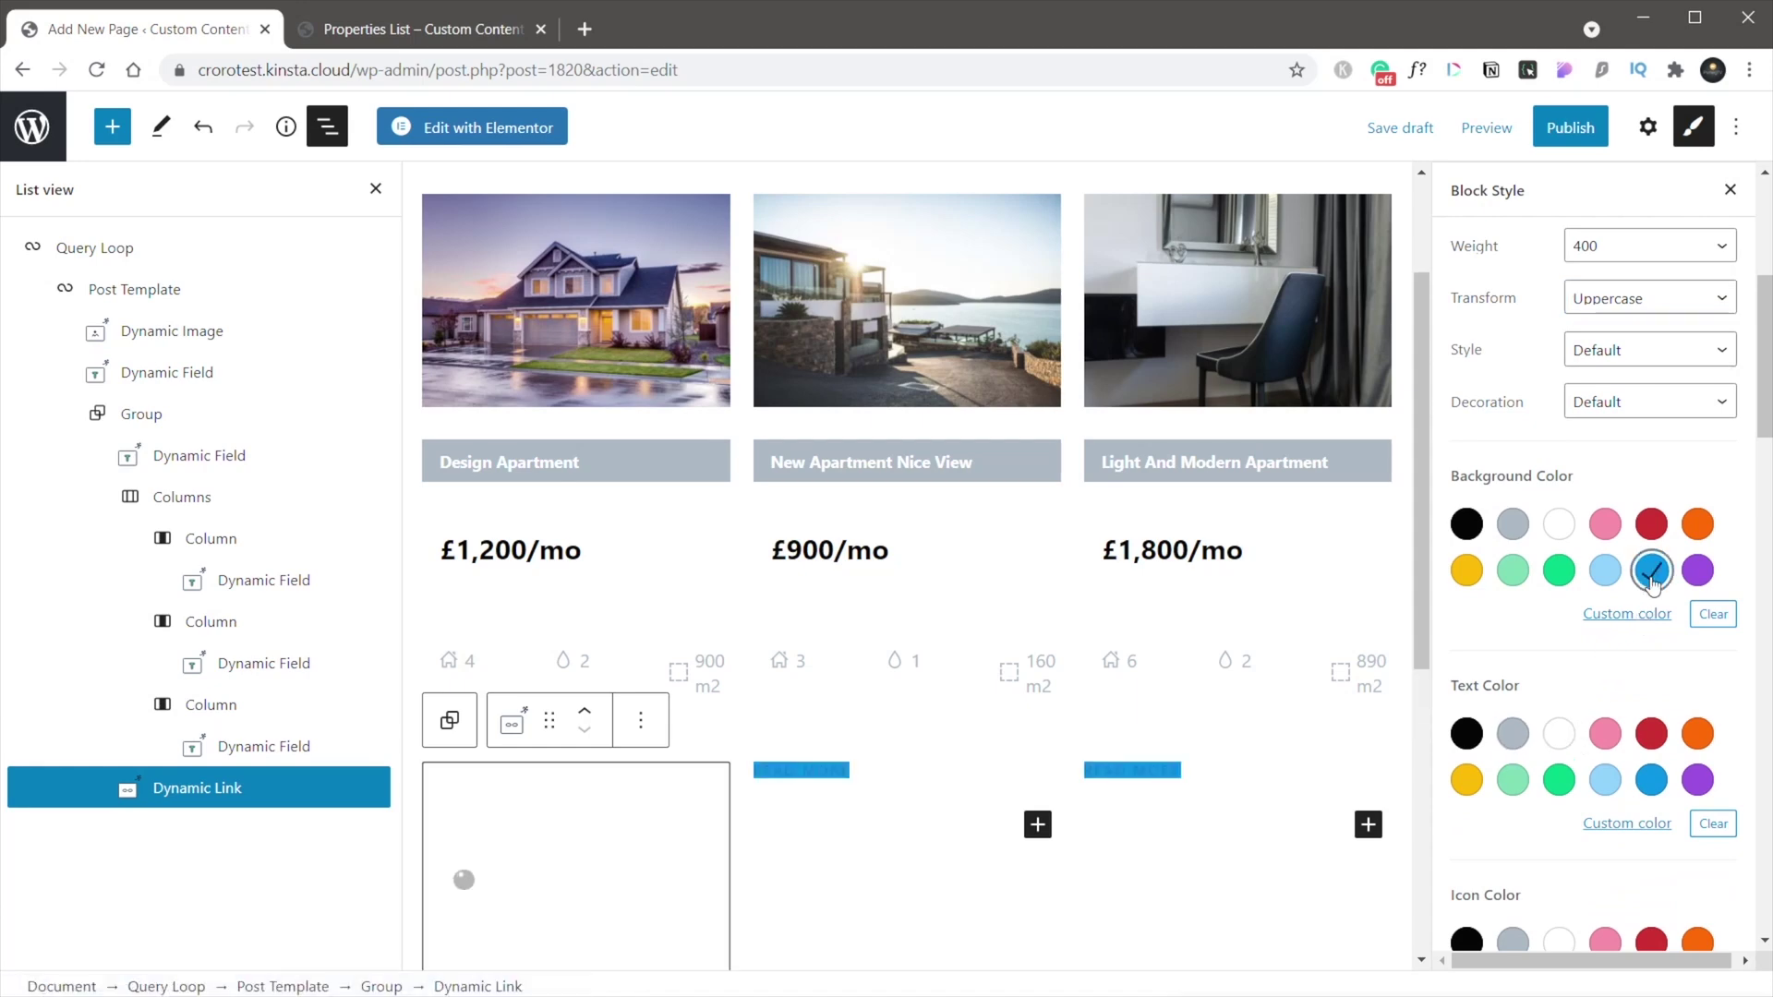
{"action": "left_click", "coordinate": [1560, 736]}
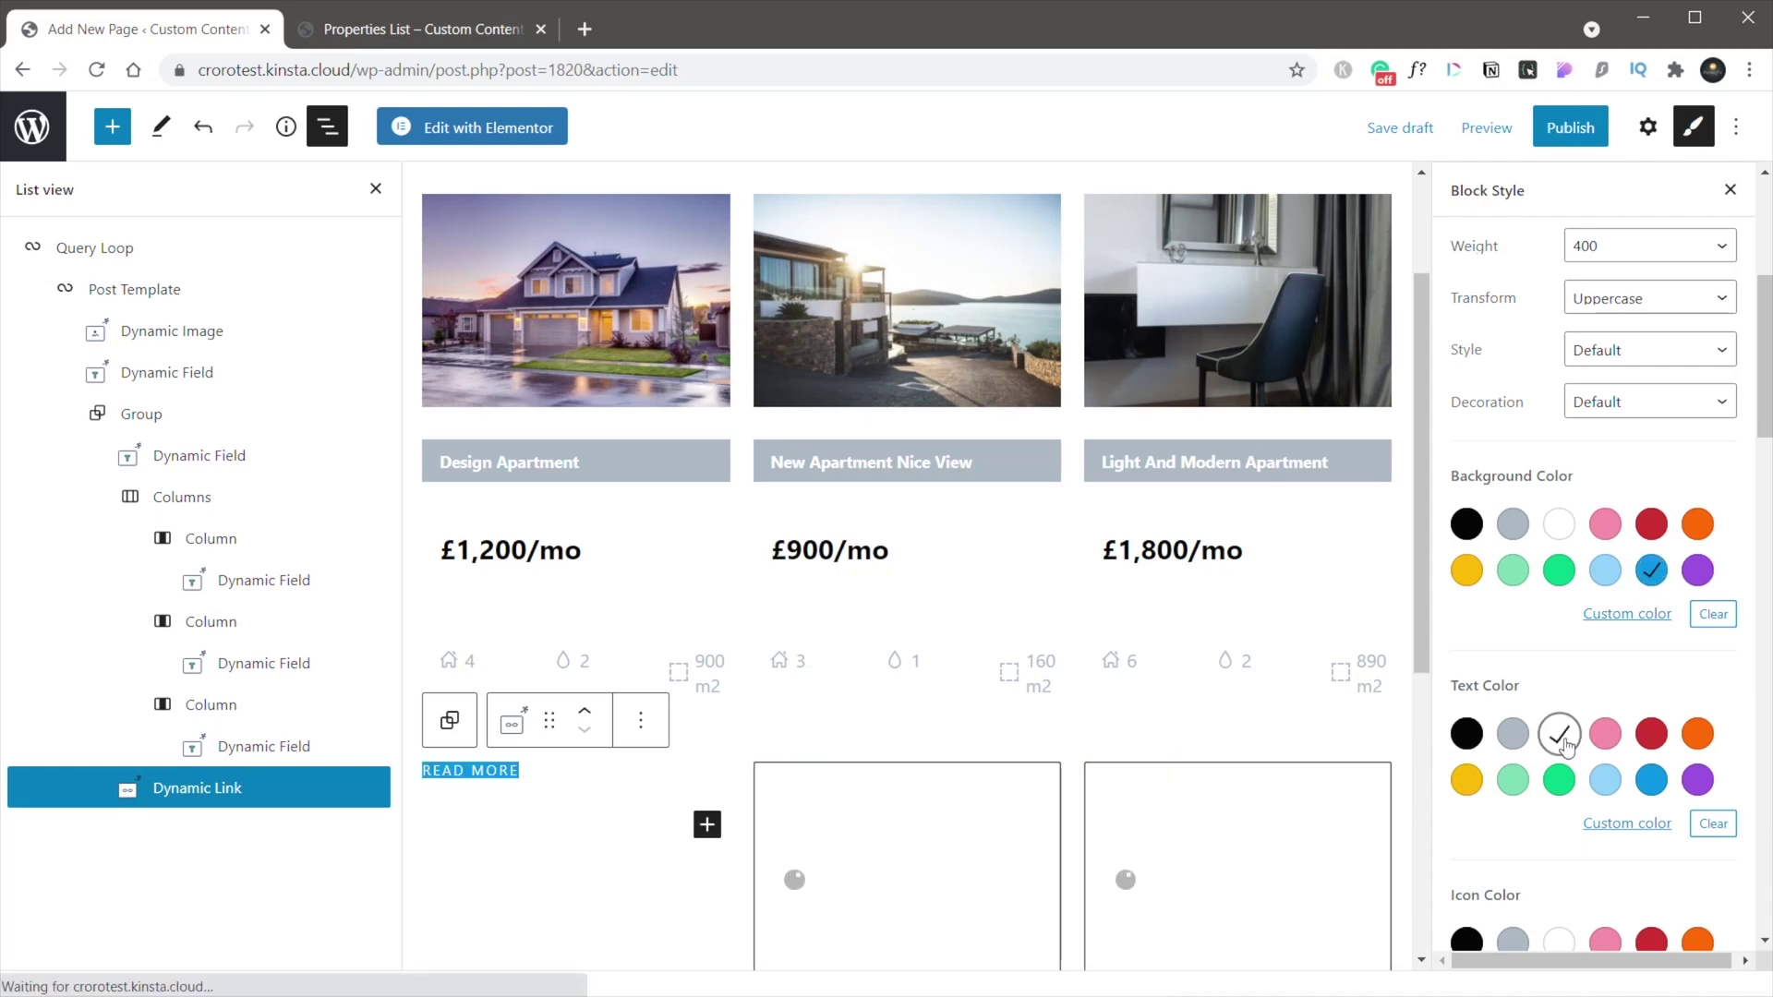
Step: Set the Dynamic Link's hover background to white and toggle the darker blue preset for its hover text color
{"action": "scroll", "coordinate": [1567, 748], "scroll_direction": "down", "scroll_amount": 1}
{"action": "scroll", "coordinate": [1567, 748], "scroll_direction": "down", "scroll_amount": 4}
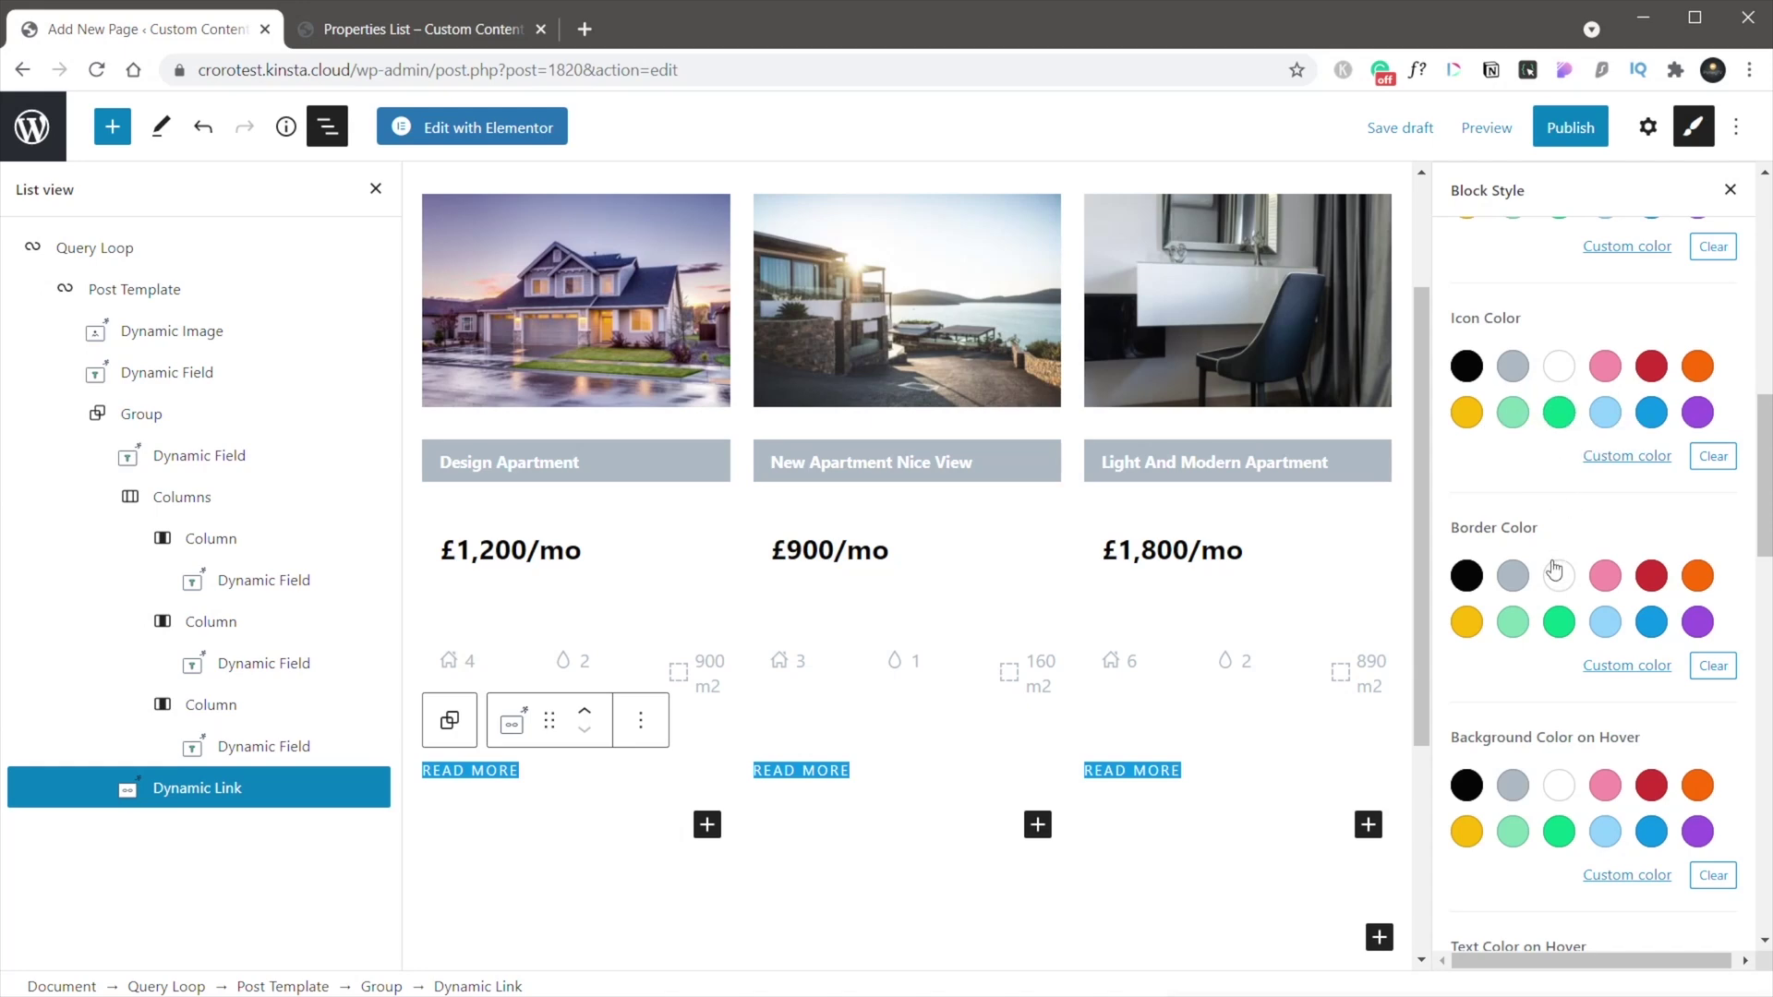
{"action": "scroll", "coordinate": [1598, 665], "scroll_direction": "down", "scroll_amount": 1}
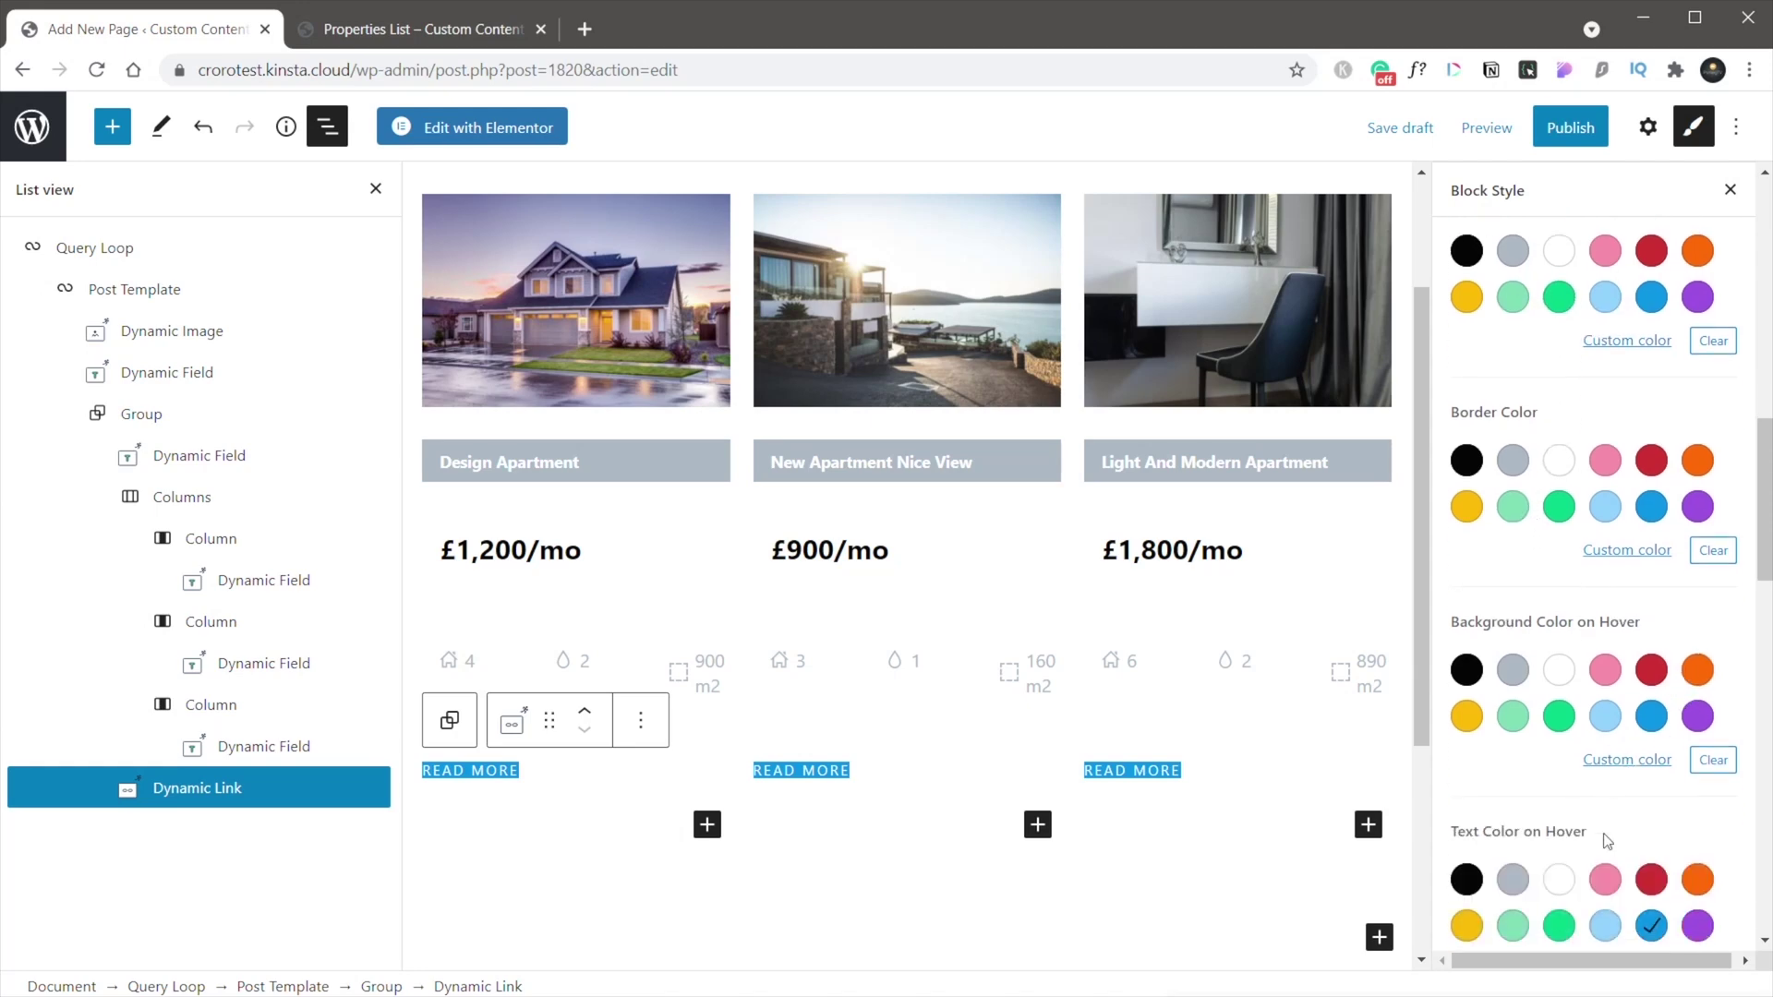
{"action": "left_click", "coordinate": [1561, 675]}
{"action": "left_click", "coordinate": [1653, 926]}
{"action": "scroll", "coordinate": [1654, 831], "scroll_direction": "down", "scroll_amount": 2}
{"action": "scroll", "coordinate": [1651, 822], "scroll_direction": "down", "scroll_amount": 2}
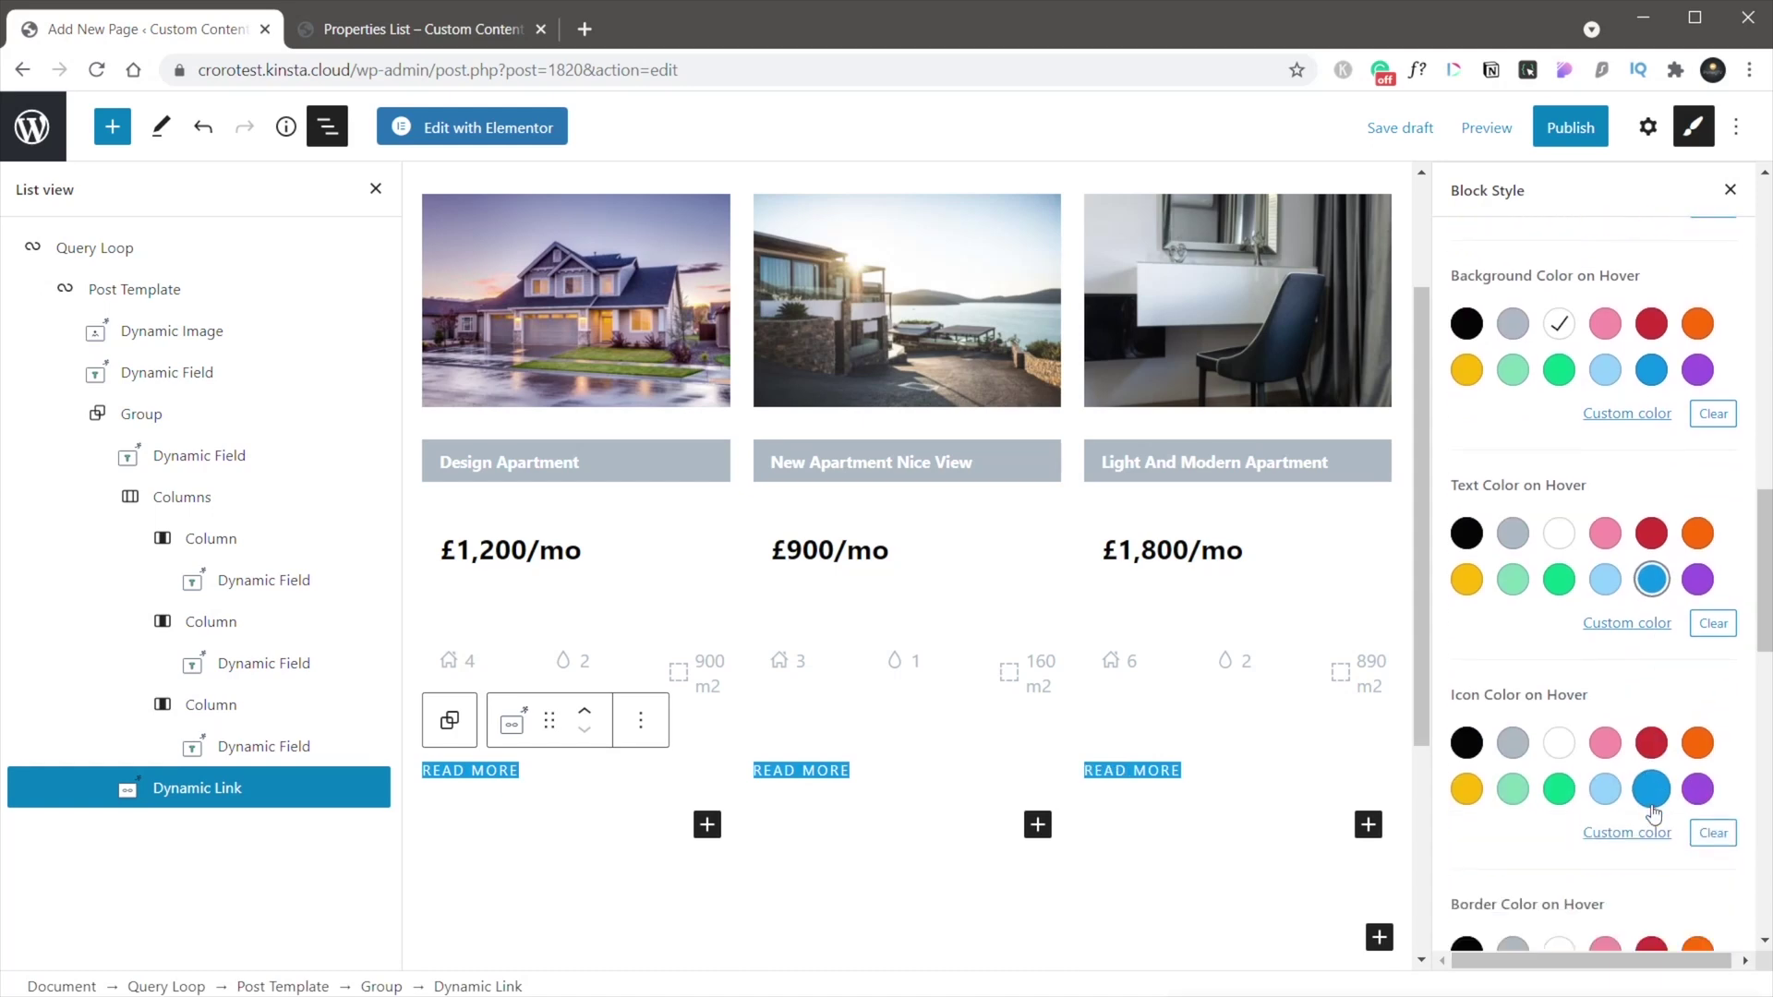
Step: Stretch the Dynamic Link across the full card width with the justified alignment and add 10 px padding on all its sides
{"action": "scroll", "coordinate": [1646, 785], "scroll_direction": "down", "scroll_amount": 2}
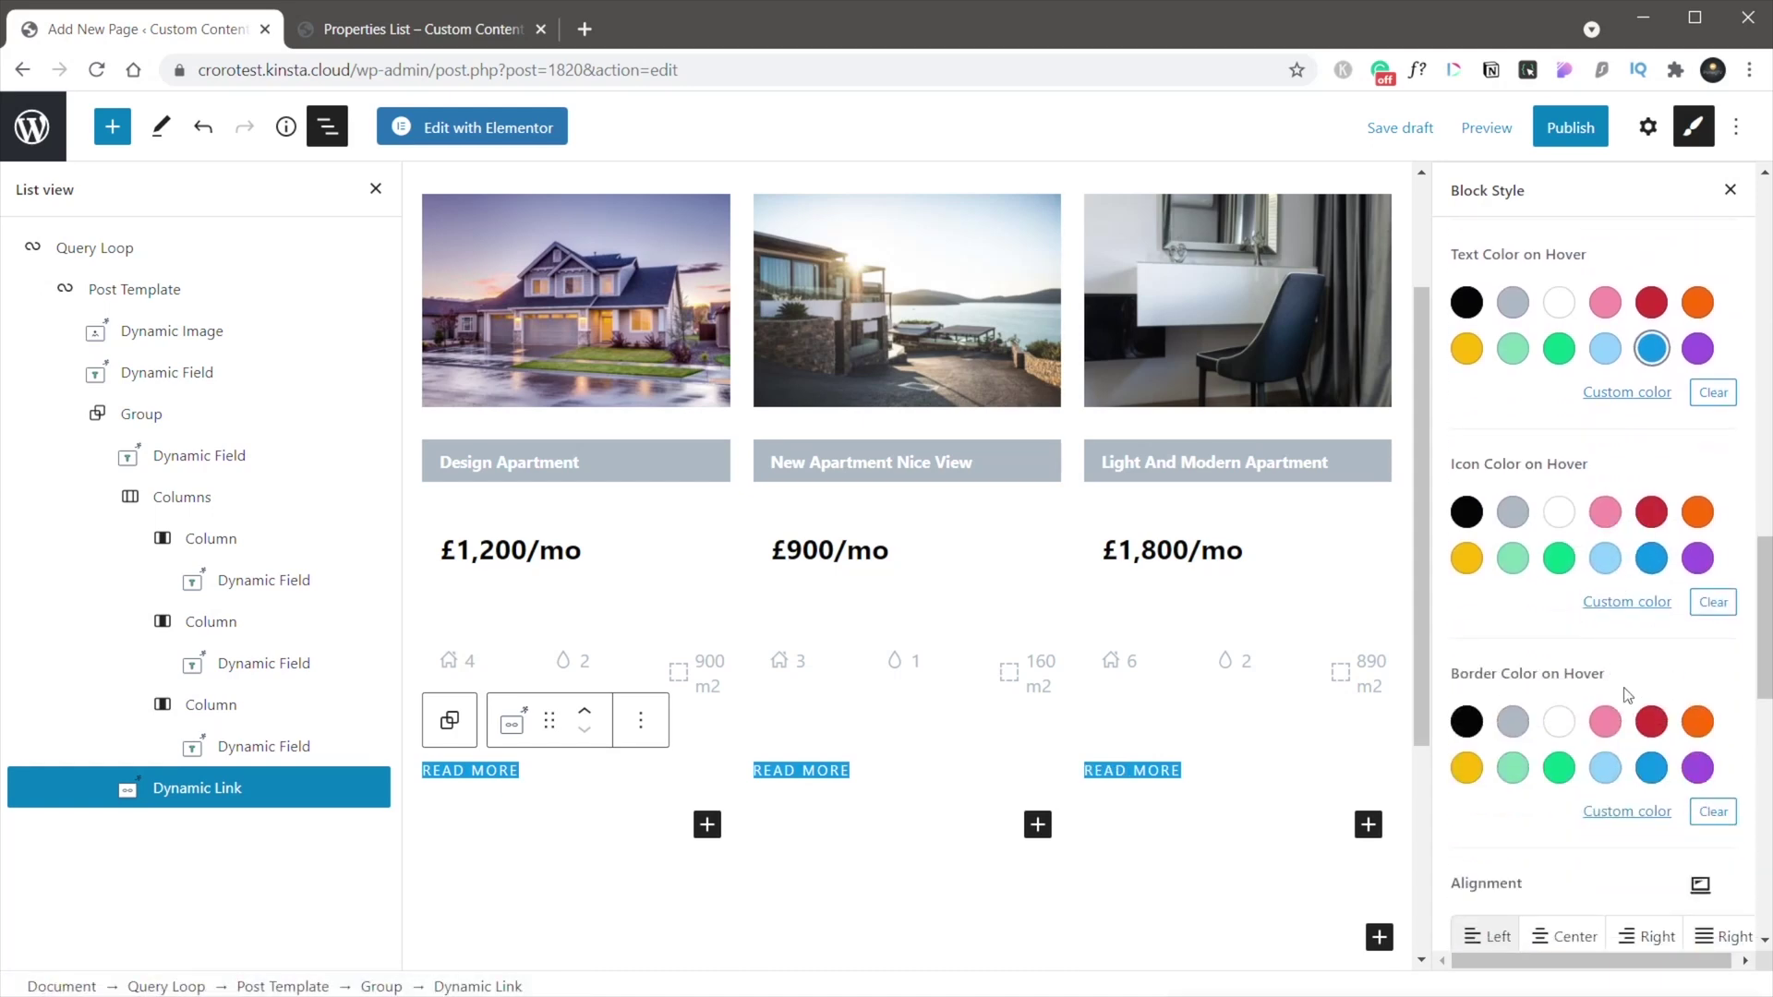
{"action": "scroll", "coordinate": [1627, 695], "scroll_direction": "down", "scroll_amount": 4}
{"action": "scroll", "coordinate": [1627, 696], "scroll_direction": "down", "scroll_amount": 1}
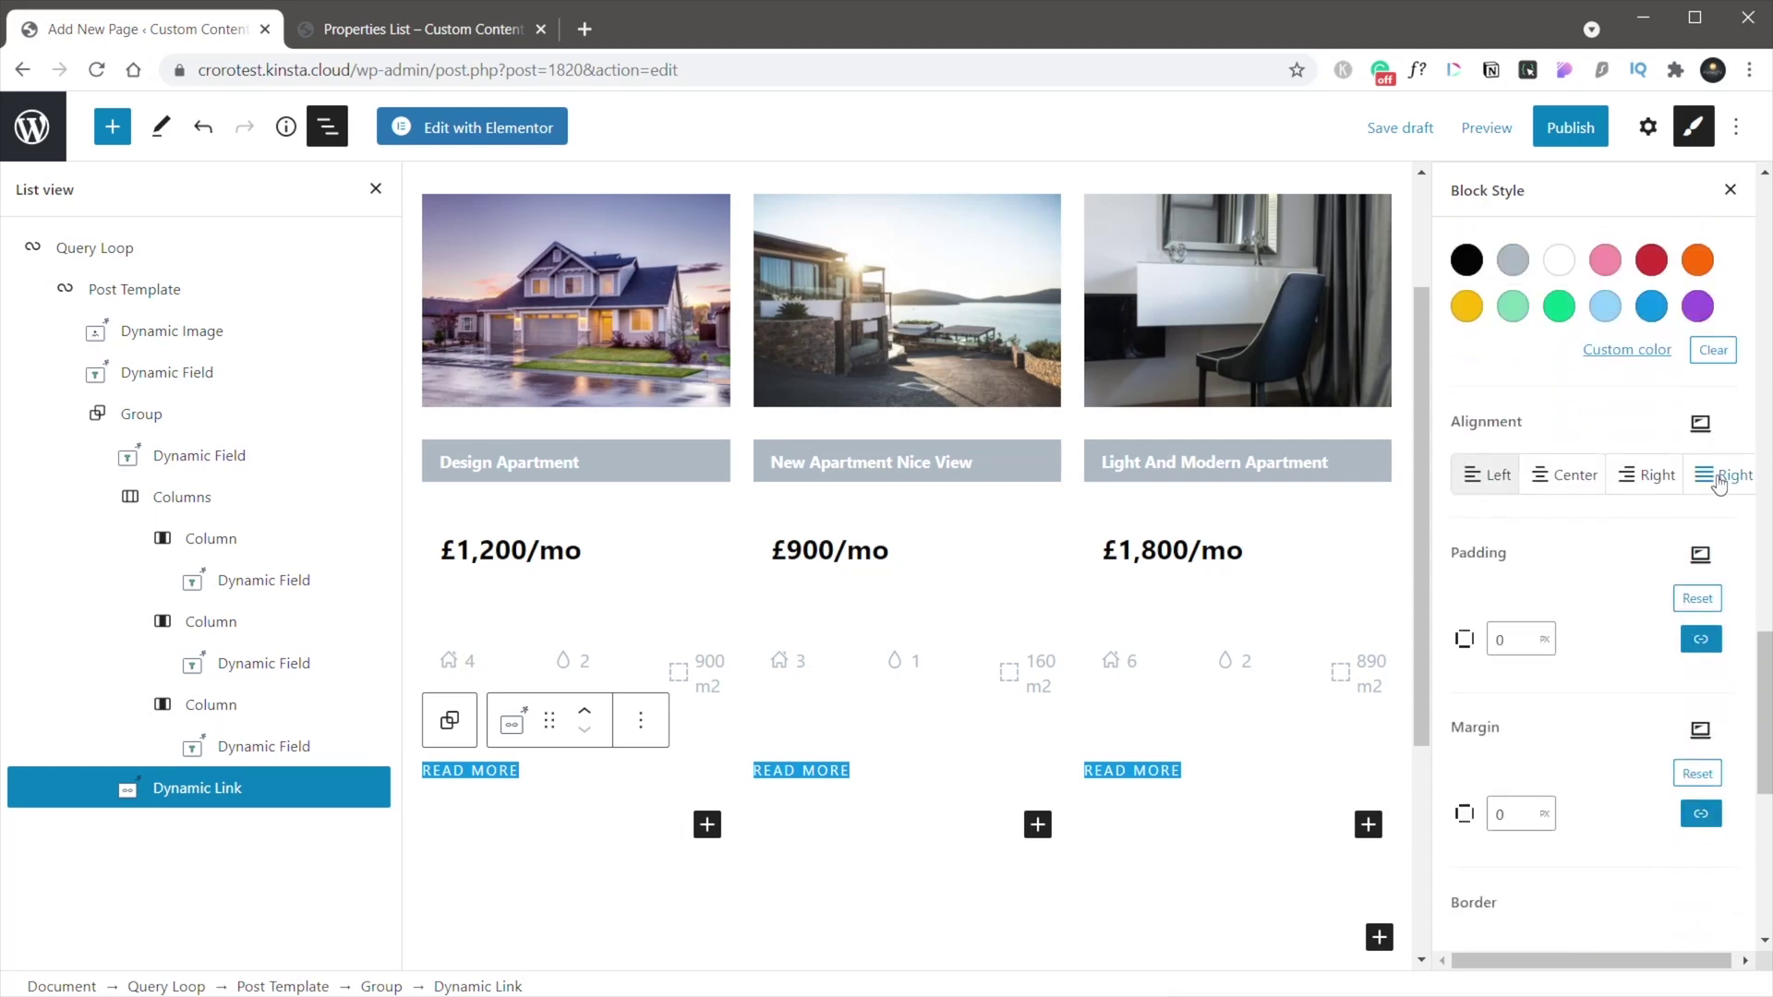
{"action": "left_click", "coordinate": [1719, 478]}
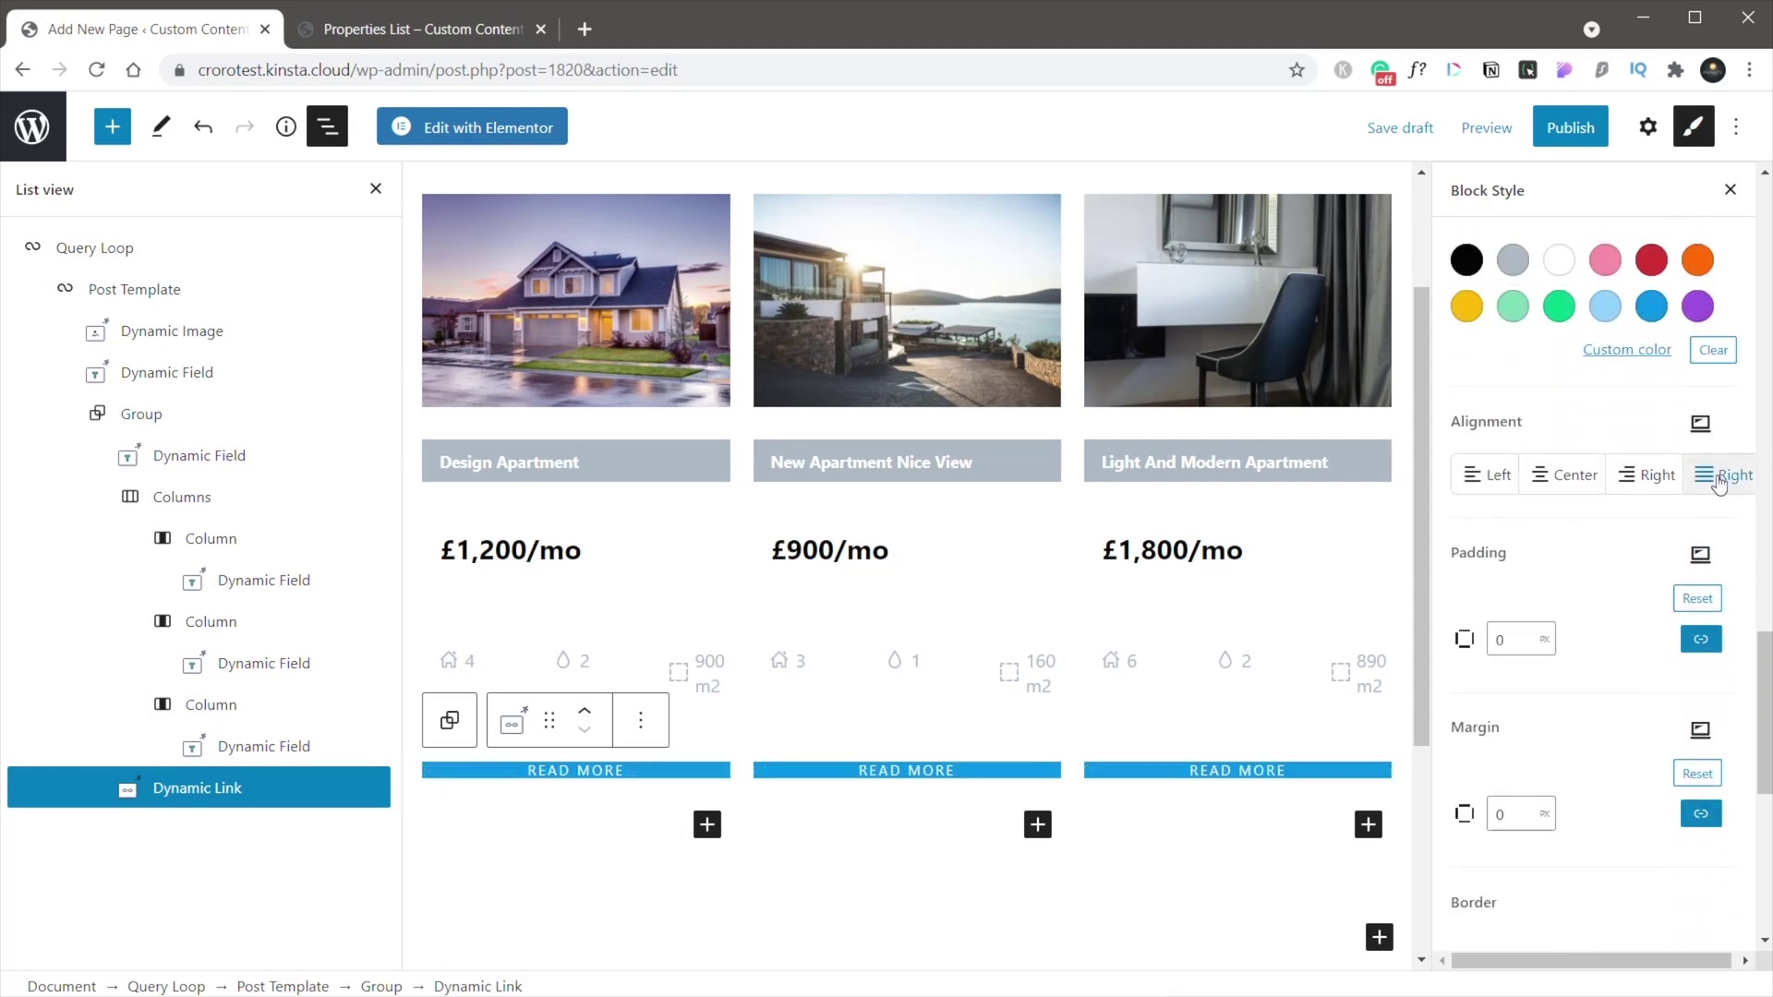
{"action": "double_click", "coordinate": [1516, 641]}
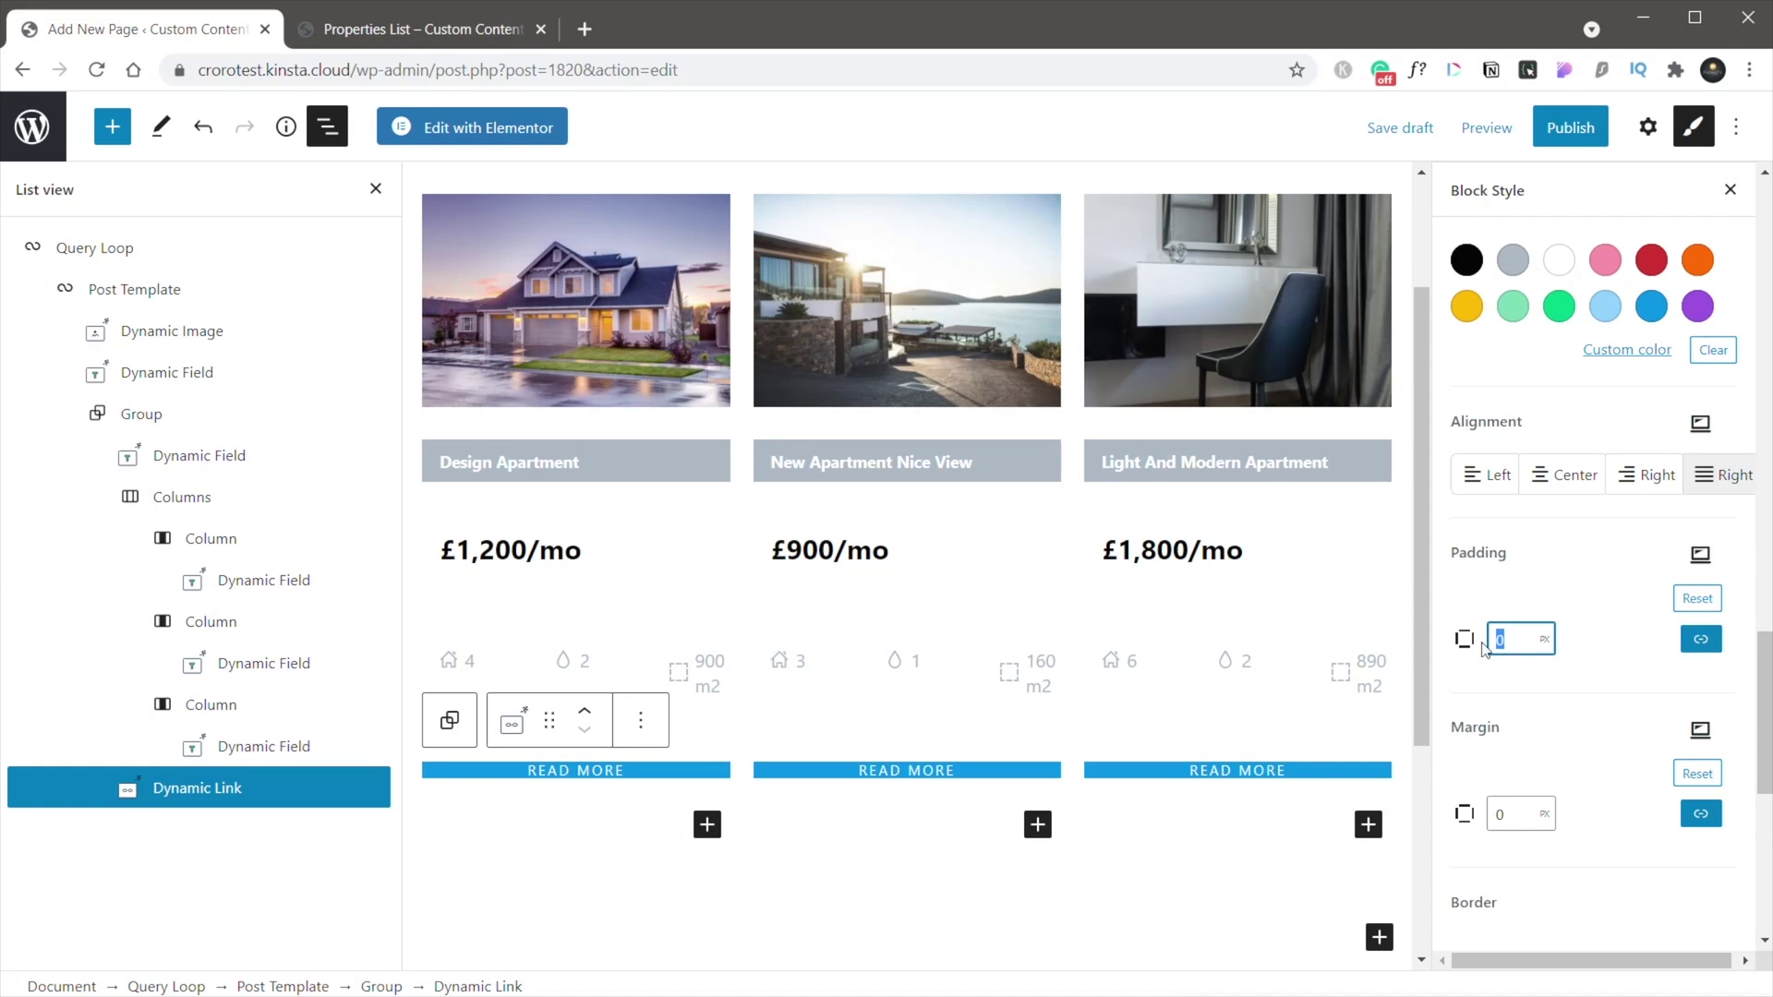
{"action": "type", "text": "10"}
{"action": "left_click", "coordinate": [1586, 694]}
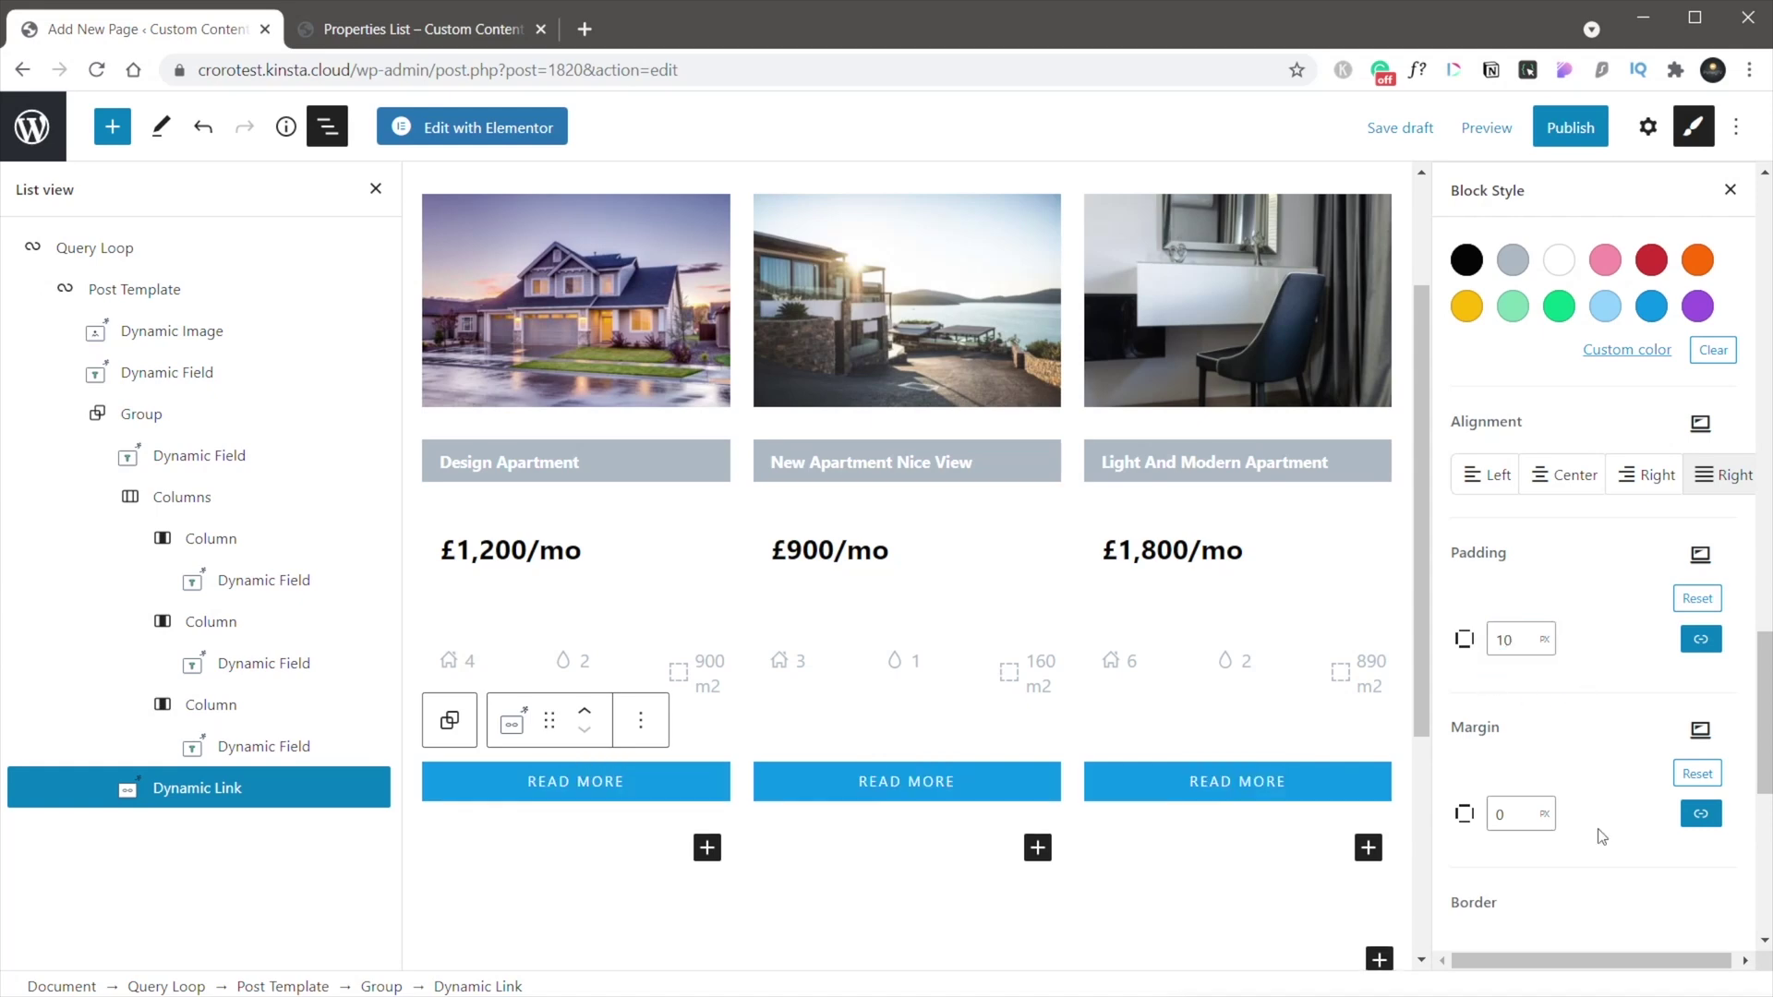
{"action": "scroll", "coordinate": [1602, 837], "scroll_direction": "down", "scroll_amount": 4}
{"action": "scroll", "coordinate": [1602, 838], "scroll_direction": "down", "scroll_amount": 3}
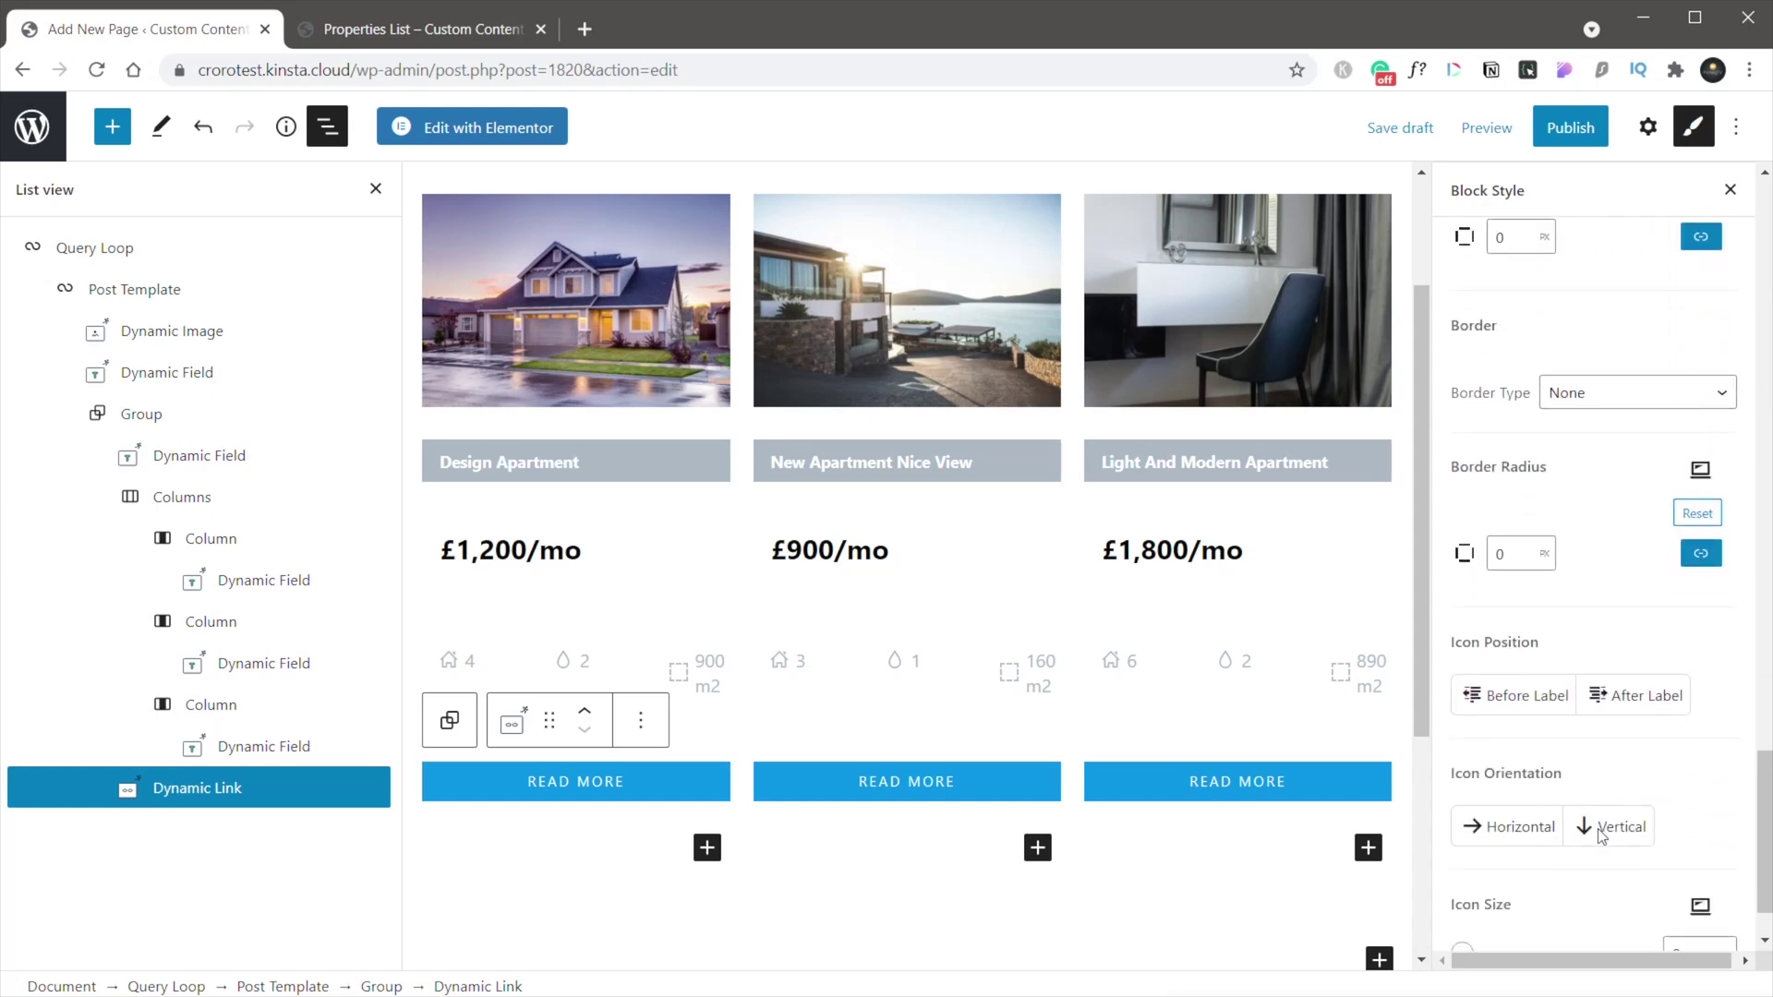
{"action": "left_click", "coordinate": [1501, 552]}
{"action": "double_click", "coordinate": [1501, 552]}
{"action": "scroll", "coordinate": [1692, 745], "scroll_direction": "down", "scroll_amount": 1}
{"action": "scroll", "coordinate": [1692, 745], "scroll_direction": "up", "scroll_amount": 6}
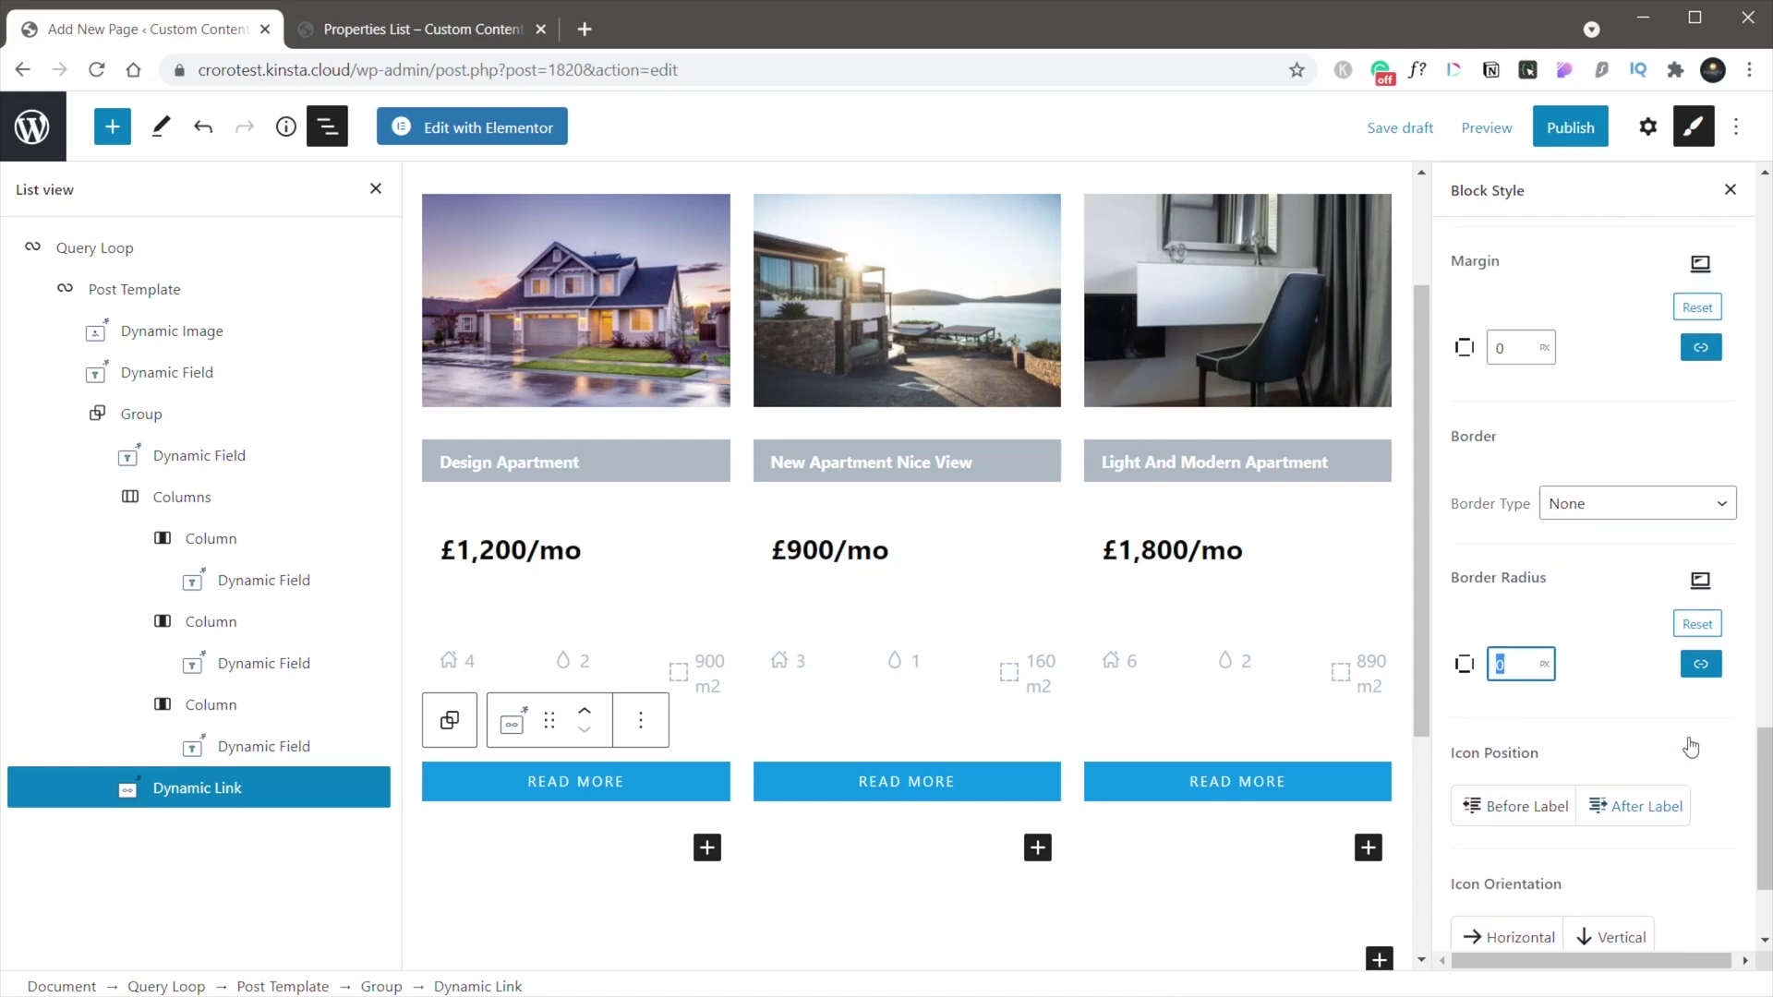
{"action": "scroll", "coordinate": [1692, 745], "scroll_direction": "up", "scroll_amount": 2}
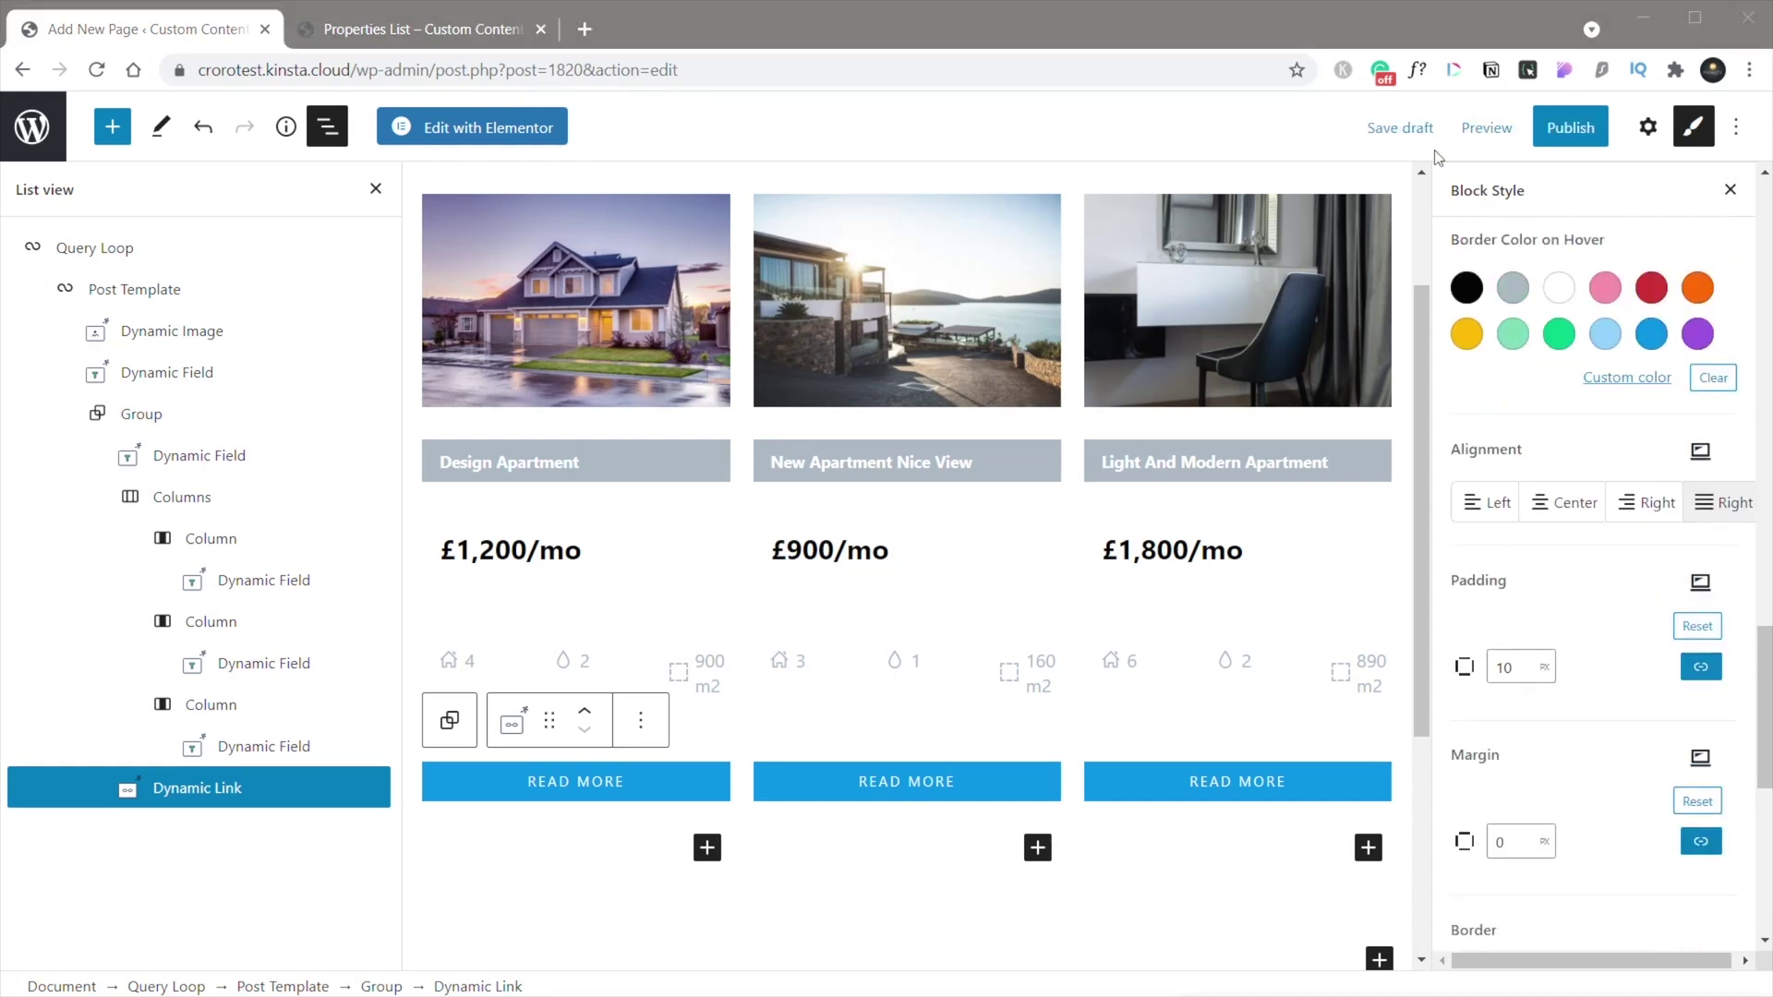
Step: Save the page as a draft, preview it in a new tab and return to the editor
{"action": "left_click", "coordinate": [1408, 128]}
{"action": "left_click", "coordinate": [1487, 129]}
{"action": "left_click", "coordinate": [1381, 341]}
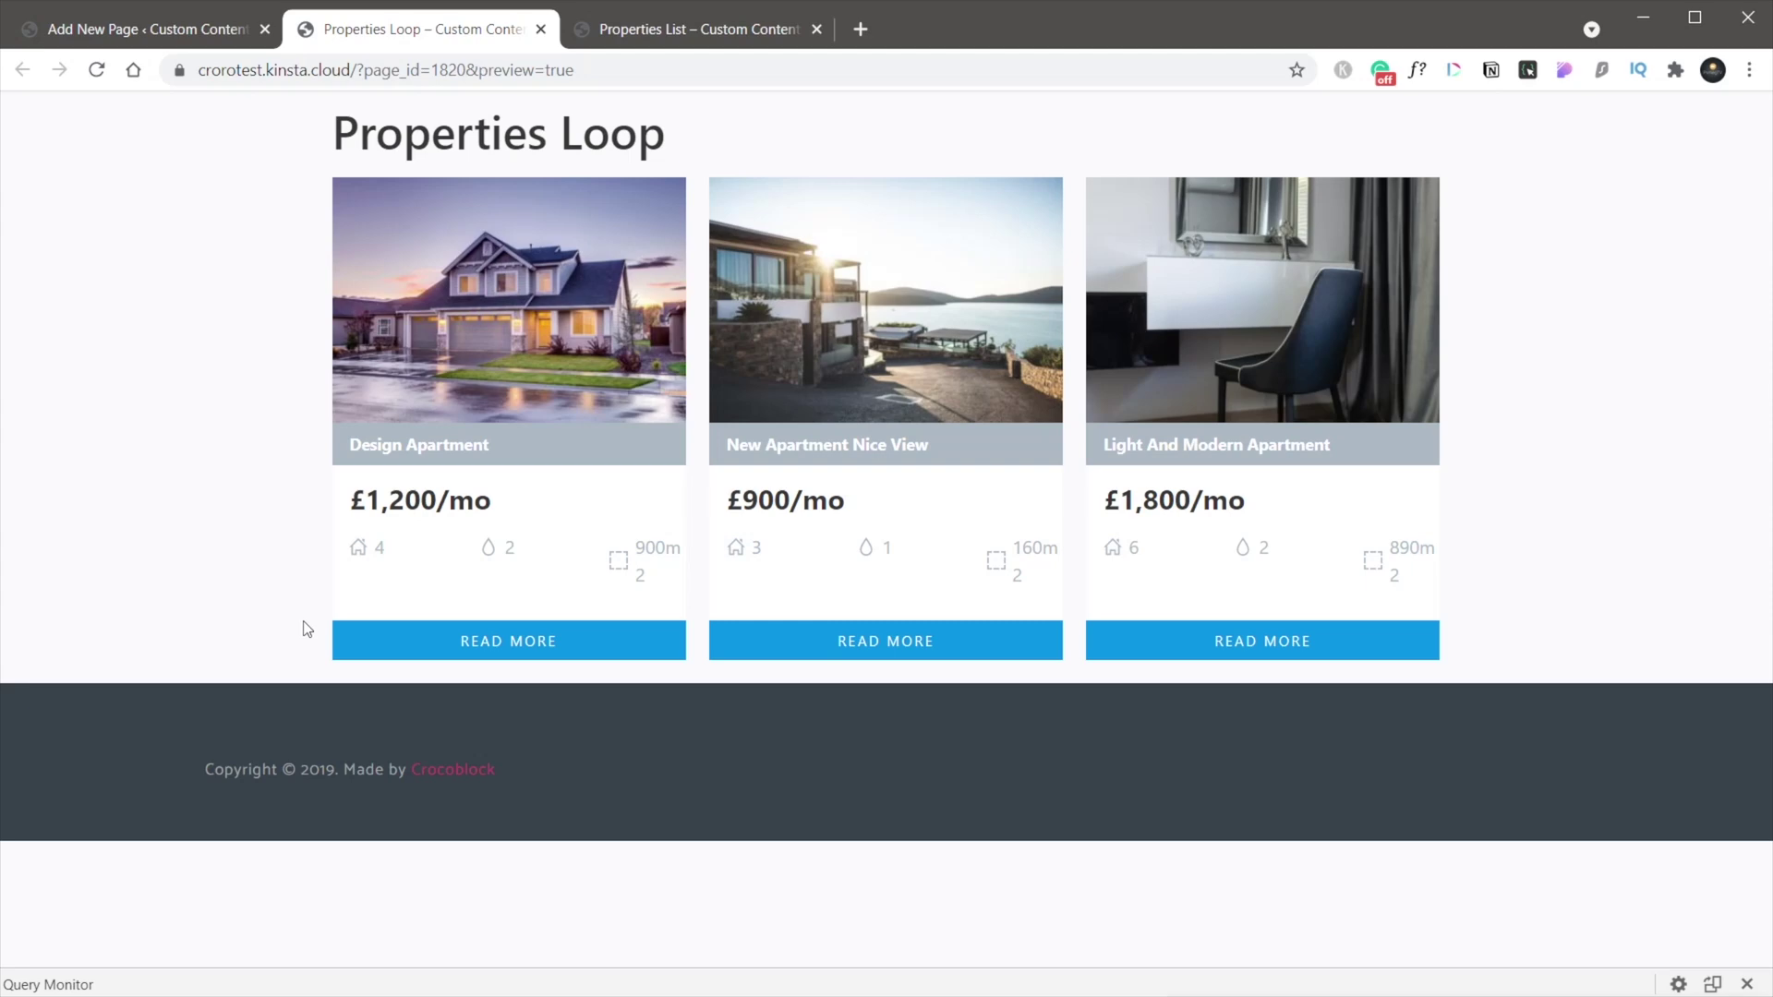
{"action": "key", "text": "ctrl+shift+Tab"}
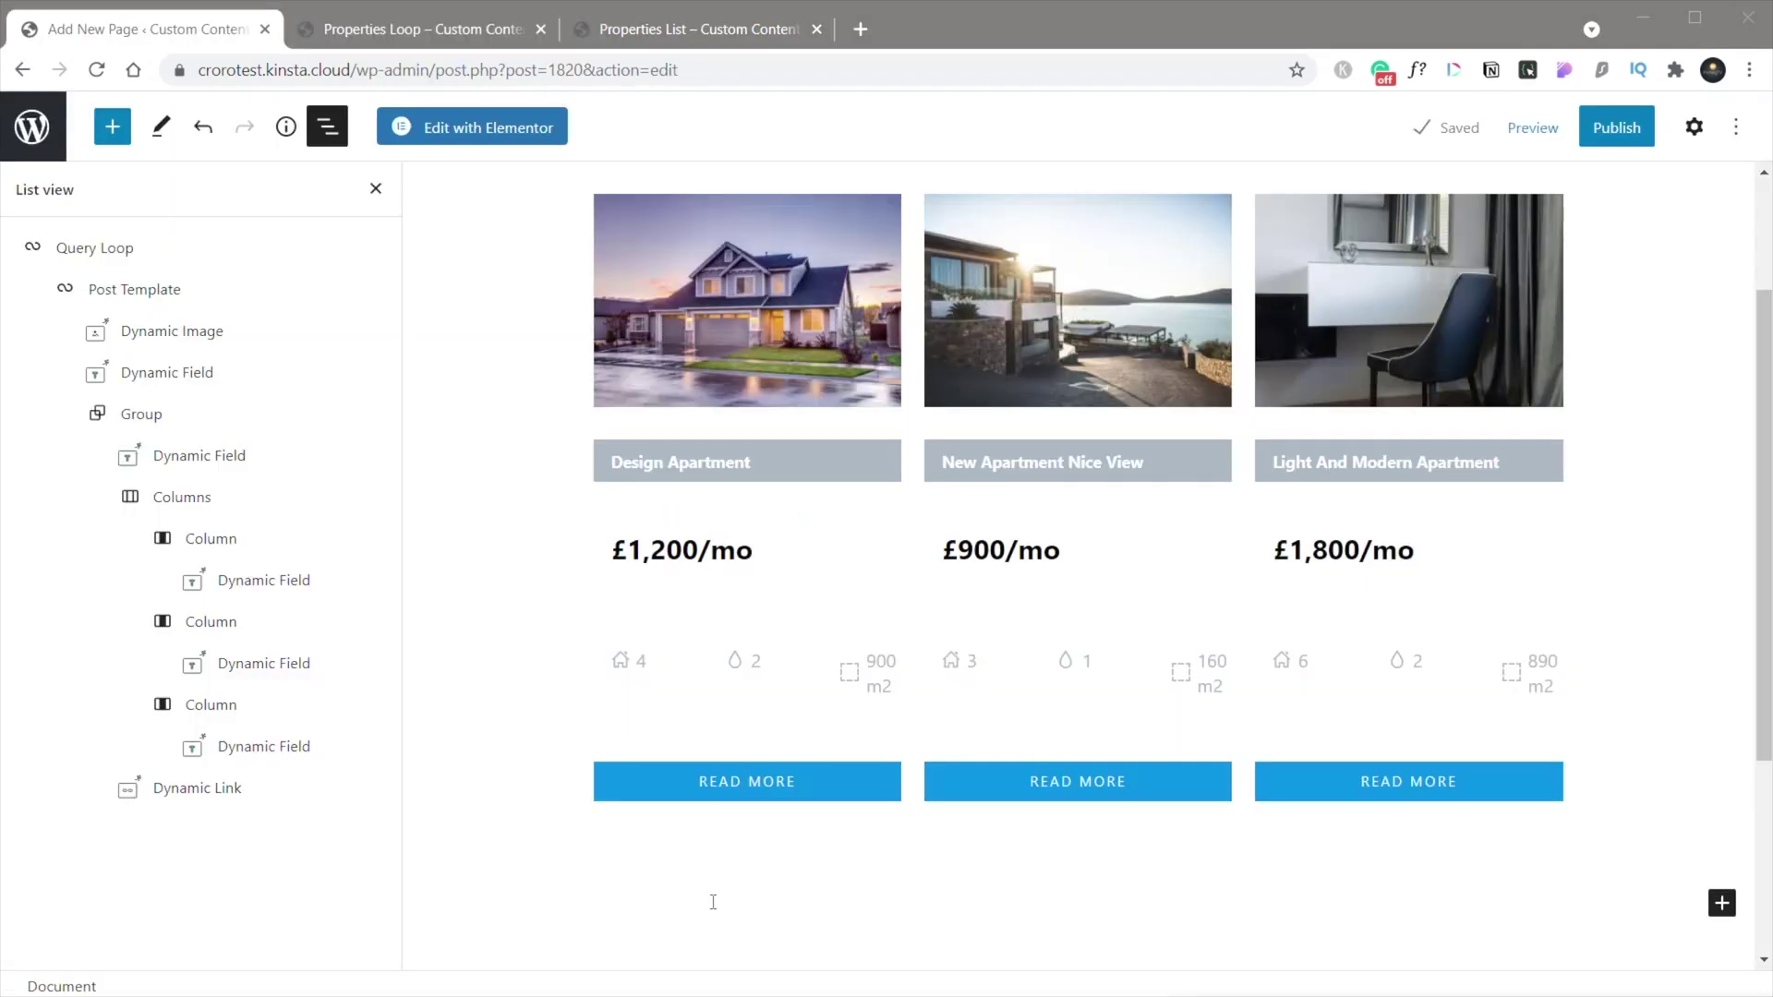